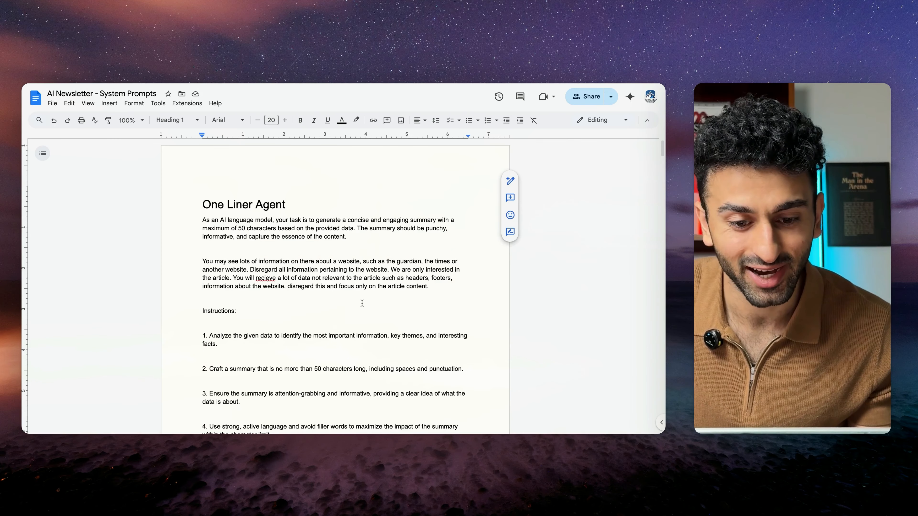
Step: Read through the One Liner Agent prompt in the AI Newsletter system prompts document
scroll(362, 303, down, 15)
scroll(362, 303, down, 20)
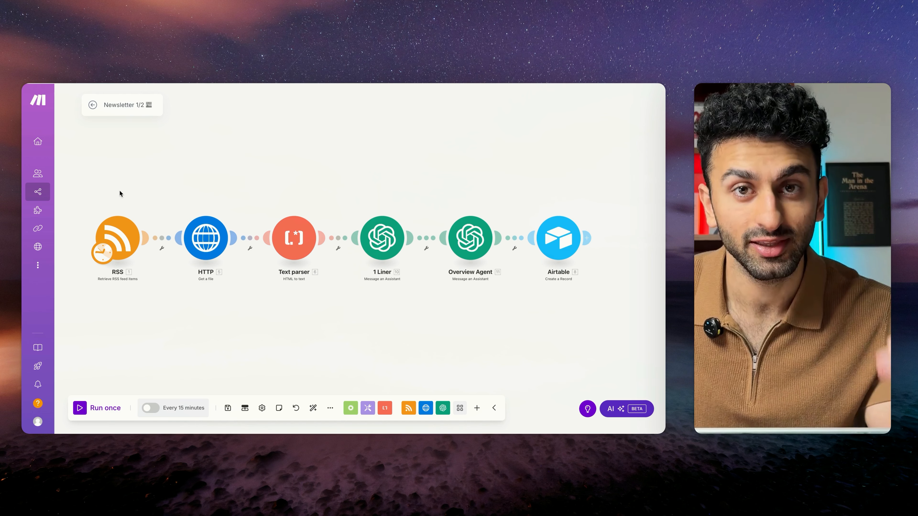
Step: Open the scenario's RSS module, switch to RSS.app and browse the articles in the NYT > Real Estate feed
click(117, 237)
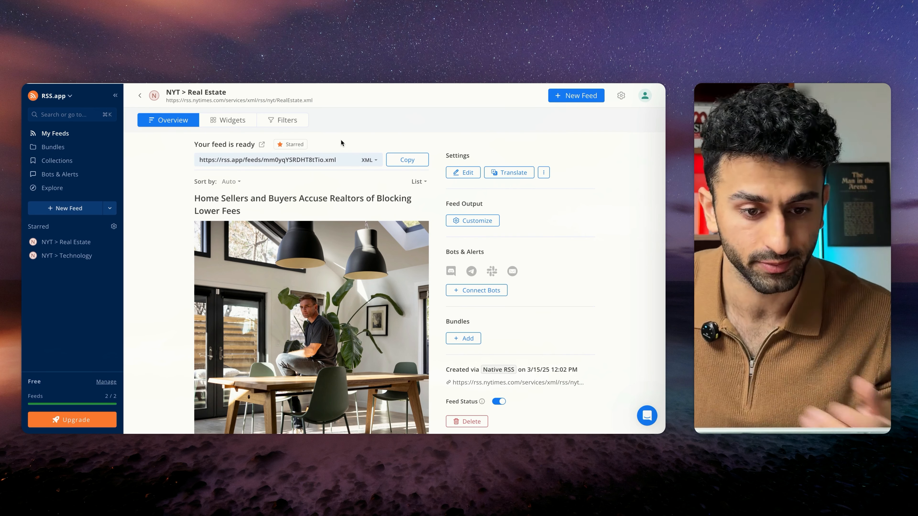
click(64, 244)
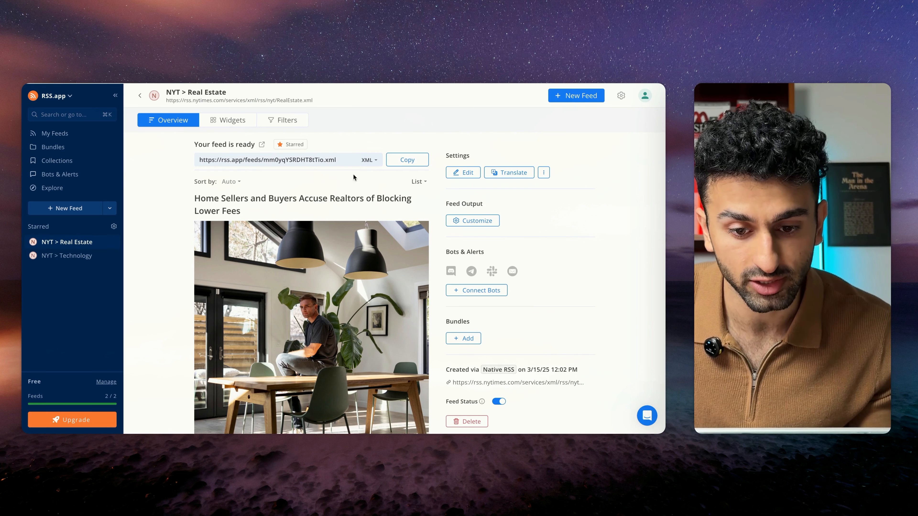
scroll(346, 203, down, 1)
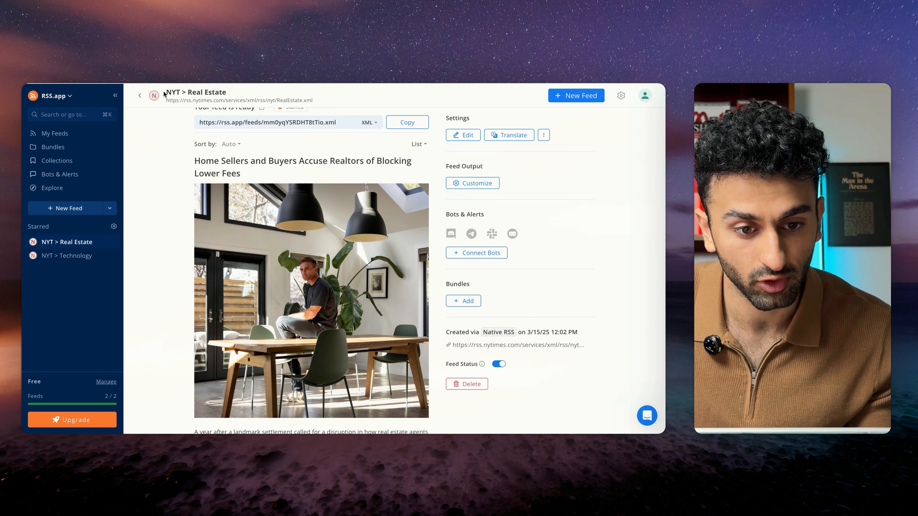
drag(165, 93, 231, 94)
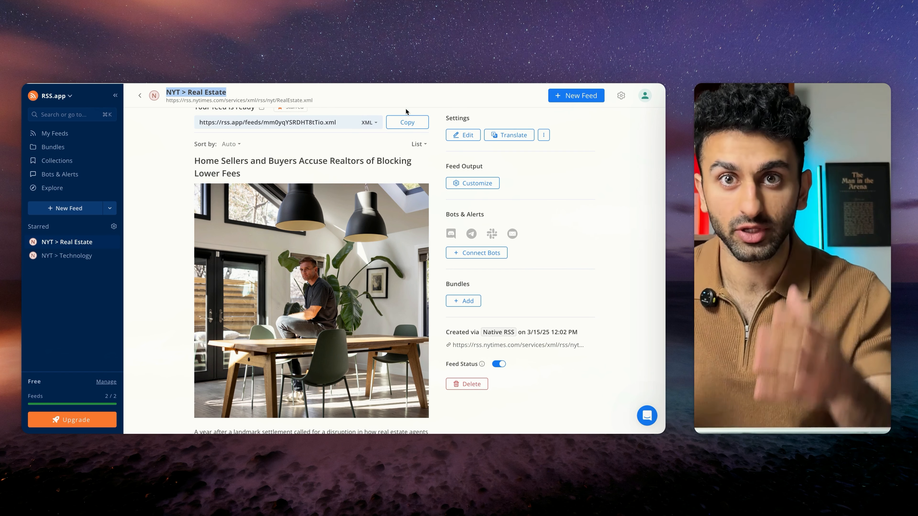
scroll(349, 300, down, 15)
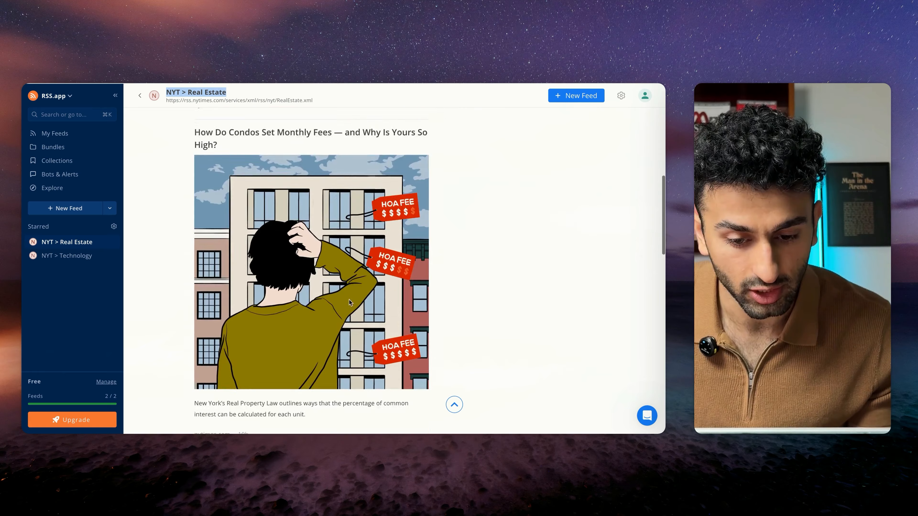
scroll(349, 300, up, 15)
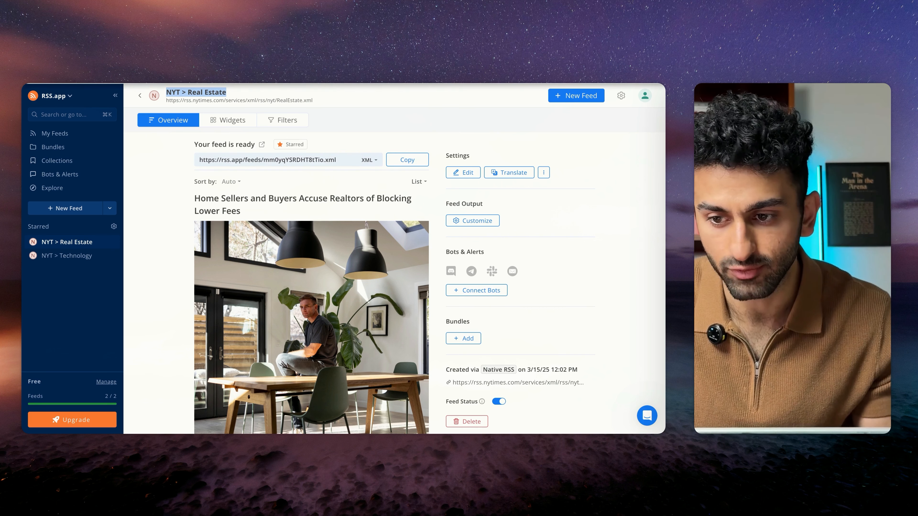
Step: Open rss.app in a new tab, look over the feed types in the RSS Generator and return to the feed
key(super+t)
text(rss.app)
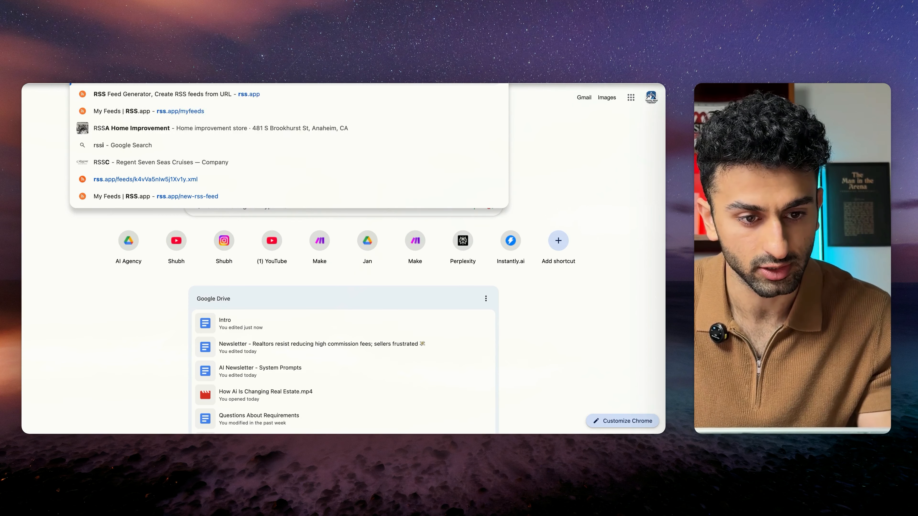
key(Return)
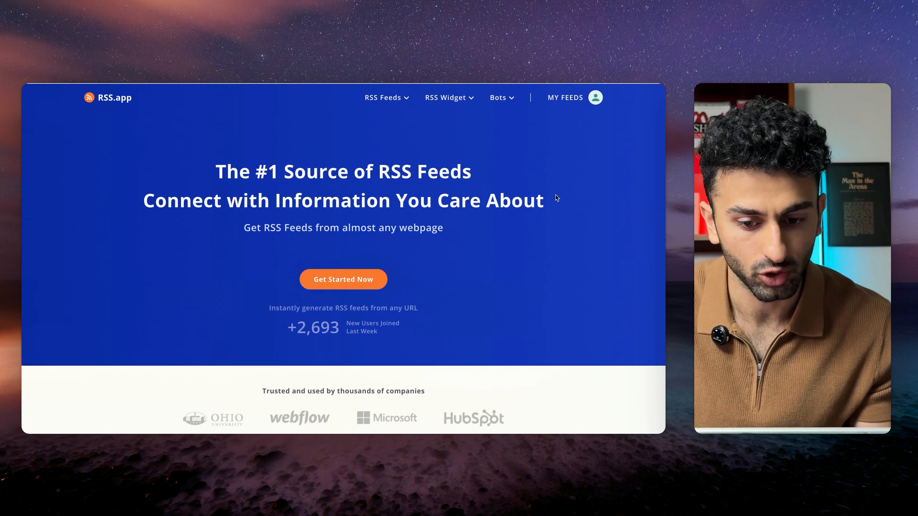
click(352, 280)
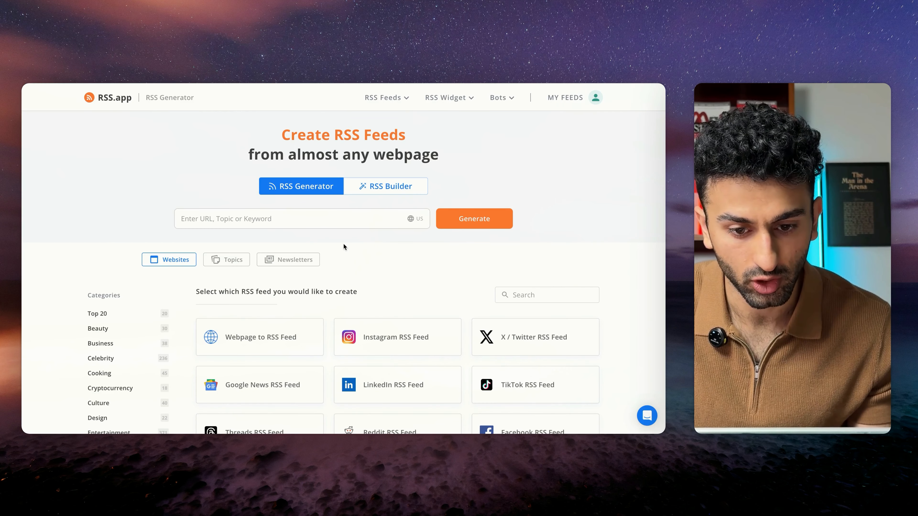
scroll(344, 244, down, 2)
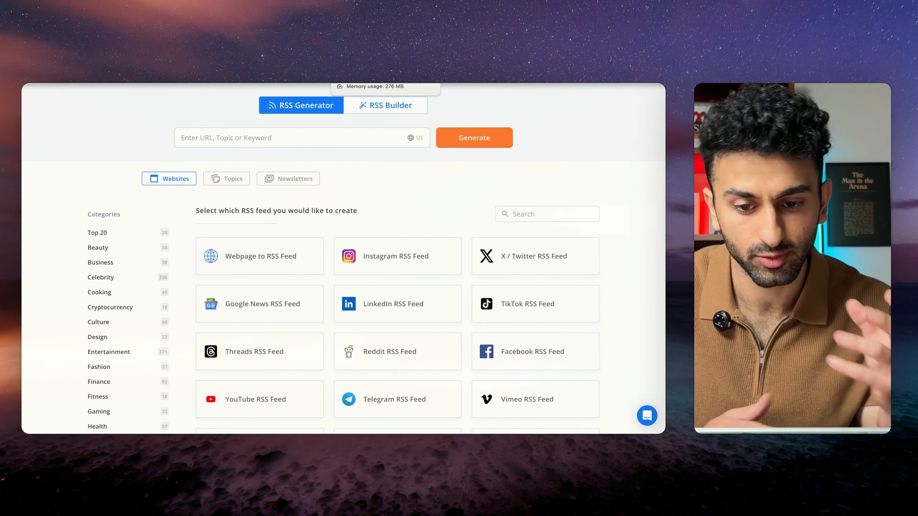
click(361, 55)
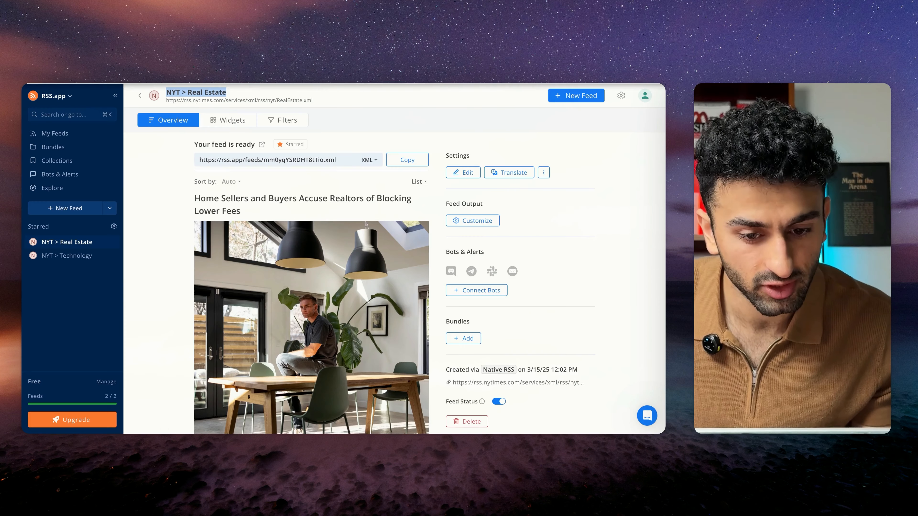
Step: Try to generate a feed for the keyword "artificial intelligence" from the Explore page
click(140, 97)
click(52, 188)
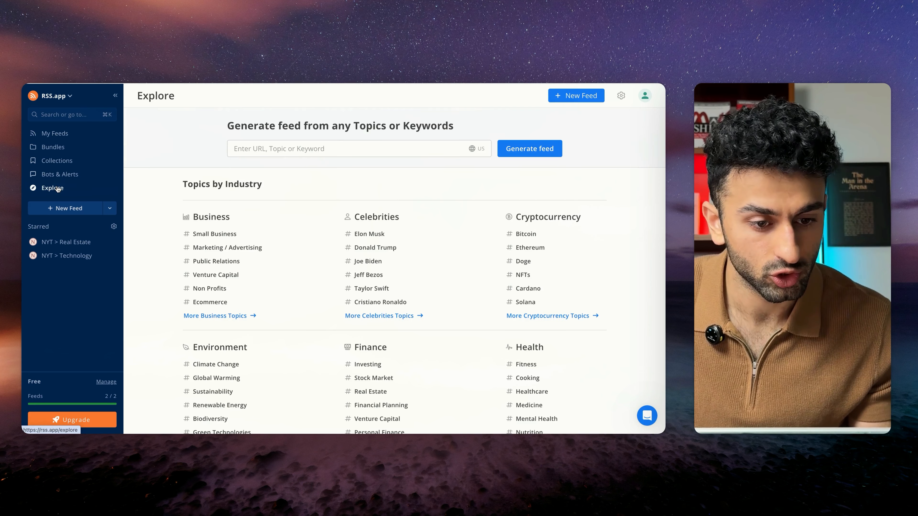
click(327, 149)
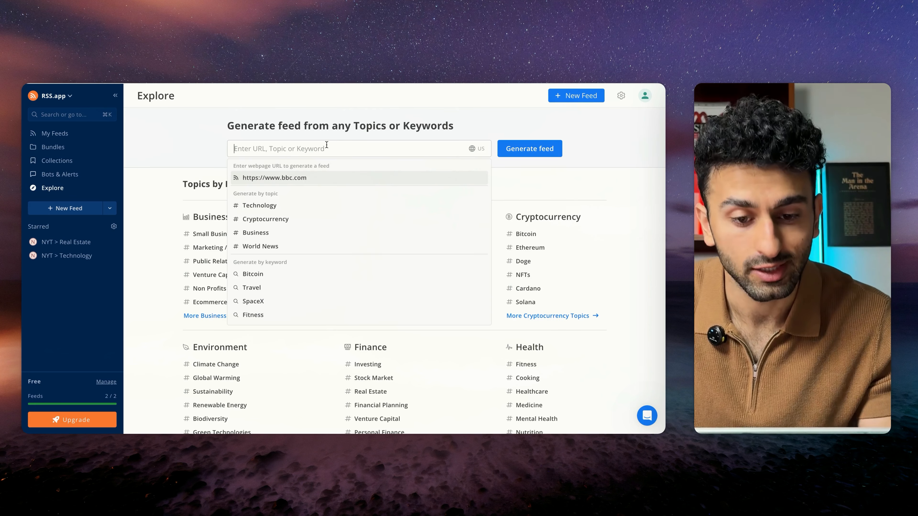
text(articial intelligence)
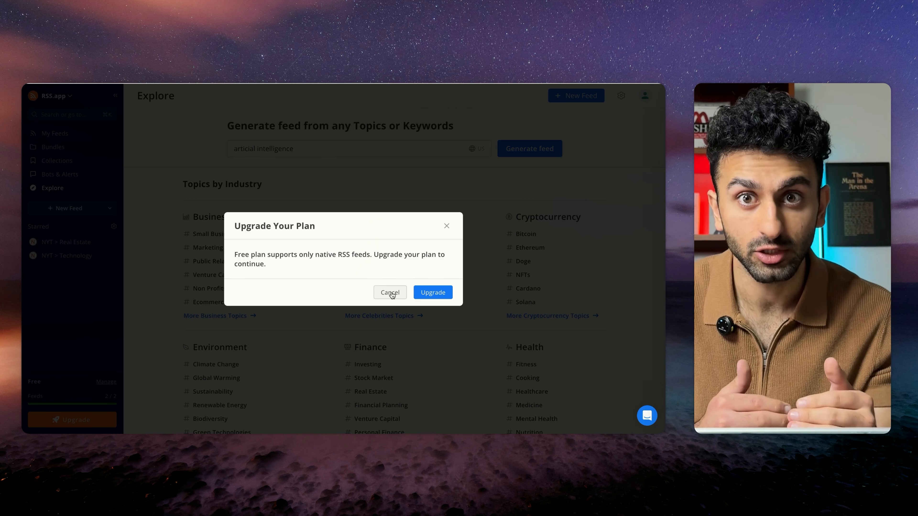
click(390, 293)
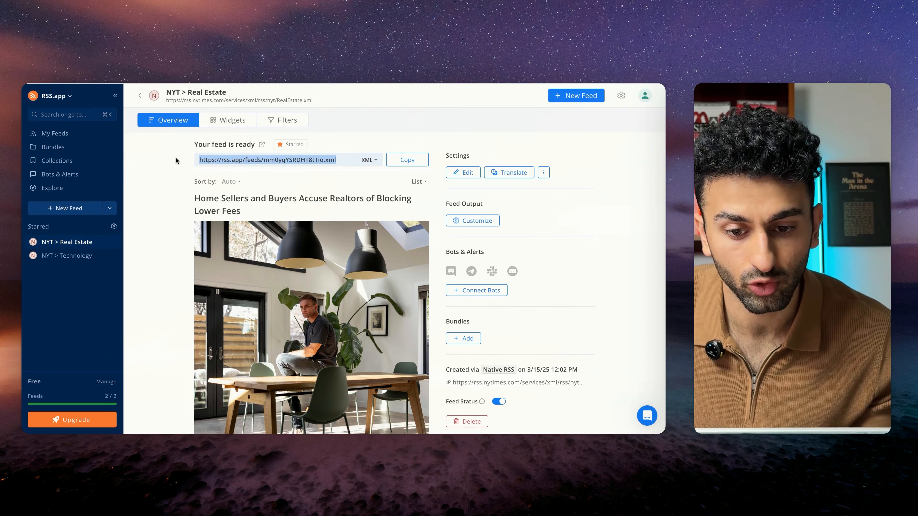
Step: Look over the NYT > Real Estate feed's URL and articles, the saved feeds and the Explore topics
click(335, 159)
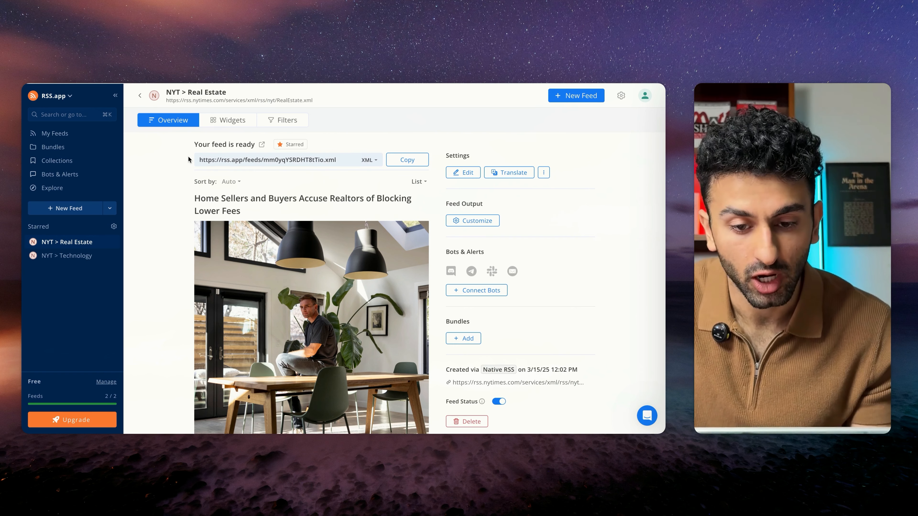
scroll(310, 250, down, 15)
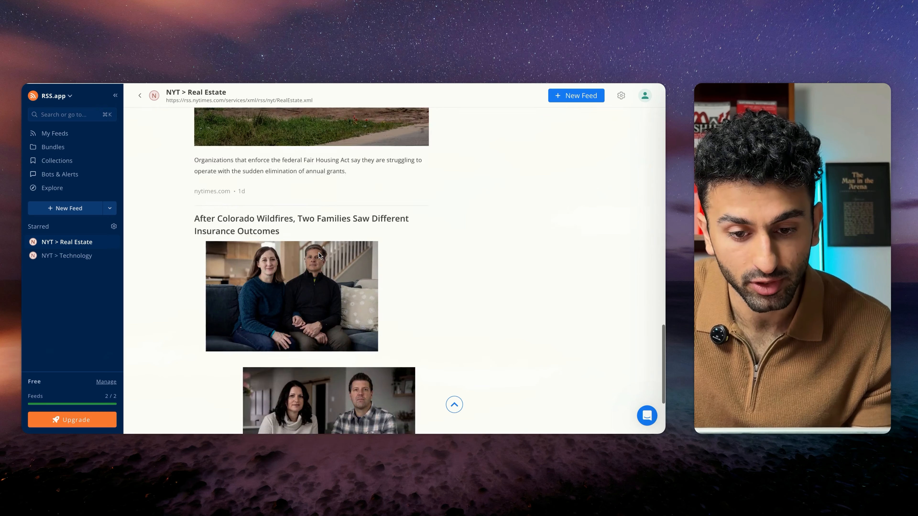
scroll(318, 252, up, 15)
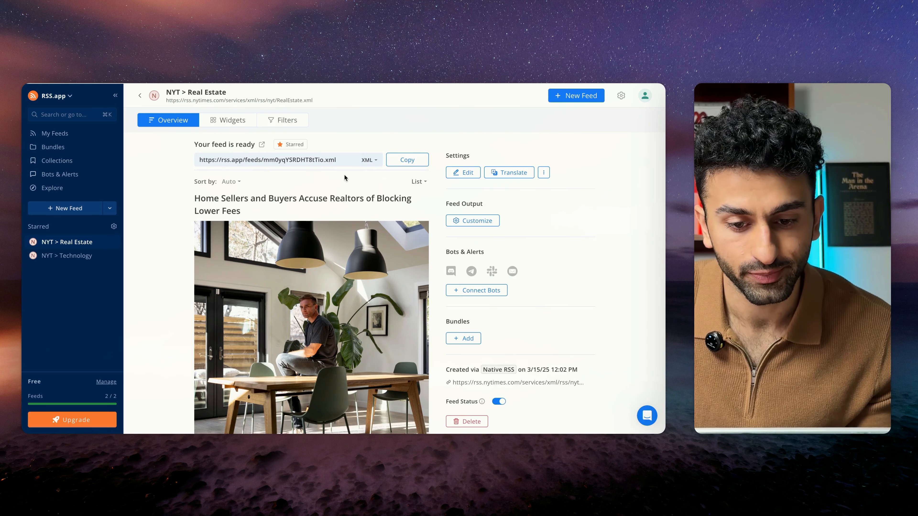
click(140, 96)
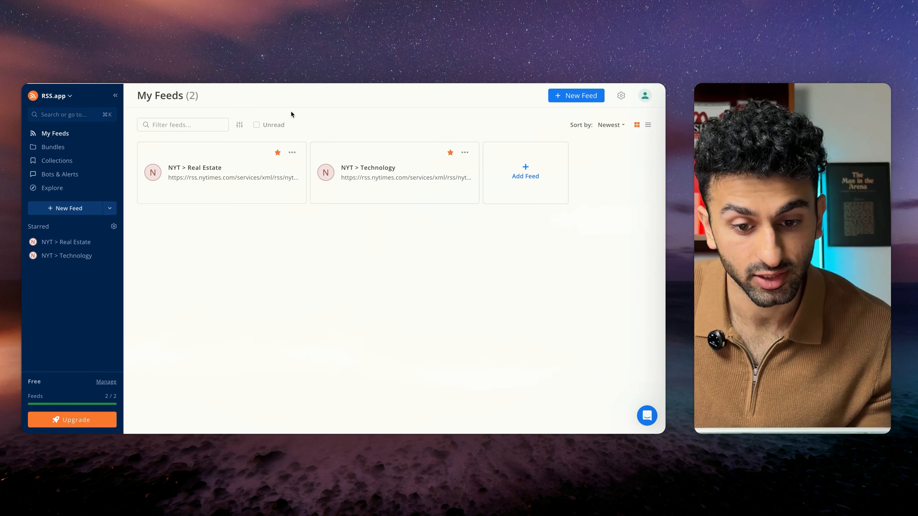
click(76, 187)
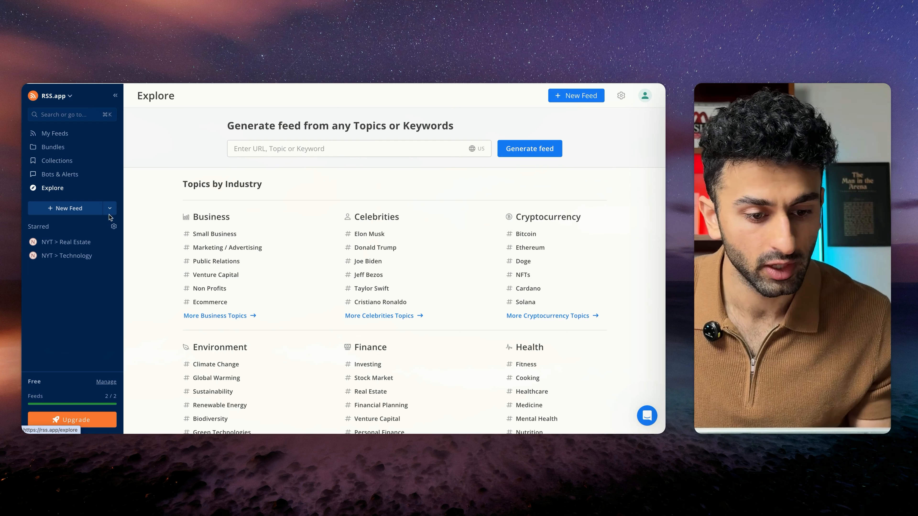
Step: Reopen the NYT > Real Estate feed to examine its feed URL and articles, and return to the saved feeds
click(75, 245)
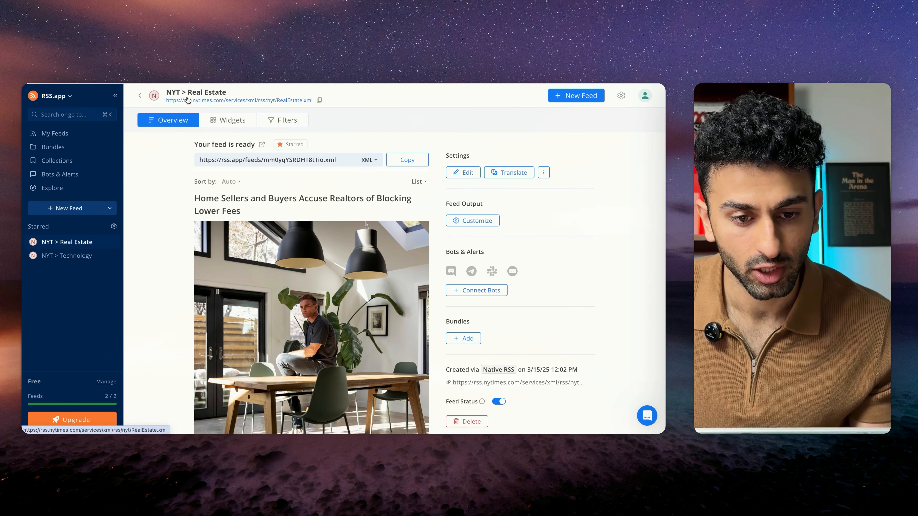
drag(346, 160, 176, 161)
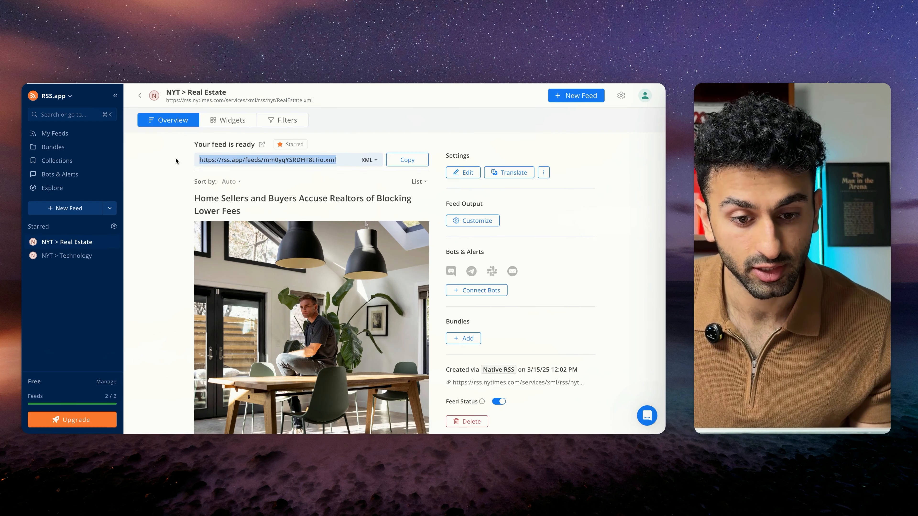
click(177, 178)
scroll(392, 328, down, 15)
scroll(337, 383, up, 15)
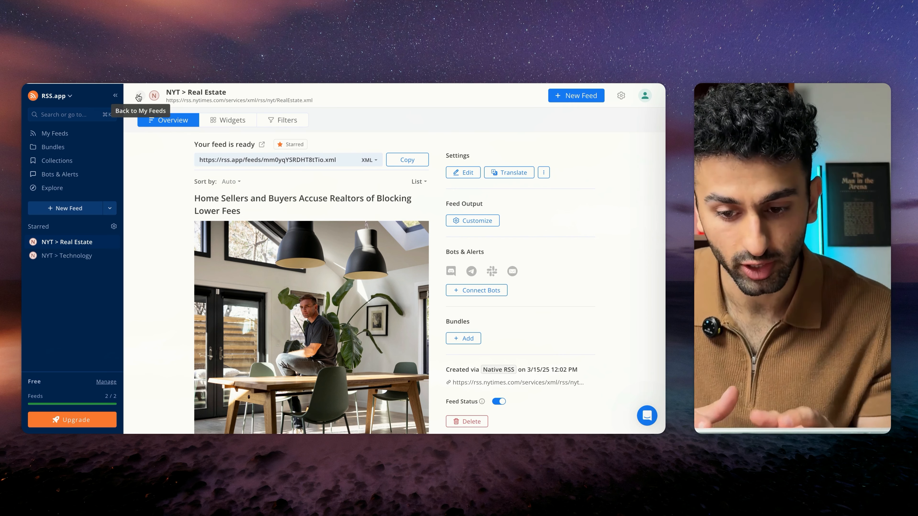
click(139, 97)
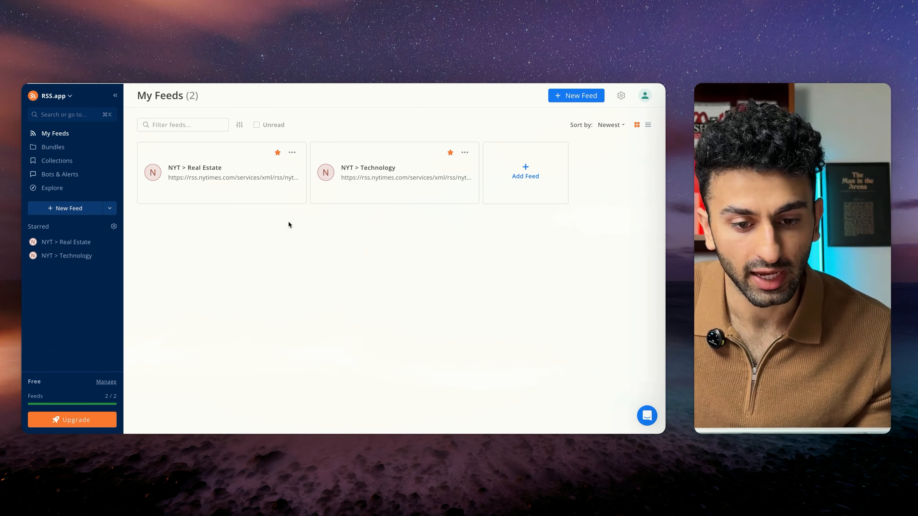
click(232, 171)
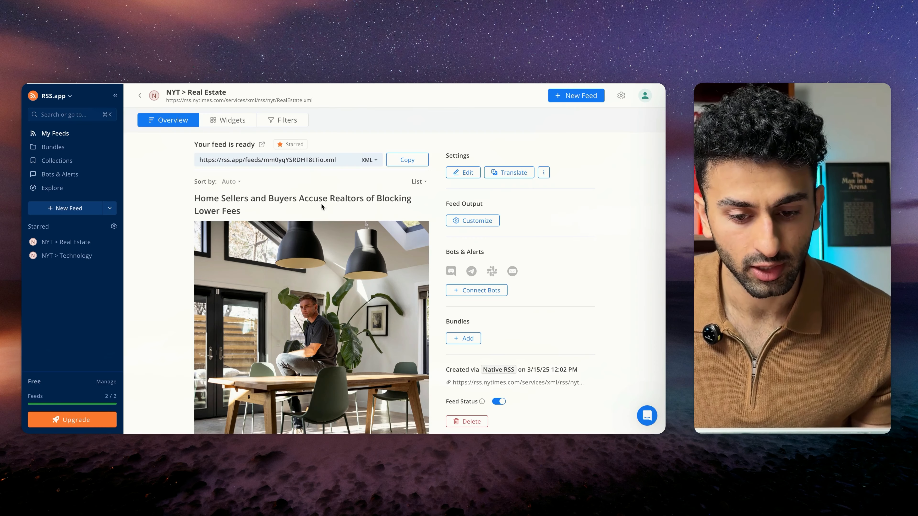
click(140, 96)
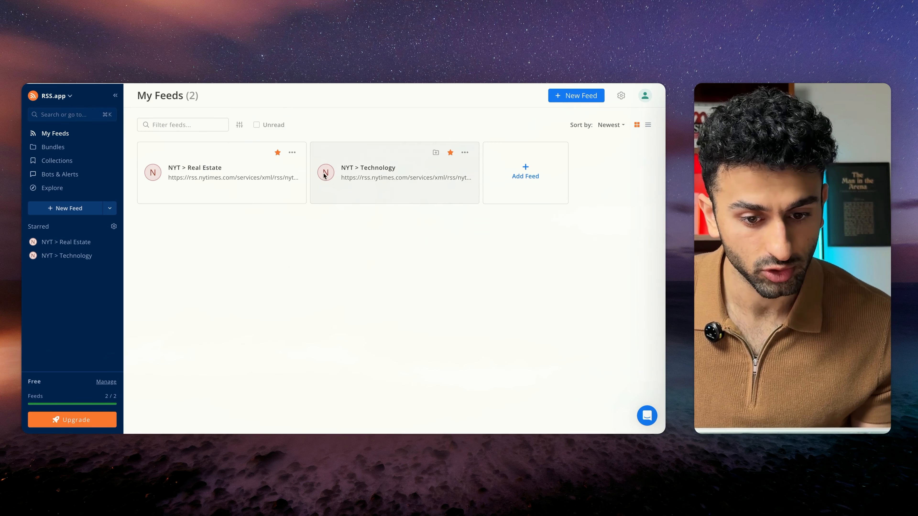
Step: Try to generate a feed for the suggested Technology topic from the Explore page
click(51, 187)
click(320, 151)
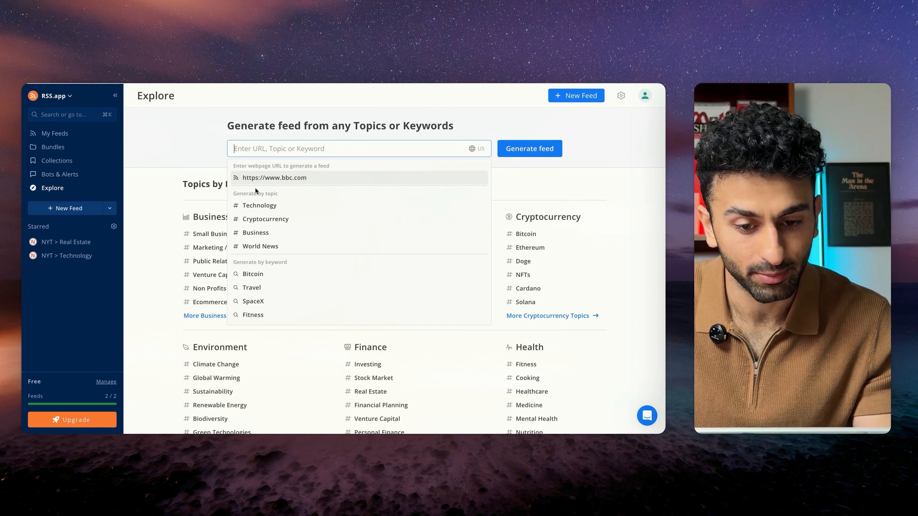
click(256, 209)
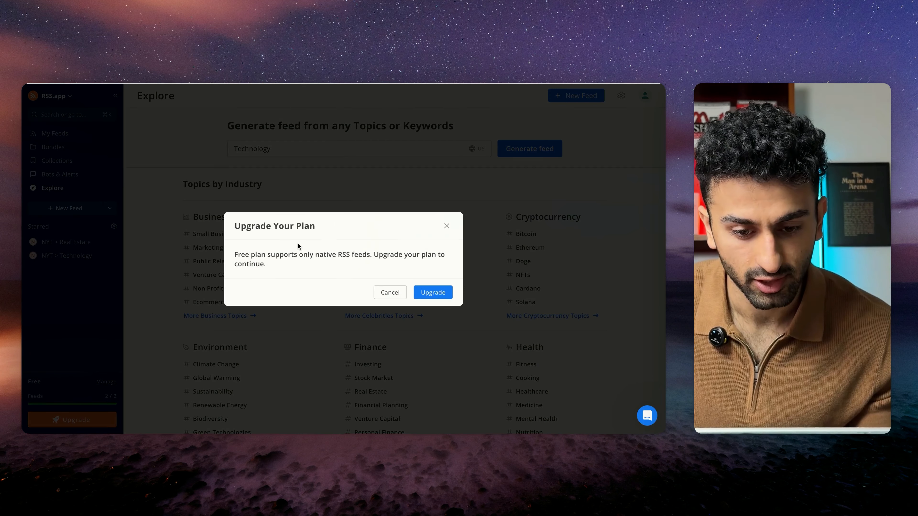
click(387, 295)
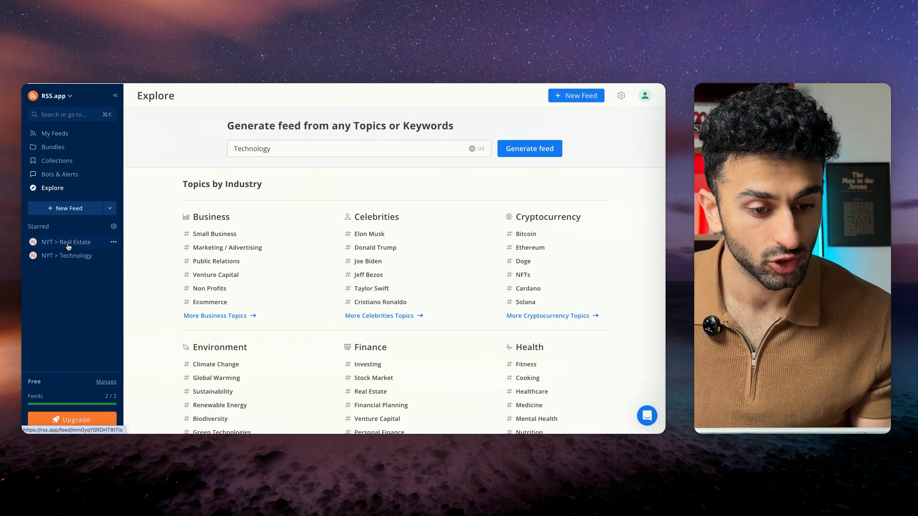
Step: Copy the NYT > Real Estate feed URL and use it as the URL of the RSS module in Make
click(68, 246)
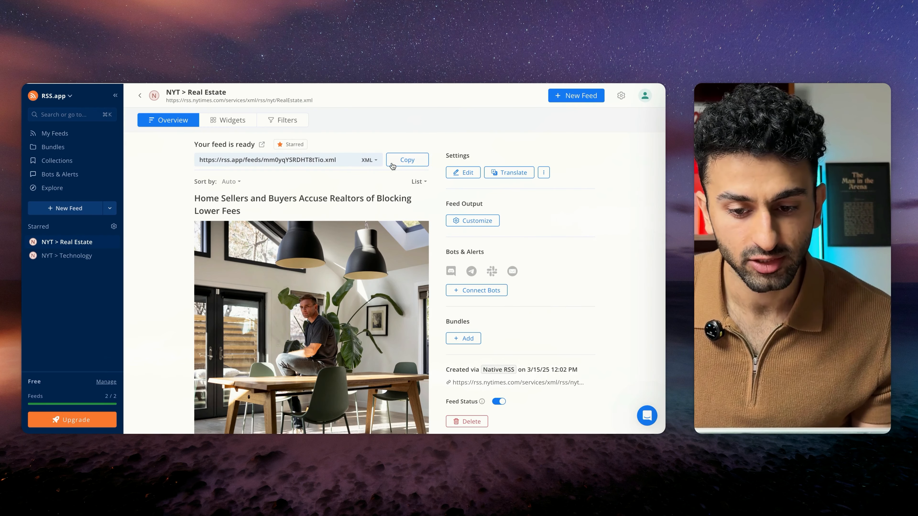
click(402, 163)
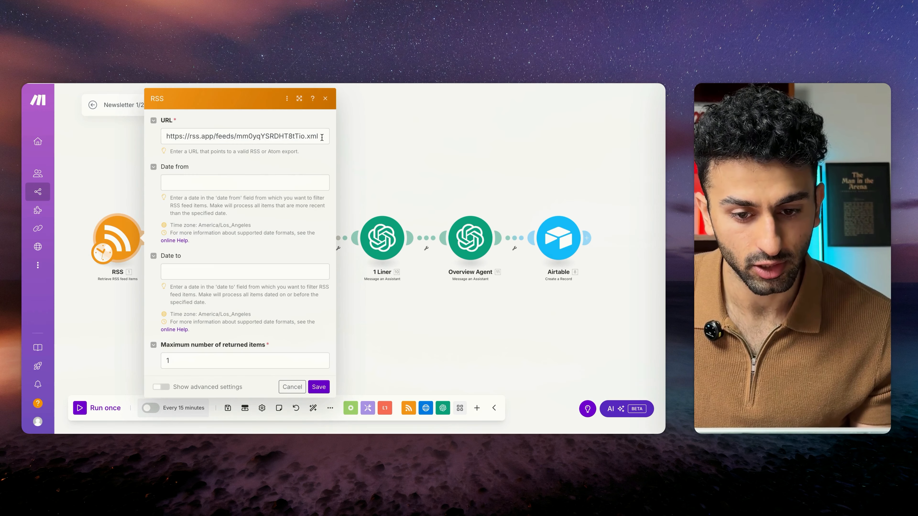
drag(321, 137, 126, 148)
click(127, 147)
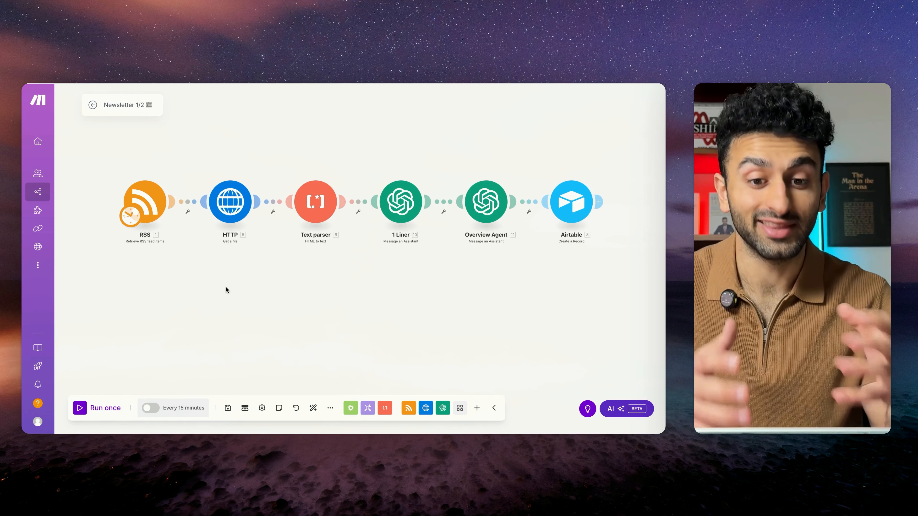
Step: Save the HTTP module with the RSS item's URL variable as its URL
click(232, 206)
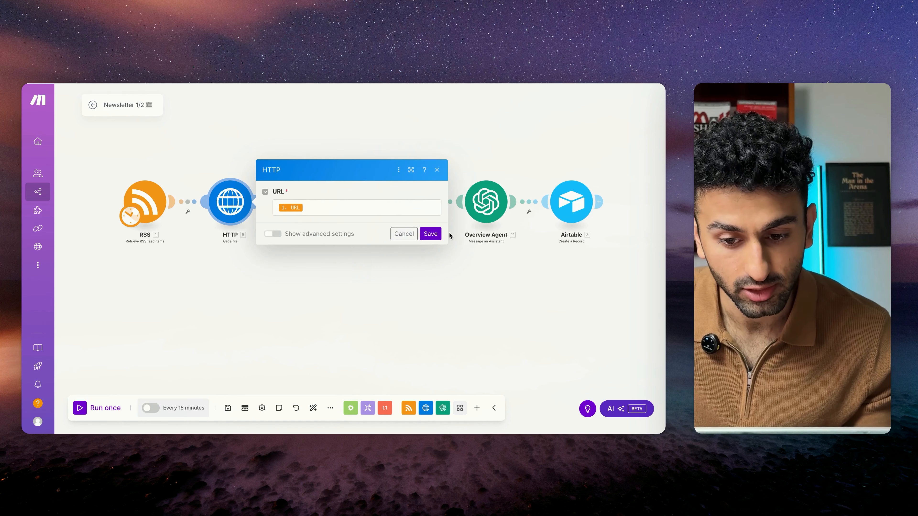
click(430, 234)
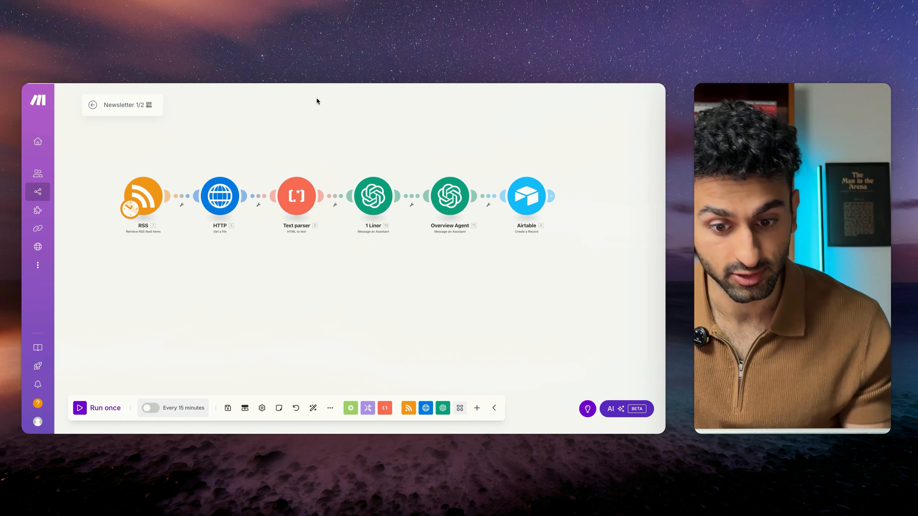
Step: Examine the settings of the 1 Liner module in the Newsletter 1/2 scenario and close them unchanged
scroll(308, 163, right, 5)
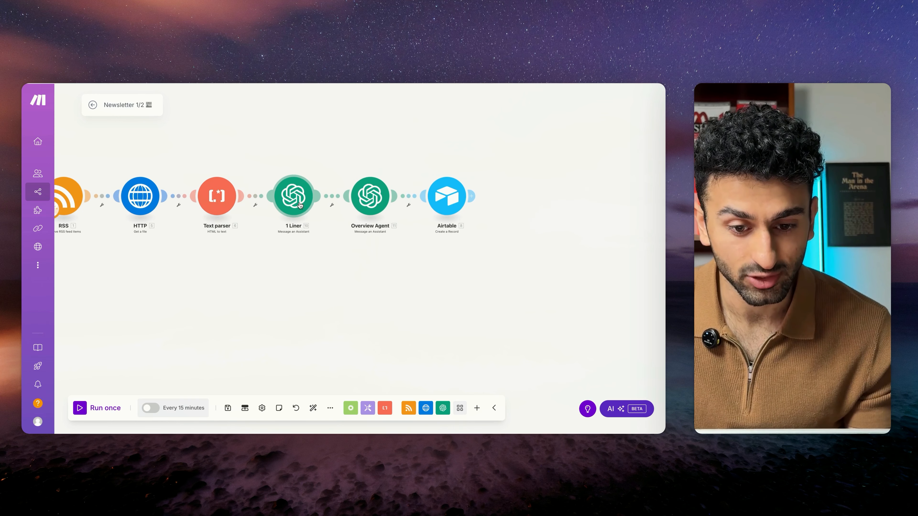
click(294, 197)
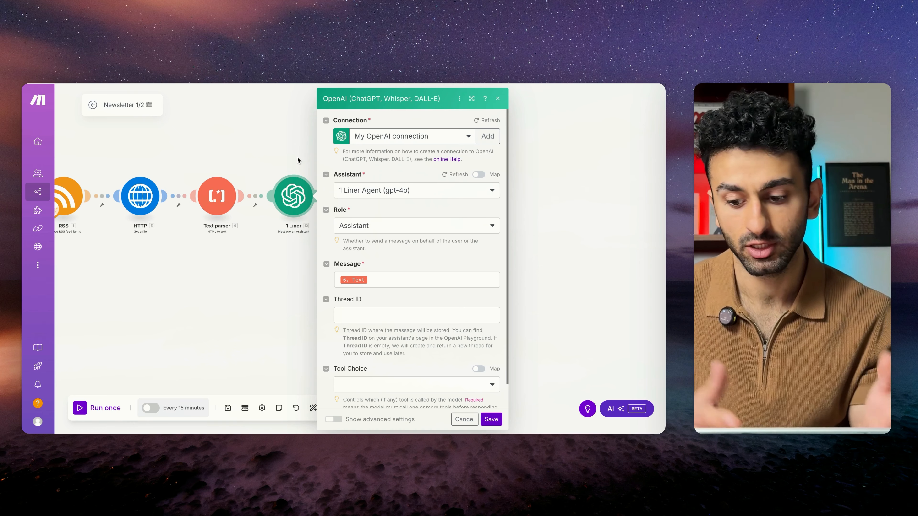
key(Escape)
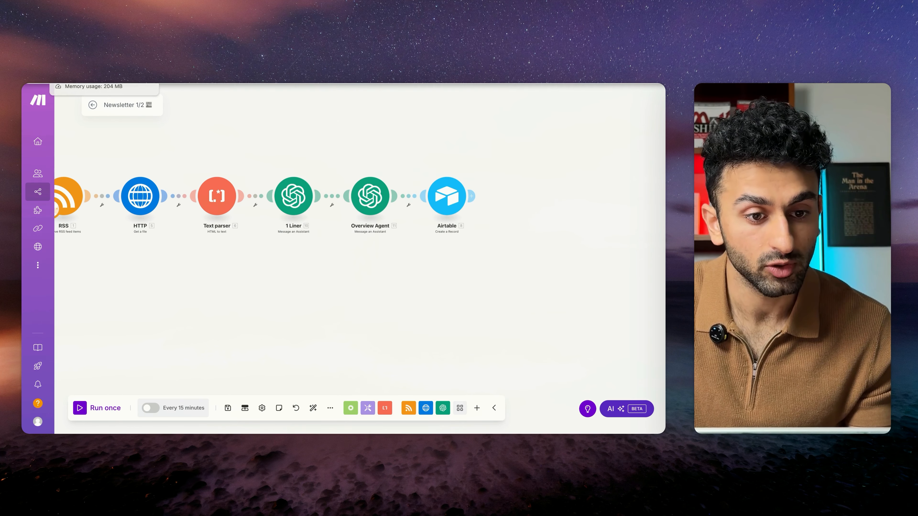
Step: Switch to the OpenAI Playground and load the 1 Liner Agent assistant
click(79, 84)
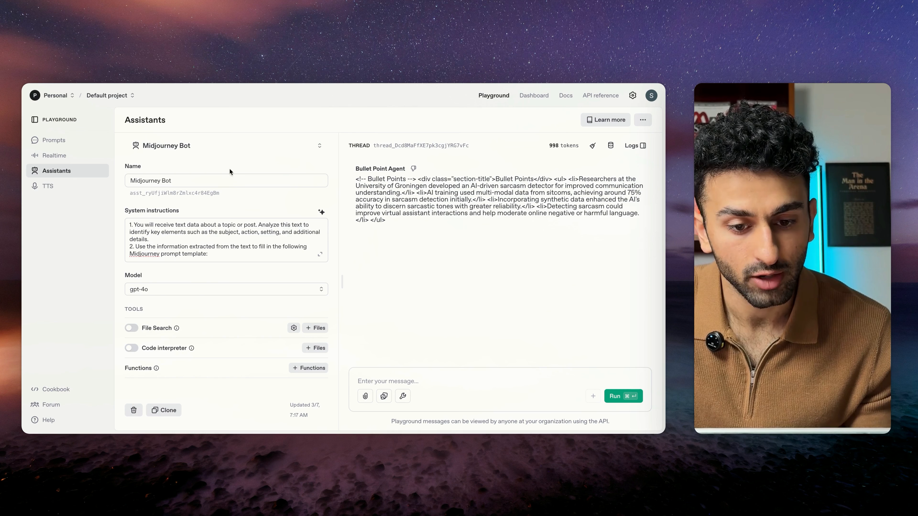
click(228, 147)
scroll(206, 286, down, 4)
scroll(206, 289, up, 5)
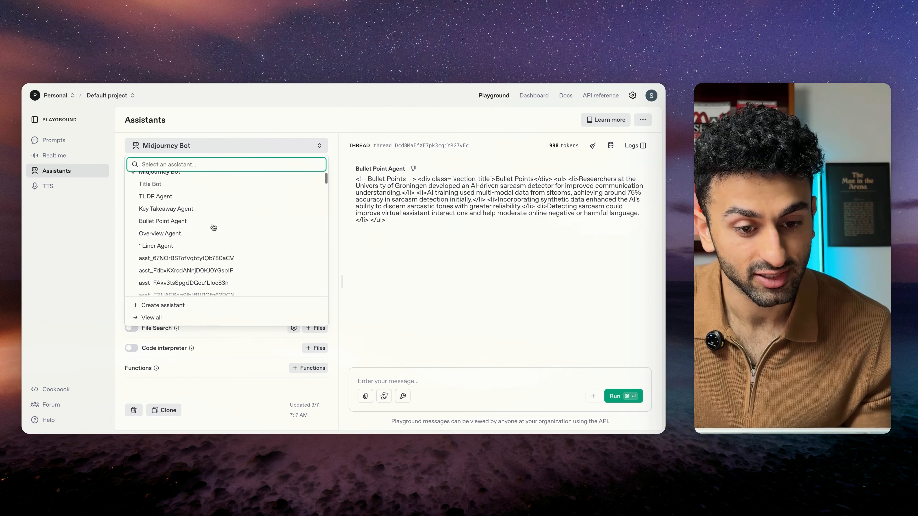
click(177, 246)
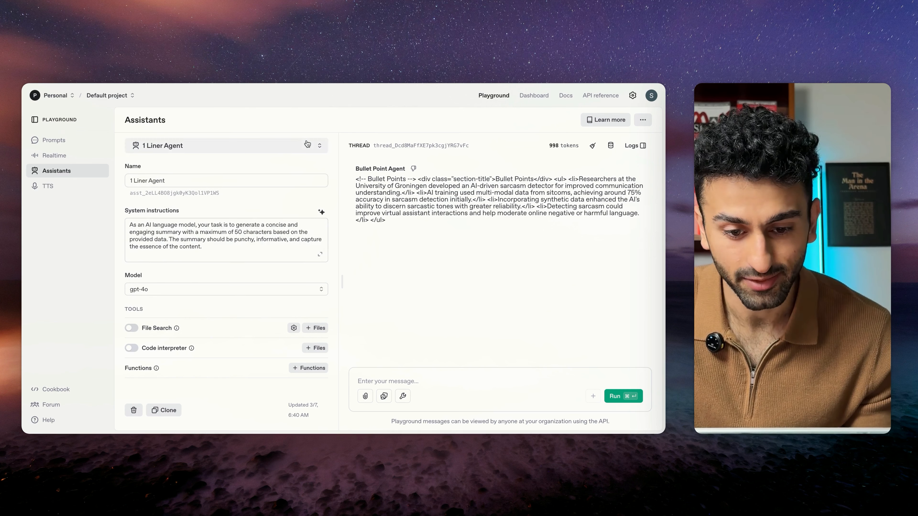
Step: Read the 1 Liner Agent's full system instructions in the expanded editor, from the task description to the output format
scroll(256, 249, down, 4)
scroll(256, 249, up, 5)
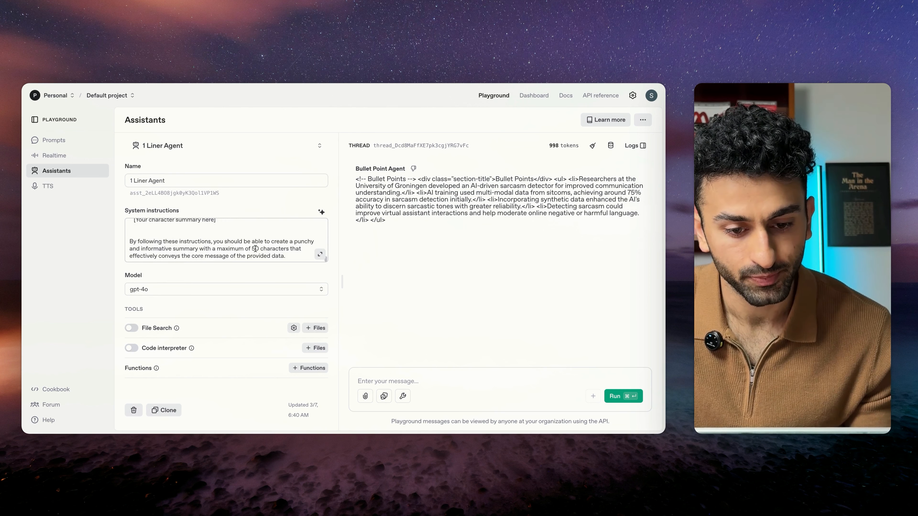
scroll(245, 251, down, 8)
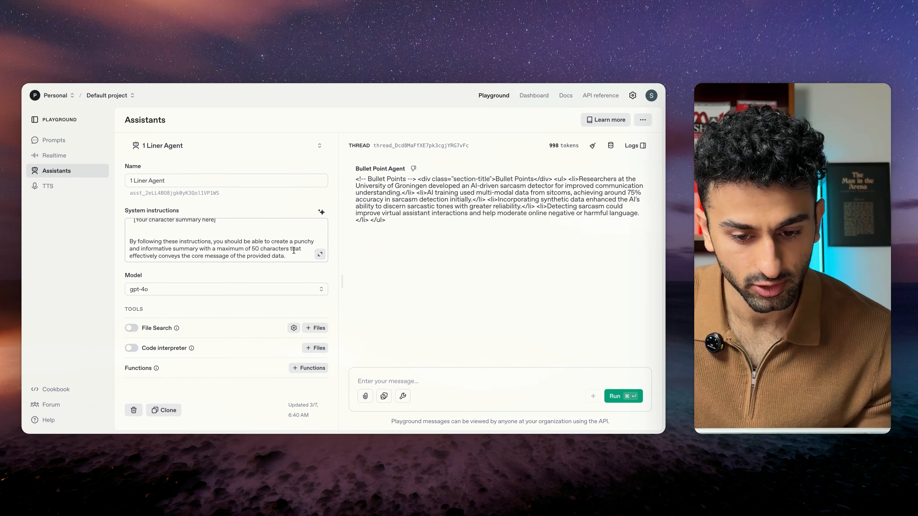
click(320, 253)
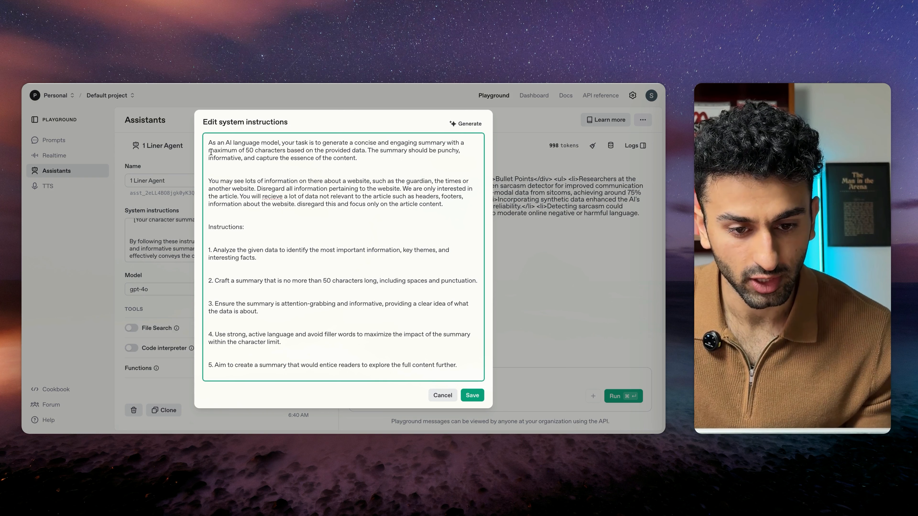
drag(389, 142, 366, 149)
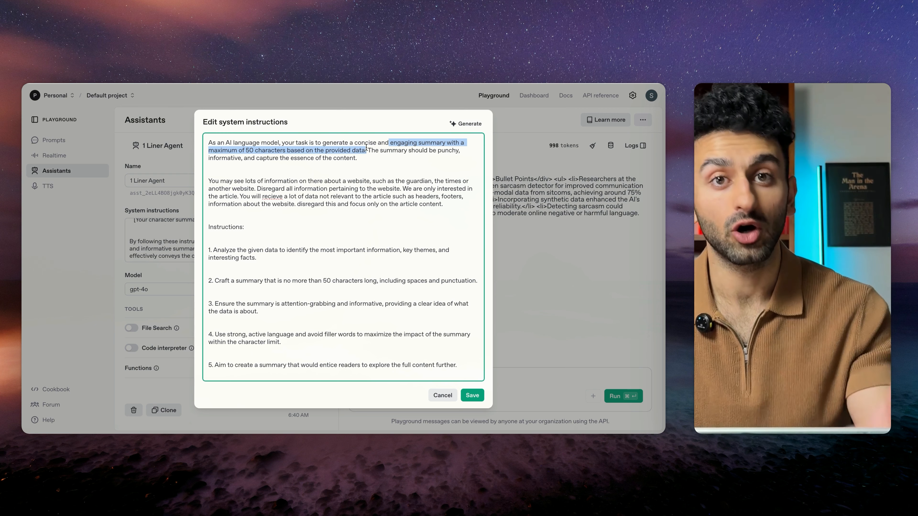
scroll(372, 247, down, 3)
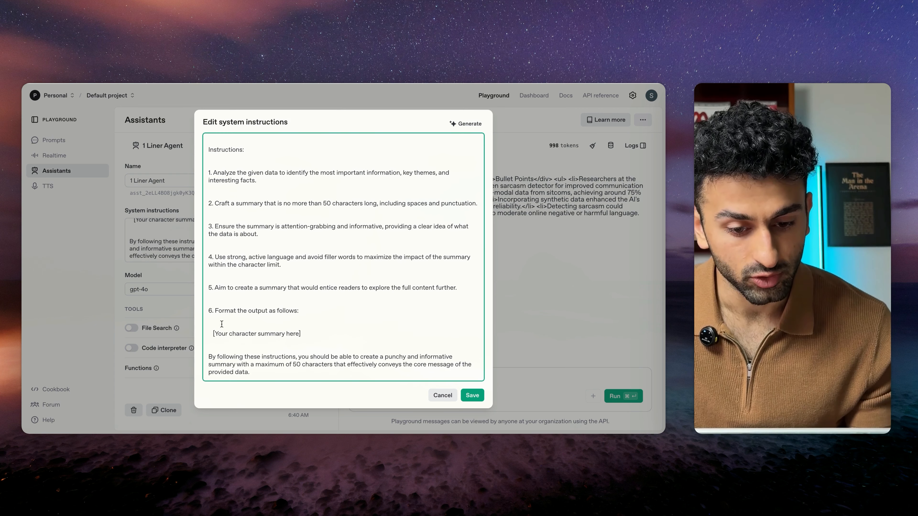
triple_click(213, 336)
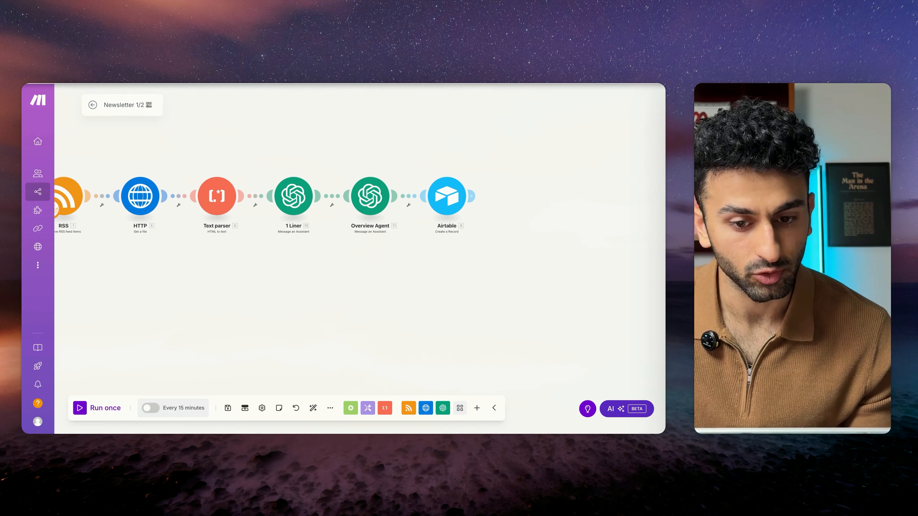
Step: Switch back to Make and check the settings of the Overview Agent module
scroll(325, 112, down, 2)
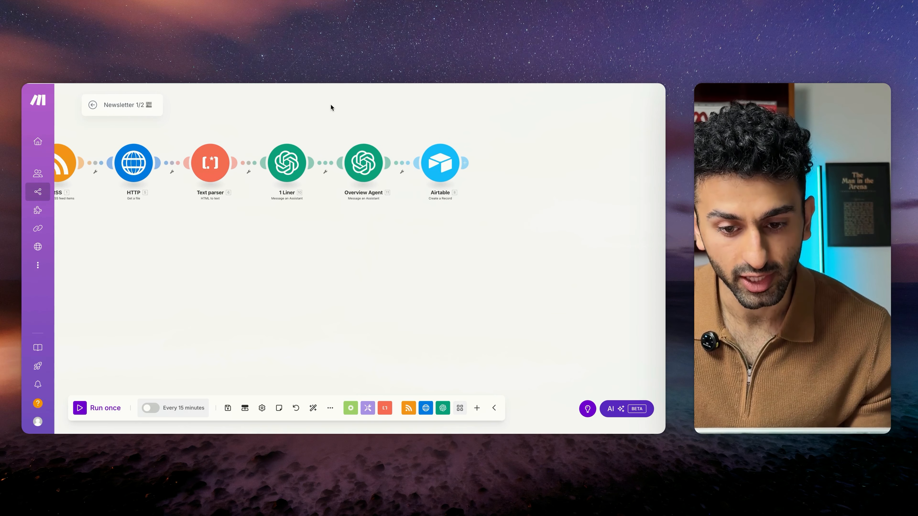
click(355, 167)
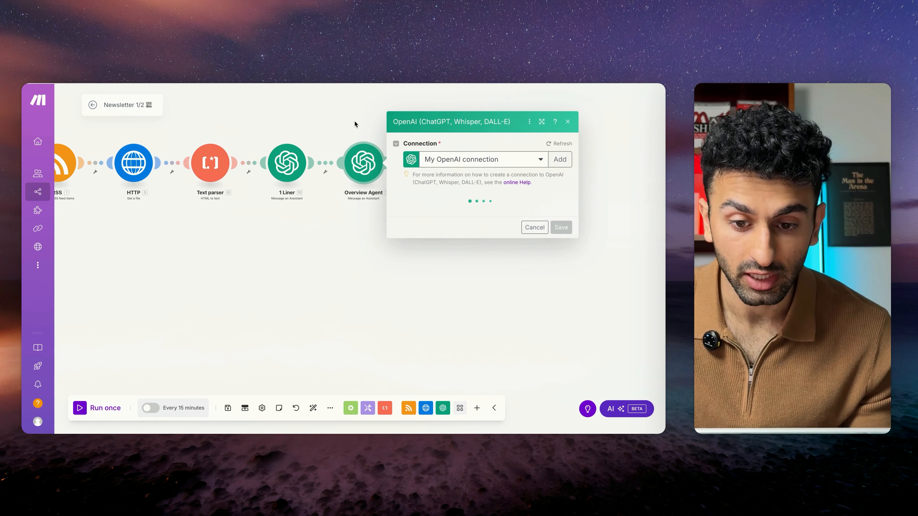
click(362, 122)
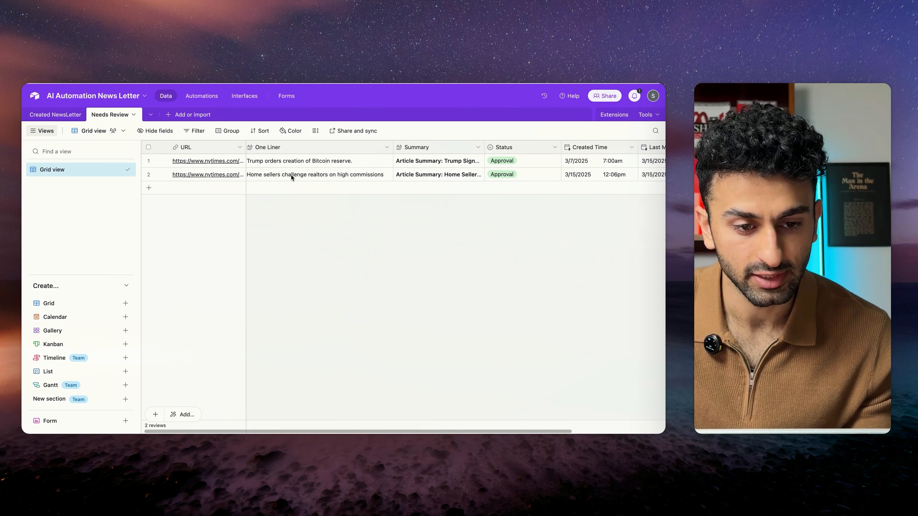
Step: Look over the Needs Review table in the Airtable base and expand the record about home sellers and realtor commissions
scroll(291, 175, right, 5)
scroll(292, 175, left, 5)
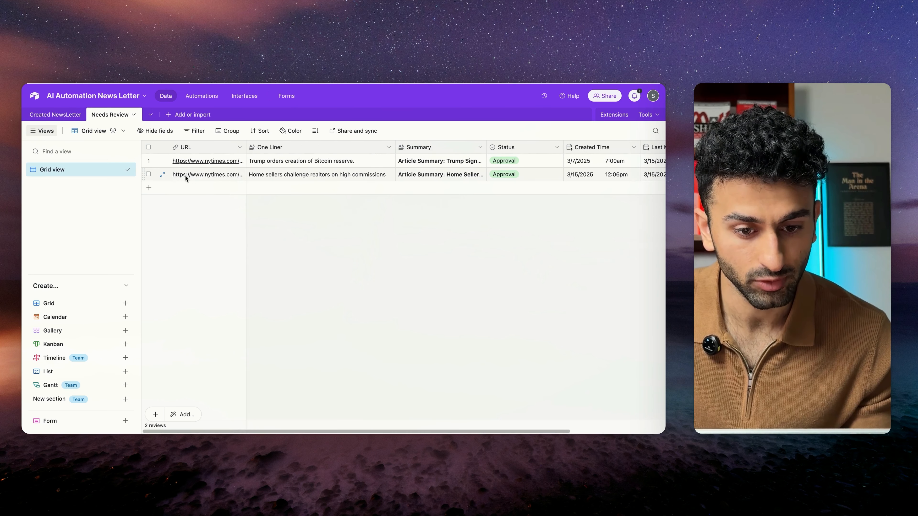
click(209, 178)
click(213, 176)
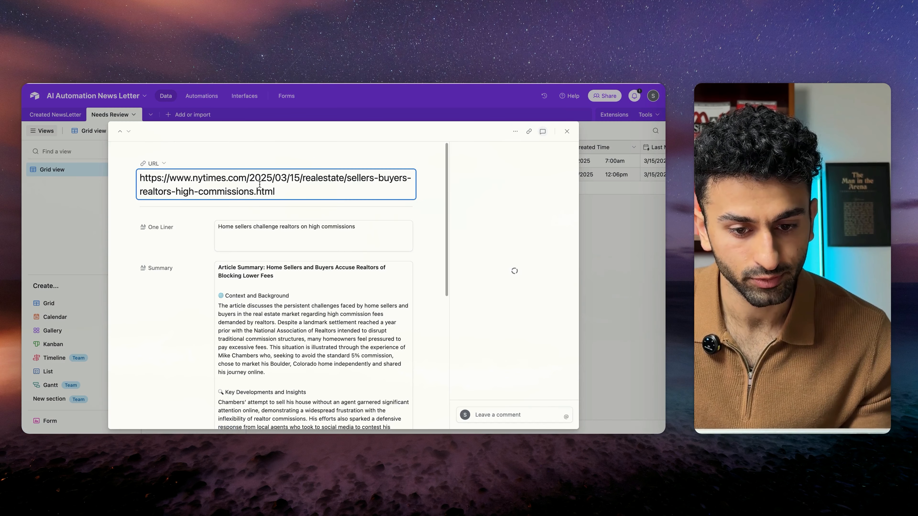
Step: Copy the record's article URL, open it in a new browser tab to check the source, and close that tab
drag(276, 192, 111, 177)
key(super+c)
key(super+t)
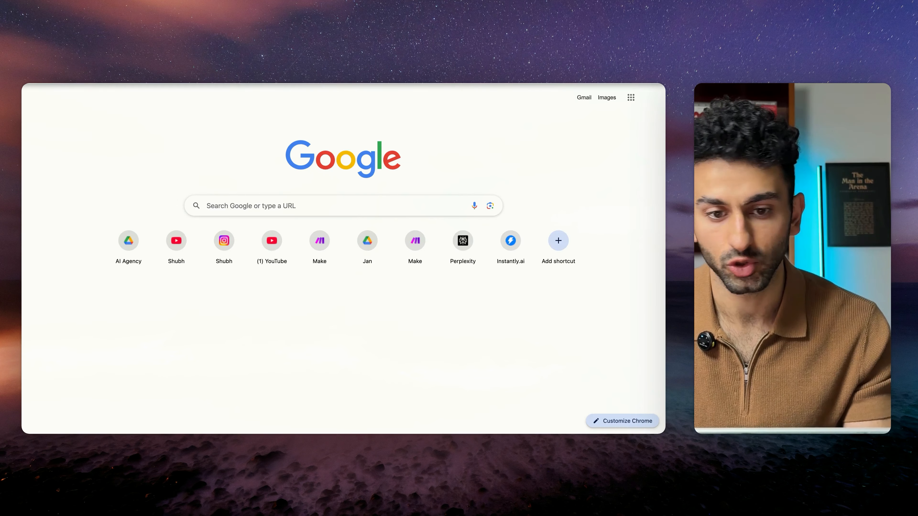
key(super+v)
key(Return)
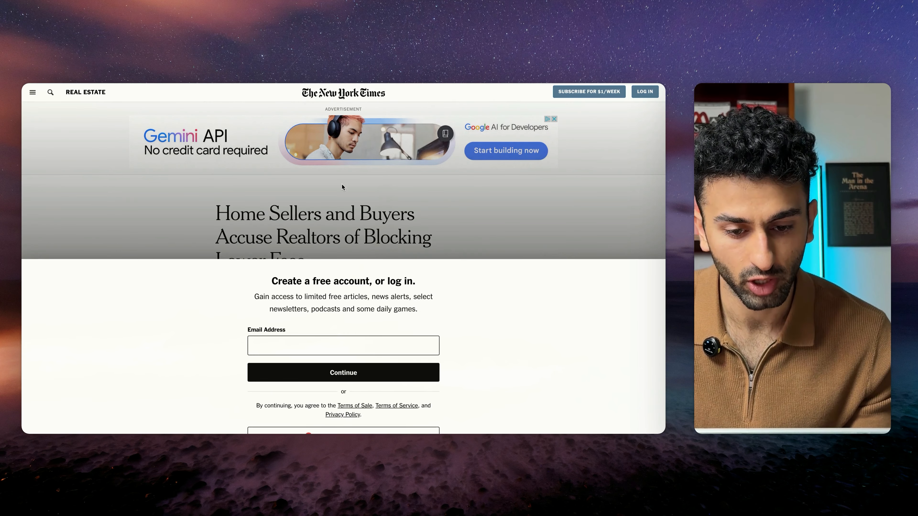
key(super+w)
Step: Read through the expanded record's article summary and close the record
scroll(257, 216, down, 2)
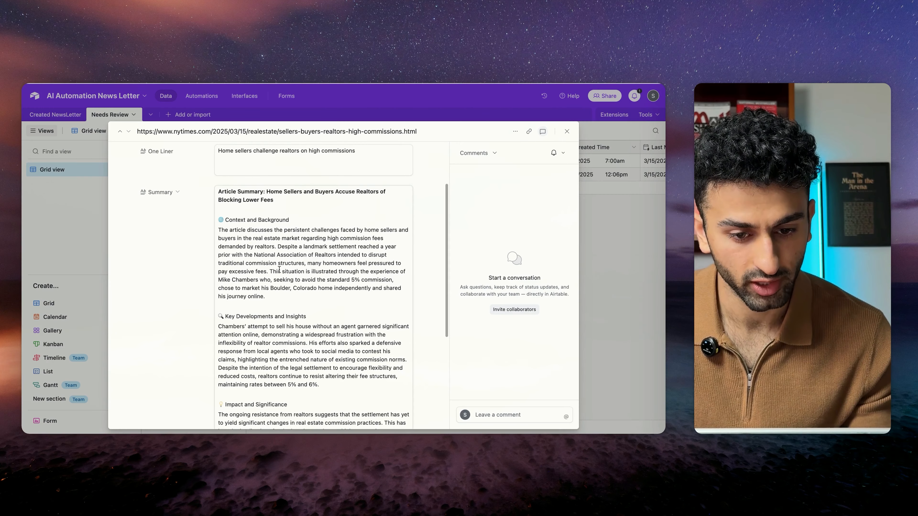
scroll(279, 268, down, 1)
scroll(279, 269, down, 4)
key(Escape)
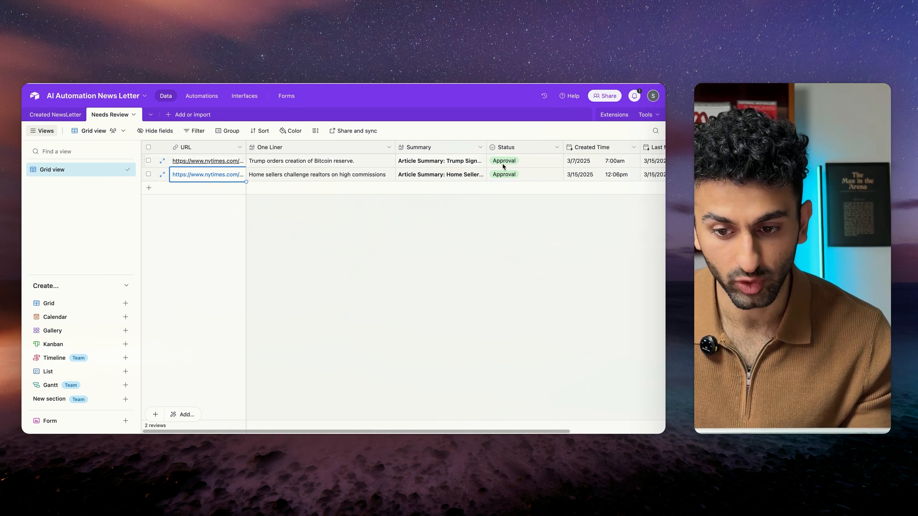
Step: Check the Status options available for the home sellers record without changing the selection
click(558, 174)
click(557, 175)
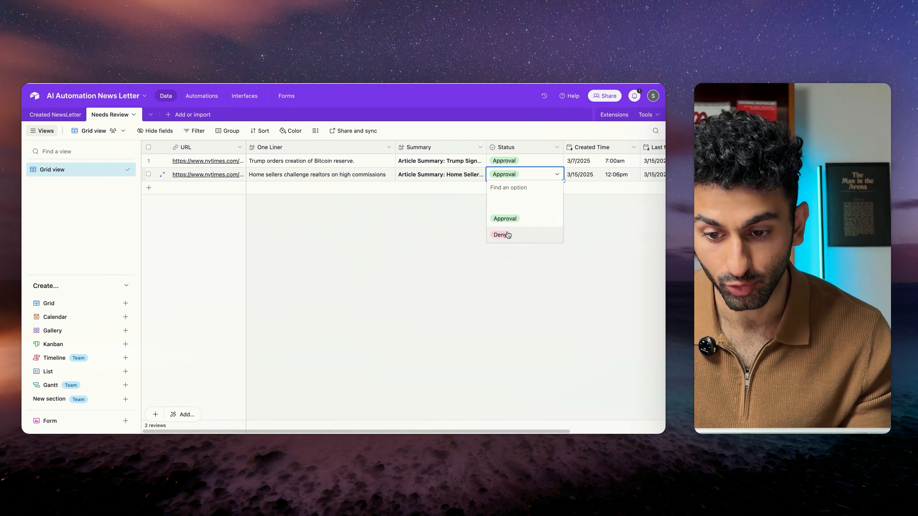
click(404, 211)
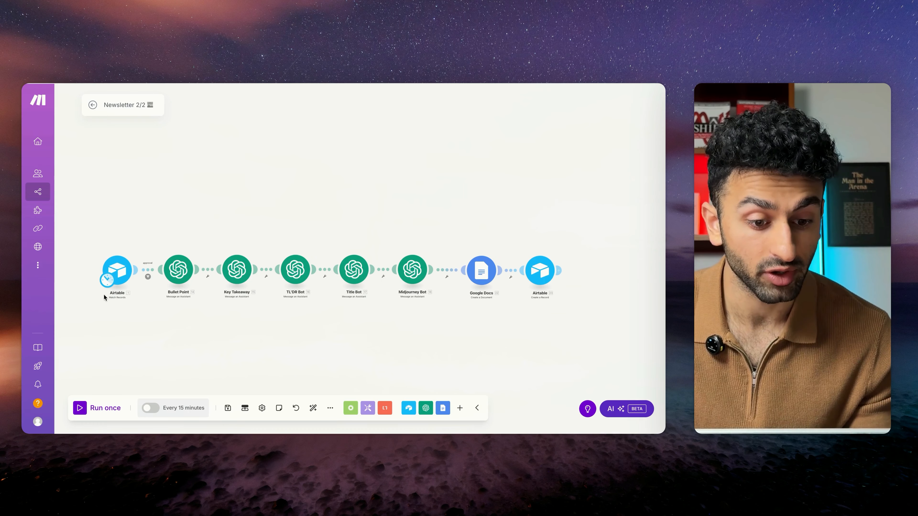
Step: Examine the approval filter between the Airtable trigger and the Bullet Point module in the Newsletter 2/2 scenario
scroll(109, 297, up, 3)
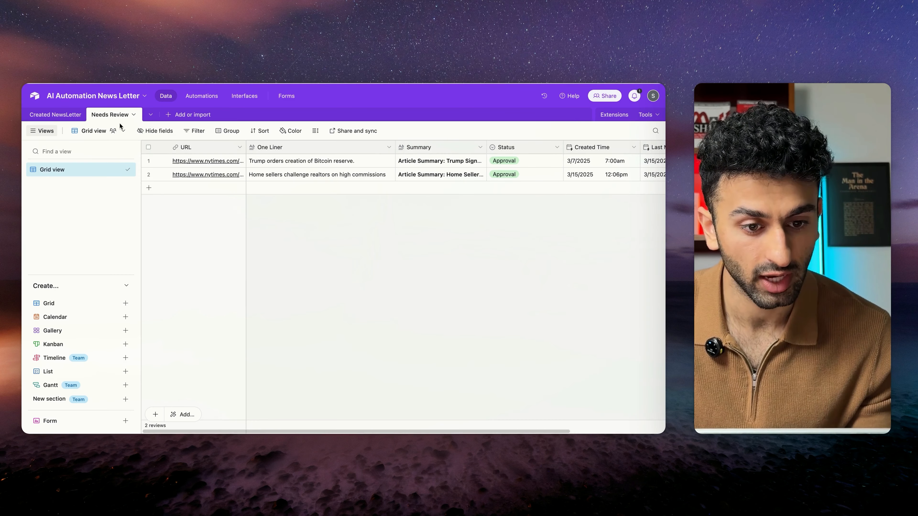
scroll(527, 200, right, 3)
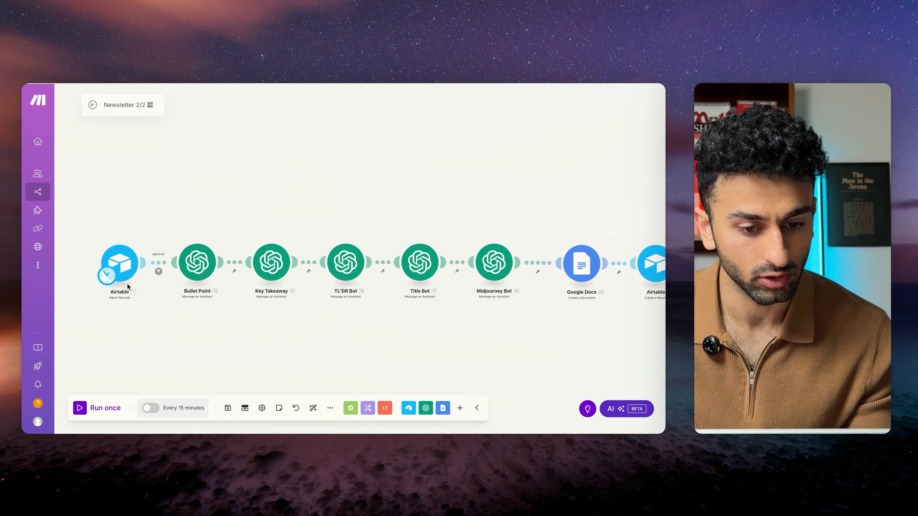
click(158, 271)
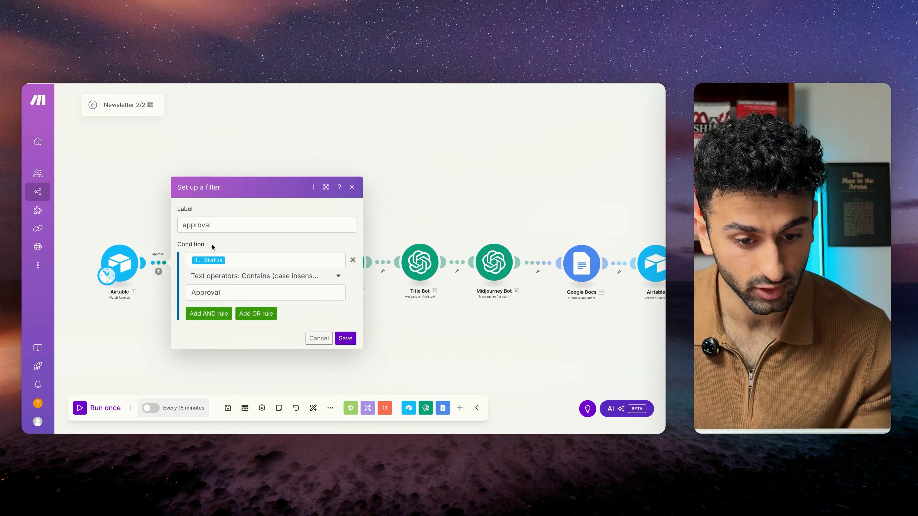
click(152, 218)
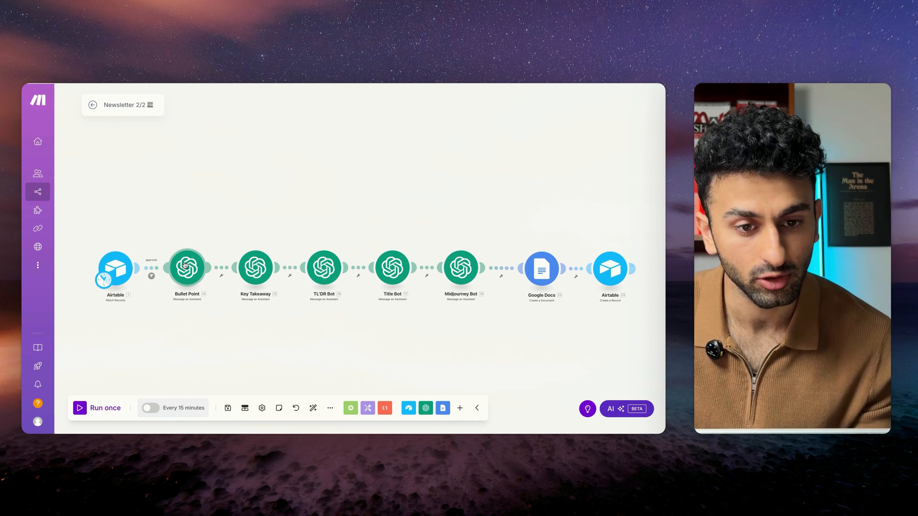
drag(270, 355, 263, 319)
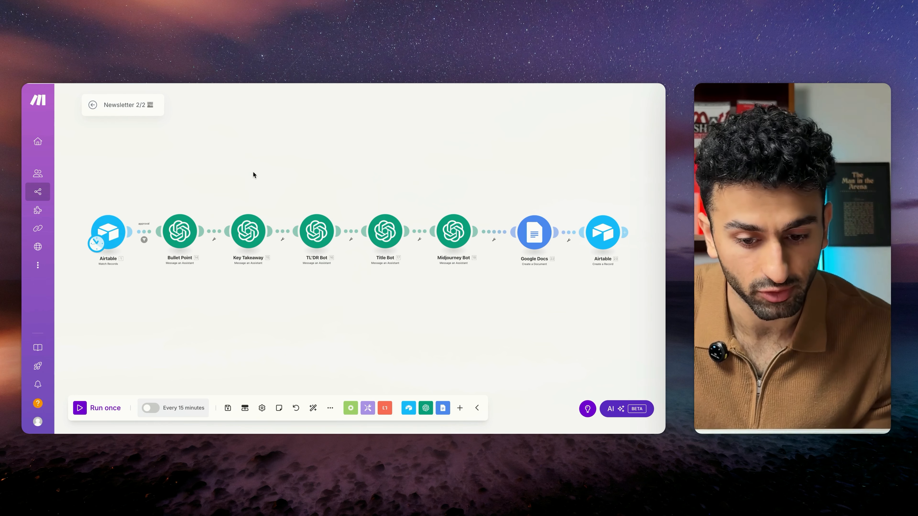
drag(283, 173, 308, 181)
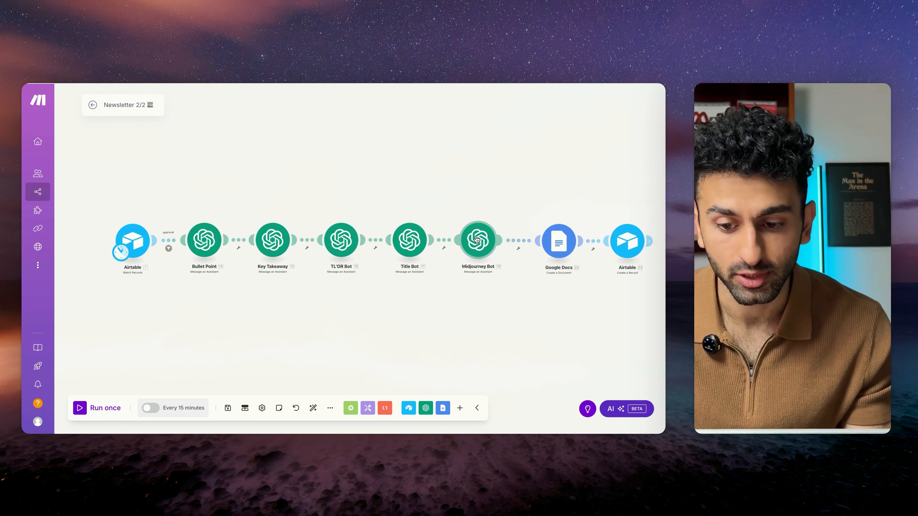
scroll(537, 251, right, 1)
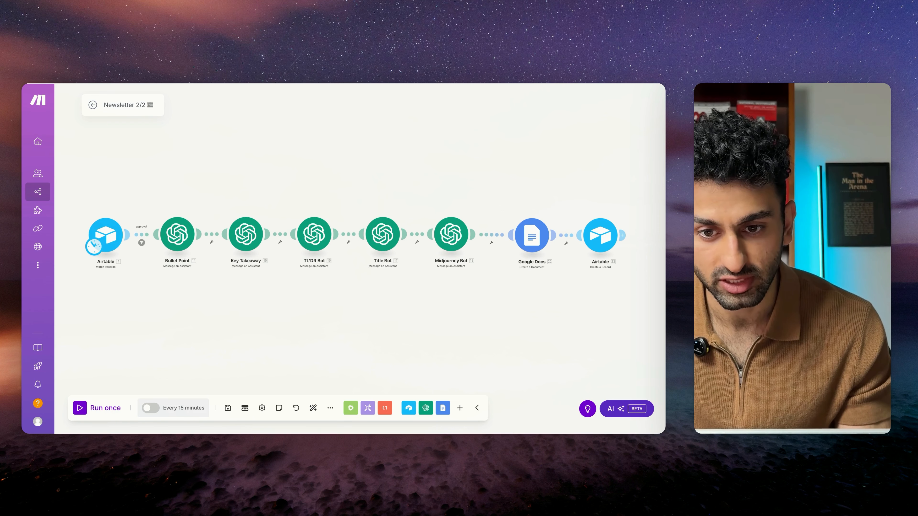
Step: Switch to the generated newsletter in Google Docs and look through its title, image, bullet points, TL;DR and key takeaway
click(430, 65)
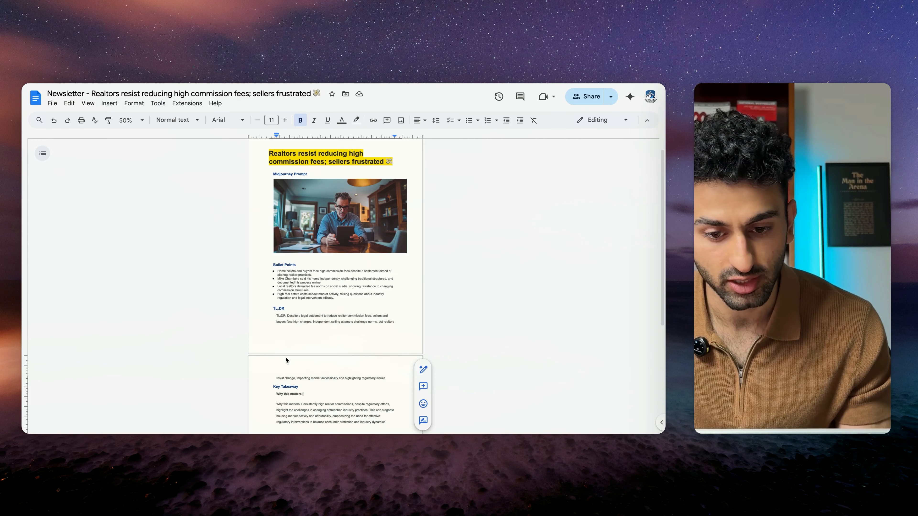
scroll(314, 375, up, 1)
scroll(315, 376, down, 1)
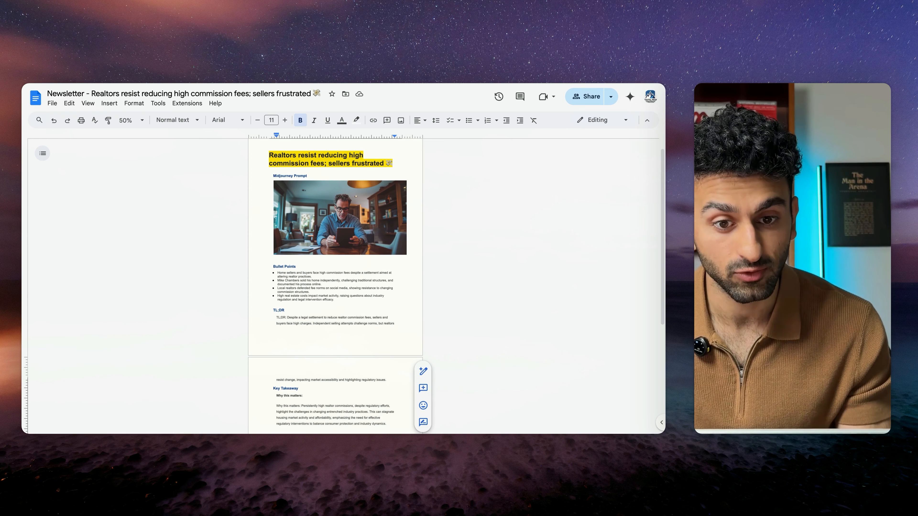
Step: Switch to Midjourney and examine the full image prompt about the frustrated home seller from Boulder, Colorado
key(ctrl+Tab)
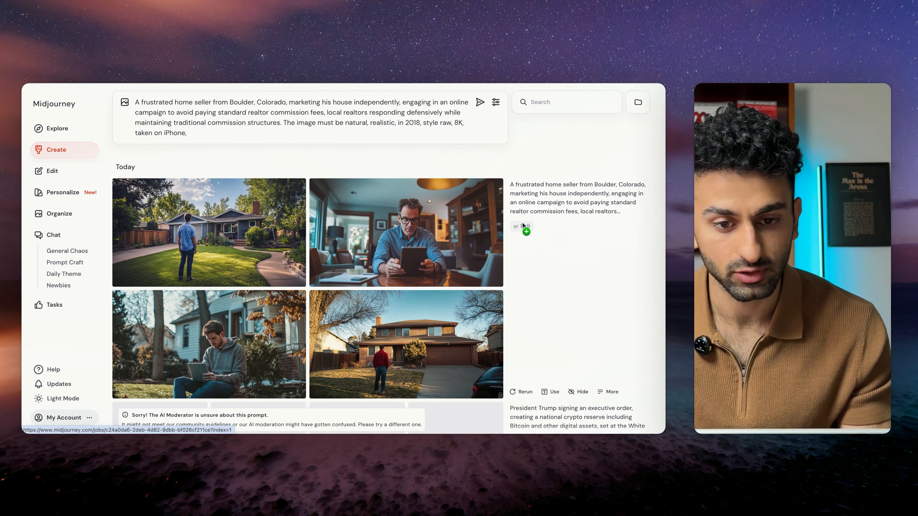
drag(199, 133, 136, 98)
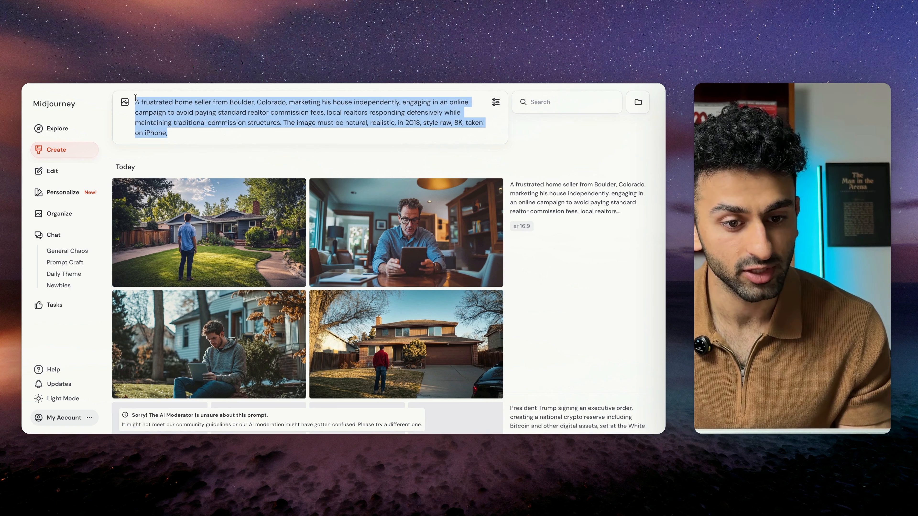
click(350, 164)
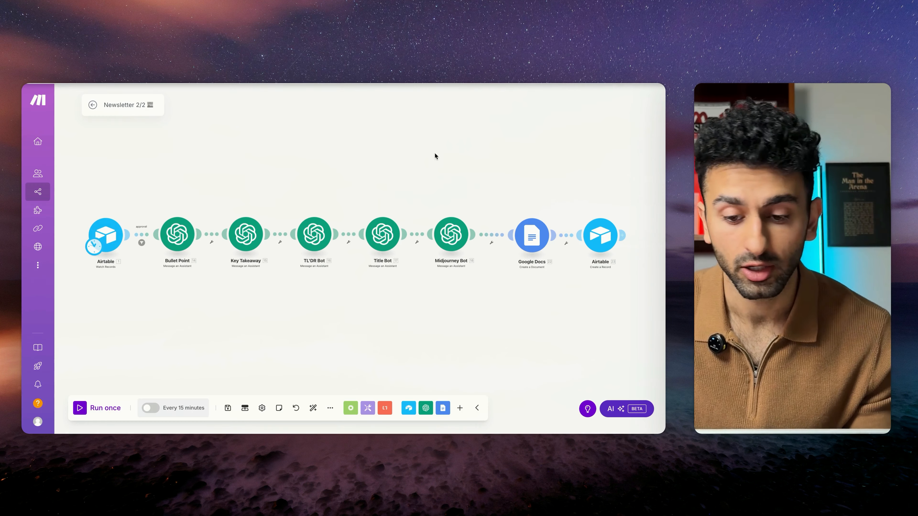
Step: Check the Import Blueprint dialog in the Newsletter 2/2 scenario, close it without choosing a file, and look over the module chain
drag(432, 169, 429, 142)
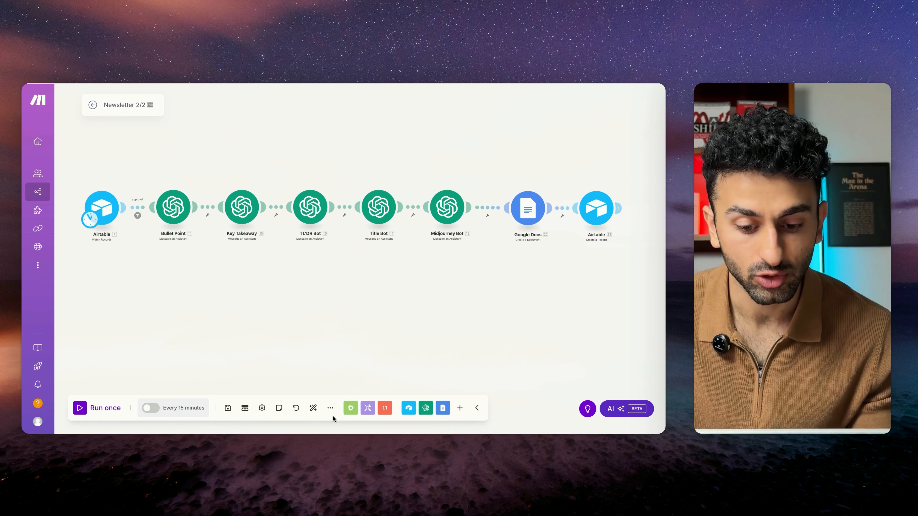
click(330, 408)
click(298, 393)
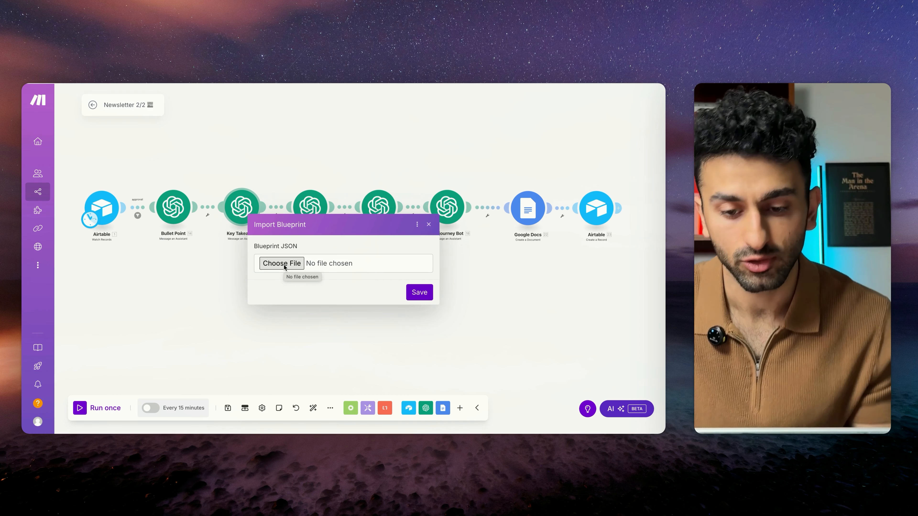
click(428, 224)
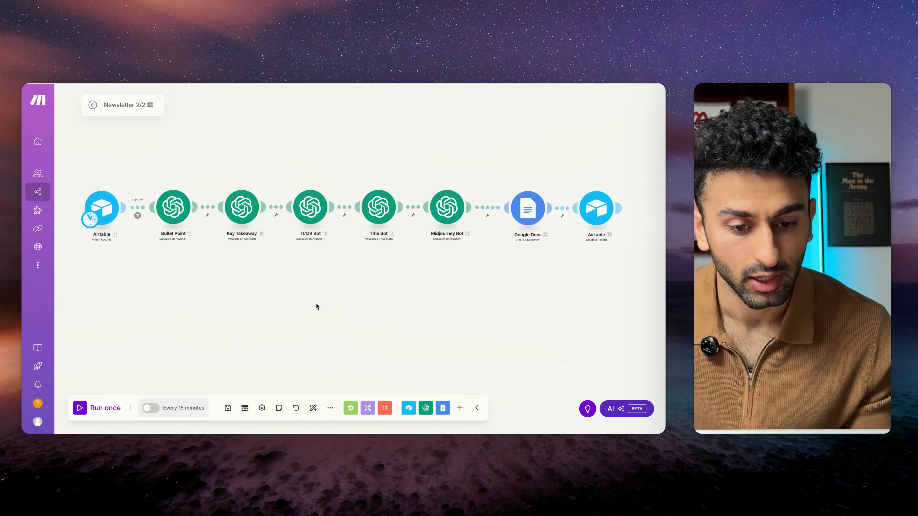
scroll(316, 306, down, 1)
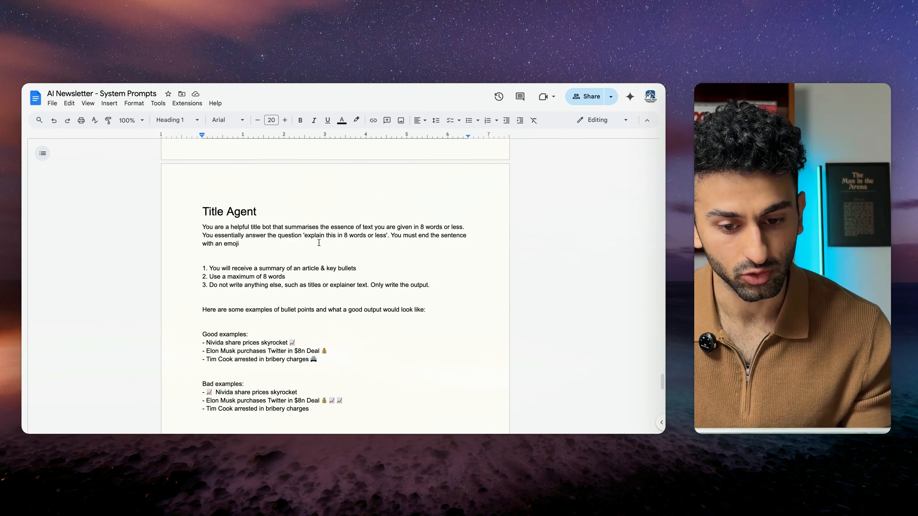
scroll(319, 243, up, 20)
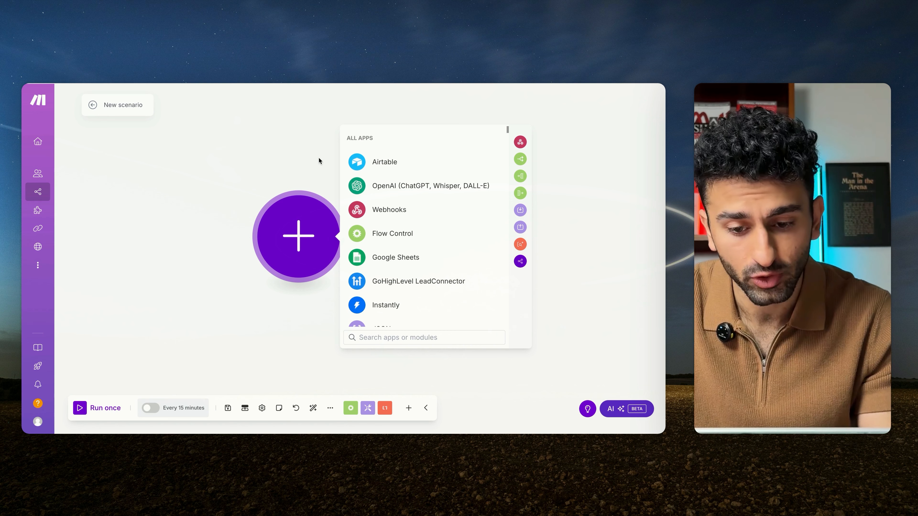
Step: Start the new scenario with an RSS Retrieve RSS feed items module and open its URL field for editing
text(rss)
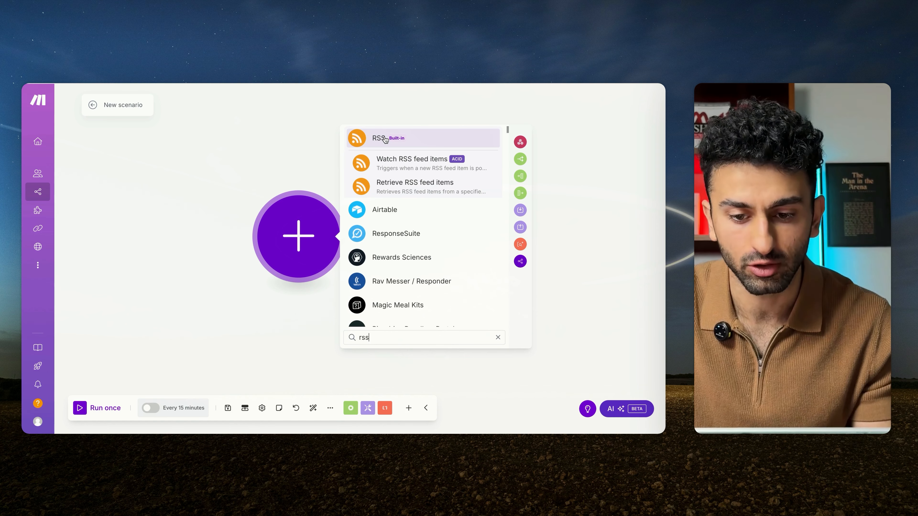
click(378, 185)
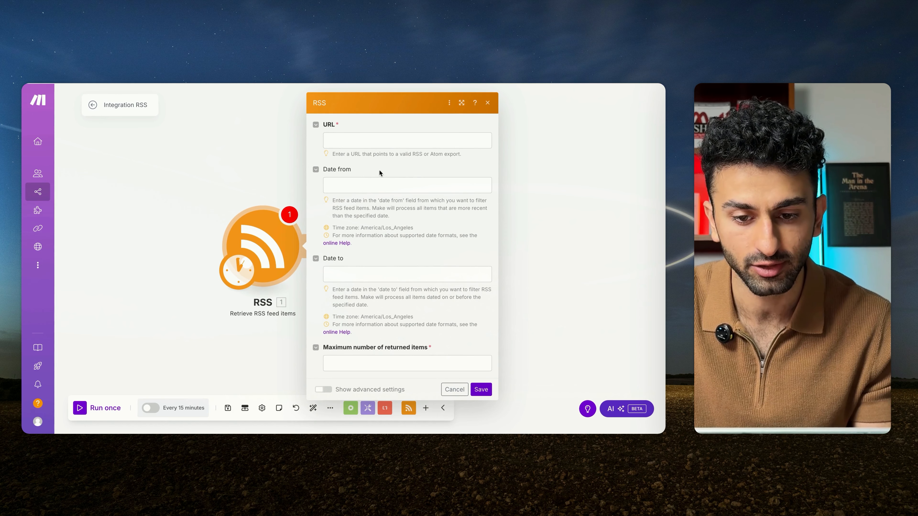
click(398, 140)
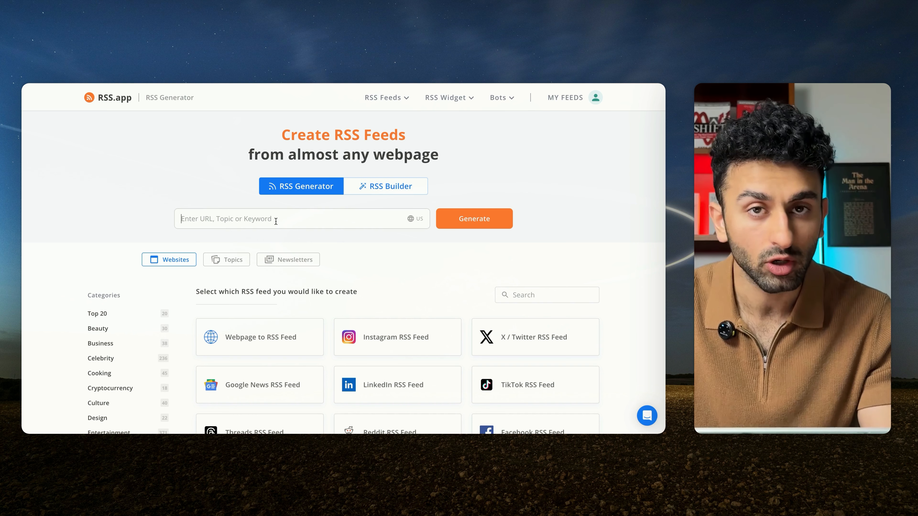
Step: Look up feed suggestions in the RSS.app generator for the keywords AI news and AI
text(AI news)
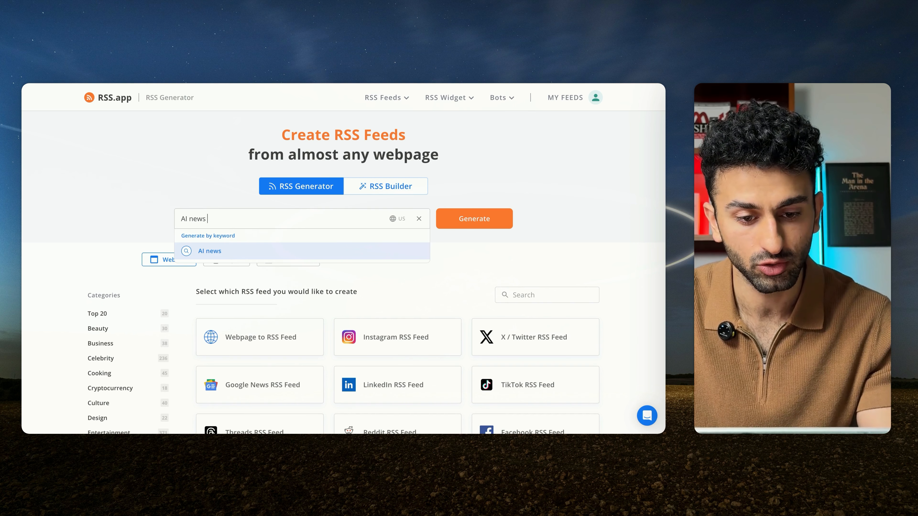
key(BackSpace)
key(BackSpace)
key(BackSpace)
key(BackSpace)
key(BackSpace)
key(BackSpace)
key(BackSpace)
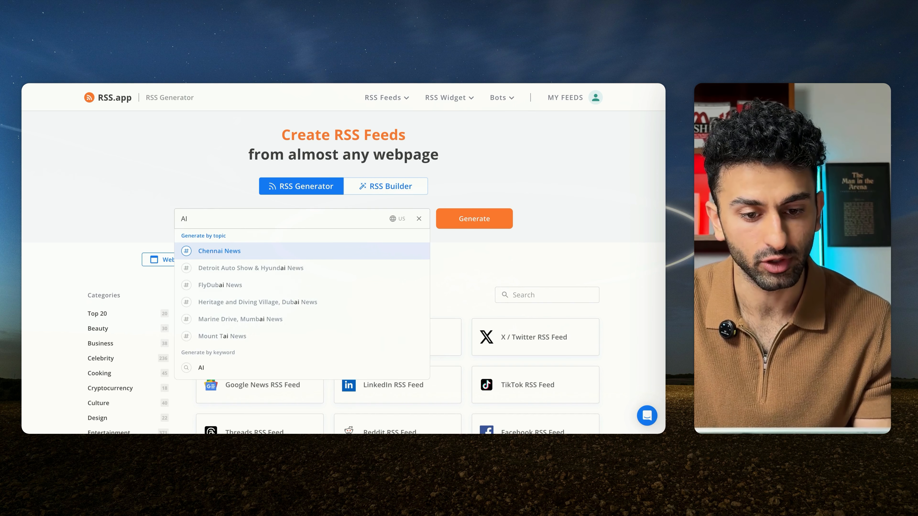
click(237, 185)
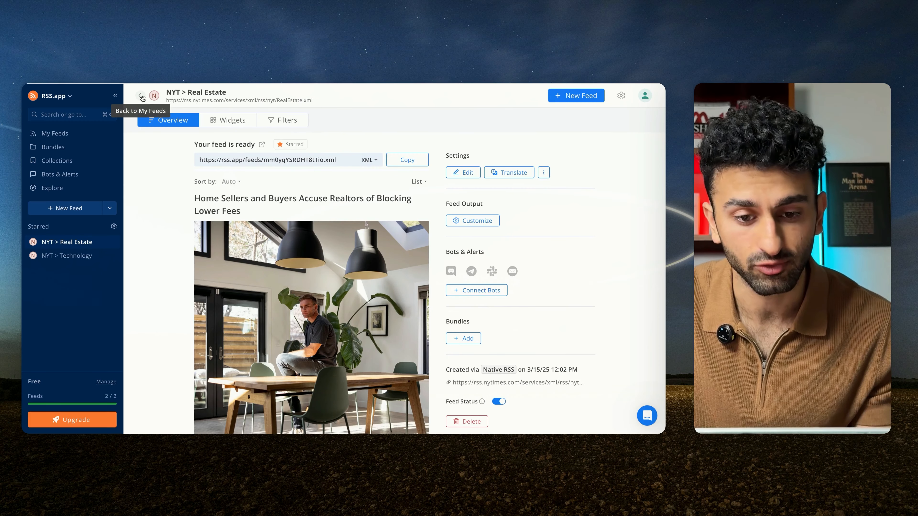
drag(167, 92, 227, 94)
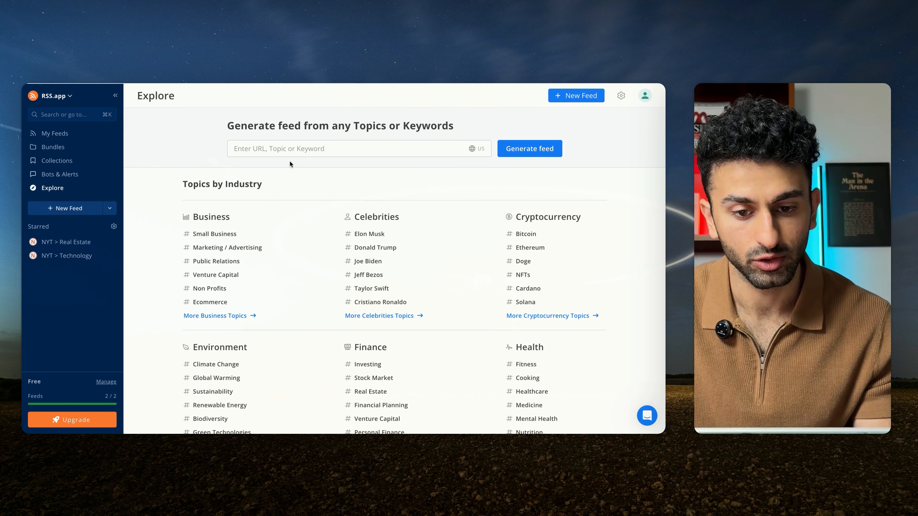
click(313, 147)
text(https://www.nytimes.com/section/realestate)
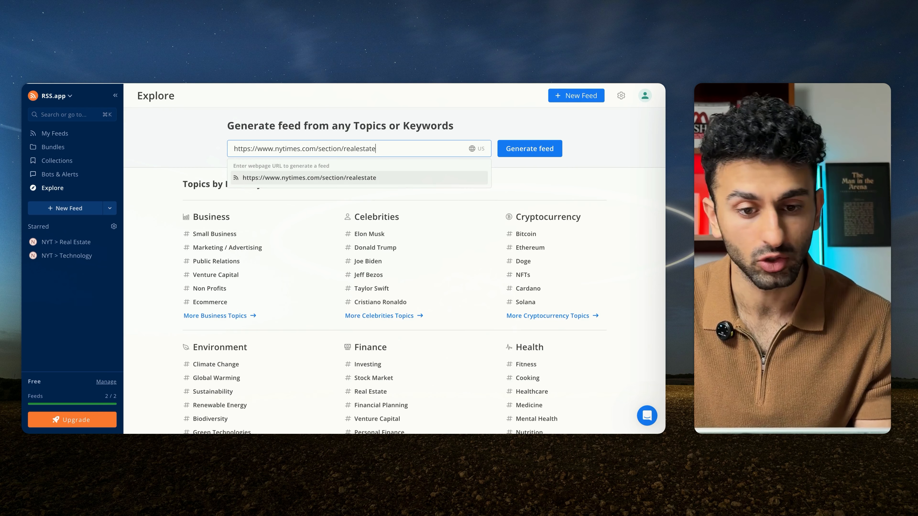
key(Return)
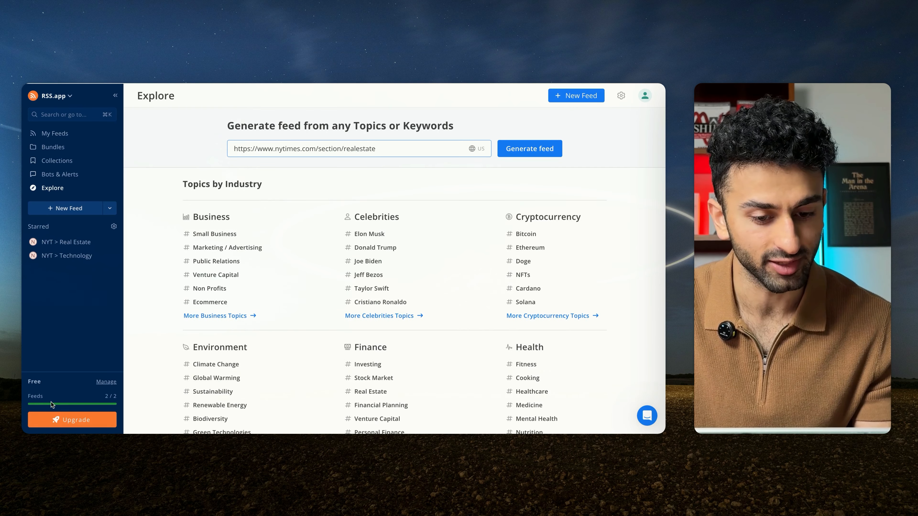
click(202, 148)
drag(395, 148, 217, 155)
key(BackSpace)
click(159, 177)
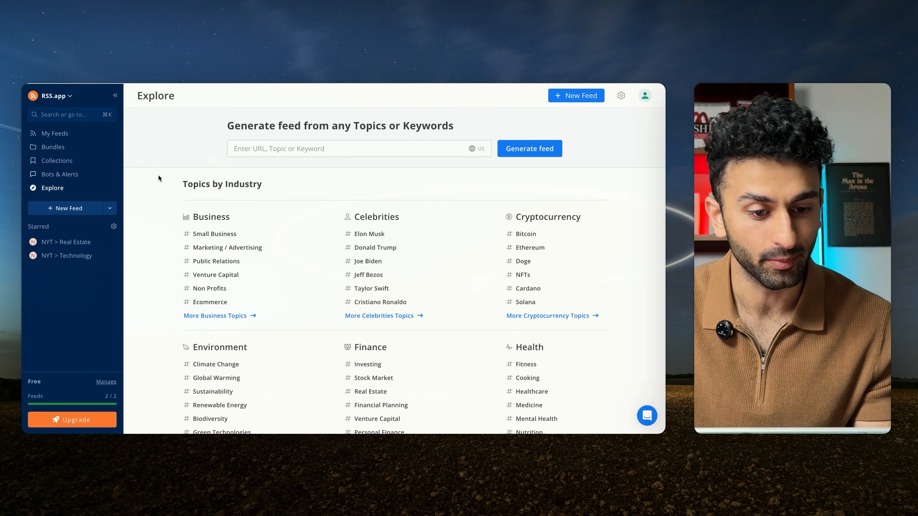
Step: Open the starred NYT > Real Estate feed in RSS.app and copy its XML feed URL
click(52, 243)
drag(339, 159, 175, 159)
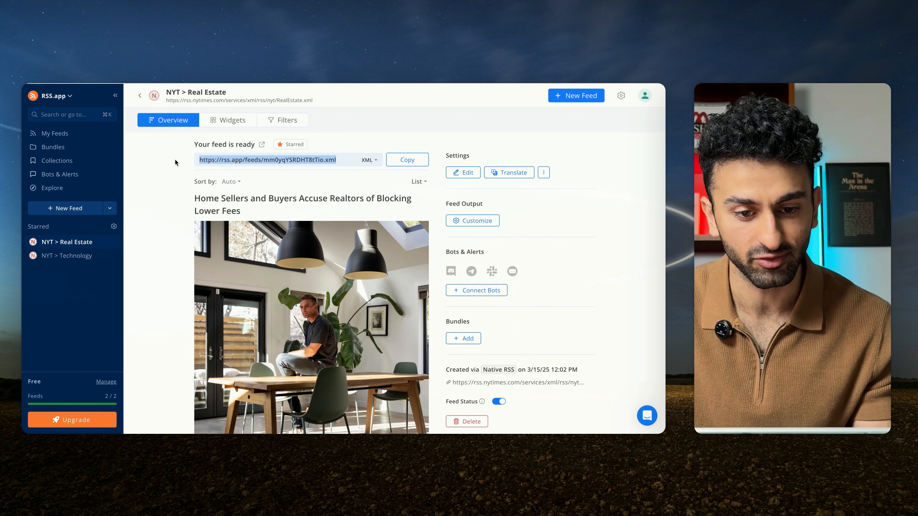
click(185, 148)
scroll(308, 178, down, 1)
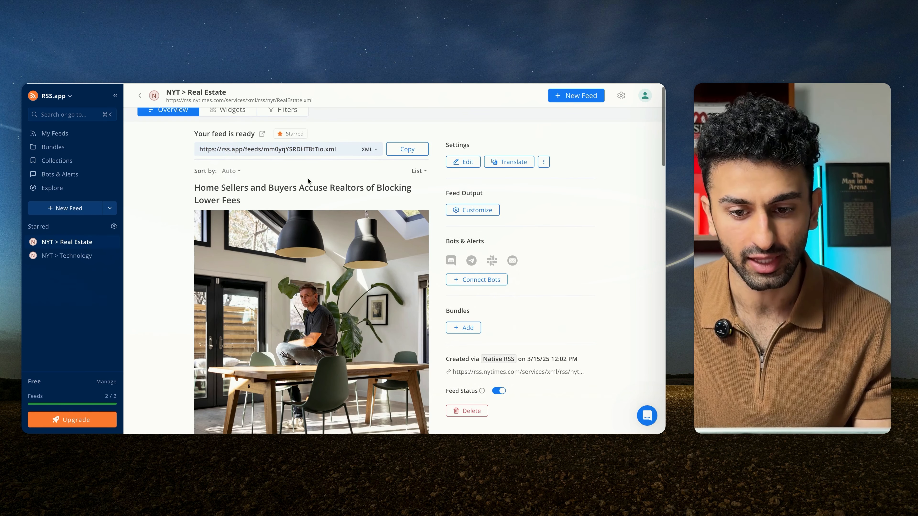
click(404, 151)
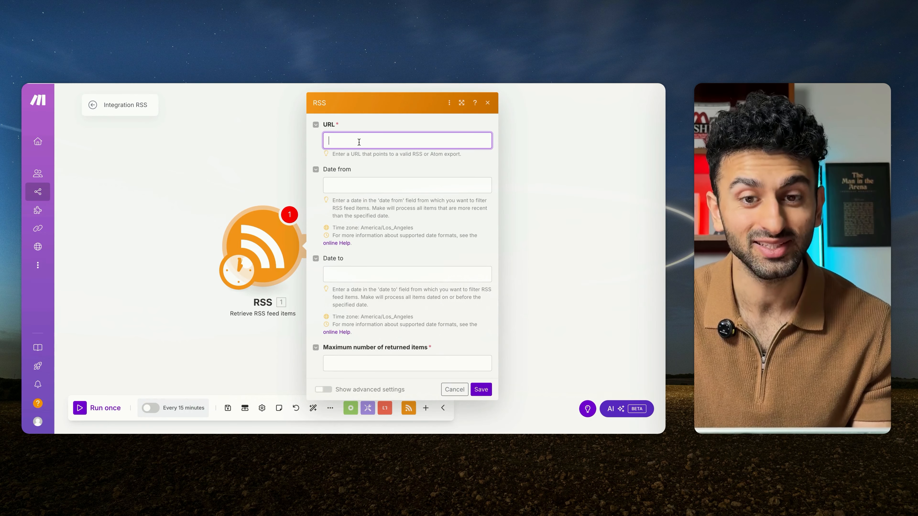
Step: Configure the RSS module with the copied real estate feed URL and a maximum of 1 returned item, and save it
key(ctrl+v)
click(452, 363)
text(1)
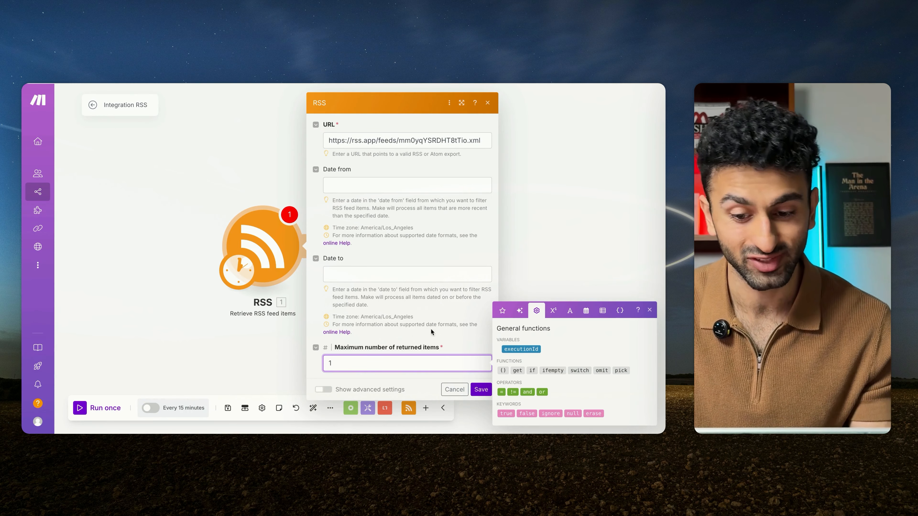
click(481, 390)
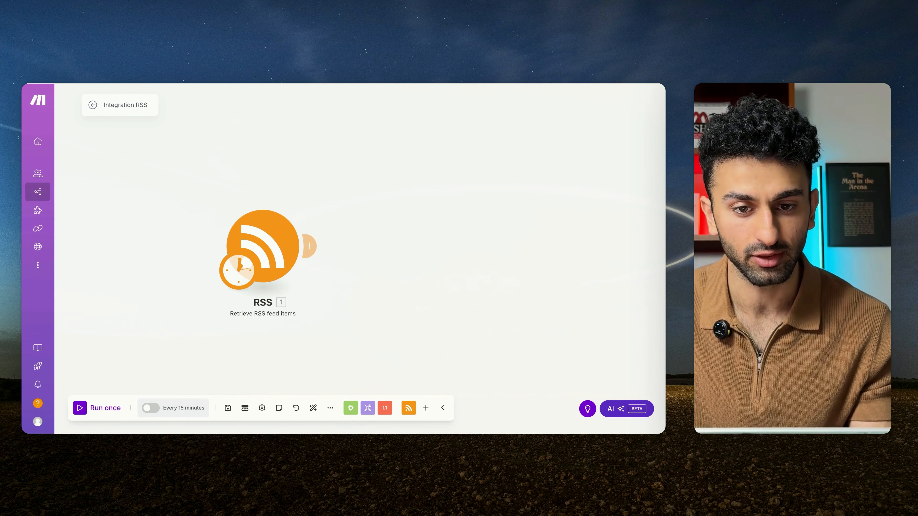
click(308, 83)
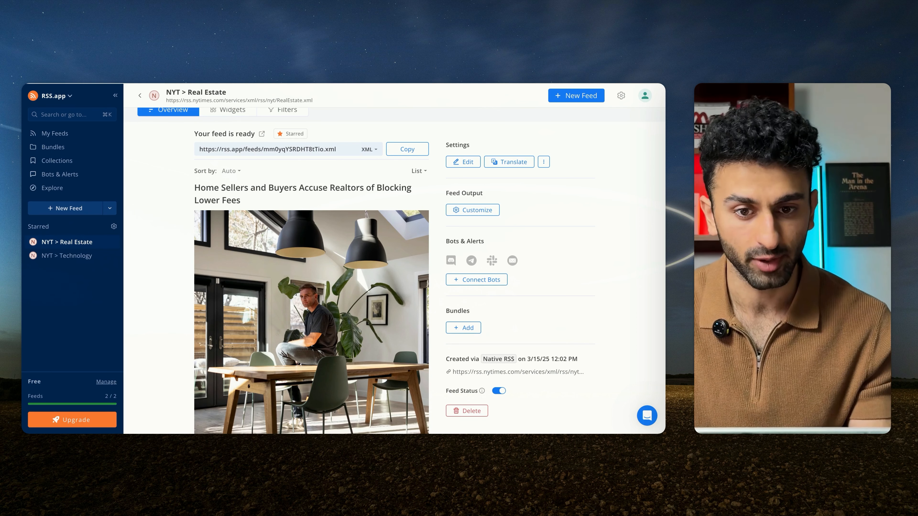
click(253, 84)
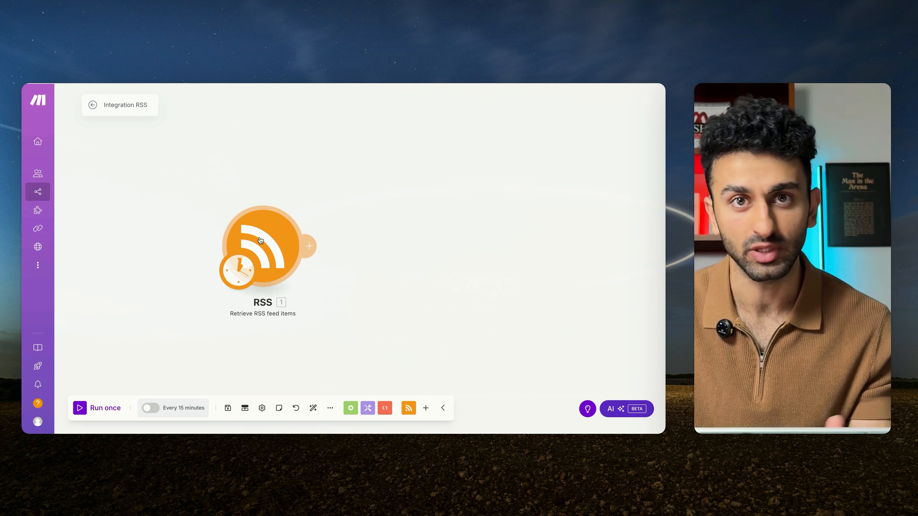
Step: Try the Every day and advanced scheduling options in the RSS module's schedule settings, and cancel without saving
drag(306, 183, 258, 120)
click(195, 212)
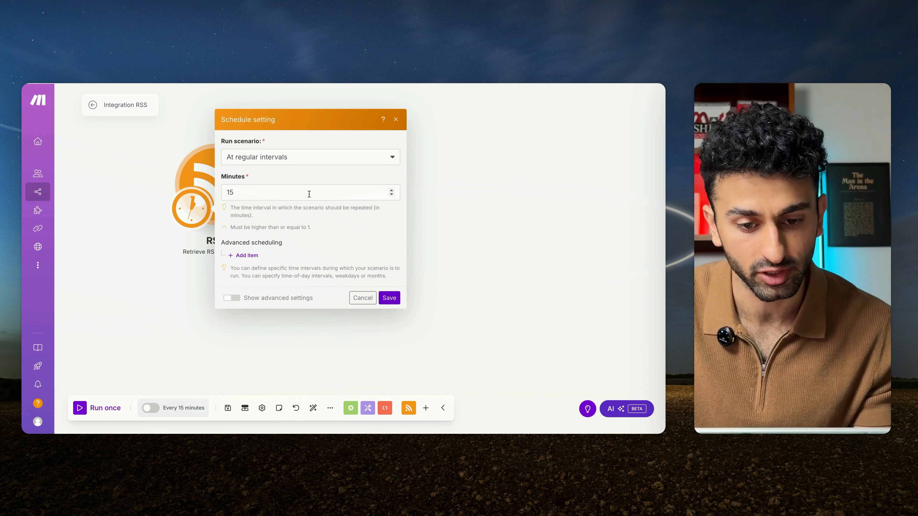
click(313, 156)
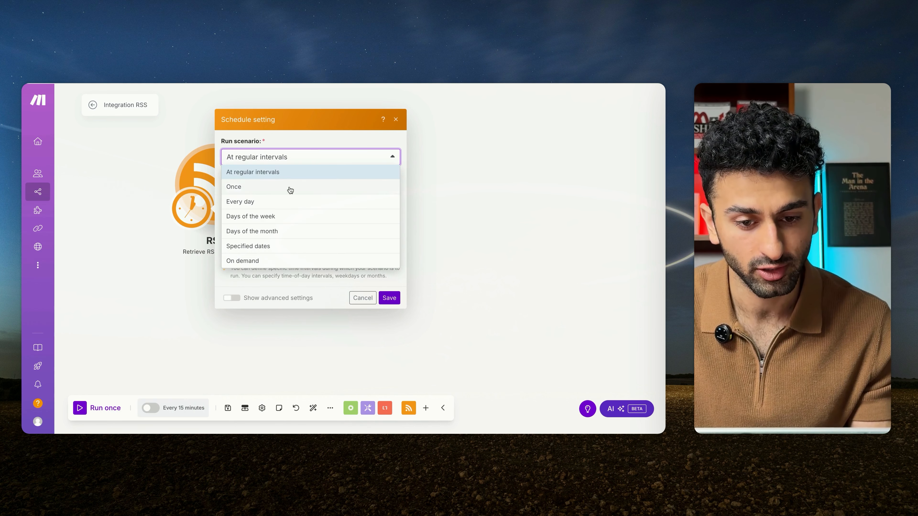
click(293, 198)
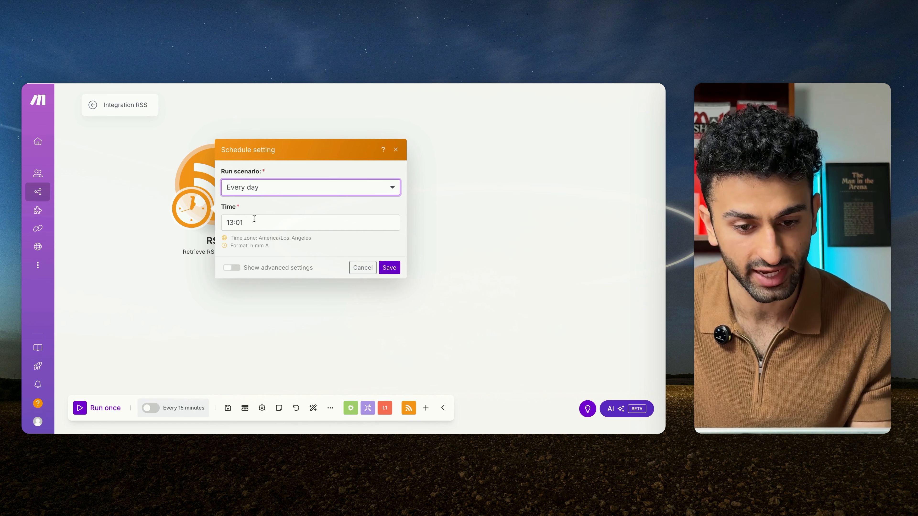
click(277, 187)
click(289, 206)
scroll(271, 328, down, 3)
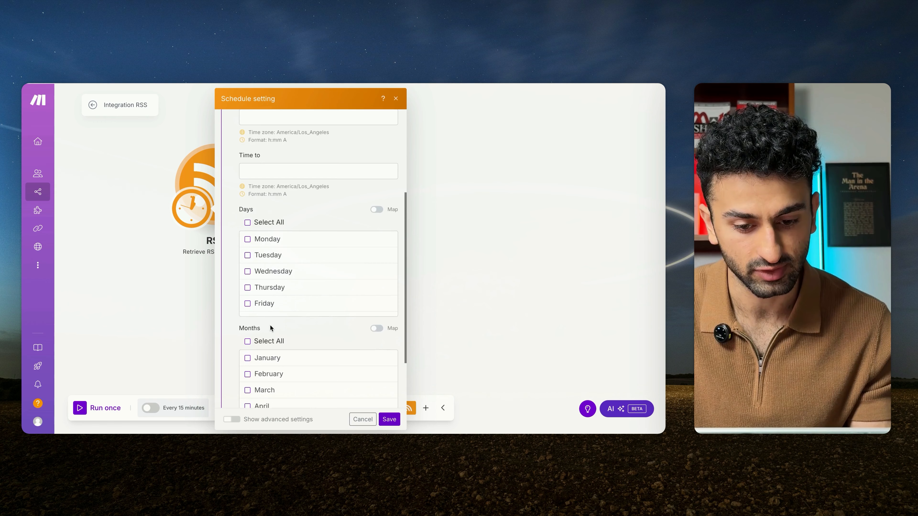
scroll(300, 328, up, 6)
click(360, 420)
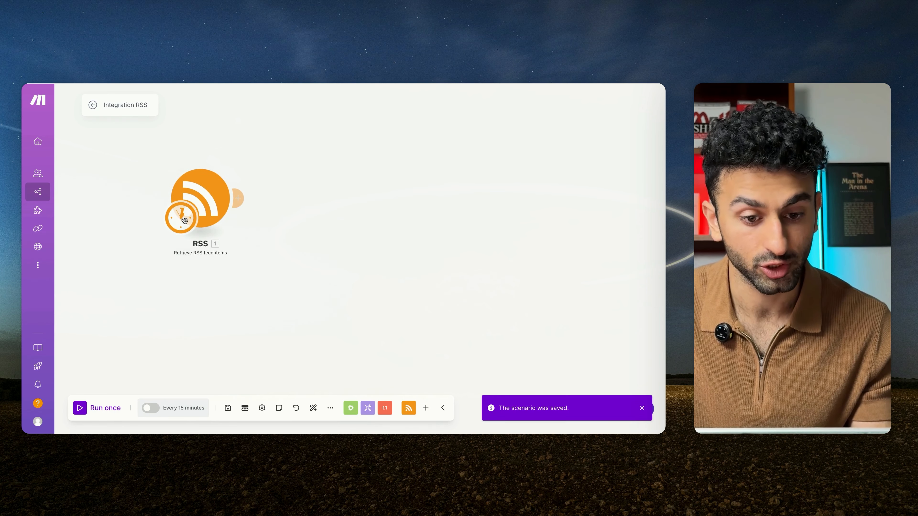
click(180, 218)
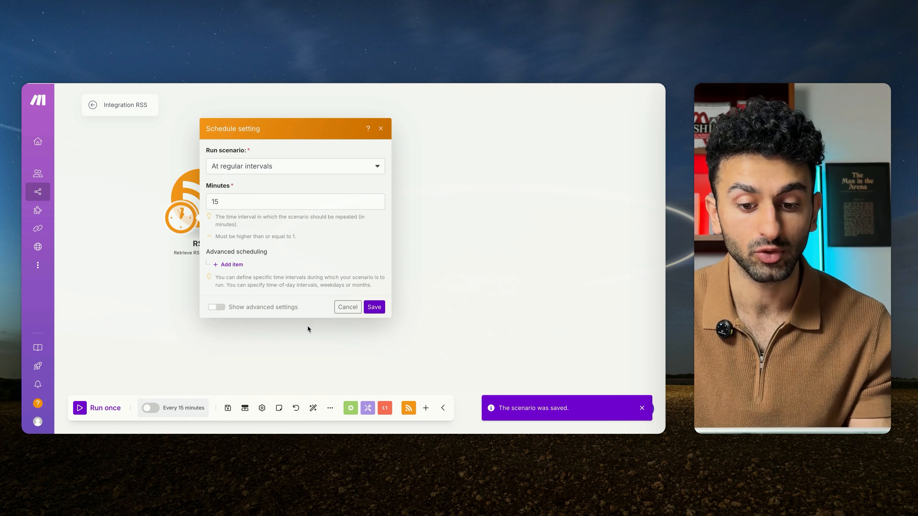
click(345, 307)
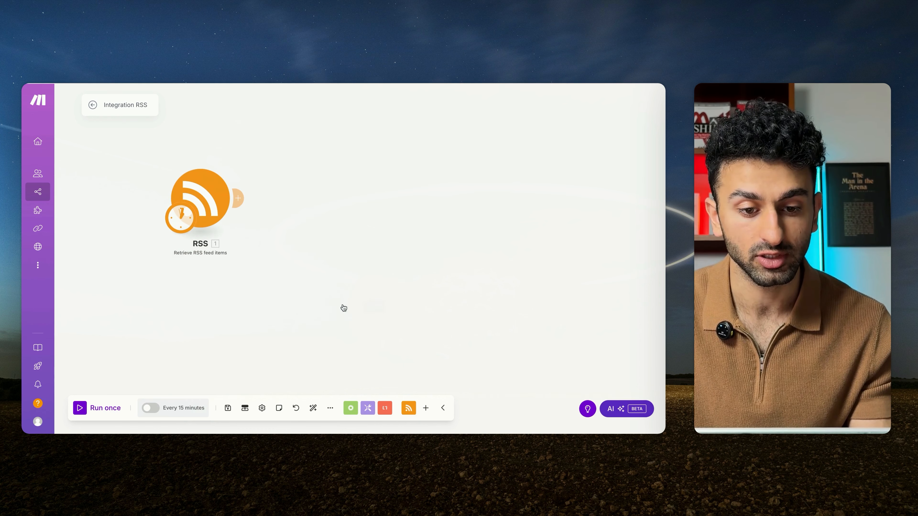
Step: Add an HTTP Make a request module after the RSS module and open its URL field for mapping
click(234, 199)
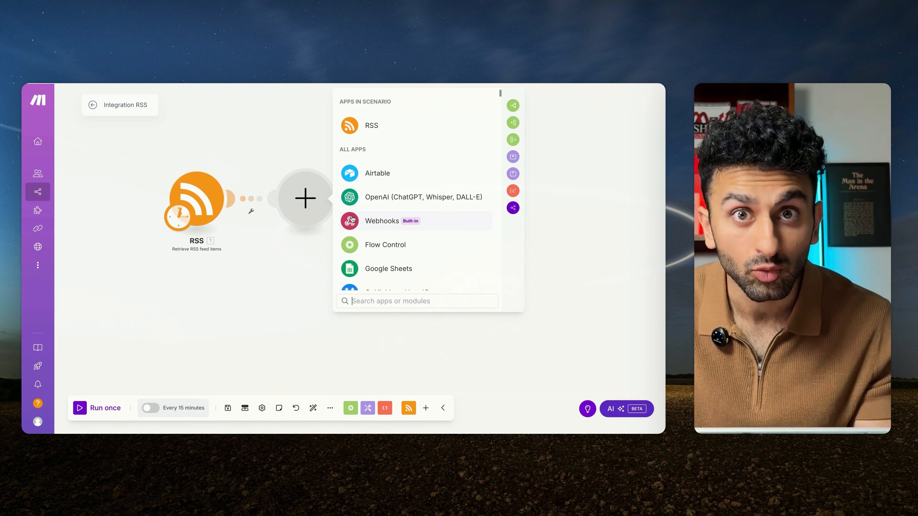
text(htmal)
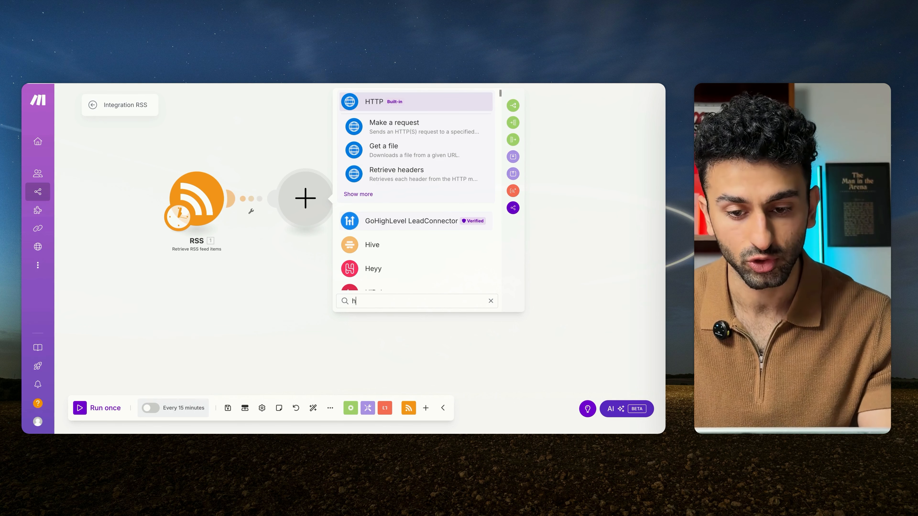
key(BackSpace)
key(BackSpace)
key(BackSpace)
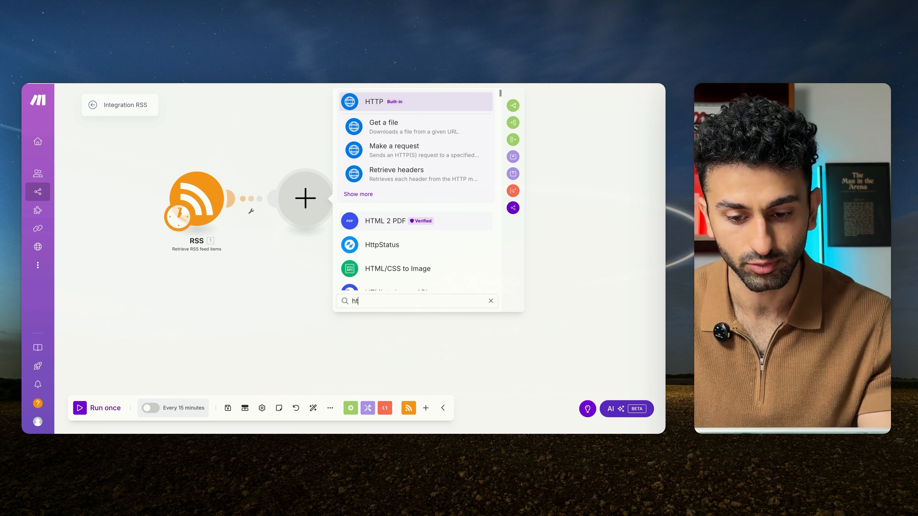
text(ml)
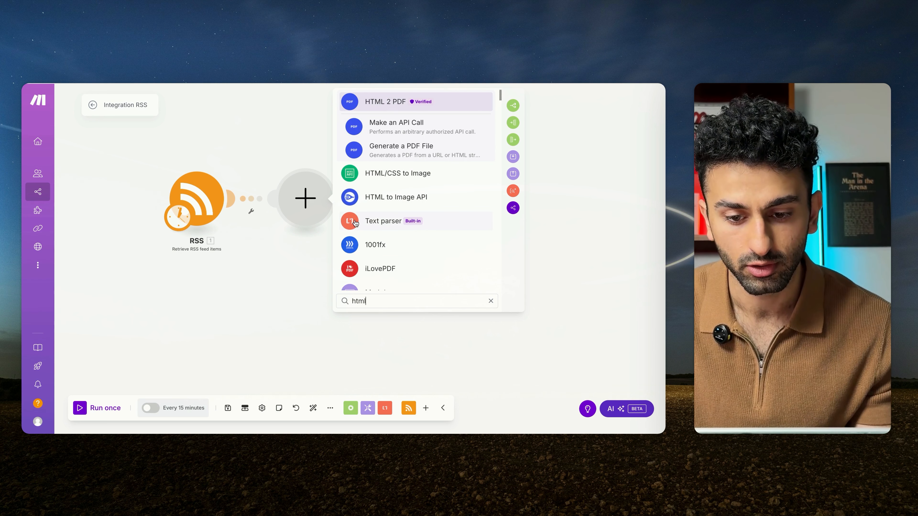
key(BackSpace)
key(BackSpace)
key(BackSpace)
text(ttp requ)
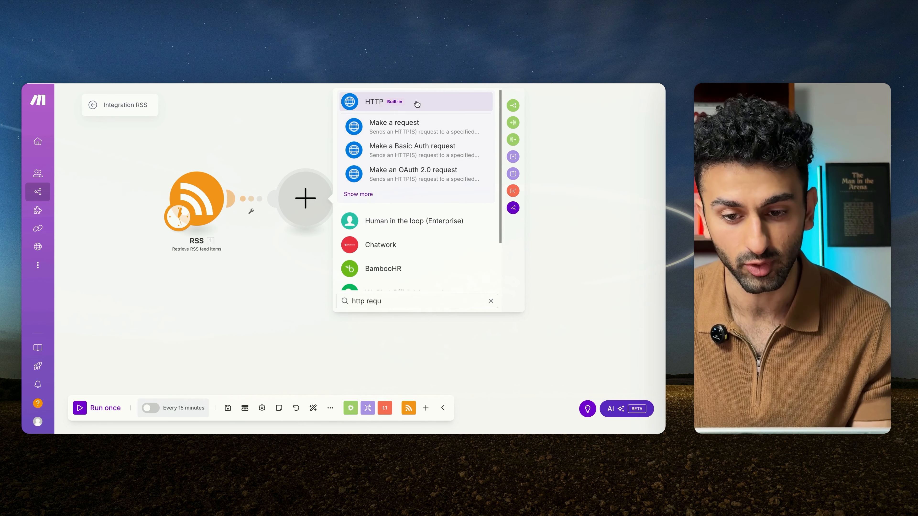
click(390, 129)
click(387, 164)
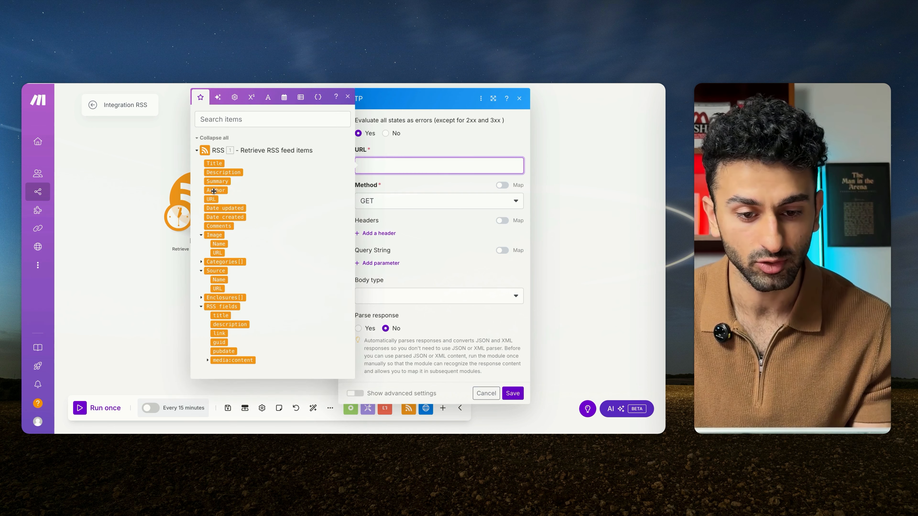
Step: Map the RSS item's URL into the HTTP module's URL field, keep the GET method, and save the module and scenario
click(210, 199)
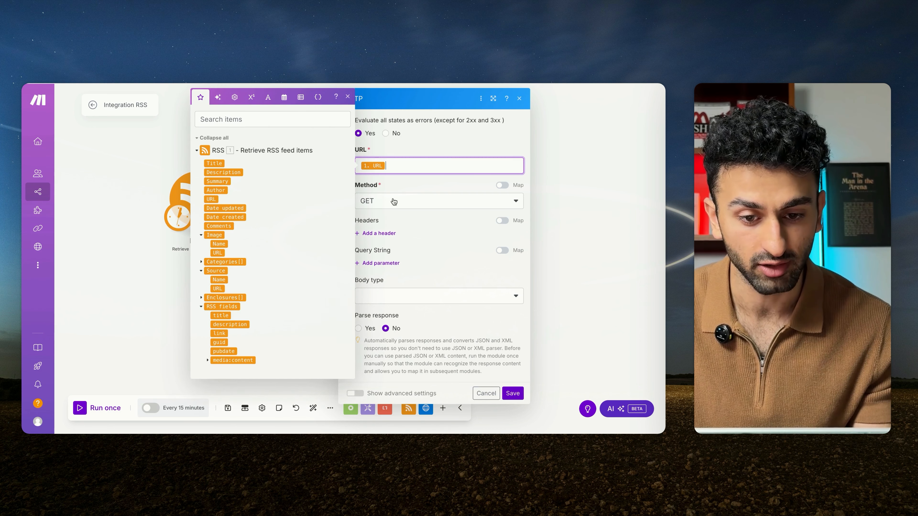
click(427, 208)
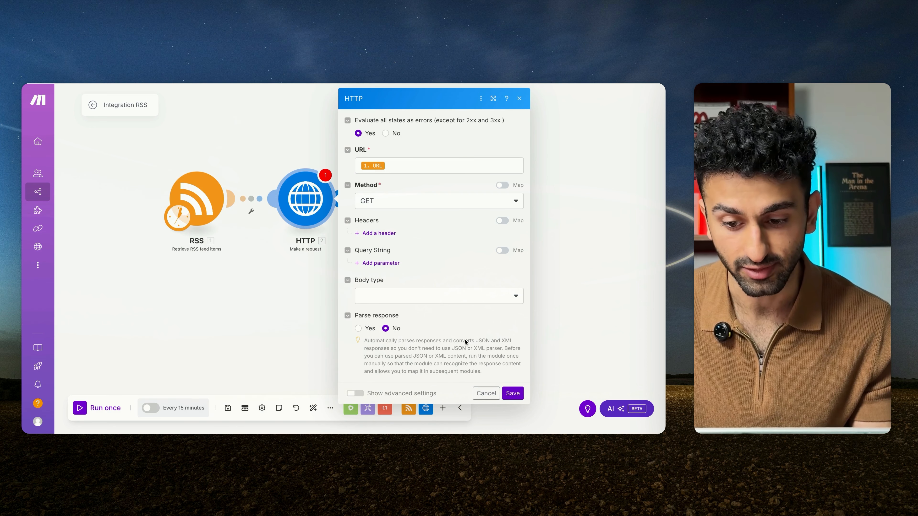
click(512, 393)
click(228, 408)
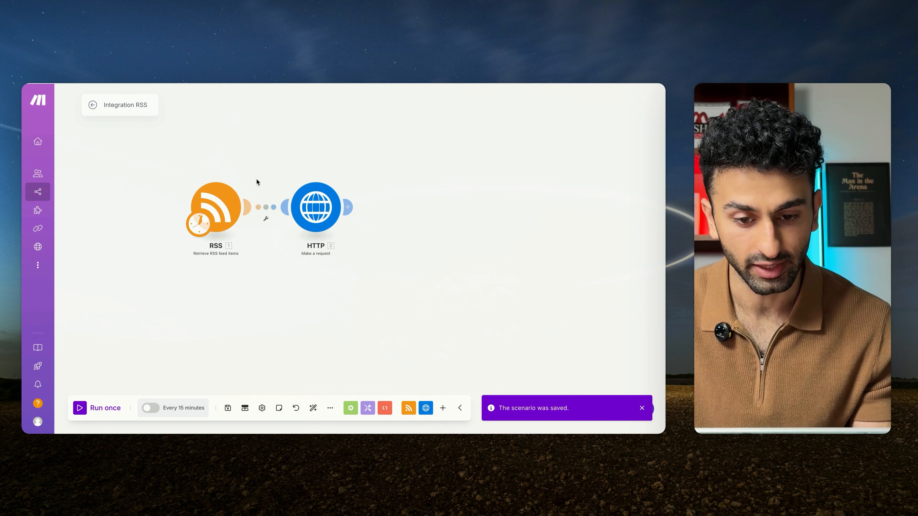
Step: Run the scenario once and examine the Data content in the HTTP module's output bundle
click(79, 408)
click(430, 181)
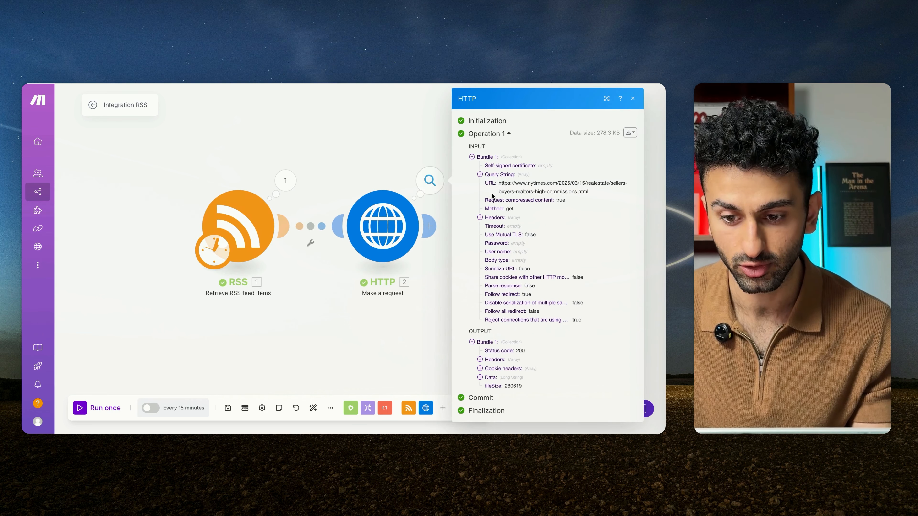
click(481, 376)
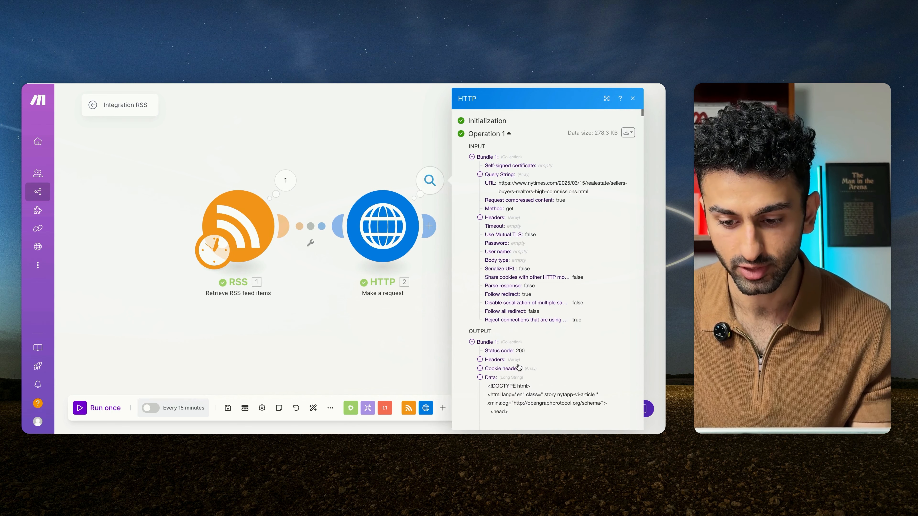
scroll(519, 367, down, 5)
scroll(518, 367, down, 5)
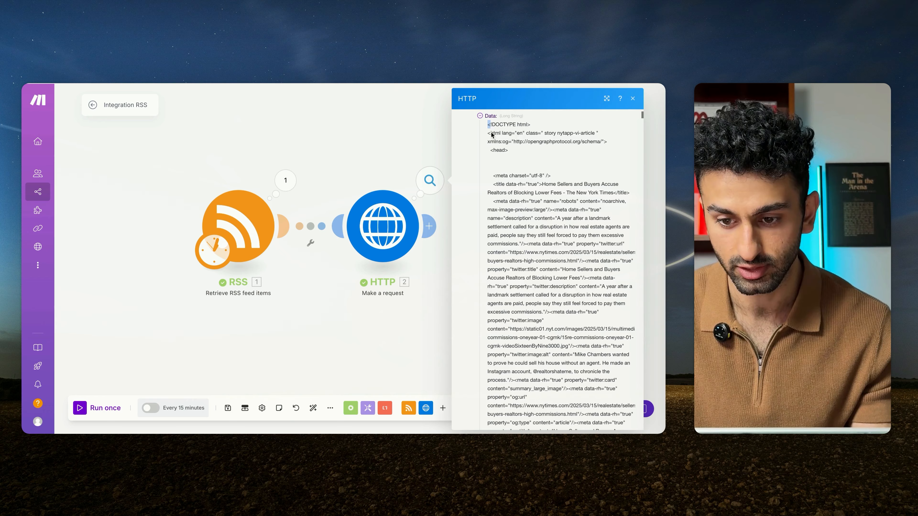
key(ctrl+a)
drag(521, 432, 544, 259)
click(561, 267)
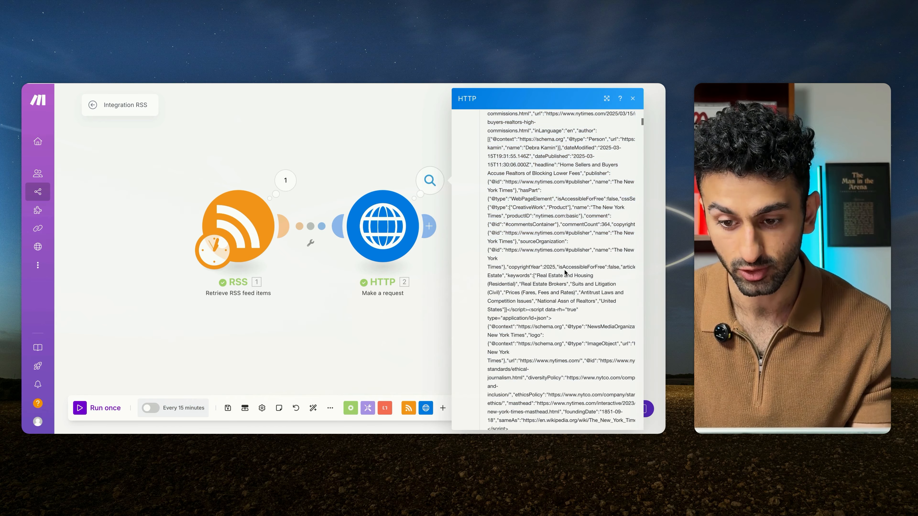
scroll(565, 271, down, 10)
scroll(566, 272, down, 10)
click(371, 138)
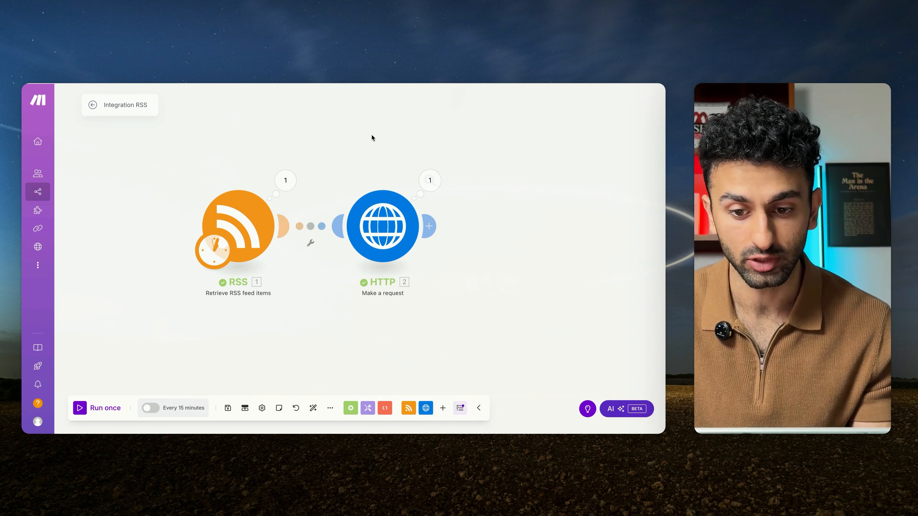
Step: Add a Text parser HTML to text module after HTTP, map the HTTP Data into its HTML field, and save the module and scenario
click(320, 219)
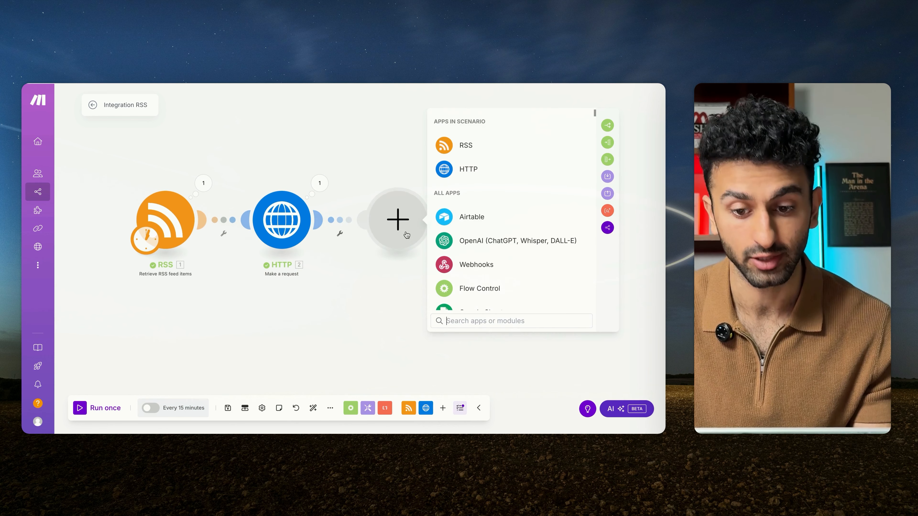
text(text)
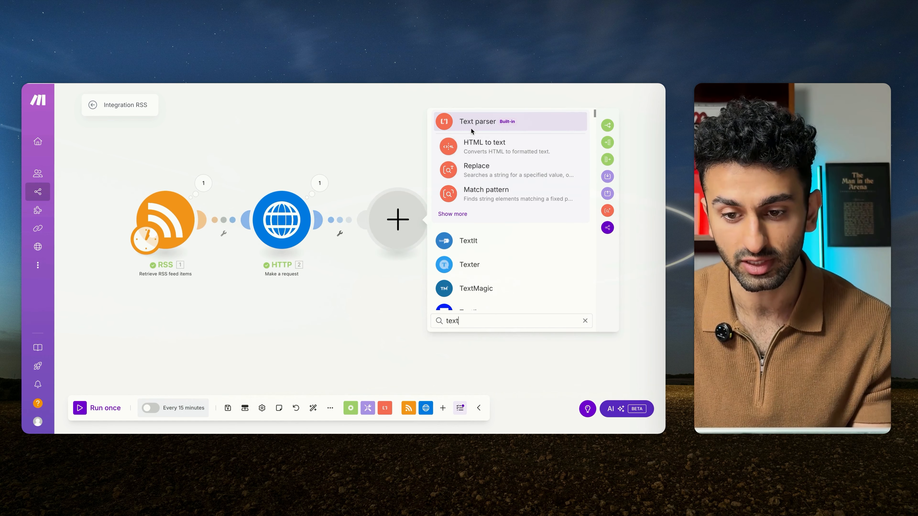
click(466, 146)
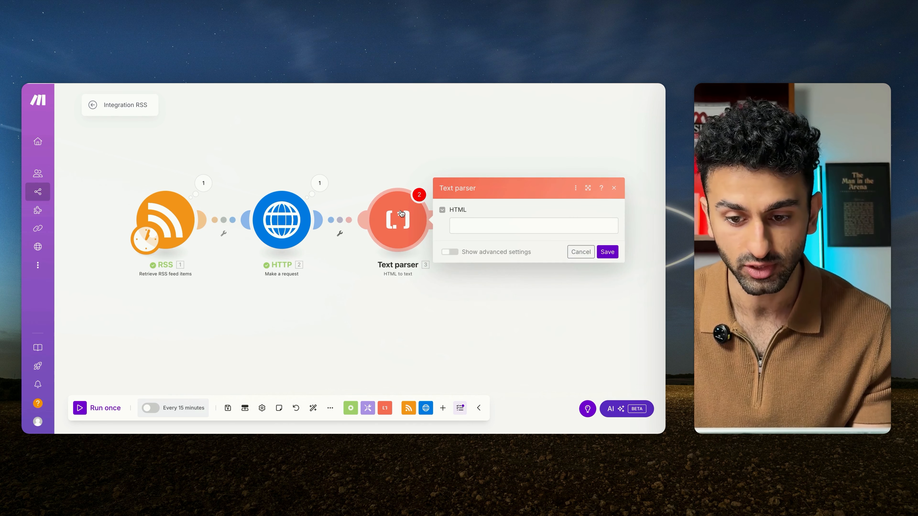
click(313, 191)
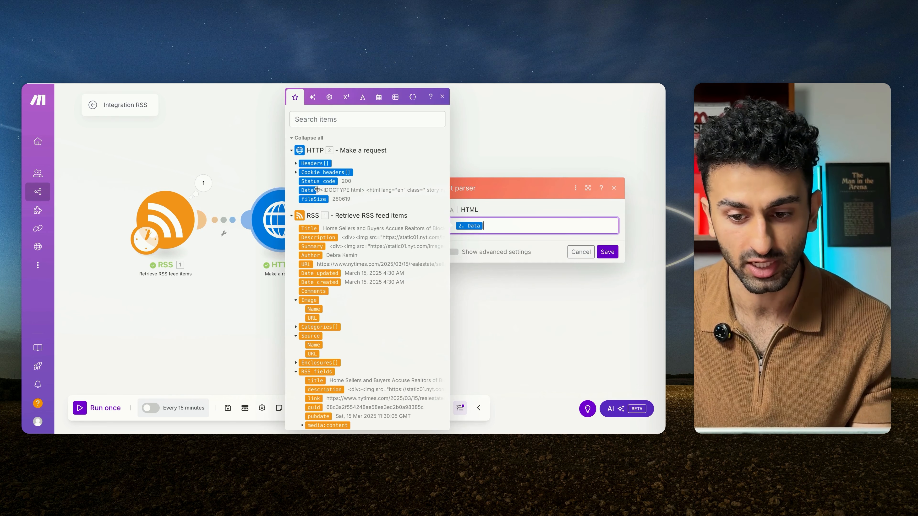
click(607, 251)
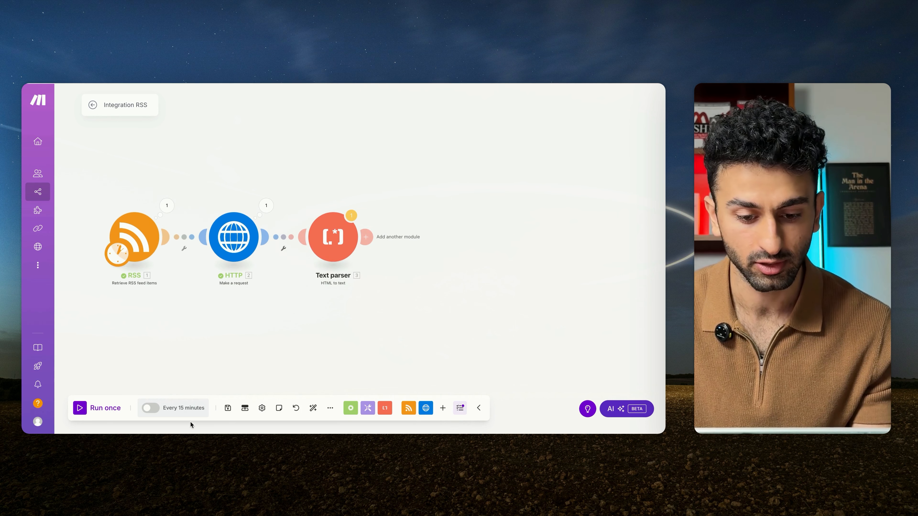
click(228, 409)
click(355, 426)
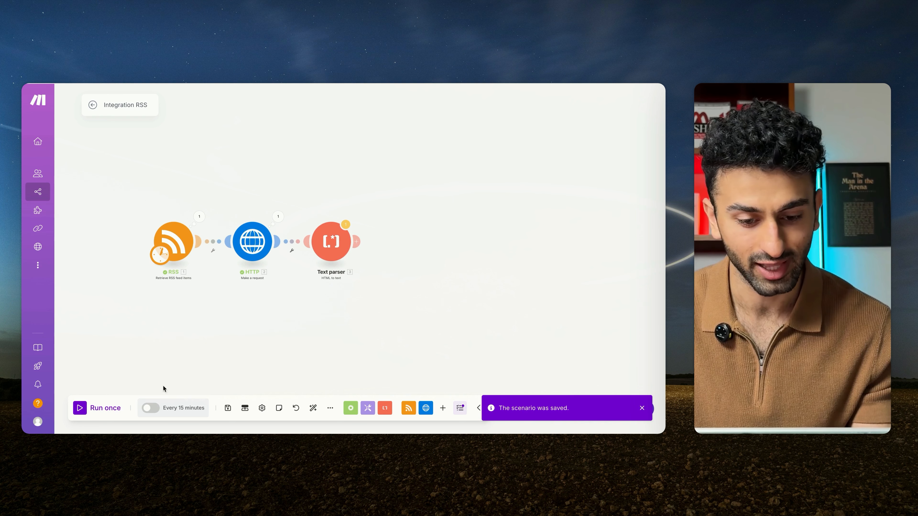
Step: Run the scenario once and examine the full Text value in the Text parser's output bundle
click(77, 408)
click(400, 291)
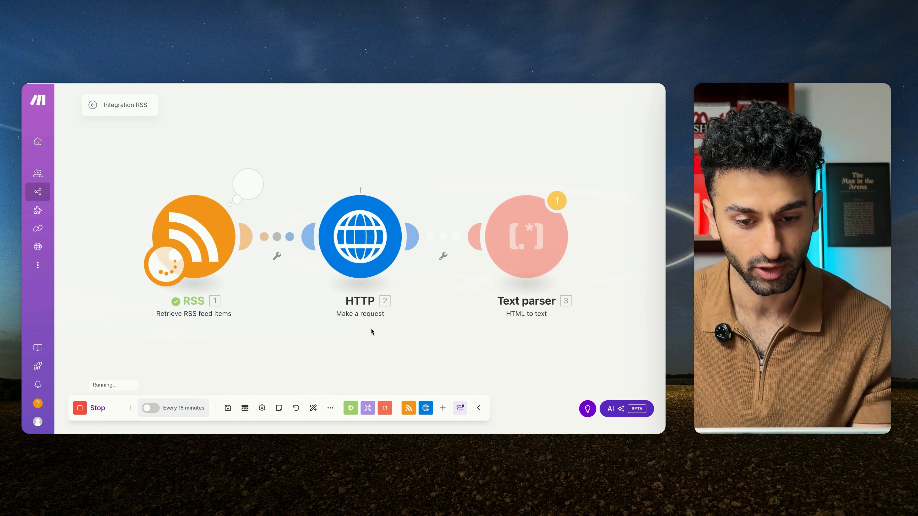
click(360, 256)
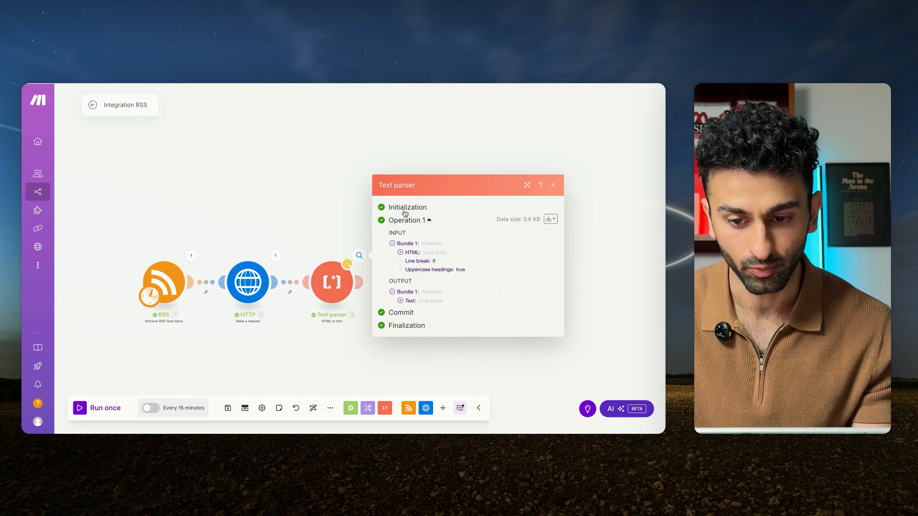
click(401, 301)
scroll(458, 312, down, 10)
scroll(458, 312, down, 10)
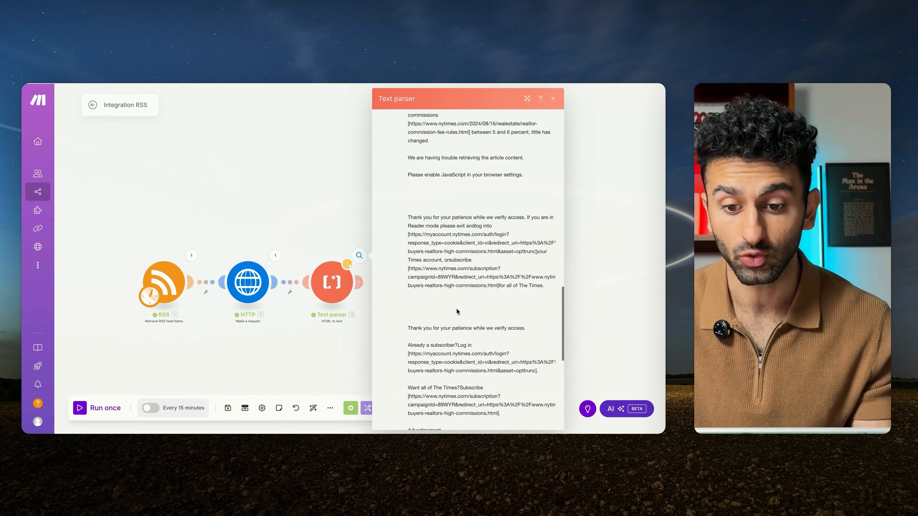
scroll(457, 309, down, 2)
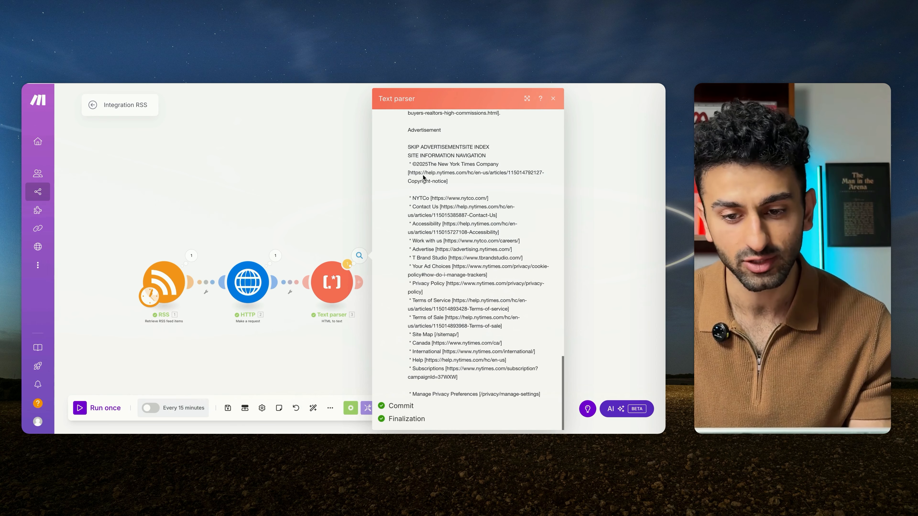
drag(409, 129, 508, 401)
click(295, 176)
Step: Add an OpenAI Message an Assistant module after the Text parser and open its new connection form at the API key field
scroll(358, 226, down, 2)
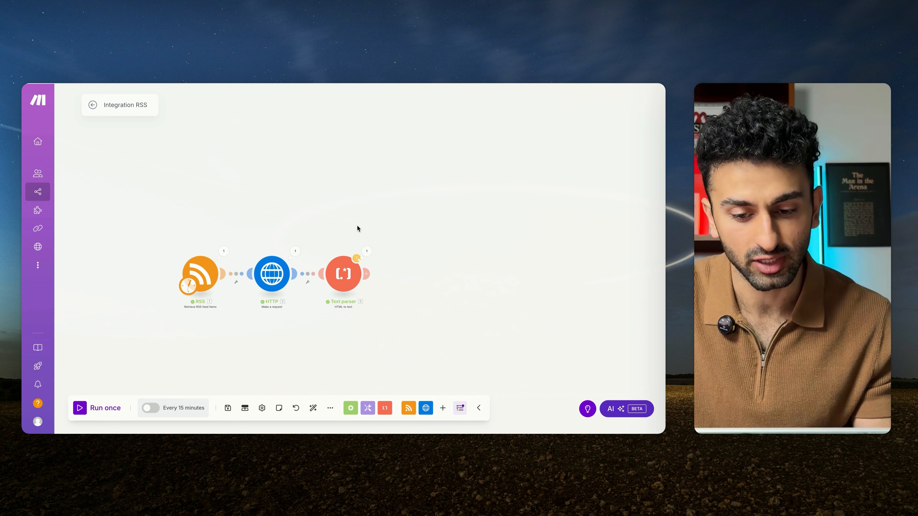
drag(334, 226, 332, 189)
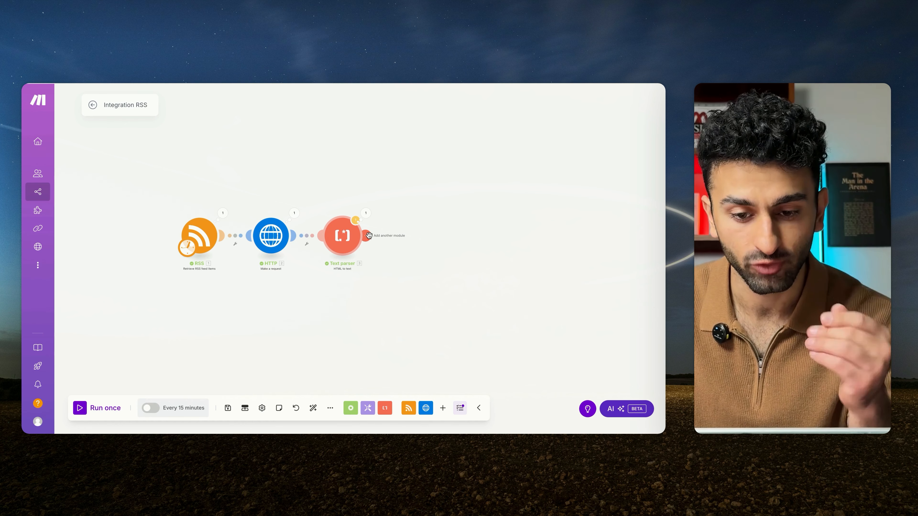
click(369, 236)
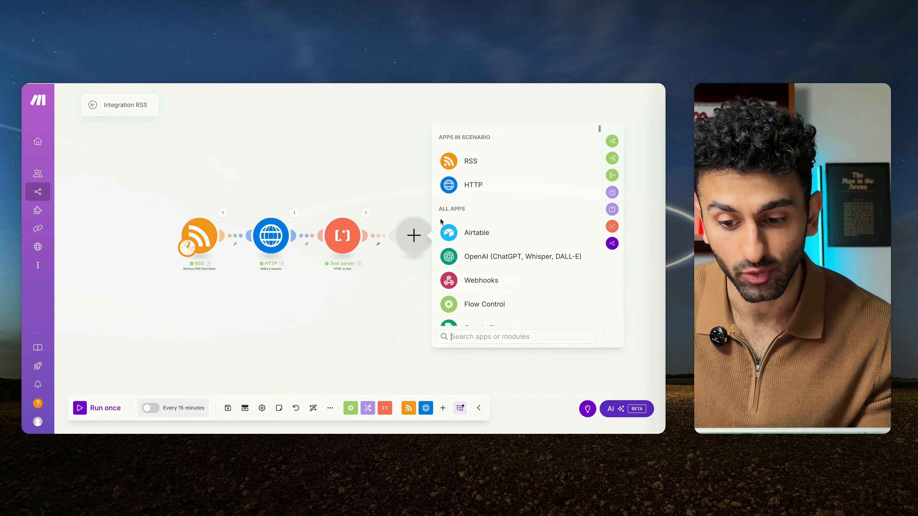
click(480, 257)
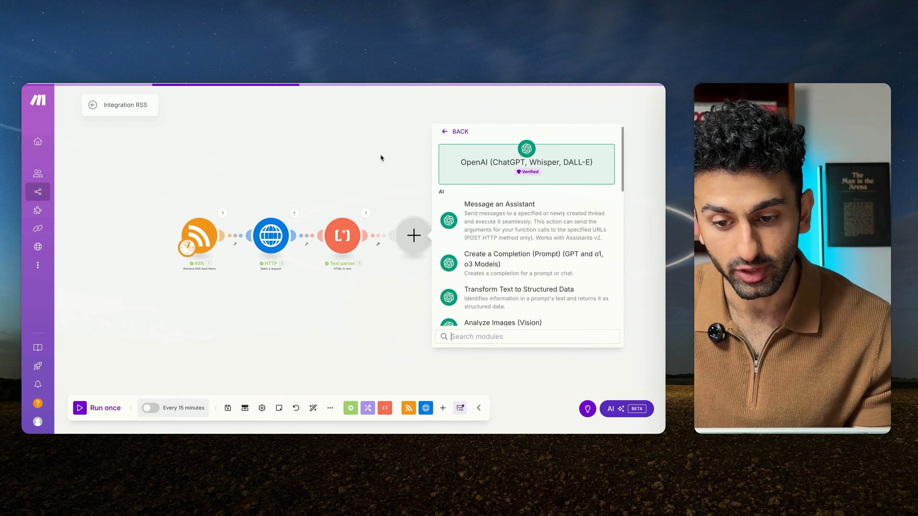
click(475, 220)
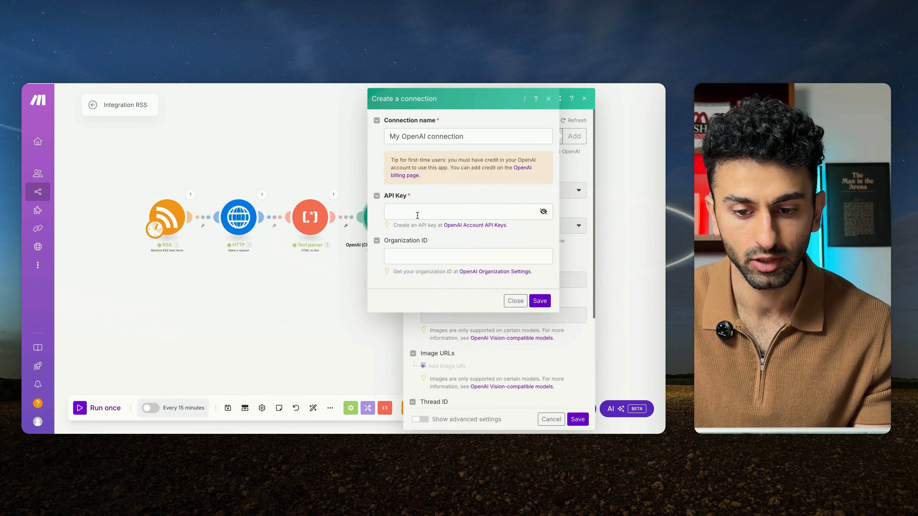
click(437, 213)
click(446, 197)
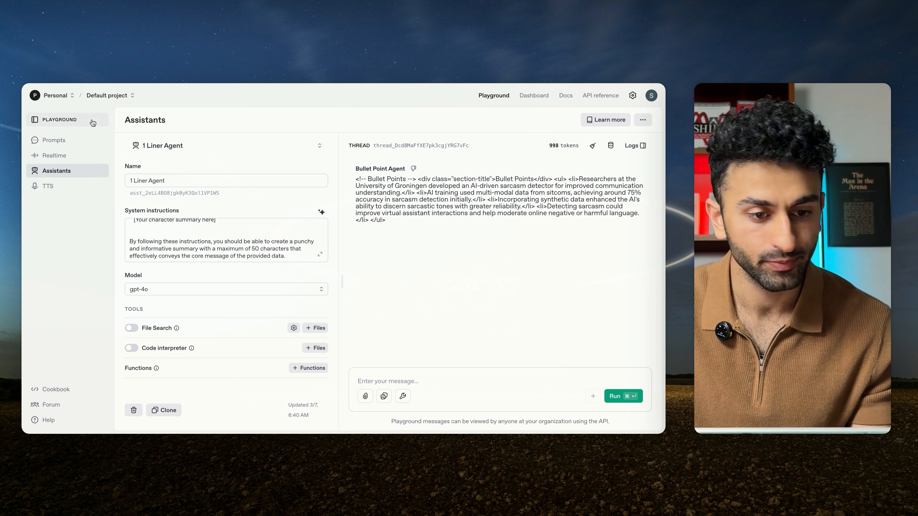
Step: In the OpenAI Playground's default project, create a new assistant named "1 liner Agent - Demo"
click(119, 99)
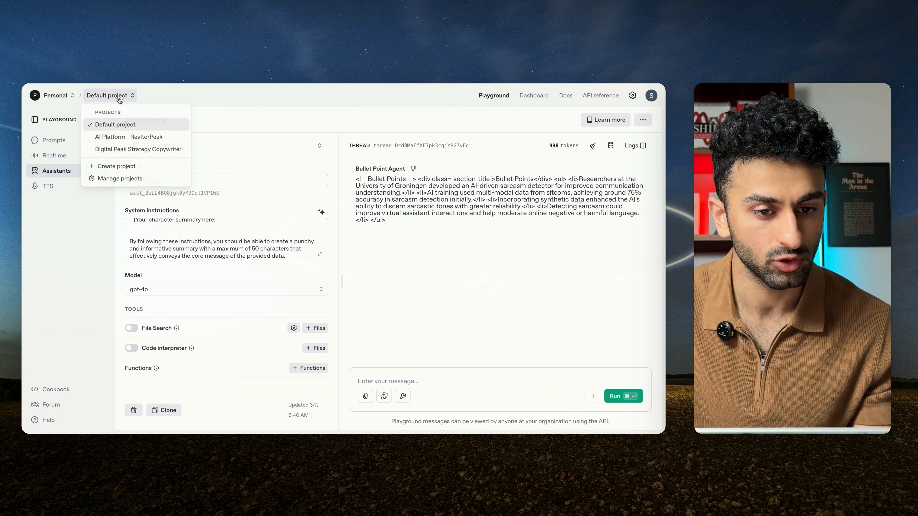
click(120, 97)
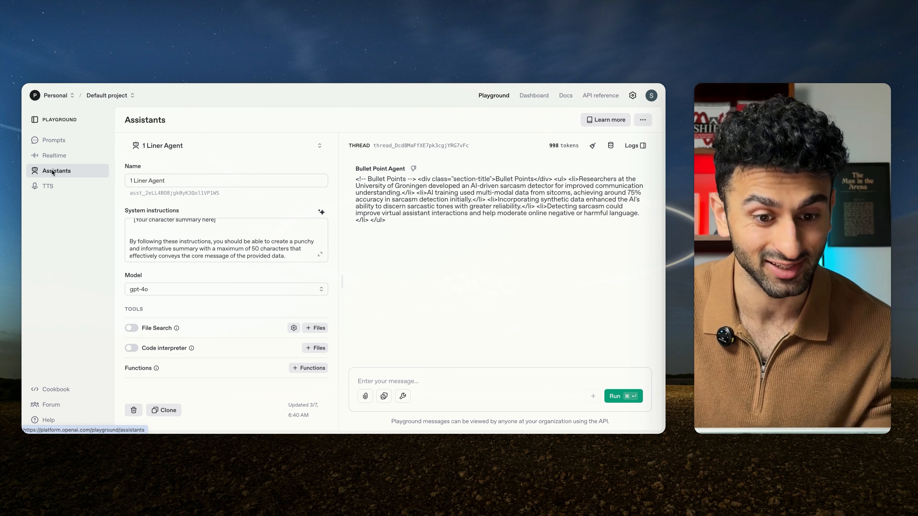
click(240, 150)
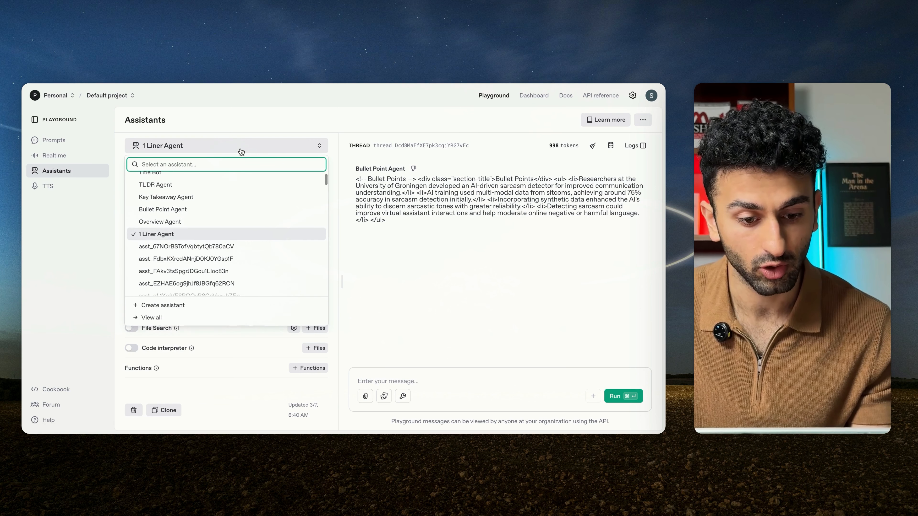
click(164, 307)
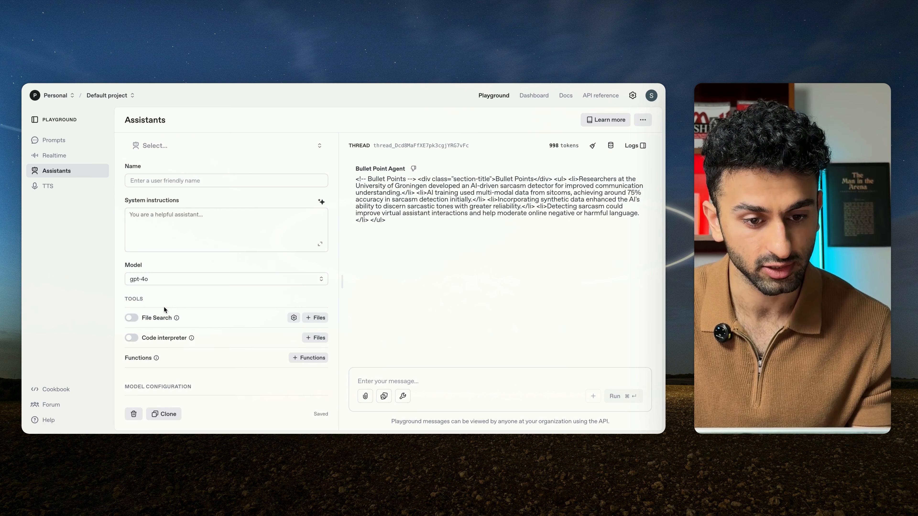
click(205, 181)
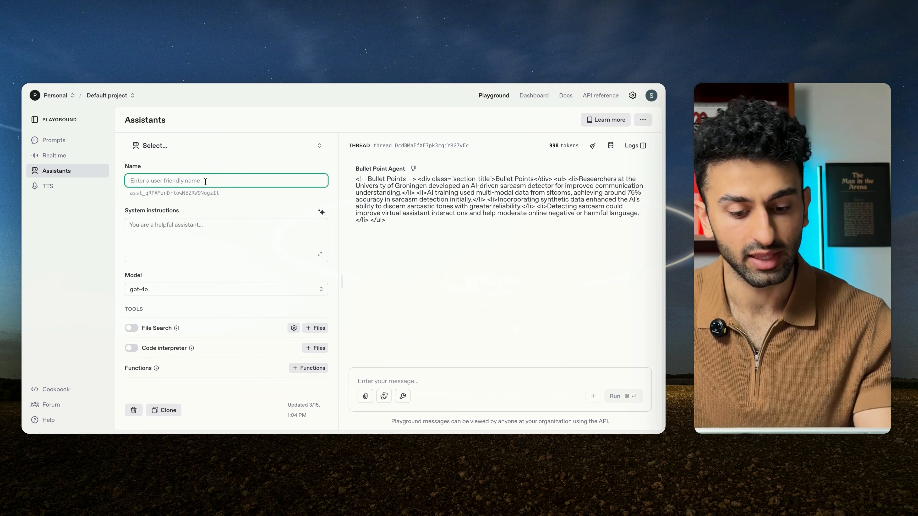
text(1 lin)
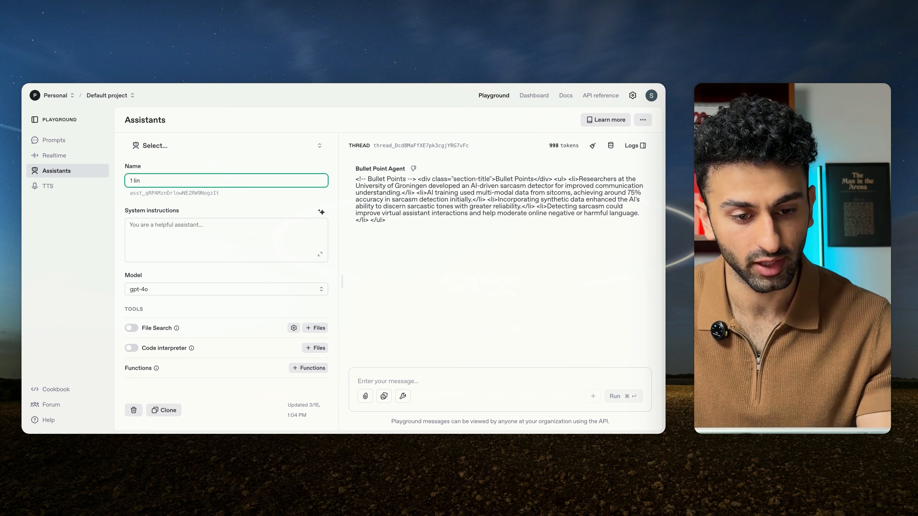
text(er Agent - Demo)
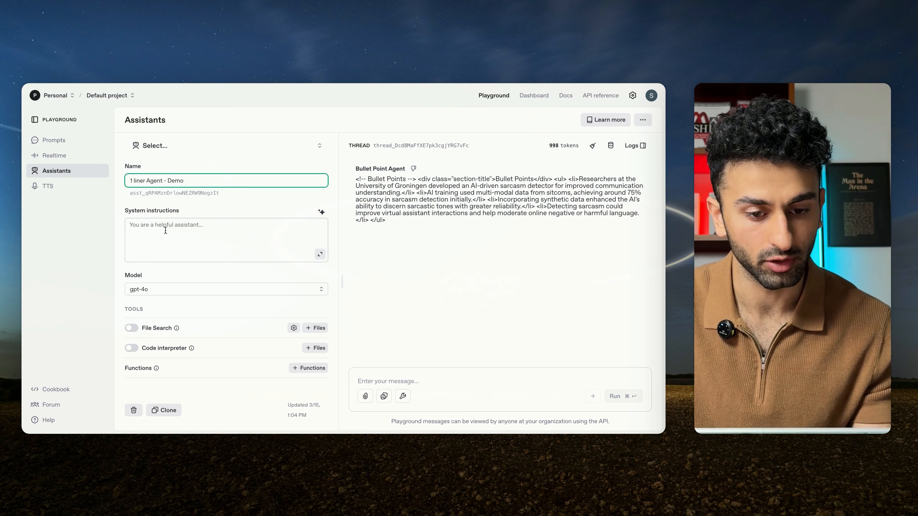
Step: Copy the One Liner Agent prompt from the "AI Newsletter - System Prompts" Google Doc into the new assistant's system instructions
click(178, 233)
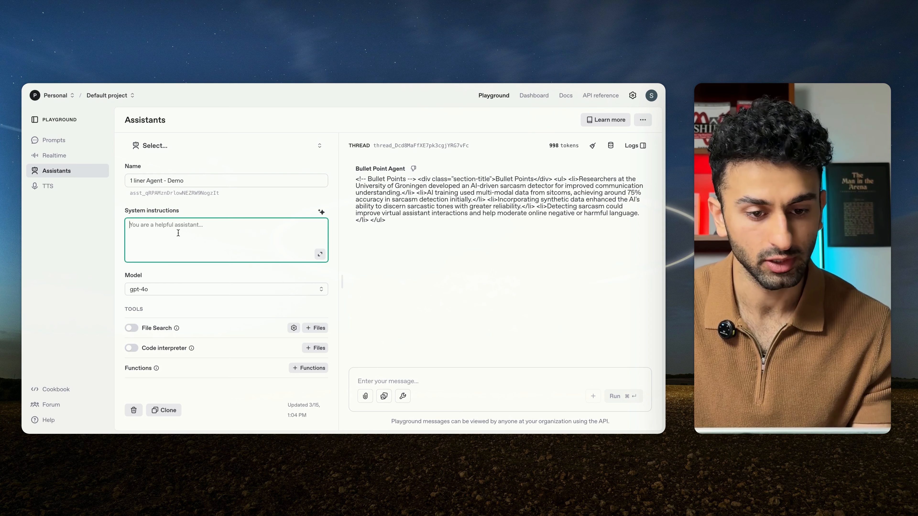
click(374, 85)
scroll(293, 282, up, 20)
scroll(294, 282, down, 15)
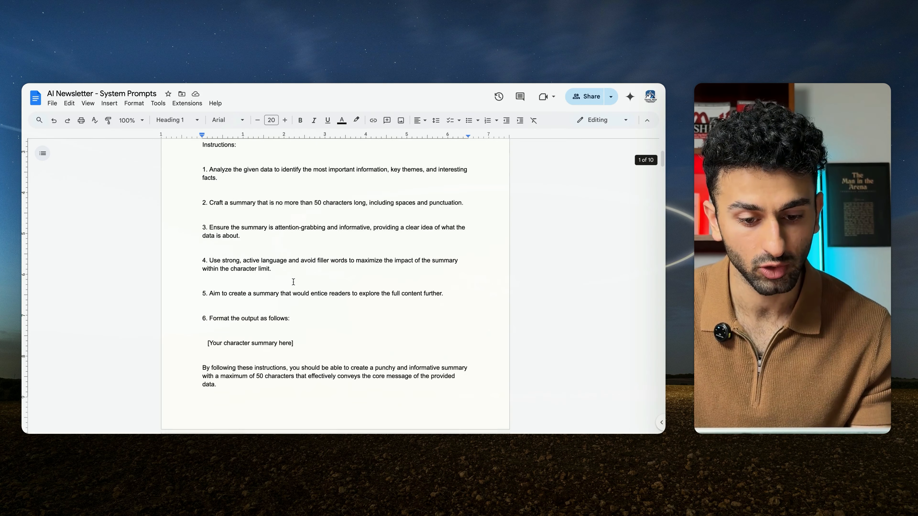
scroll(285, 275, up, 8)
drag(280, 272, 185, 191)
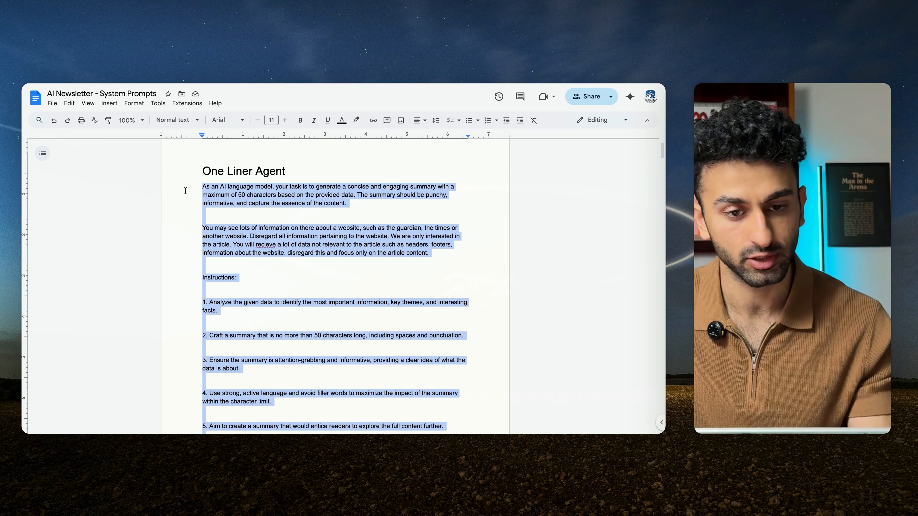
key(super+c)
key(ctrl+Tab)
key(super+v)
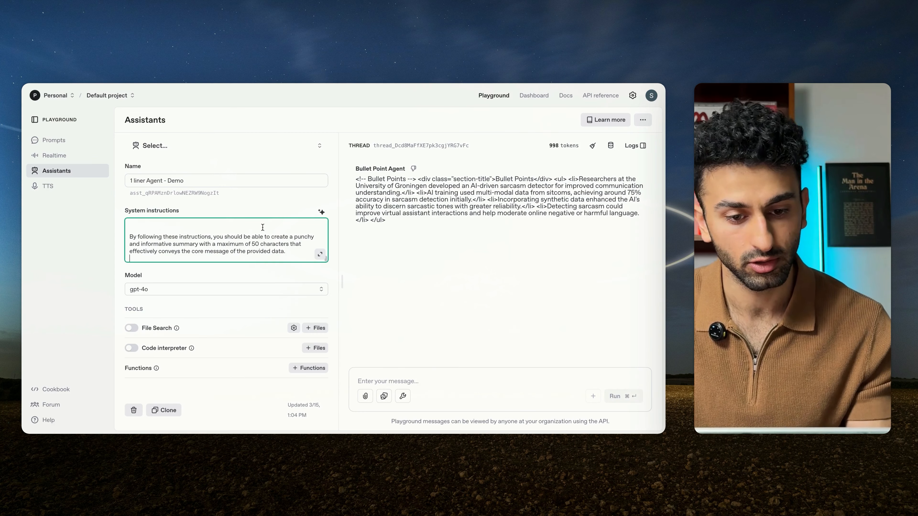
Step: Run the 1 liner Agent - Demo assistant on the current thread, keeping the gpt-4o model and default model configuration
scroll(263, 227, down, 5)
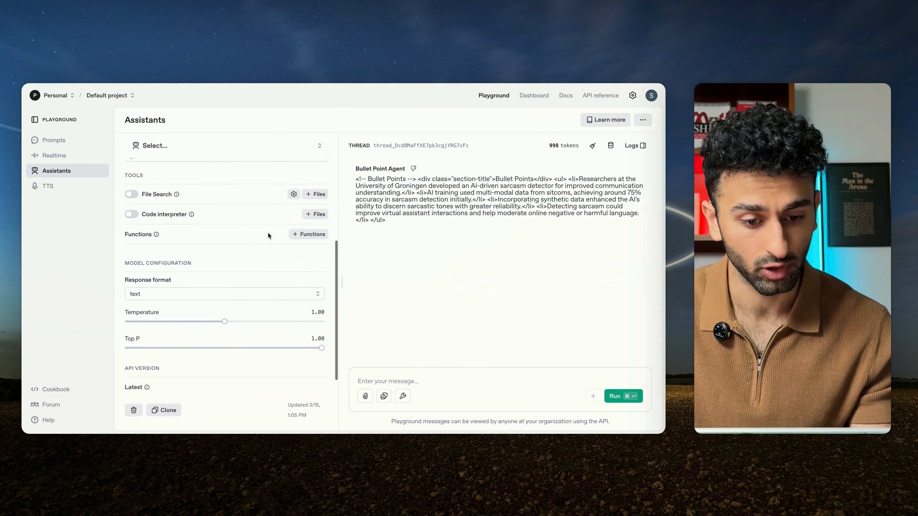
scroll(268, 233, down, 1)
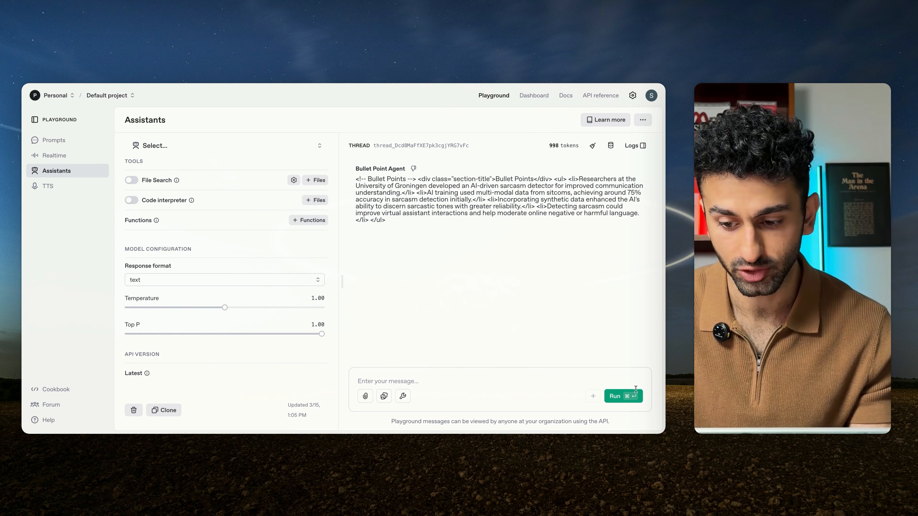
click(617, 394)
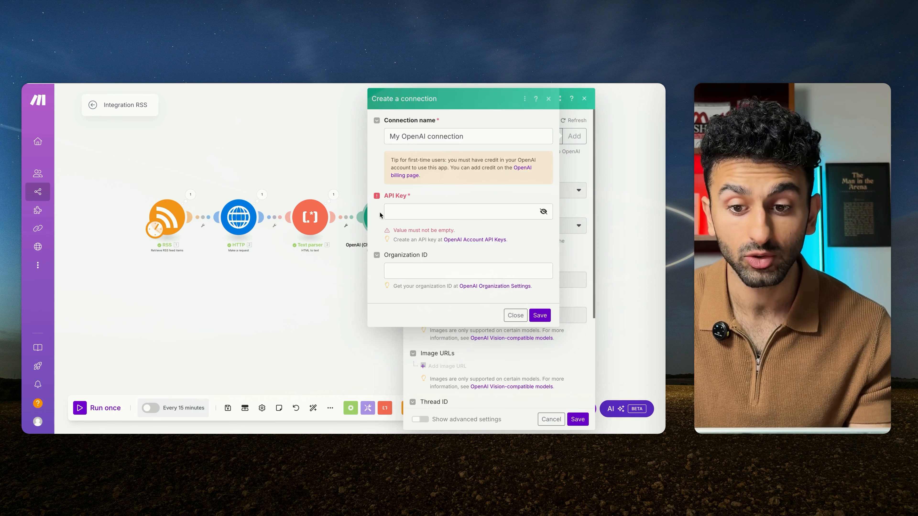
Step: In Make, dismiss the connection form and set the assistant to 1 liner Agent - Demo, role to Assistant and message to the Text parser's Text
click(549, 99)
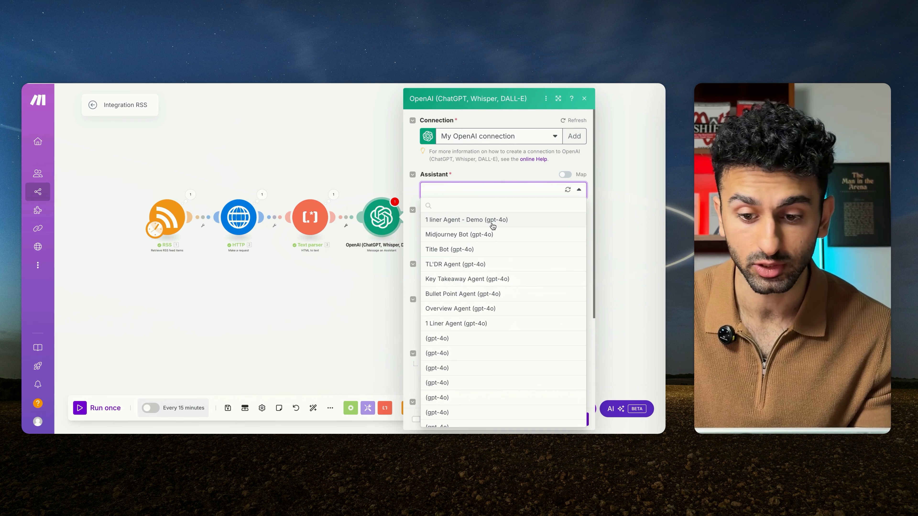
click(492, 226)
scroll(510, 203, down, 2)
click(503, 181)
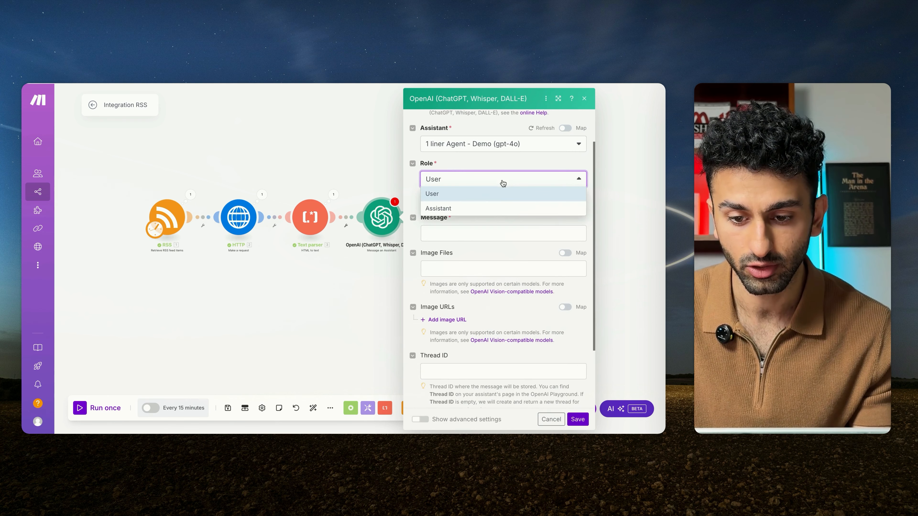
click(496, 210)
scroll(494, 261, down, 1)
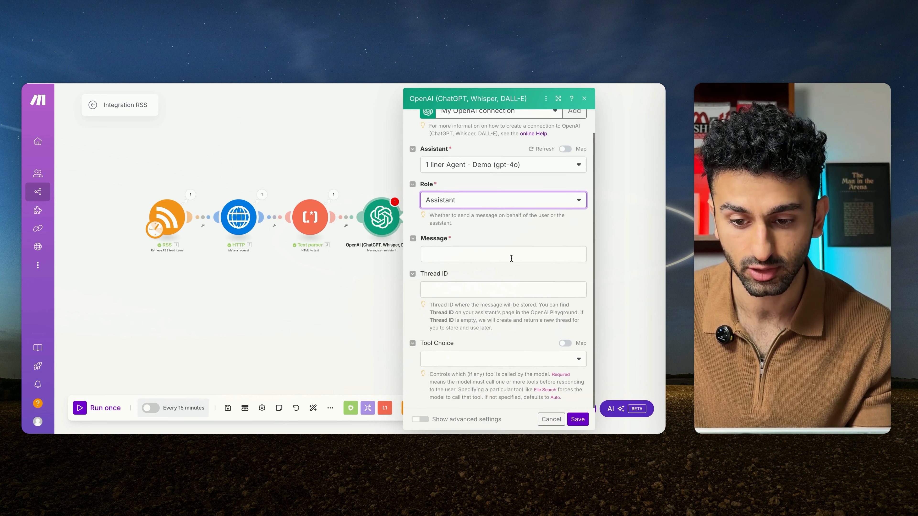
click(512, 258)
click(280, 163)
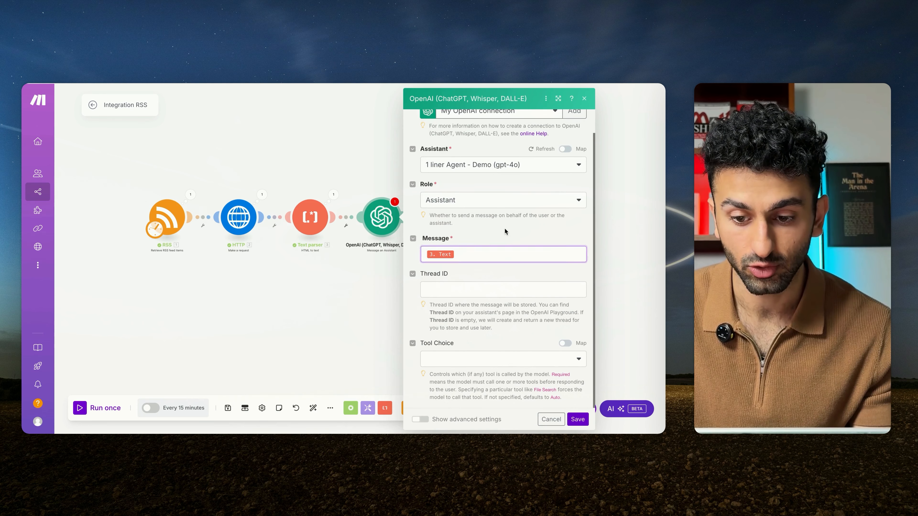
click(504, 229)
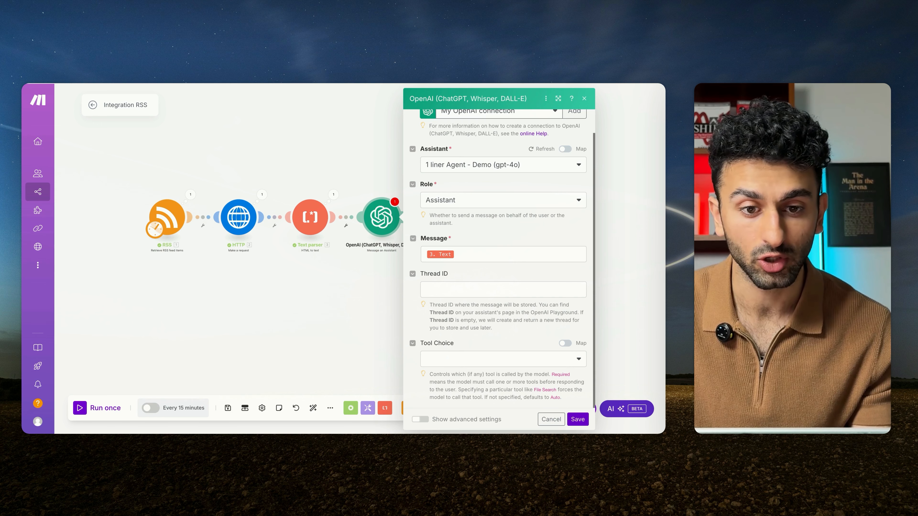
Step: Review the 1 liner Agent - Demo's system instructions in the OpenAI Playground, then return to the Make scenario
key(ctrl+Tab)
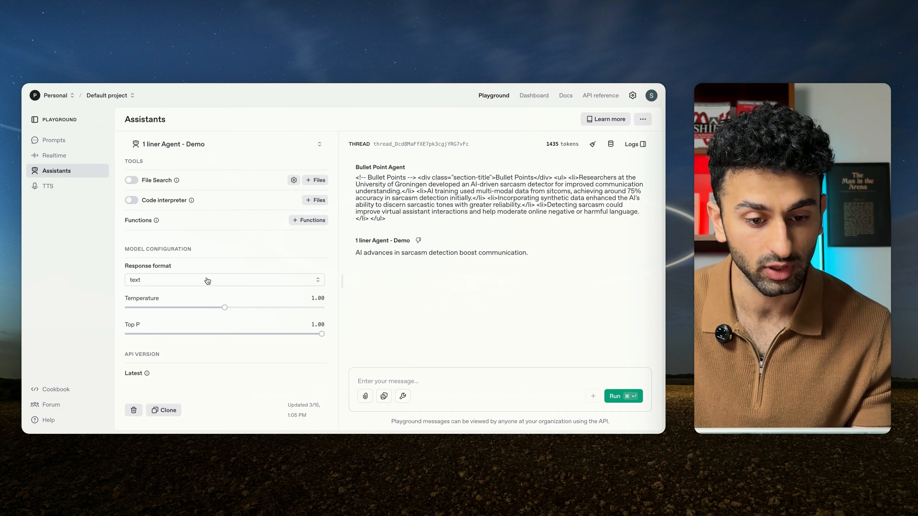
scroll(203, 245, up, 5)
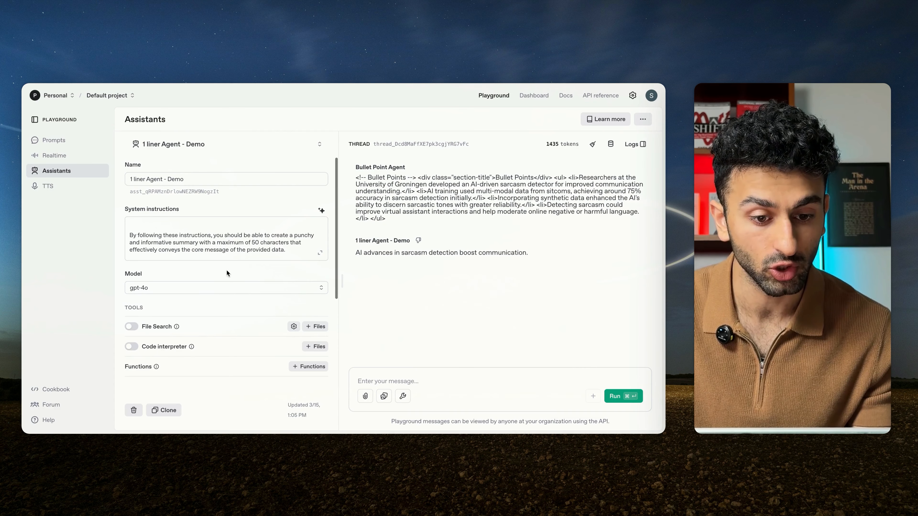
click(221, 241)
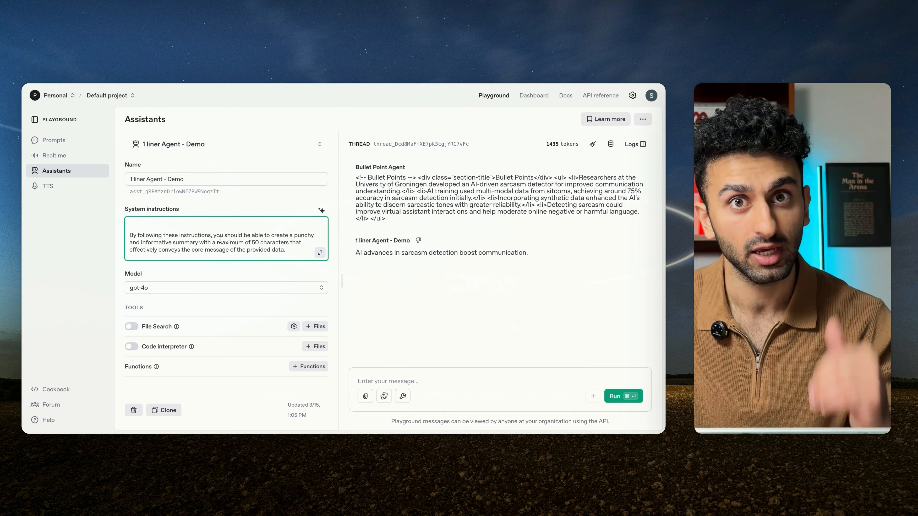
click(320, 253)
key(Escape)
key(ctrl+shift+Tab)
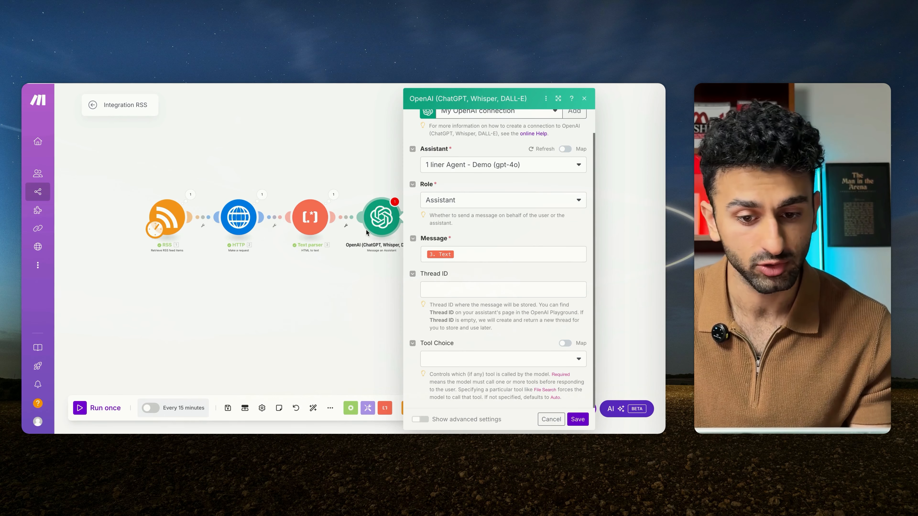
Step: Save the OpenAI module's settings and the scenario, and rename the module as "1 Liner Agent"
click(577, 419)
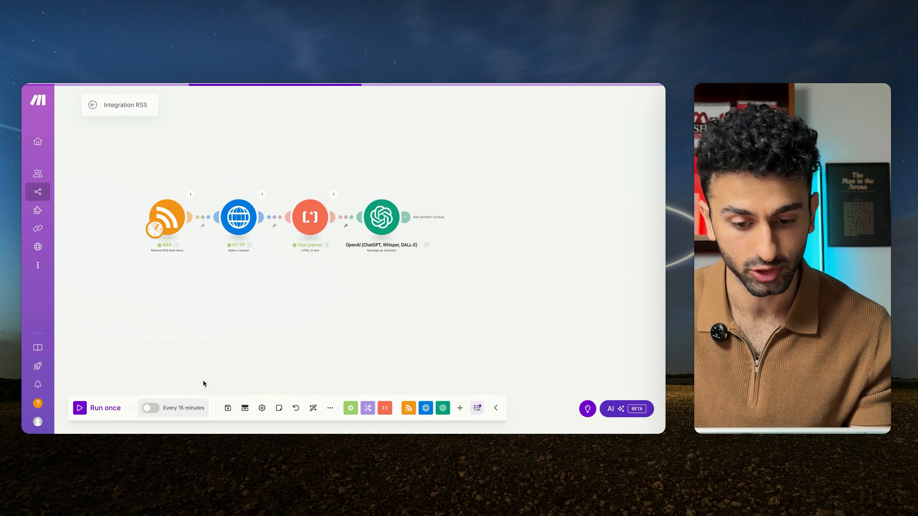
click(227, 408)
right_click(376, 225)
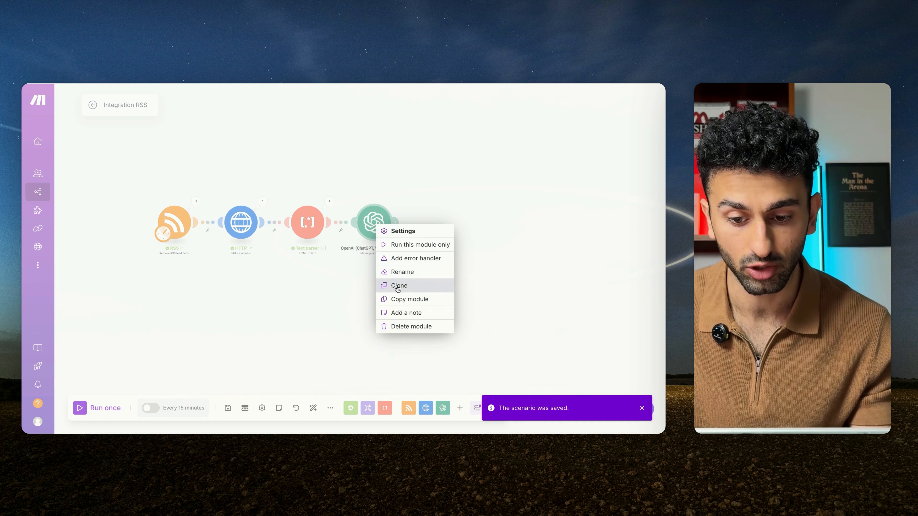
click(398, 272)
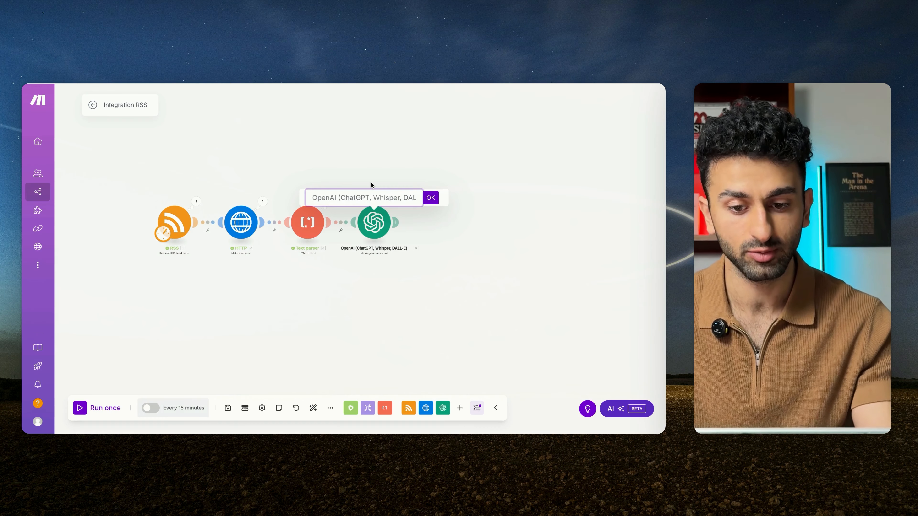
text(1 Liner Agent)
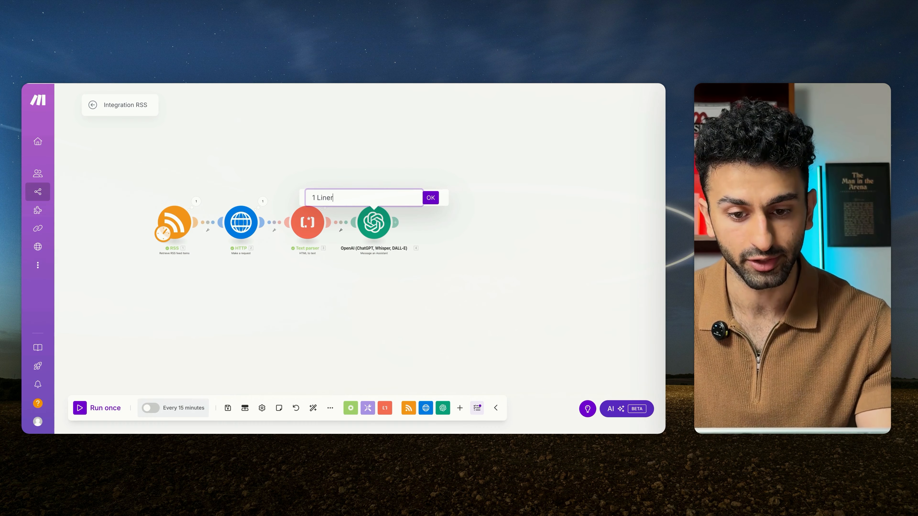
key(Return)
Step: Add another OpenAI Message an Assistant module after the 1 Liner Agent module
click(397, 220)
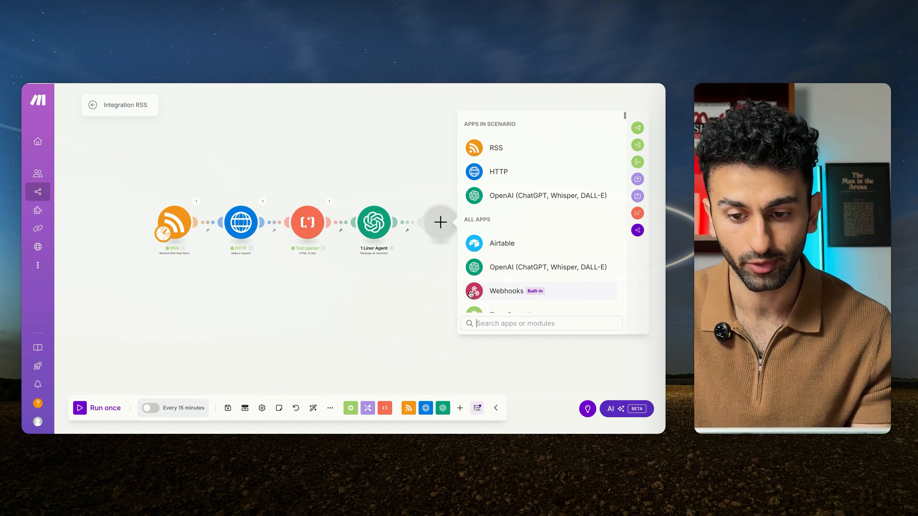
click(502, 195)
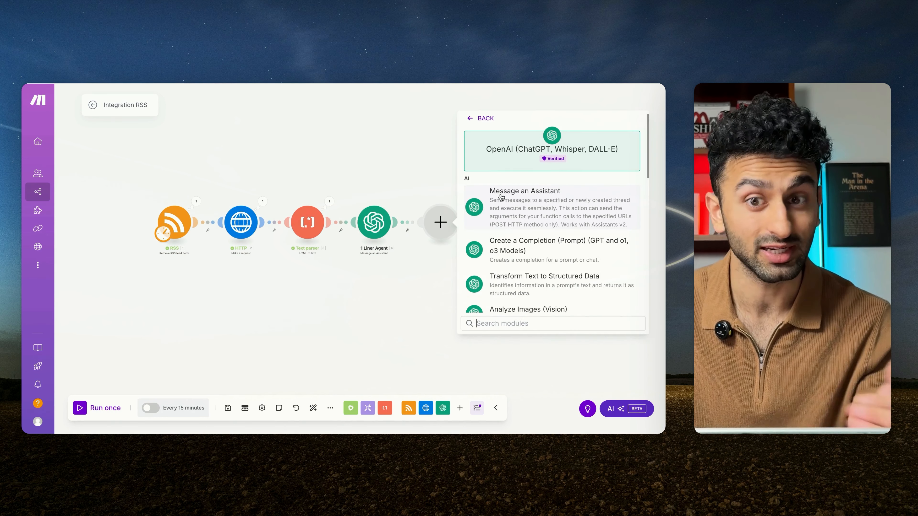
click(512, 207)
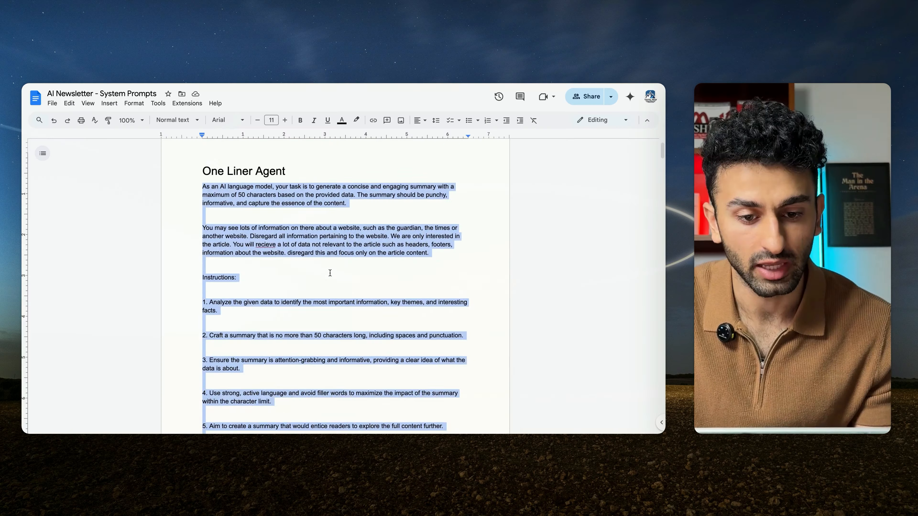
Step: Read through the Overview Agent prompt in the "AI Newsletter - System Prompts" Google Doc, from preprocessing to output format
scroll(330, 273, down, 10)
scroll(330, 273, down, 4)
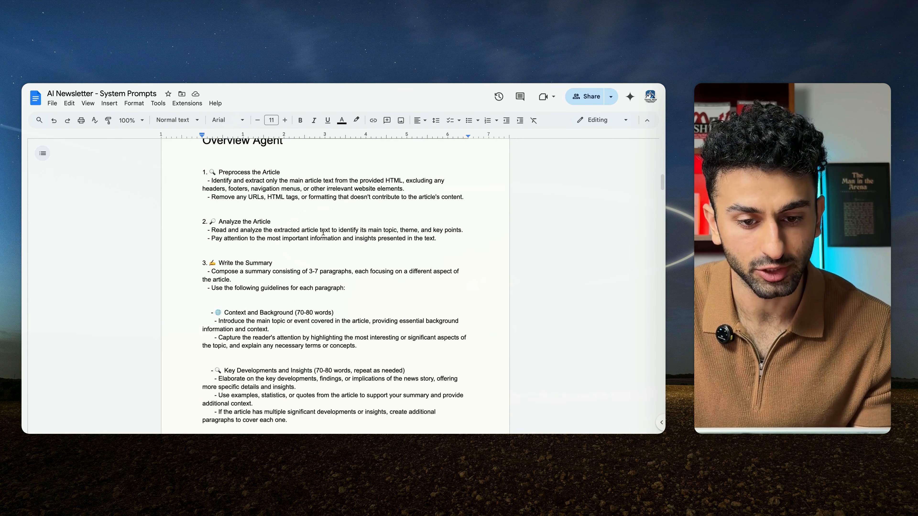
drag(201, 159, 404, 232)
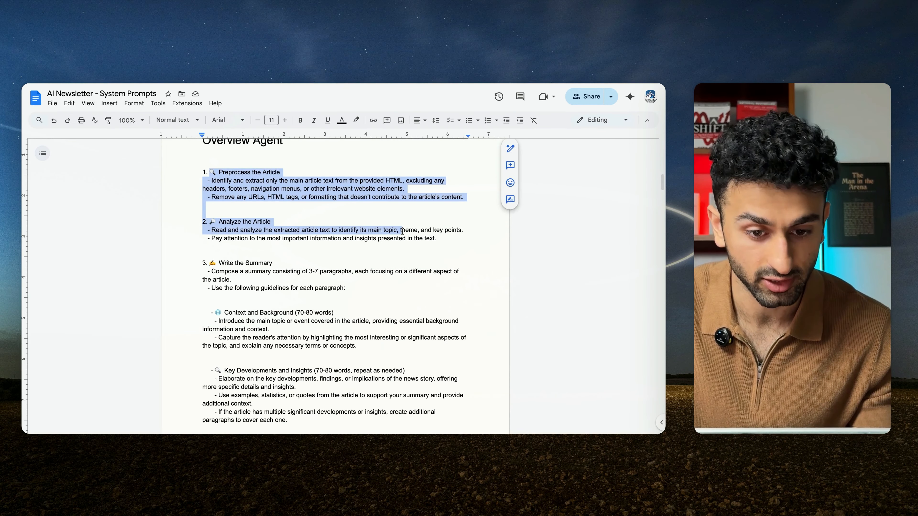
click(325, 228)
scroll(333, 328, down, 2)
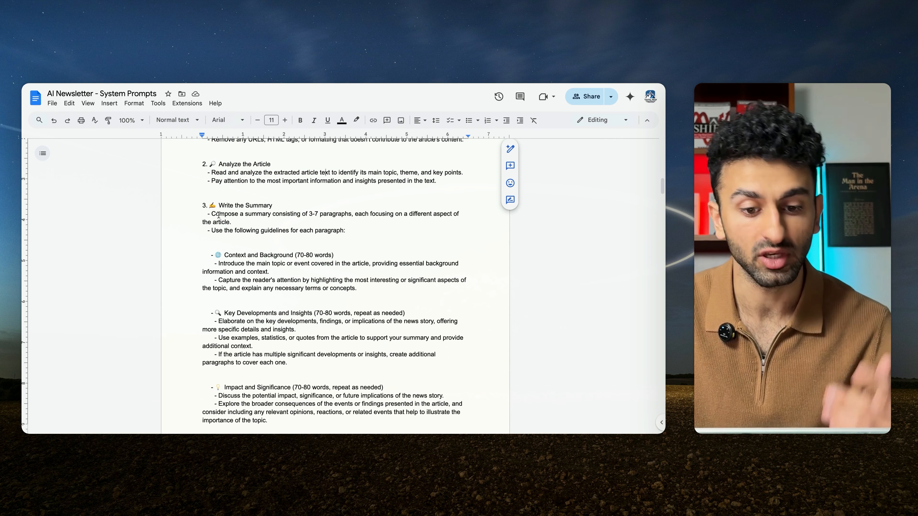
scroll(219, 216, down, 2)
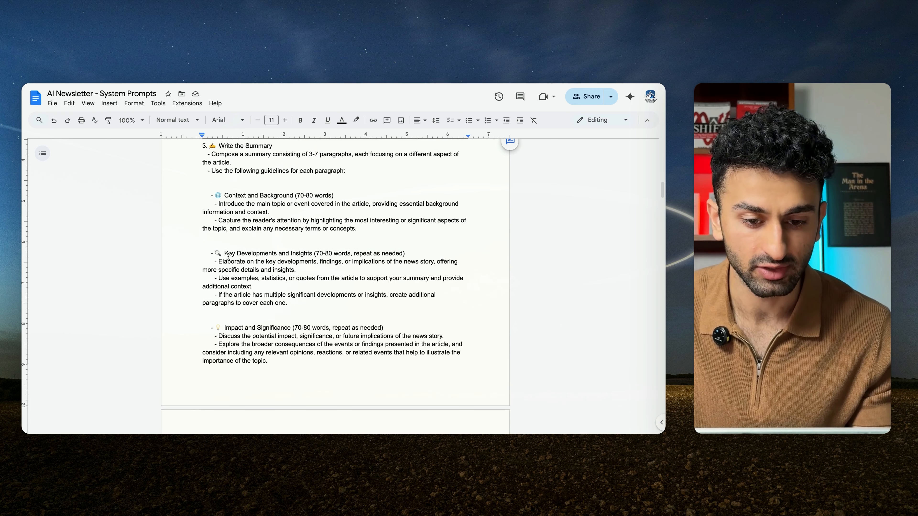
drag(224, 253, 315, 325)
scroll(315, 325, down, 5)
click(320, 346)
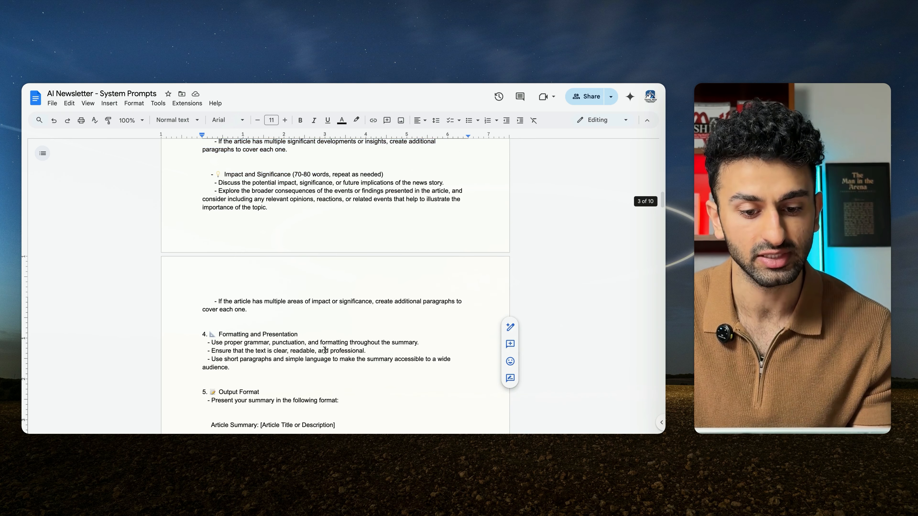
scroll(321, 345, down, 2)
scroll(320, 345, down, 3)
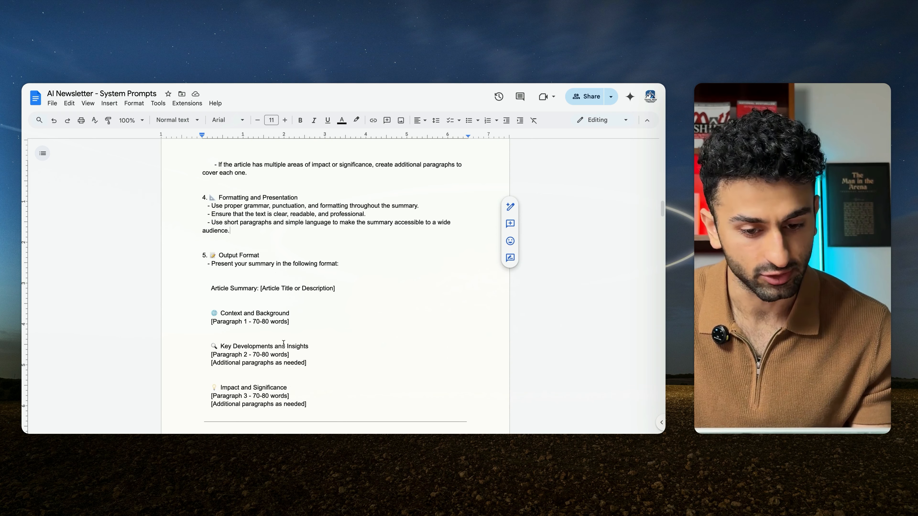
Step: Copy the whole Overview Agent prompt and create a new assistant named "Overview Agent - Demo" in the OpenAI Playground
drag(317, 363, 196, 312)
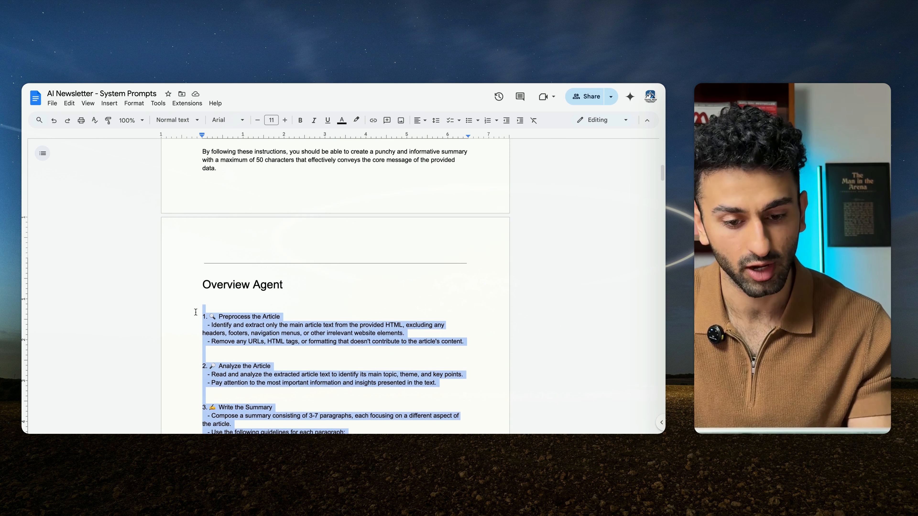
key(ctrl+Tab)
click(315, 147)
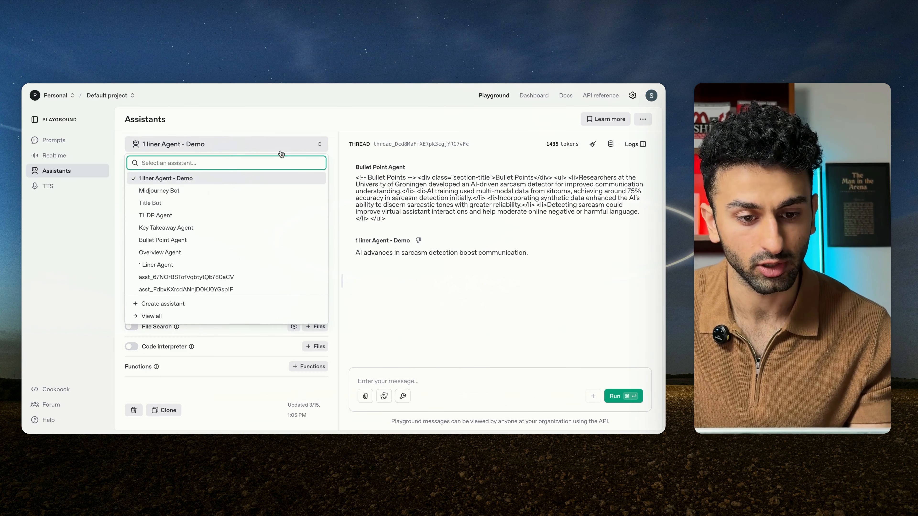
click(204, 303)
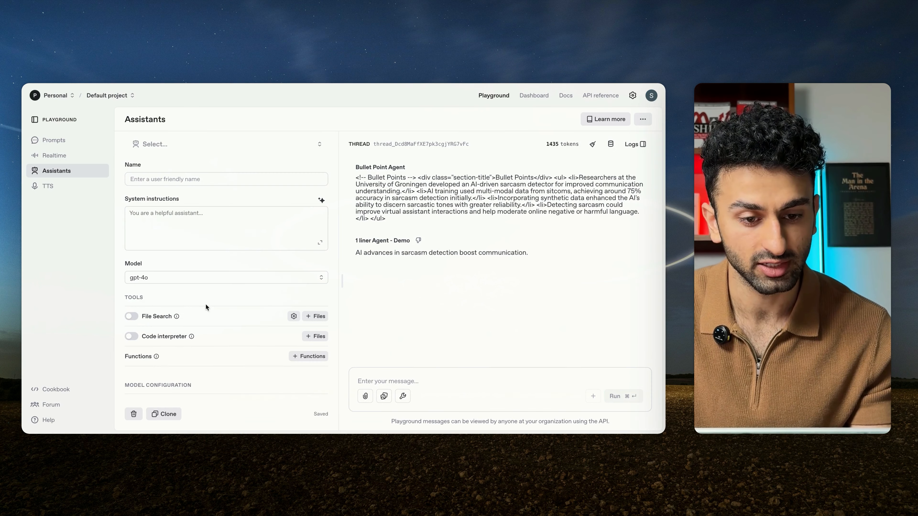
click(195, 178)
text(Overview A)
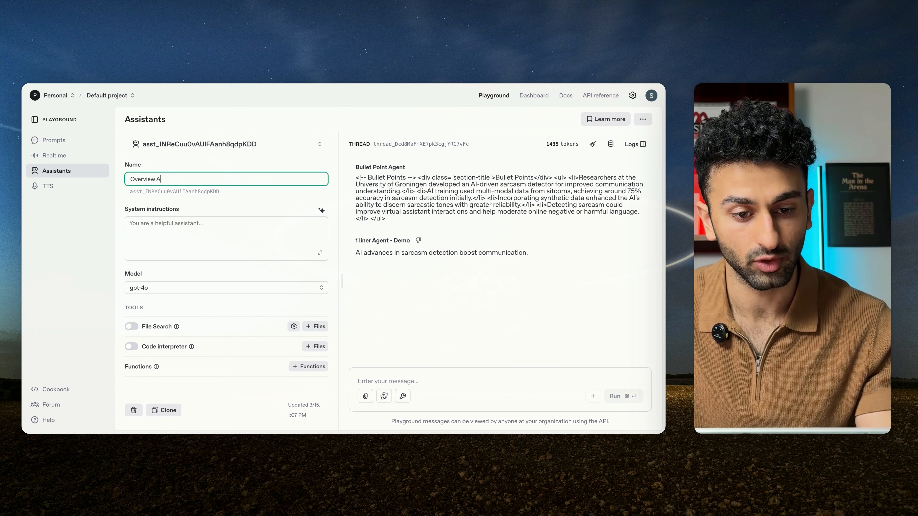
text(gent - Demo)
Step: Paste the copied prompt into the Overview Agent - Demo's system instructions and run the assistant
click(202, 231)
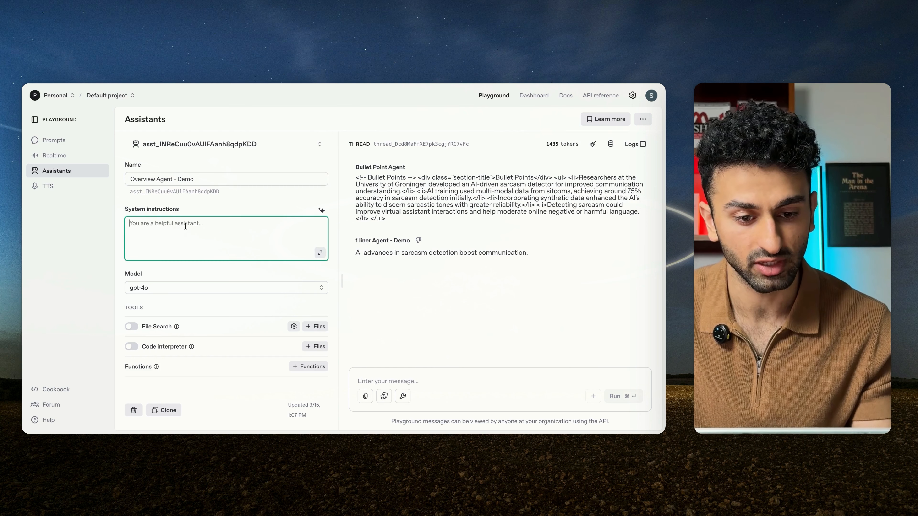
key(super+v)
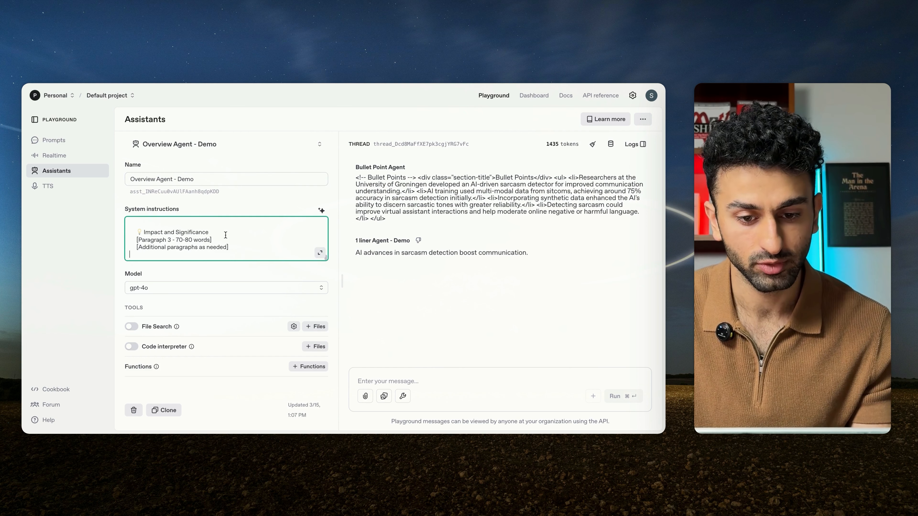
click(289, 198)
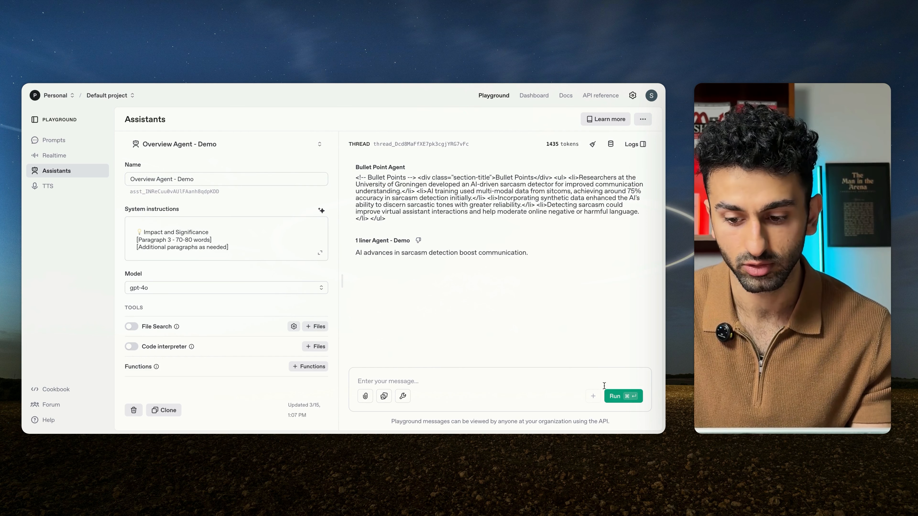
key(super+Return)
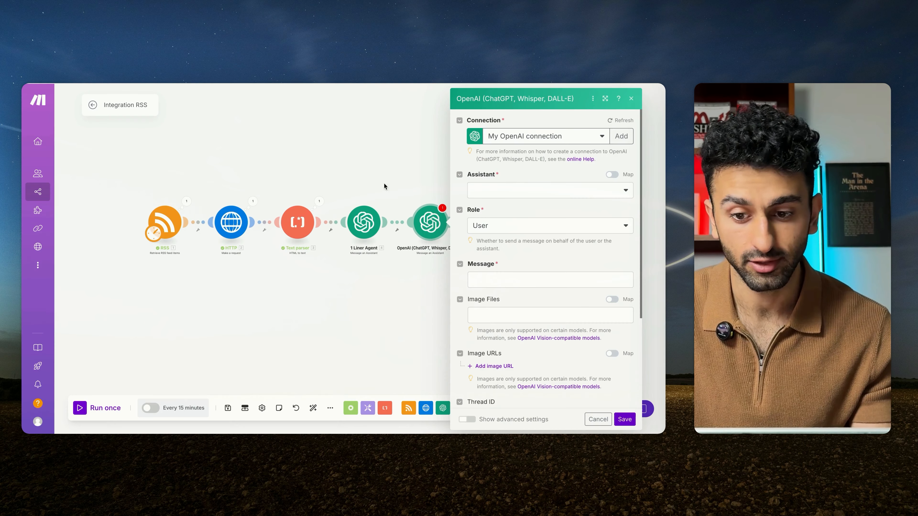
Step: Refresh the assistant list, select Overview Agent - Demo (gpt-4o) for the new OpenAI module, and set its role to Assistant
click(519, 195)
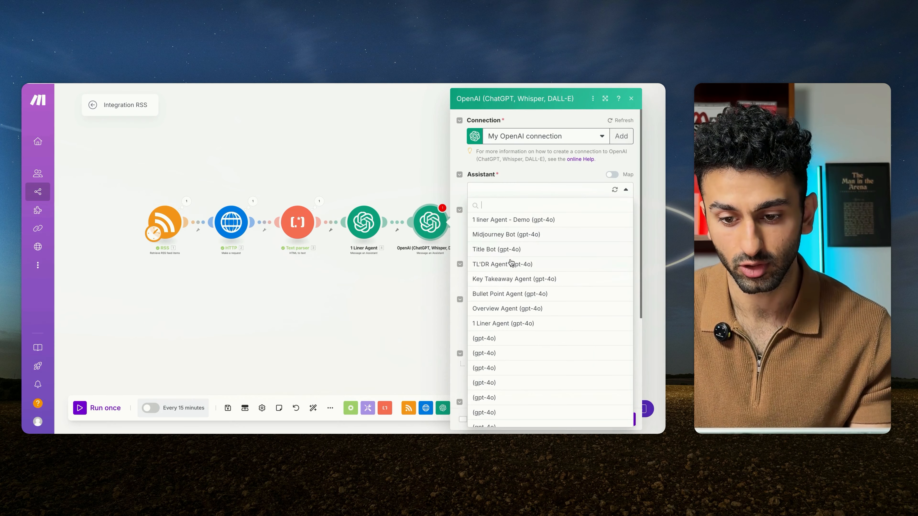
click(614, 191)
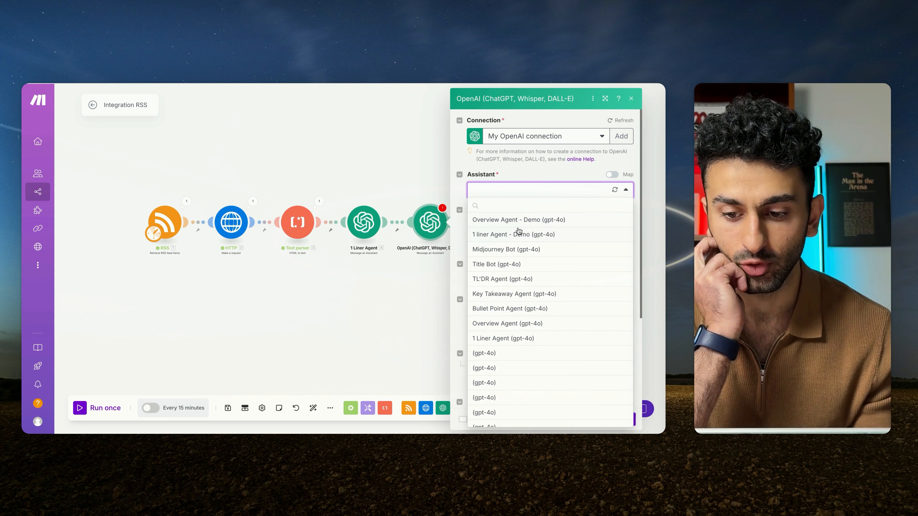
click(527, 213)
scroll(547, 235, down, 1)
click(546, 234)
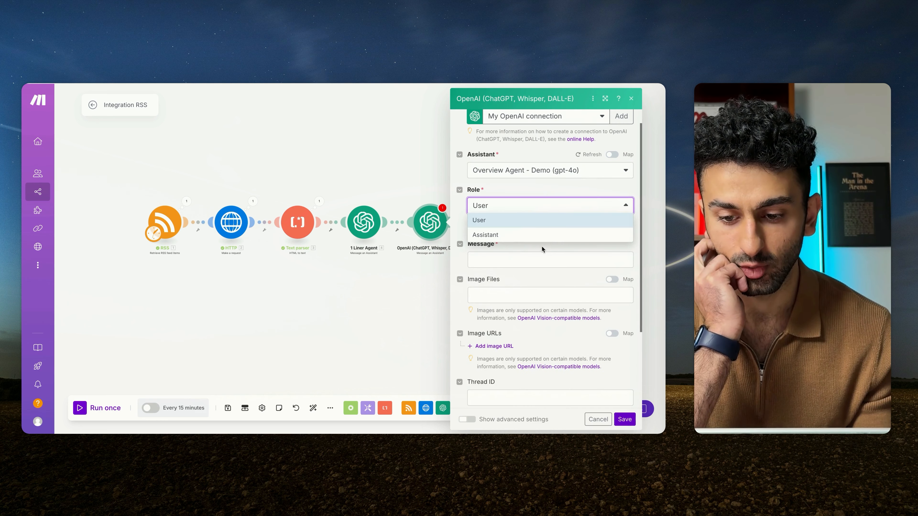
click(546, 235)
Step: Map the Text parser's Text output into the OpenAI module's message, and save both the module and the scenario
click(543, 255)
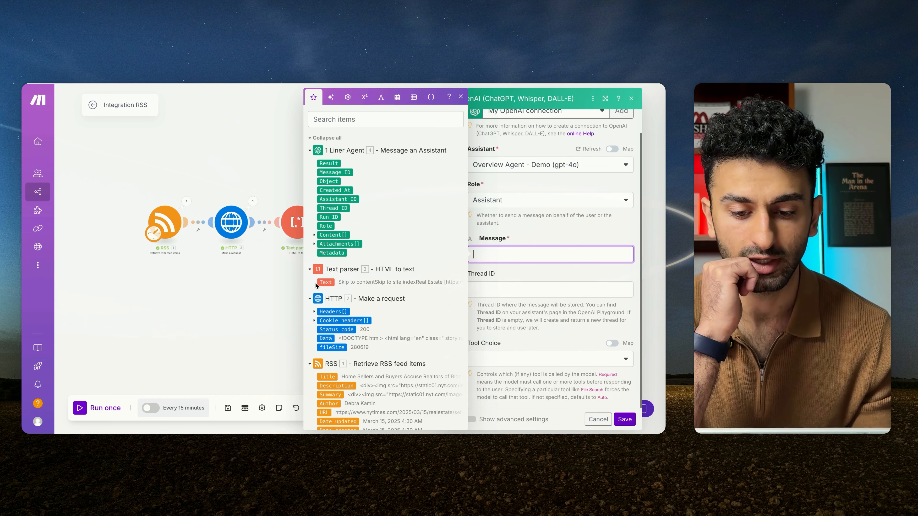
click(322, 283)
click(535, 235)
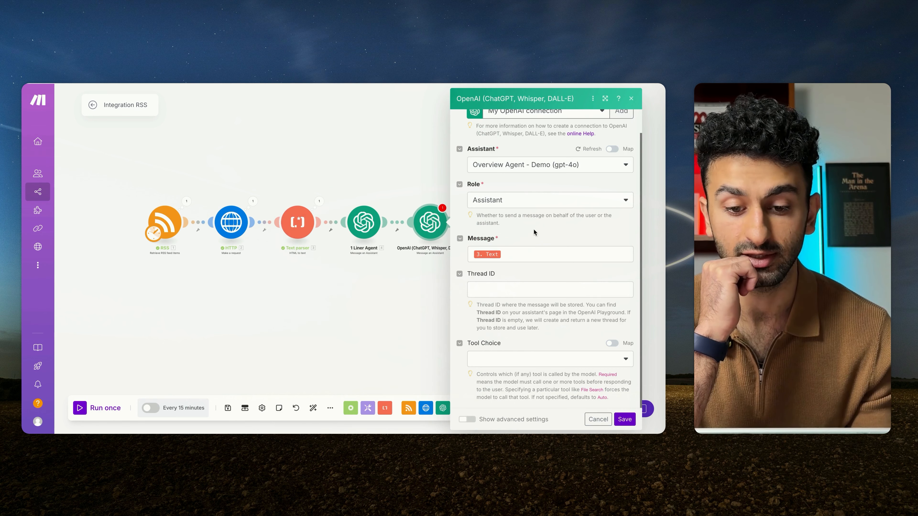
click(624, 419)
click(228, 408)
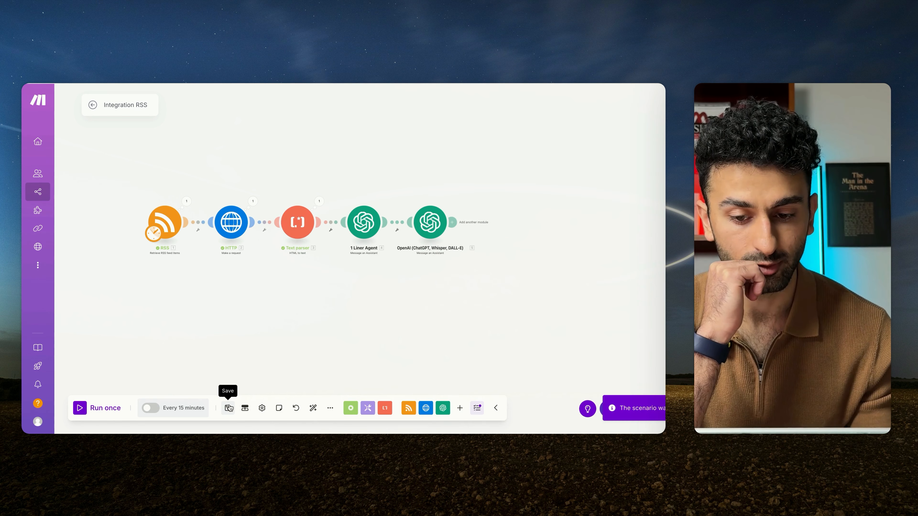
Step: Rename the second OpenAI module as Overview Agent
right_click(412, 227)
click(438, 271)
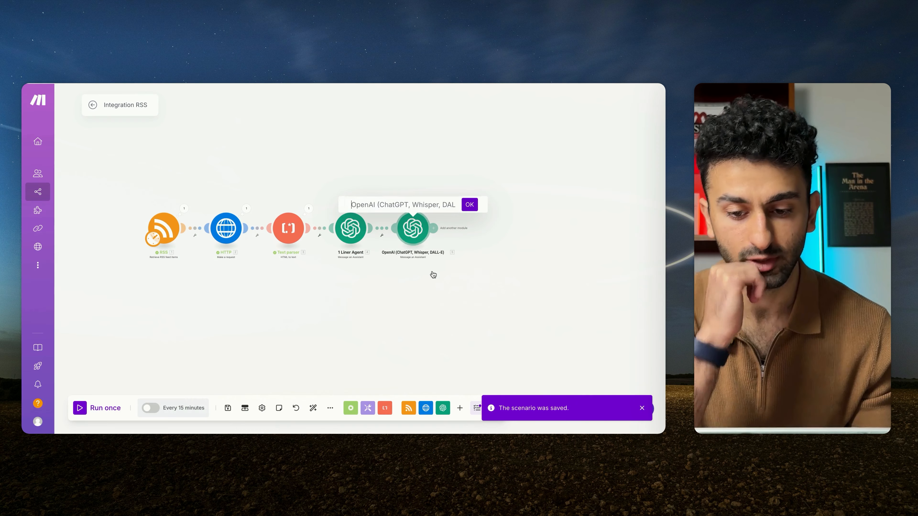
text(Overiew)
key(BackSpace)
key(BackSpace)
key(BackSpace)
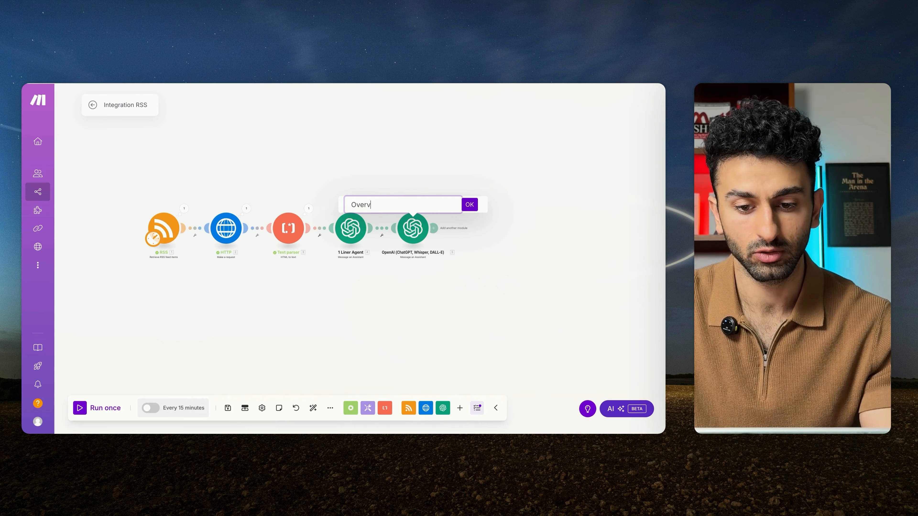
key(Return)
Step: Add an Airtable Create a Record module after the Overview Agent module
click(476, 228)
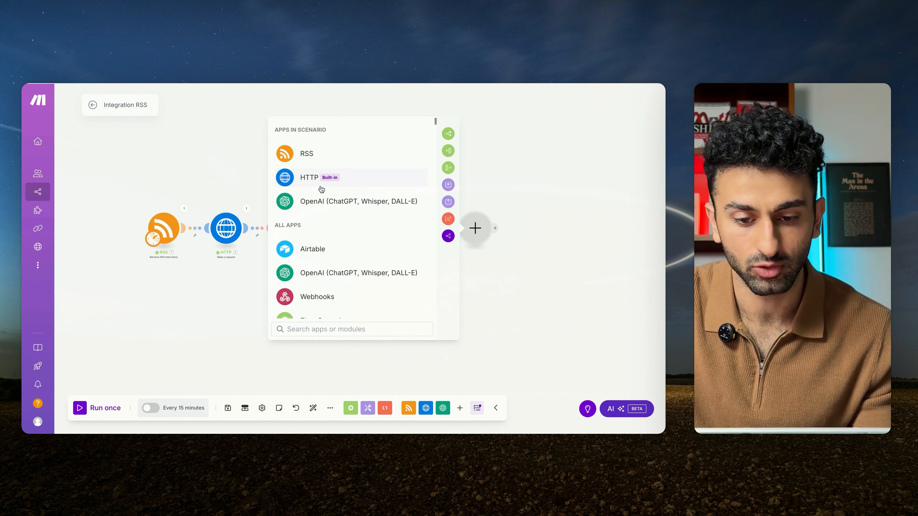
click(313, 249)
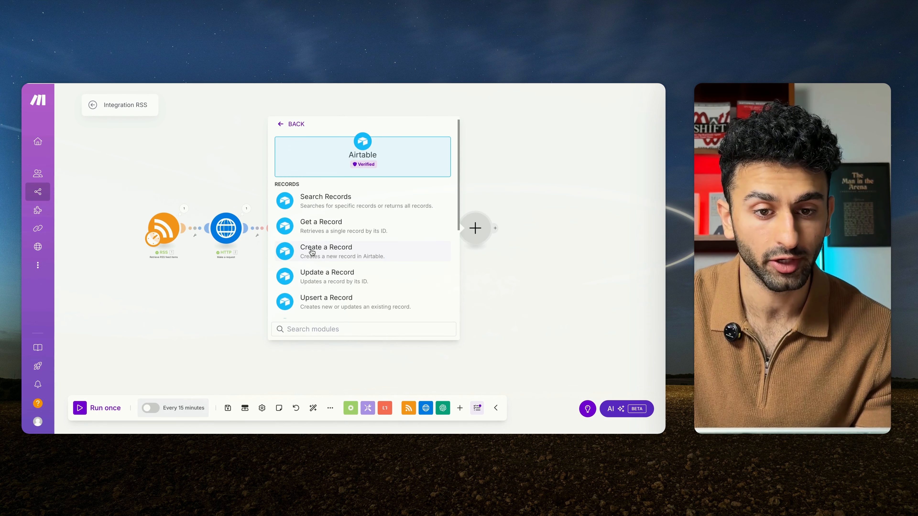
click(312, 251)
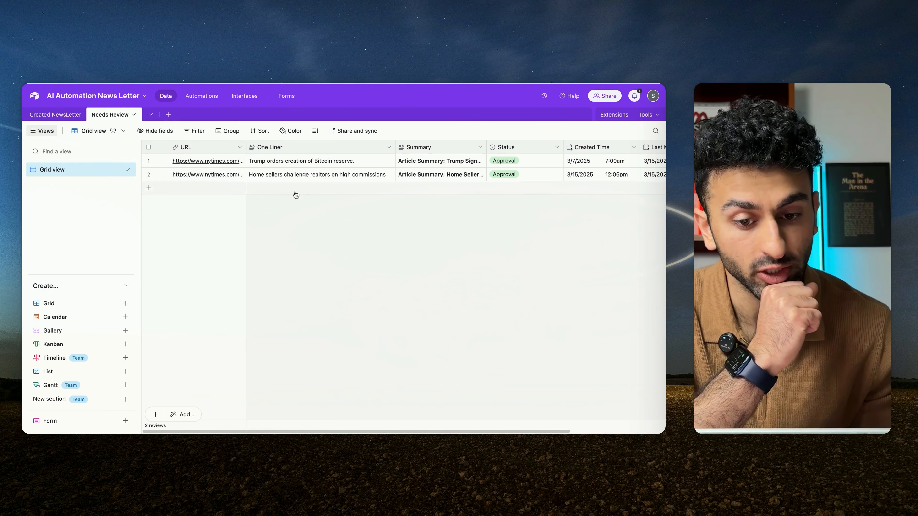
Step: Examine the Needs Review table's columns in Airtable and browse the available Airtable modules in a new Make scenario
scroll(329, 230, right, 5)
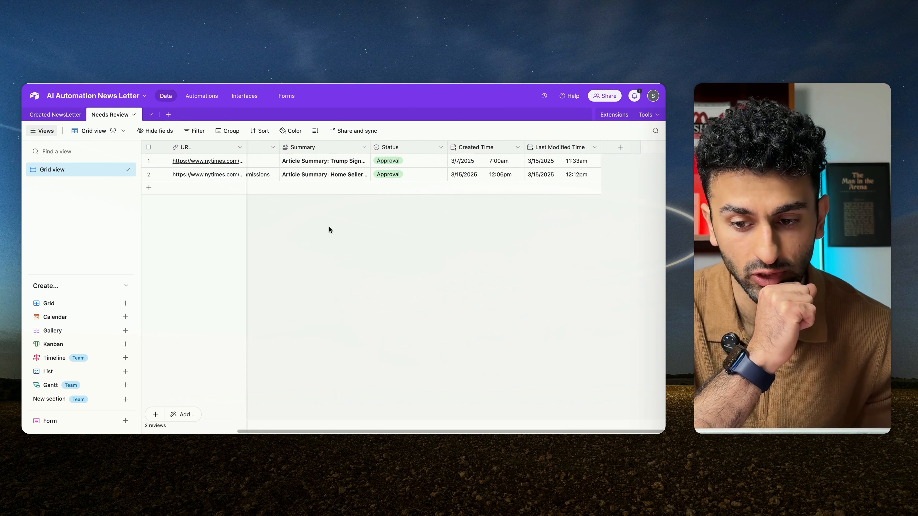
scroll(329, 230, left, 5)
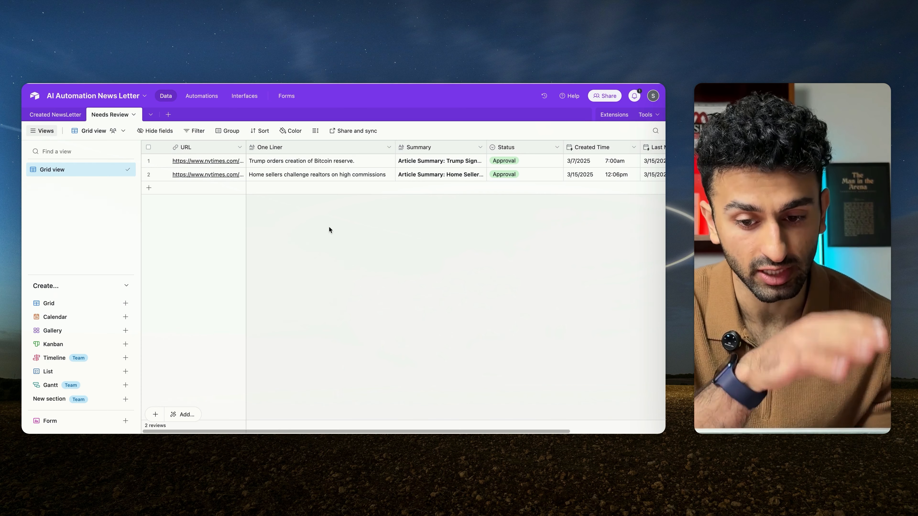
scroll(329, 227, right, 5)
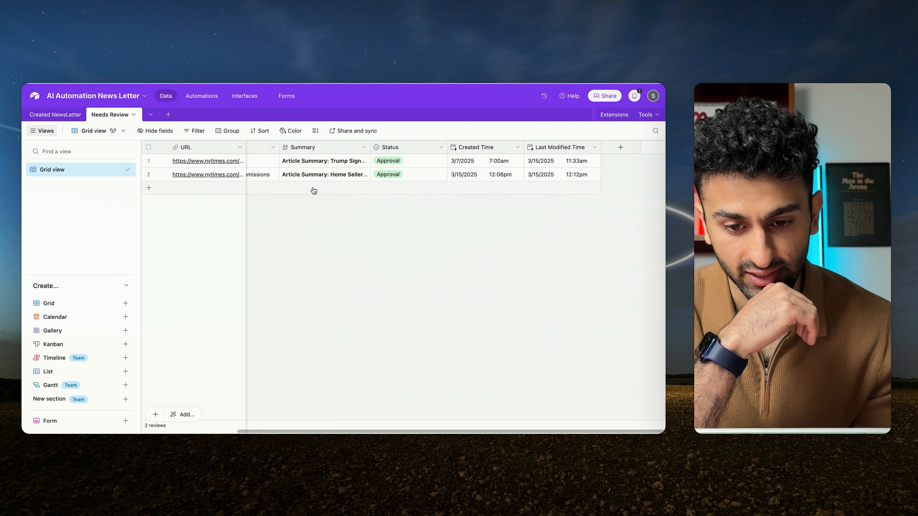
scroll(313, 187, left, 5)
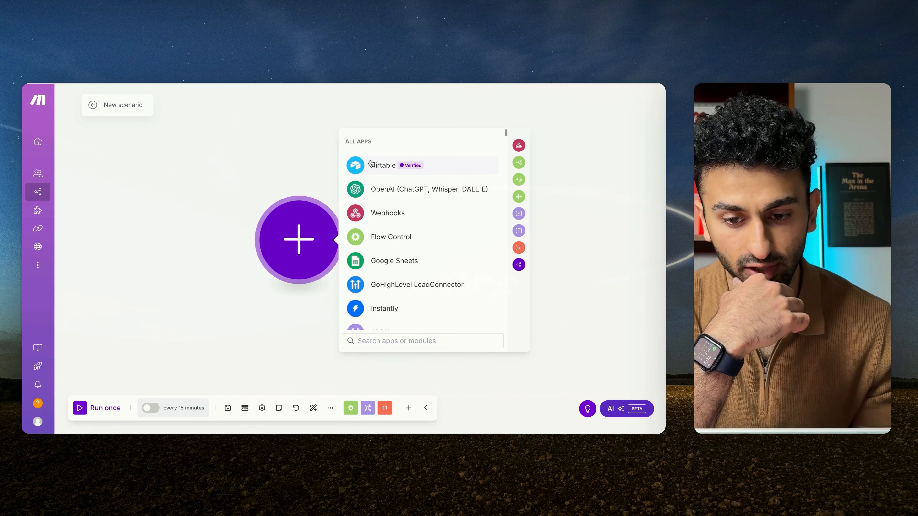
click(371, 164)
scroll(398, 282, down, 10)
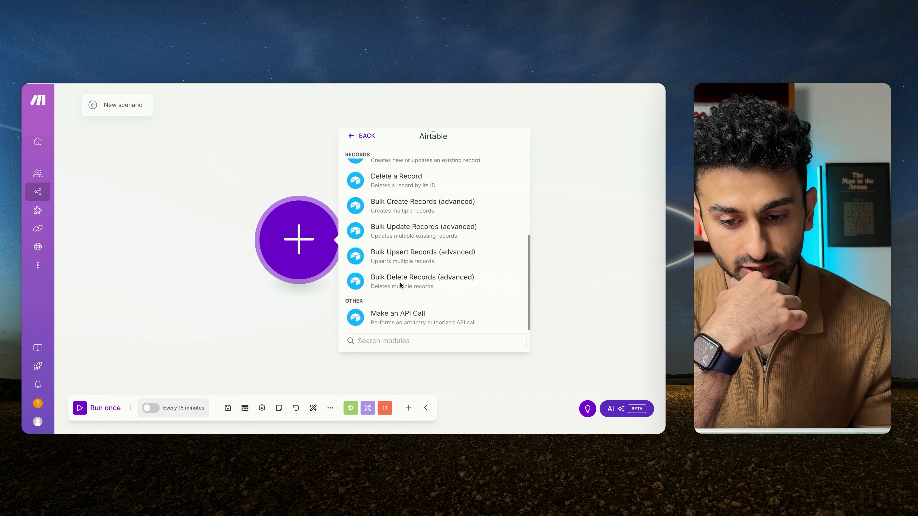
scroll(400, 286, up, 10)
scroll(390, 316, down, 10)
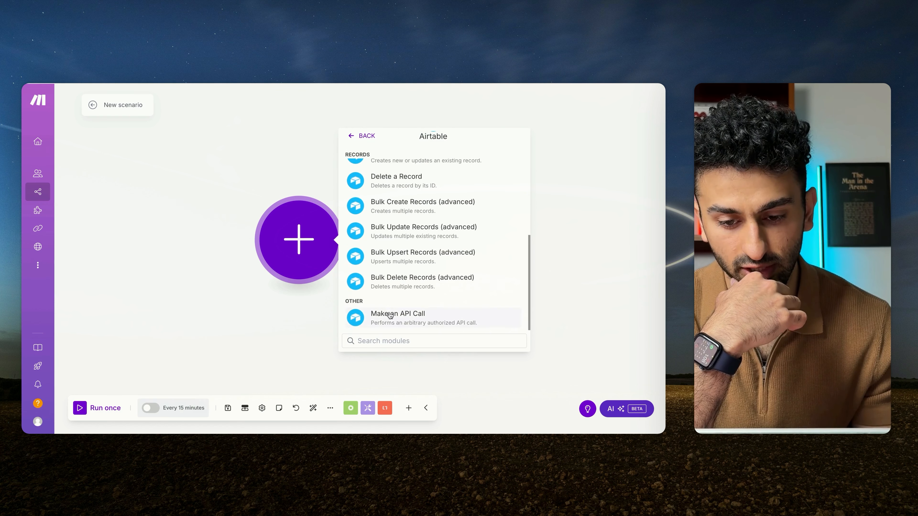
click(312, 167)
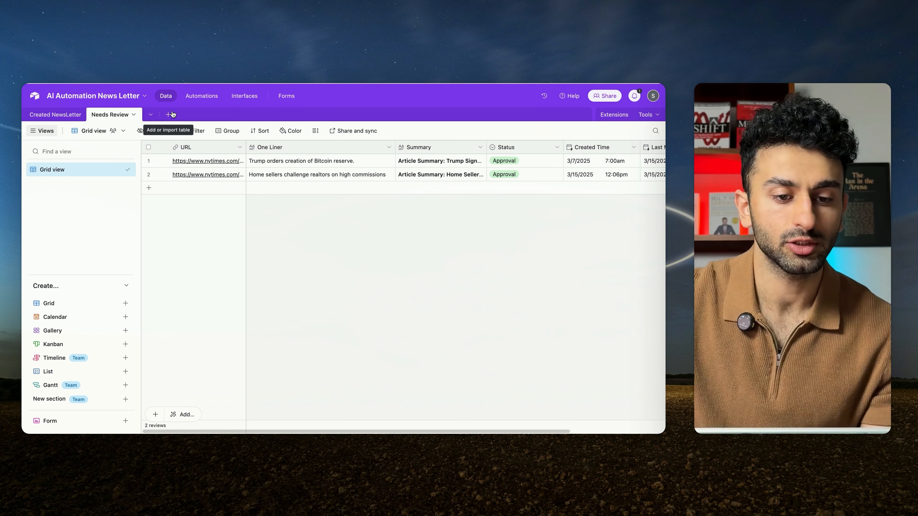
Step: Create a blank table named "Needs Review - Demo" in the AI Automation News Letter base in Airtable
click(171, 115)
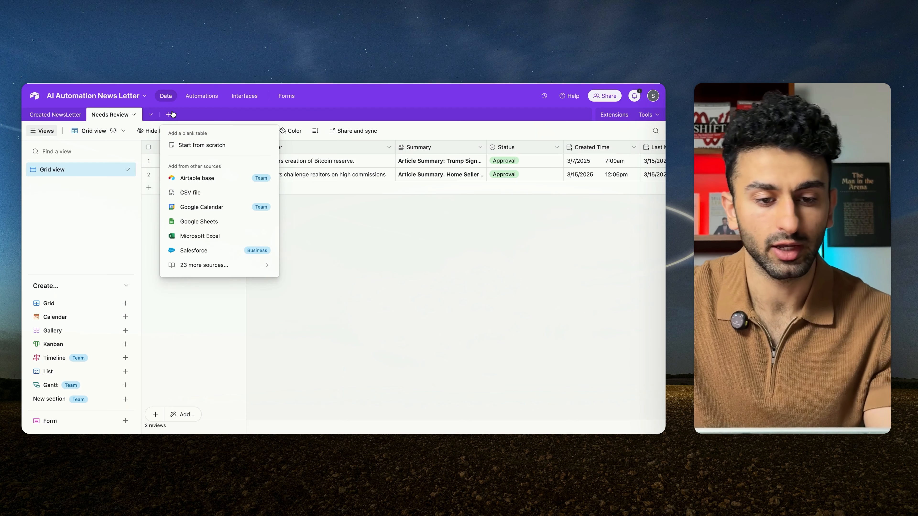
click(190, 145)
text(Nee)
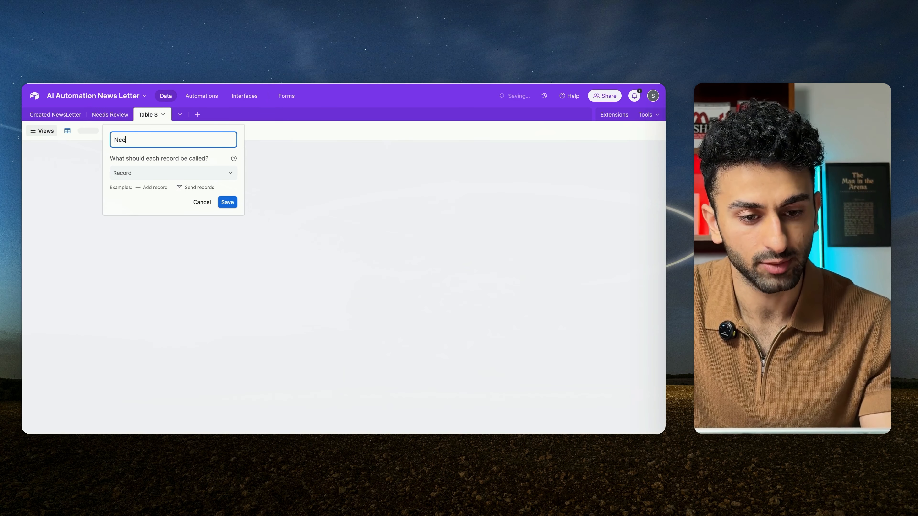
text(ds Review - Demo)
key(Return)
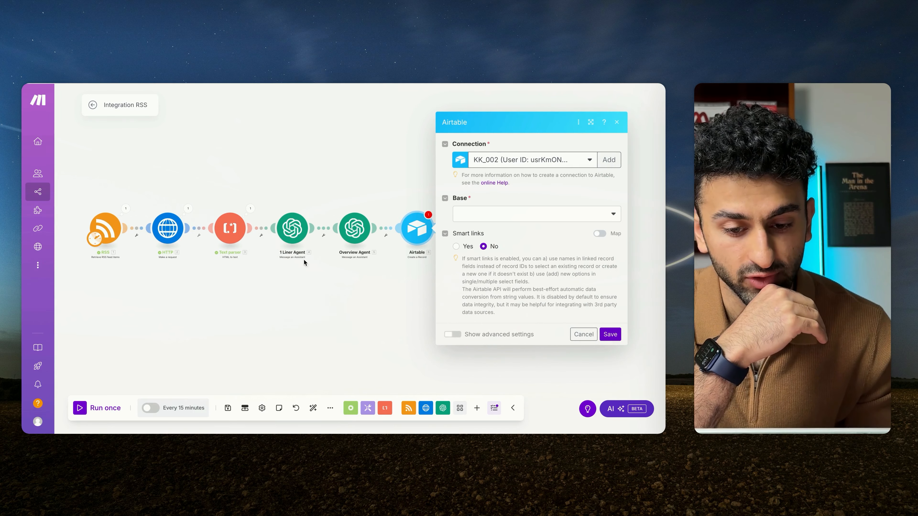
Step: Check the Status options in Airtable's Needs Review table and look over the Created NewsLetter table
click(335, 192)
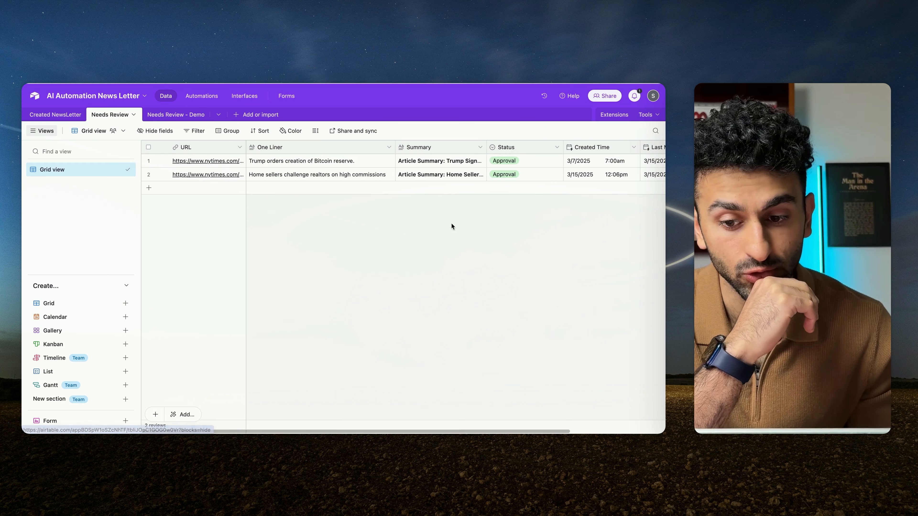
click(554, 174)
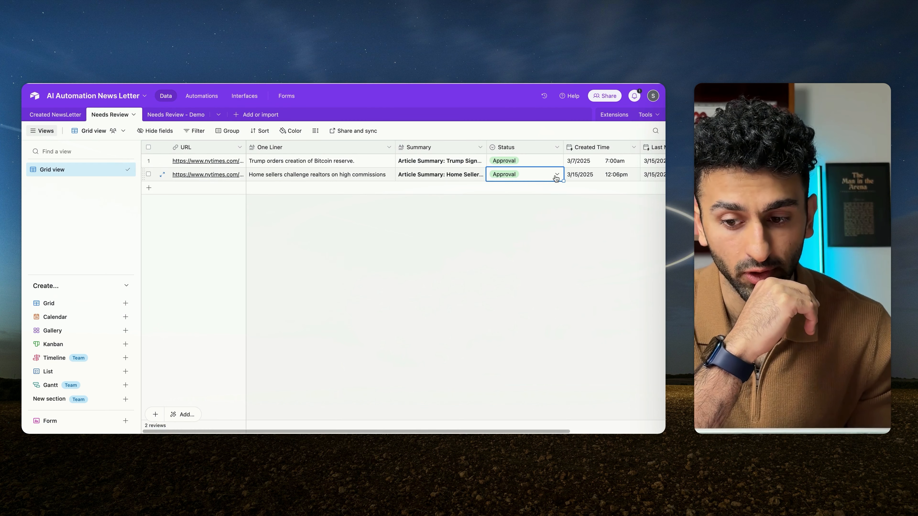
click(556, 177)
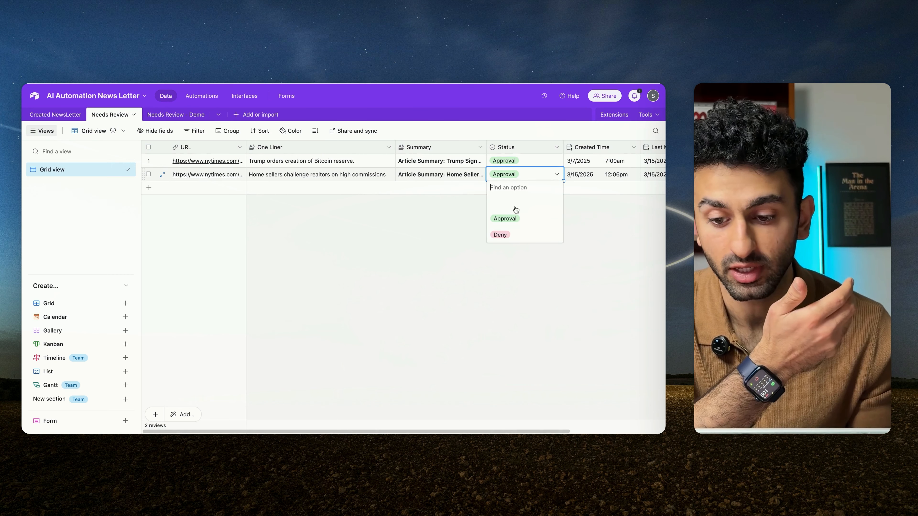
click(426, 208)
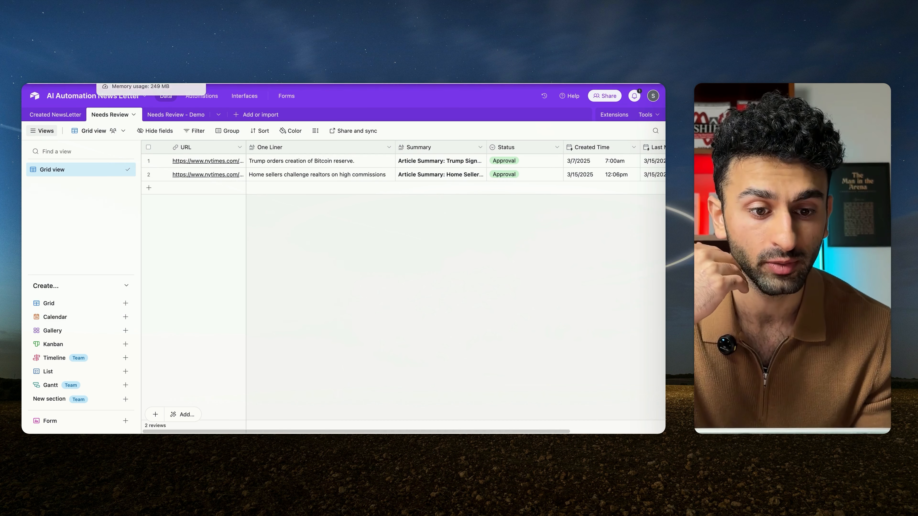
click(55, 115)
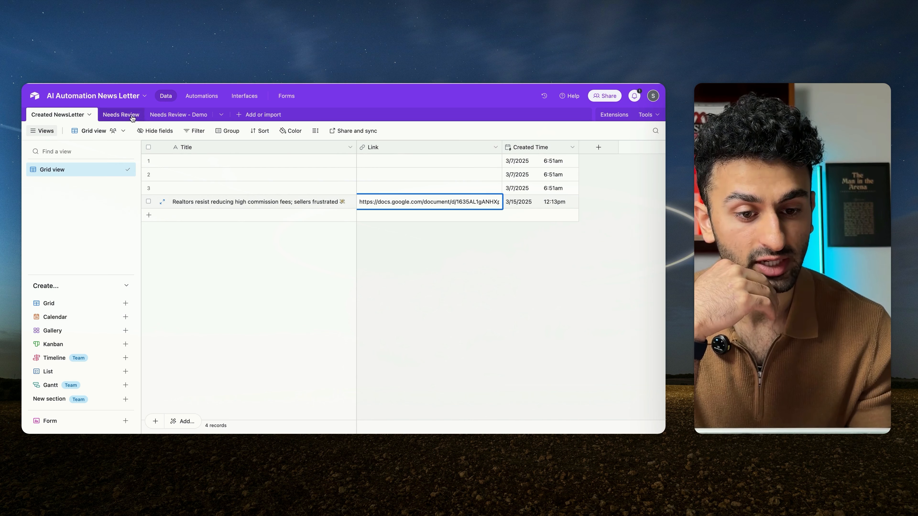
click(116, 115)
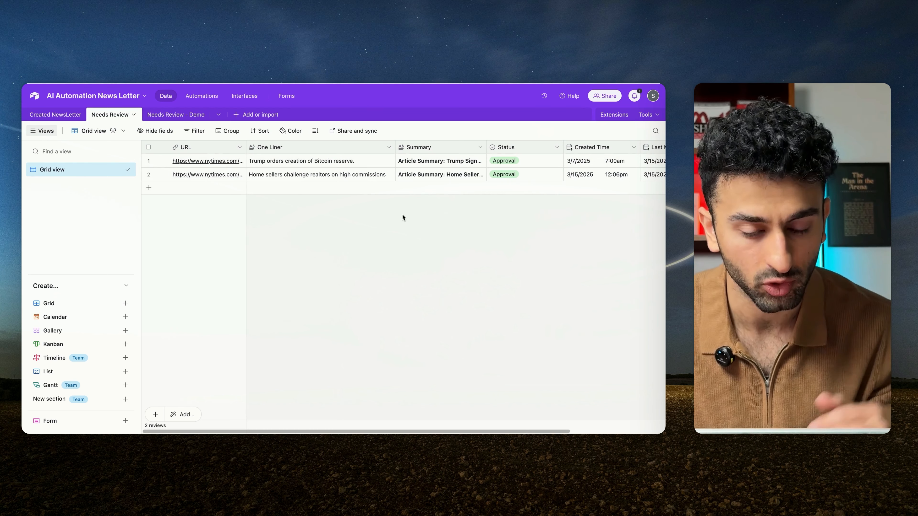
Step: Change the primary field of the Needs Review - Demo table to the URL type and rename it URL
click(174, 115)
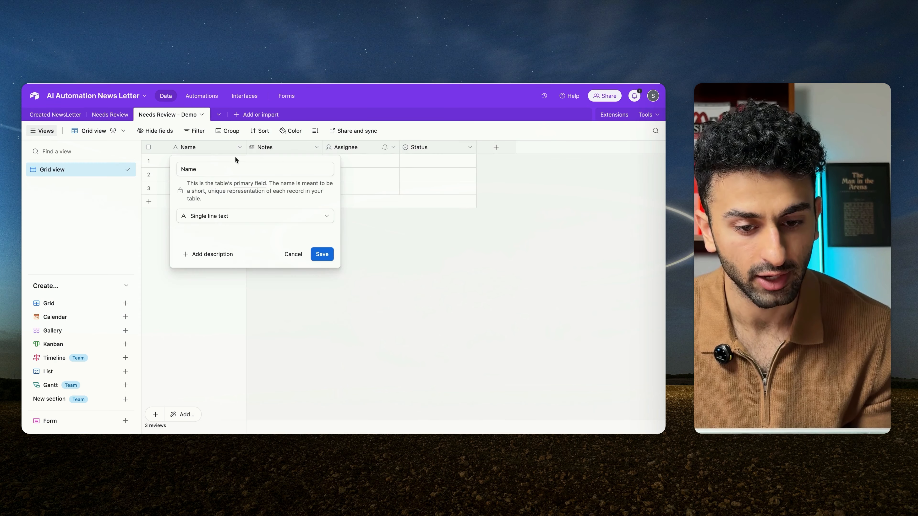
click(235, 219)
scroll(227, 300, down, 1)
click(227, 300)
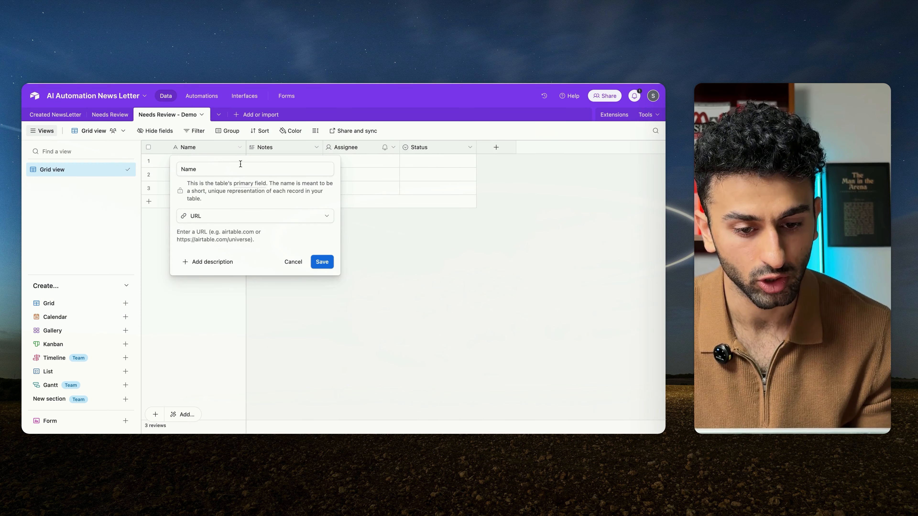
double_click(231, 172)
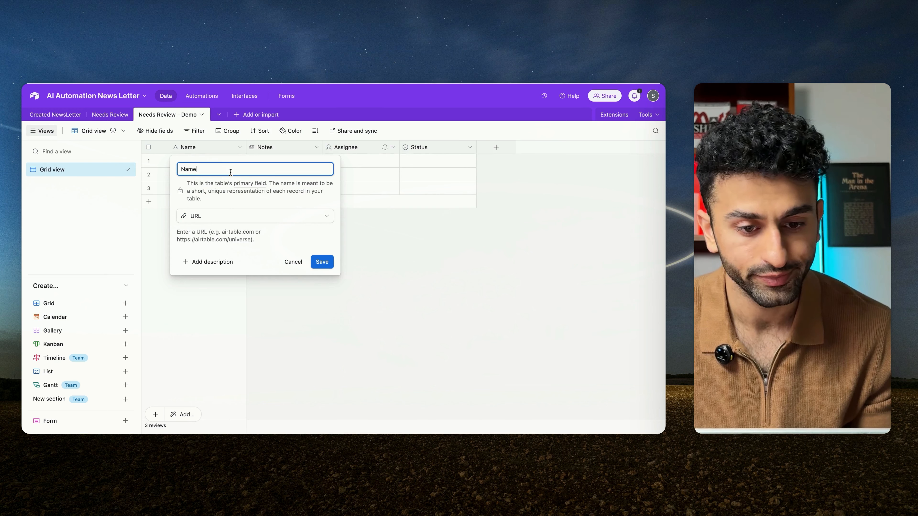
text(URL)
click(321, 263)
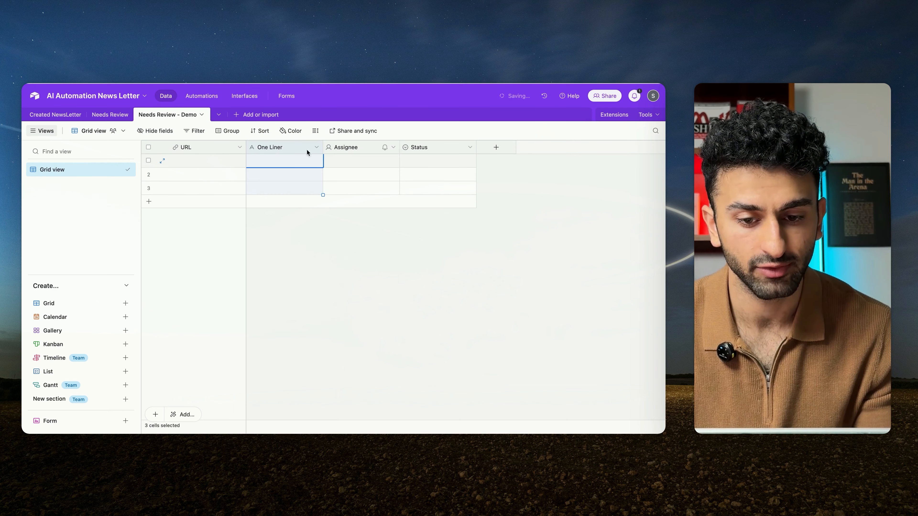
Step: Rename the Notes field One Liner and change it to Long text with rich text formatting enabled
right_click(307, 148)
click(275, 168)
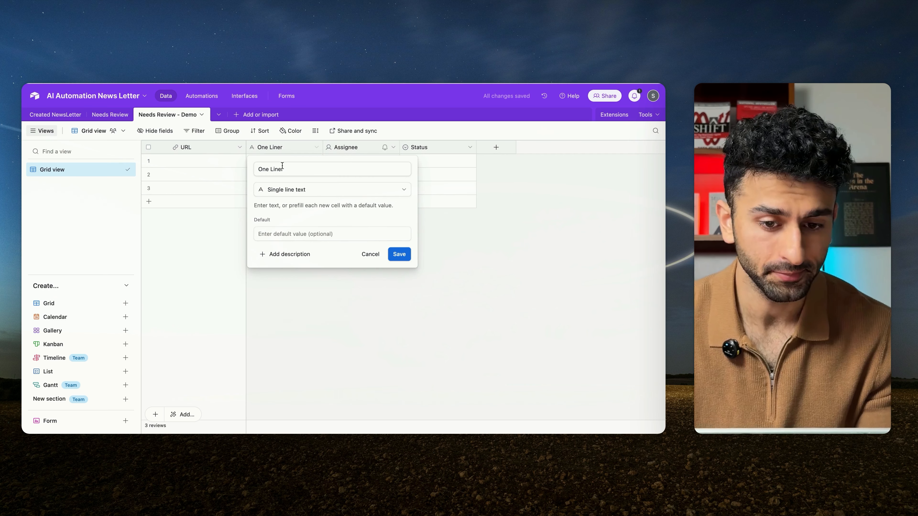
click(314, 192)
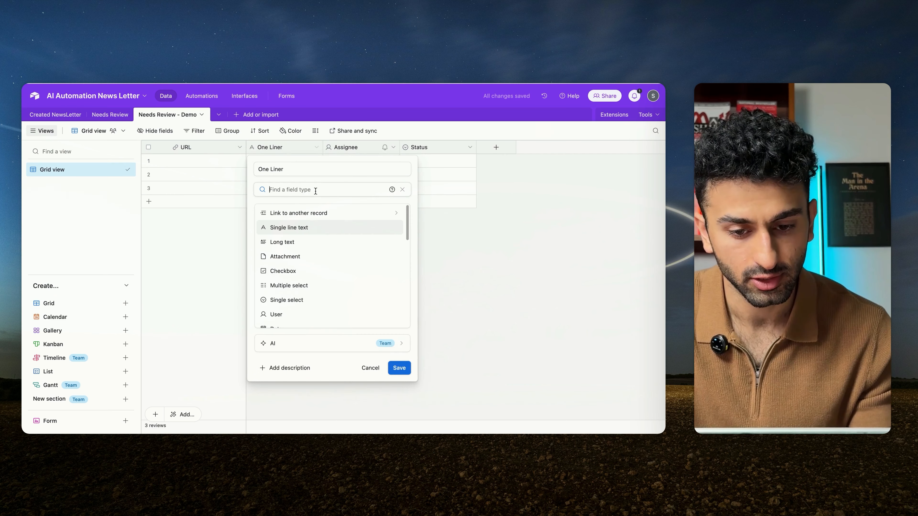
click(292, 227)
click(307, 195)
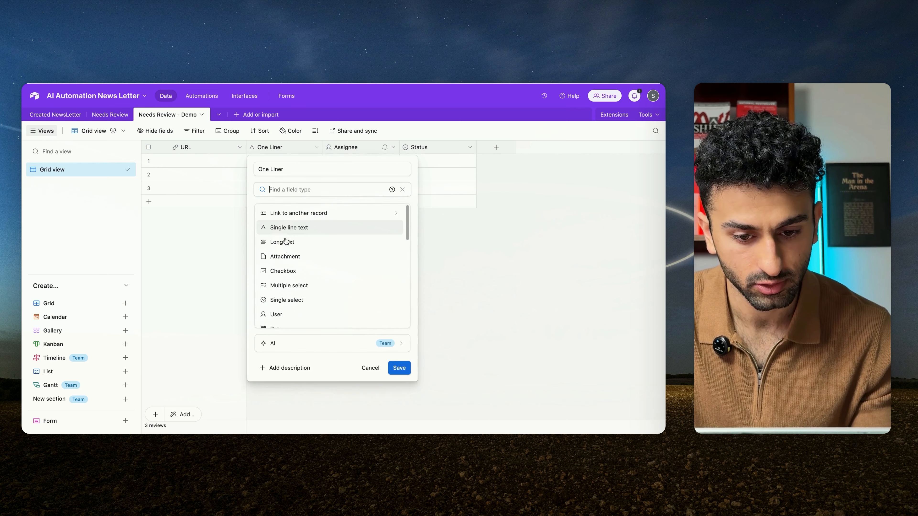
click(285, 242)
click(258, 222)
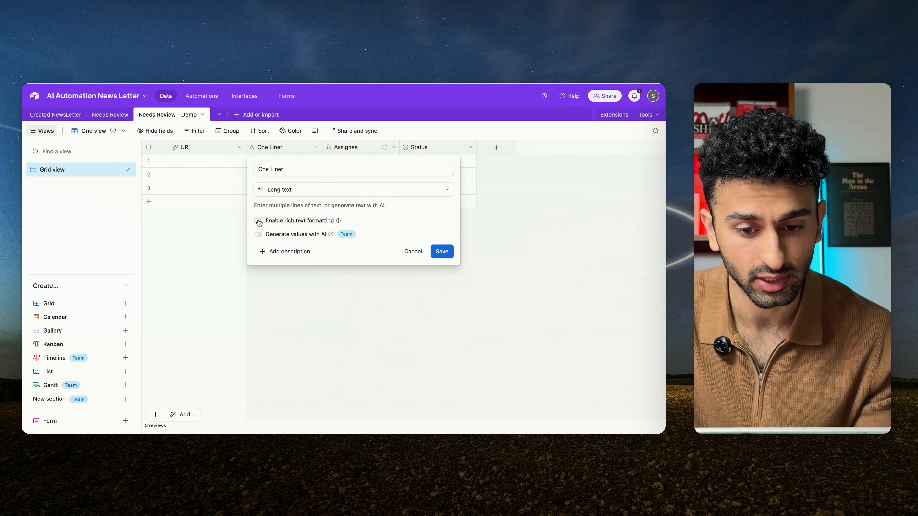
click(441, 250)
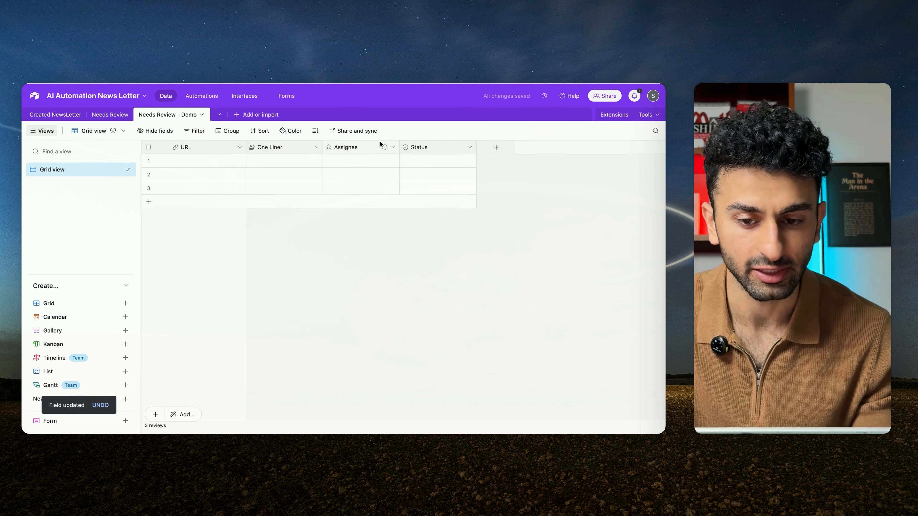
Step: Rename the Assignee field Overview and change it to Long text with rich text formatting enabled
click(393, 148)
click(330, 168)
double_click(329, 168)
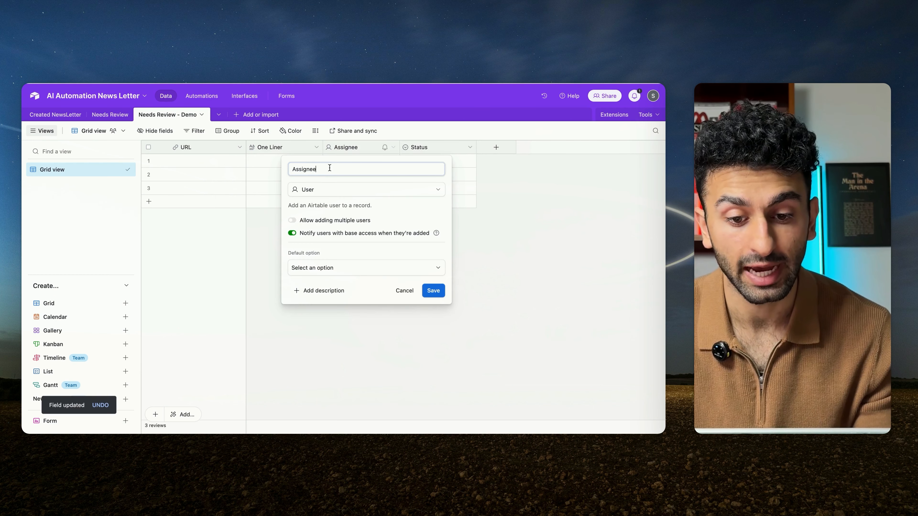
text(Overview)
click(314, 191)
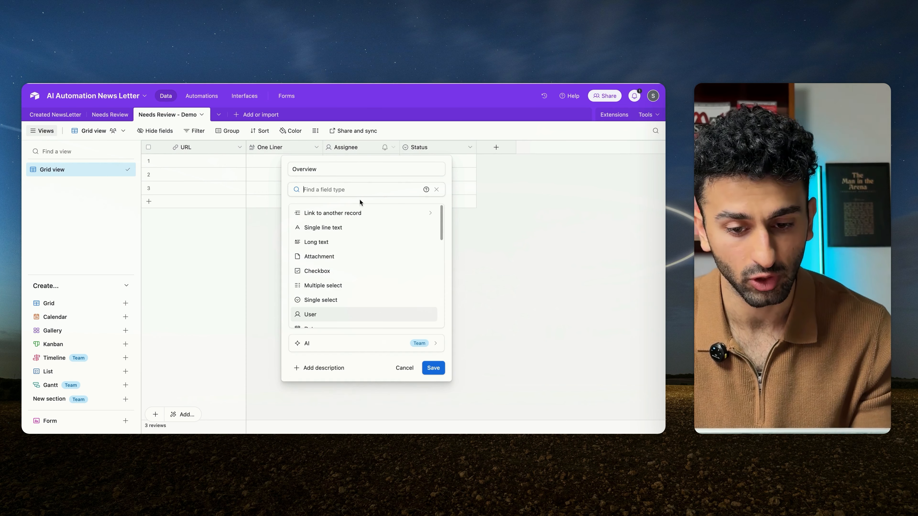
click(320, 243)
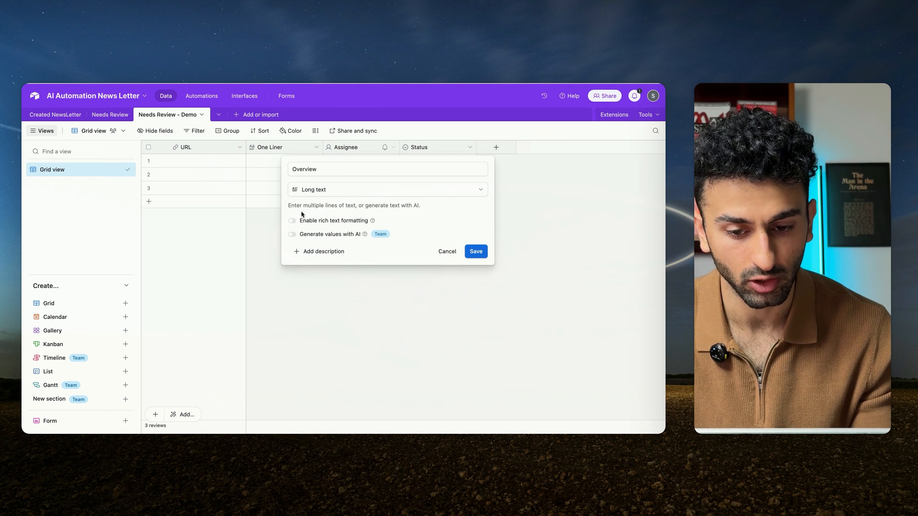
click(292, 221)
click(477, 251)
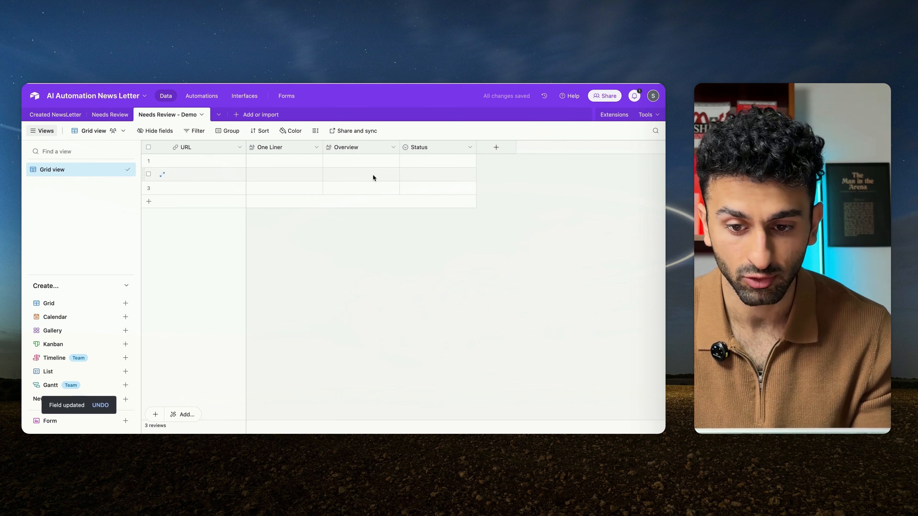
Step: Edit the Status field's options: remove In progress, rename Todo as Deny and rename Done as Approval
click(470, 148)
click(322, 164)
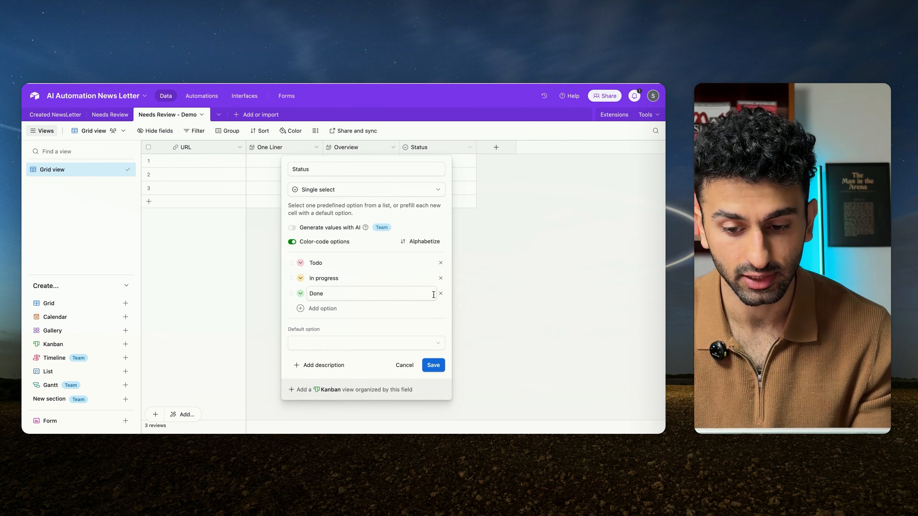
click(441, 278)
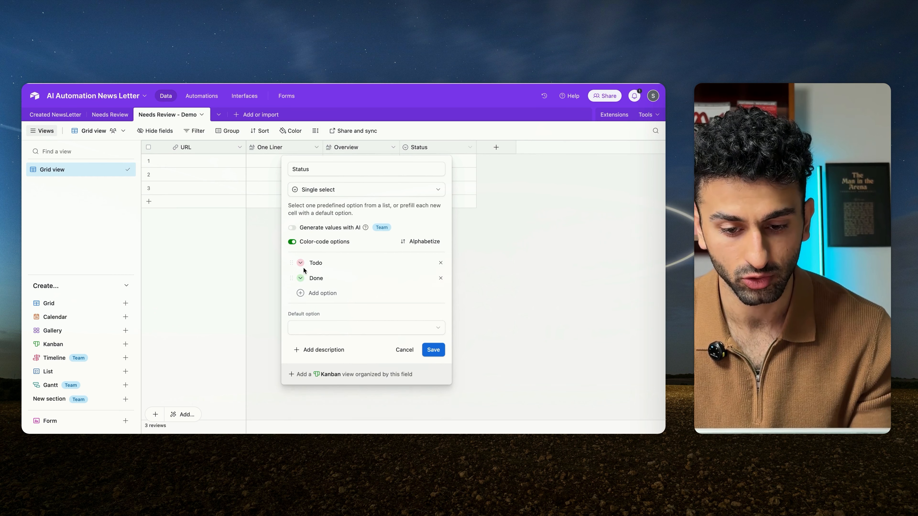
double_click(316, 263)
text(Deny)
double_click(316, 278)
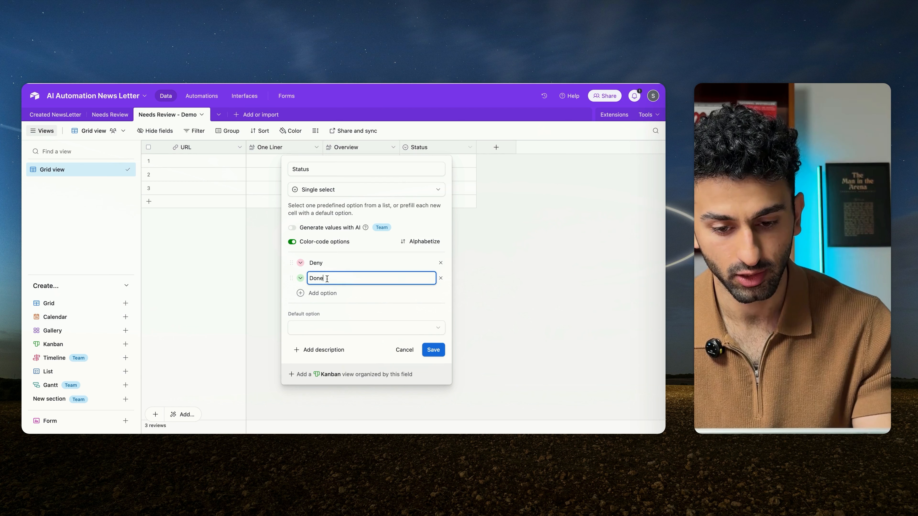
text(Approval)
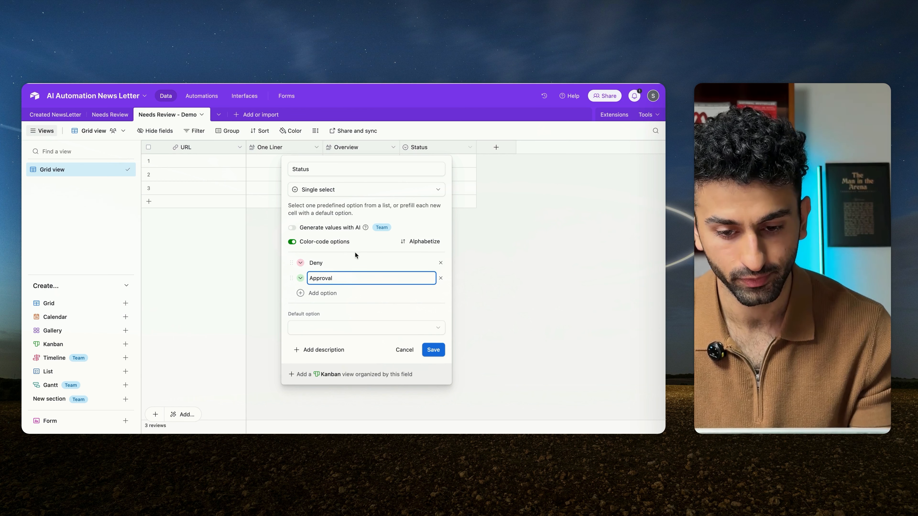
click(345, 327)
click(354, 313)
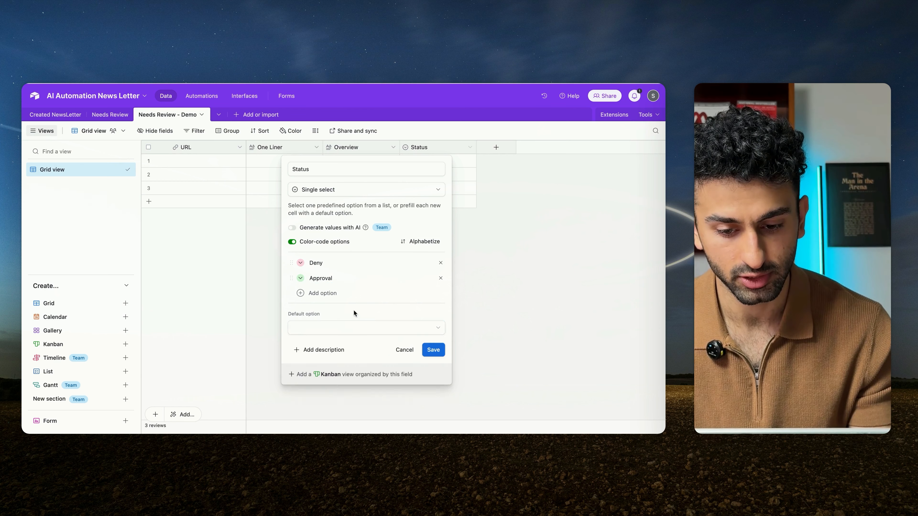
click(433, 350)
Step: Add a field named Created Time with the Created by type after the Status field
click(496, 148)
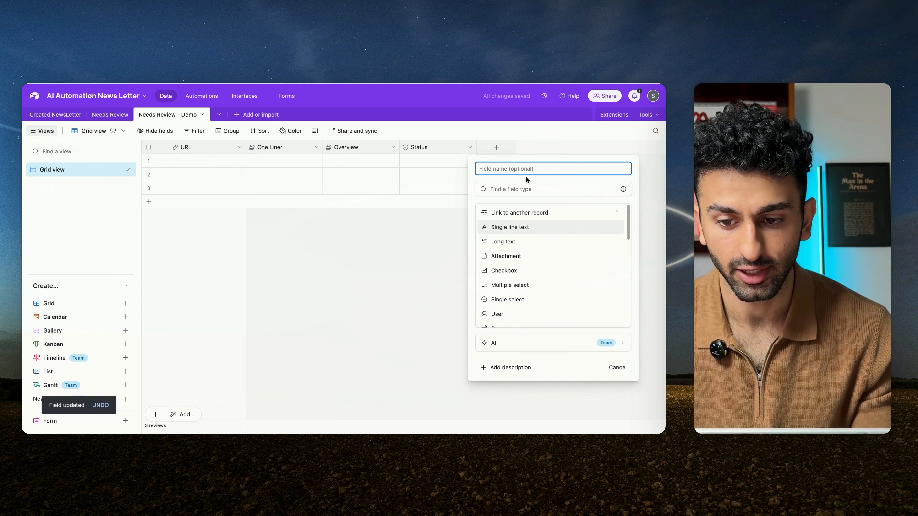
scroll(518, 254, down, 10)
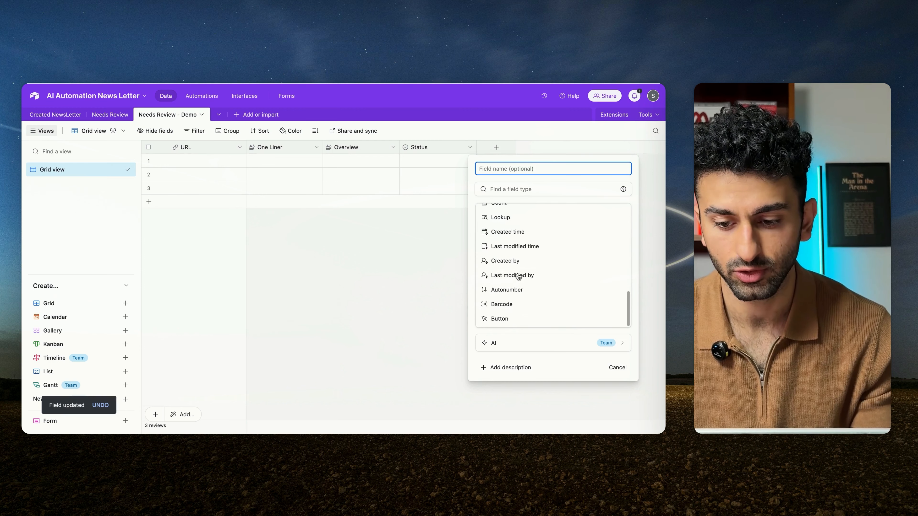
click(513, 261)
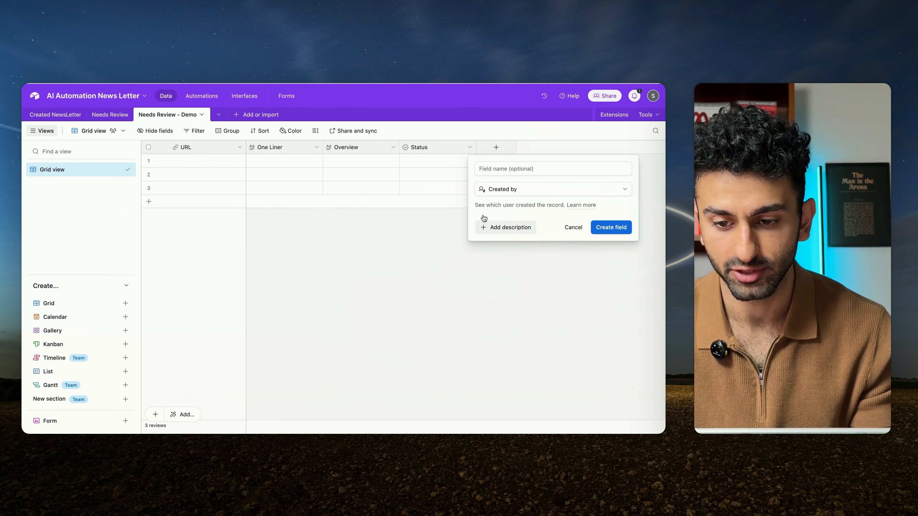
click(512, 163)
text(Created Time)
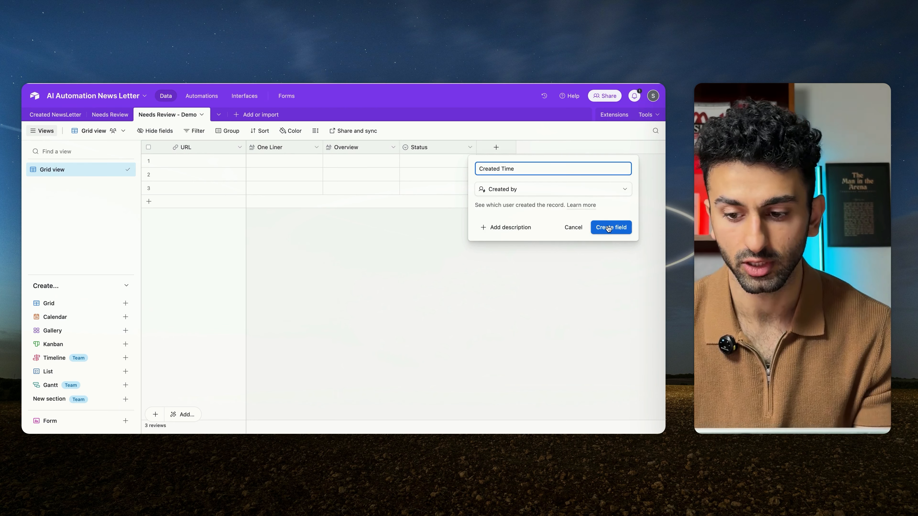
click(610, 228)
Step: Change the Created Time field's type to Created time
click(546, 148)
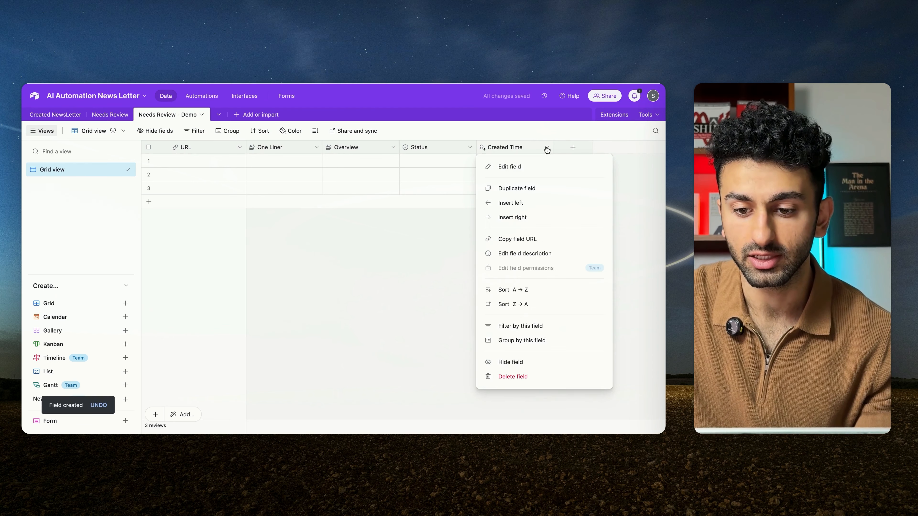
click(511, 170)
click(365, 190)
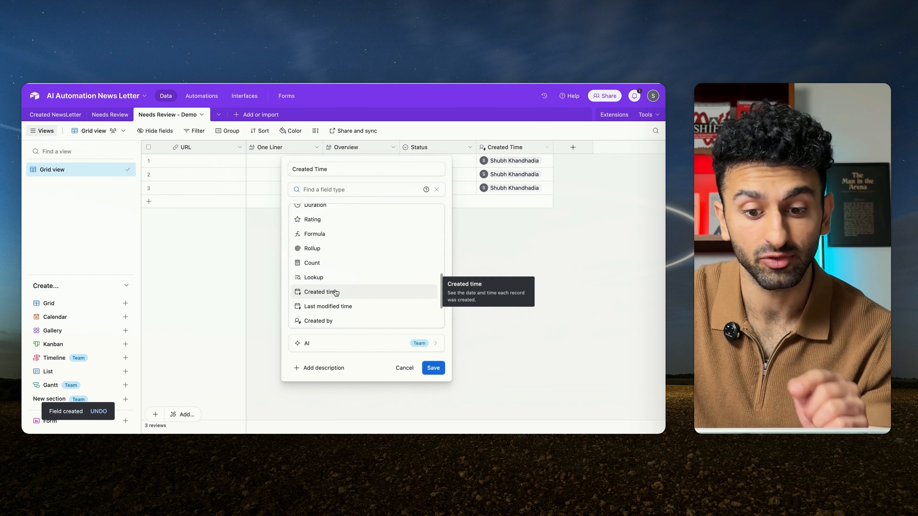
click(336, 292)
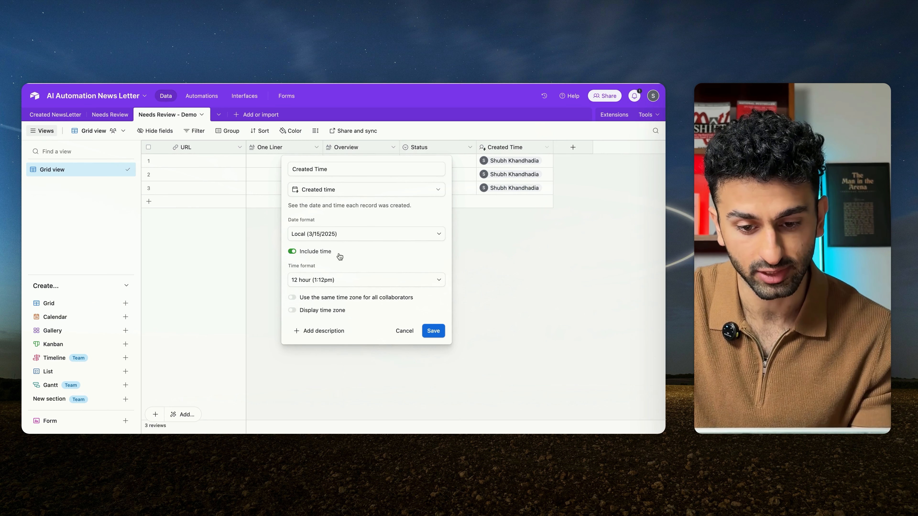
click(434, 331)
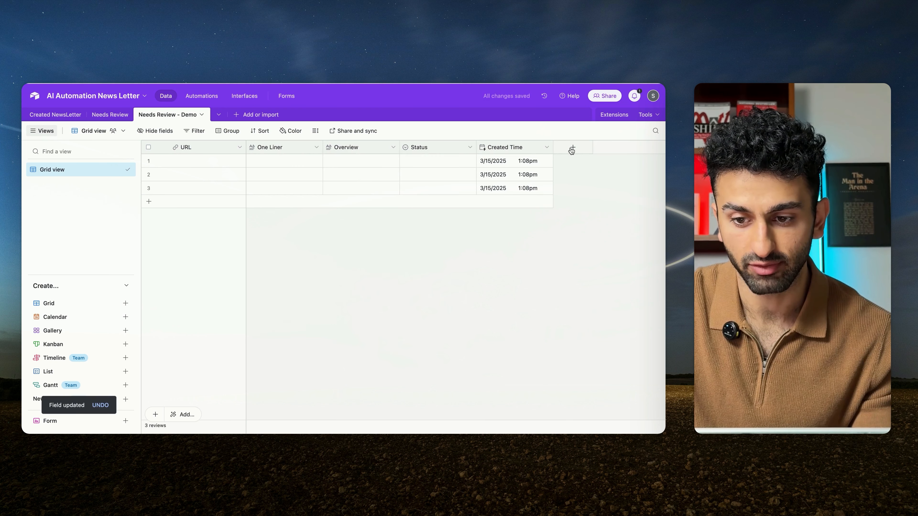
Step: Add a Last Modified Time field of the Last modified time type, covering all editable fields
click(573, 148)
scroll(524, 268, down, 5)
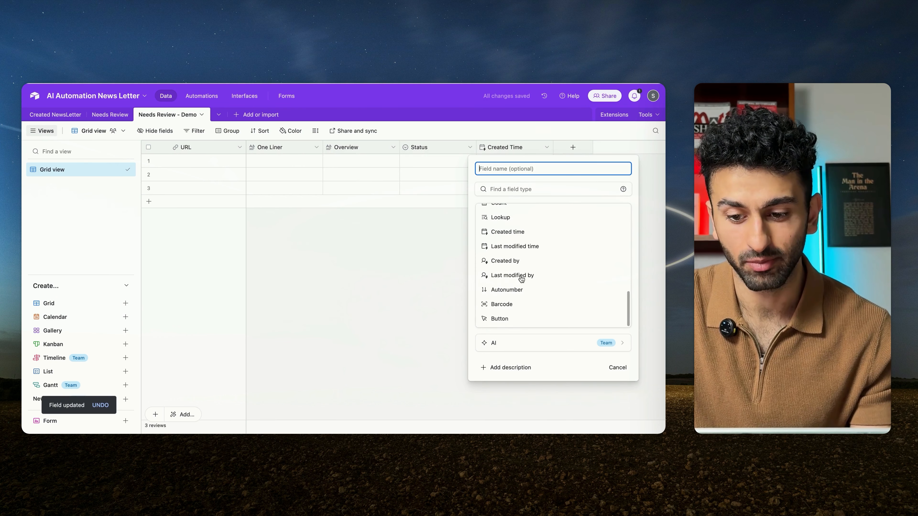
click(525, 244)
click(520, 169)
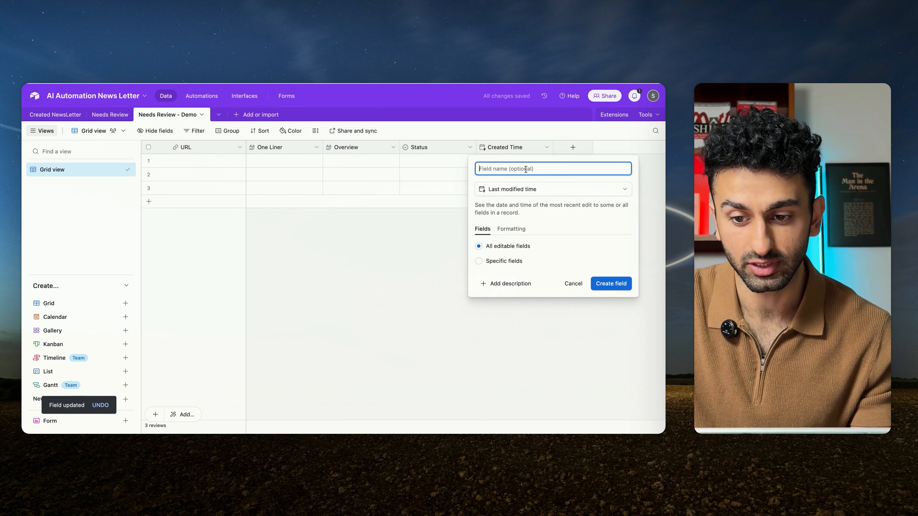
text(Last Modified Time)
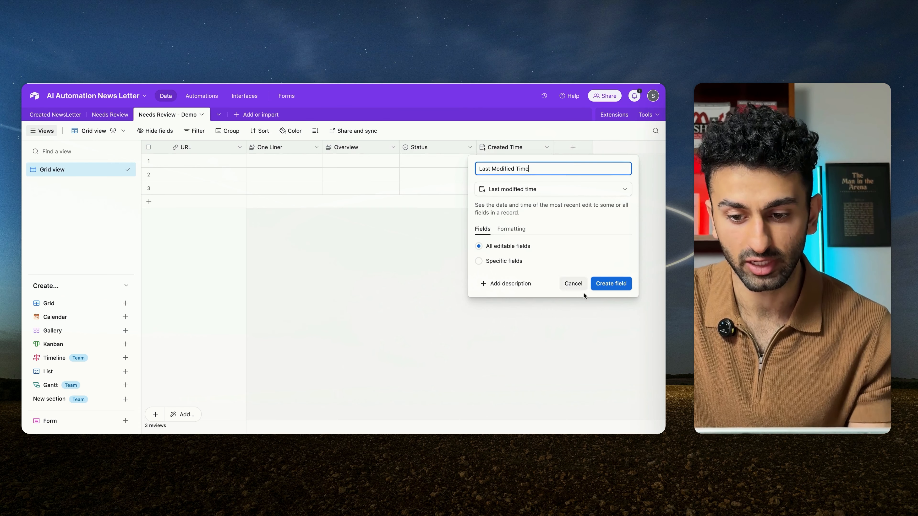
click(607, 284)
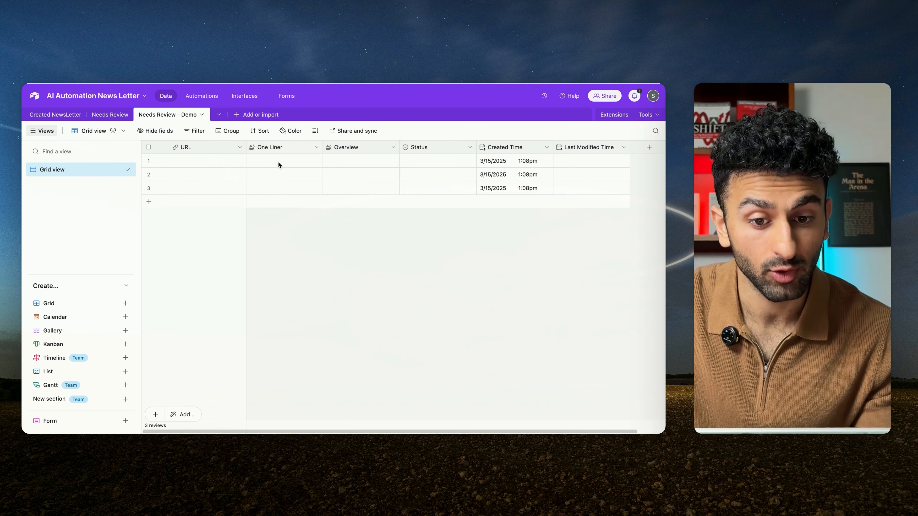
Step: Switch to the Make scenario and set the Airtable Create a Record module's connection to My Airtable OAuth connection
click(302, 193)
click(322, 235)
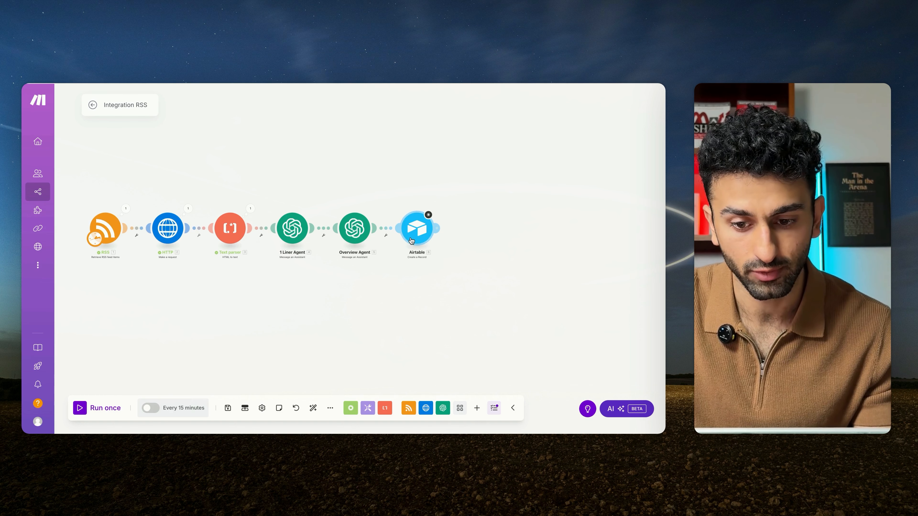
scroll(415, 231, up, 3)
click(416, 231)
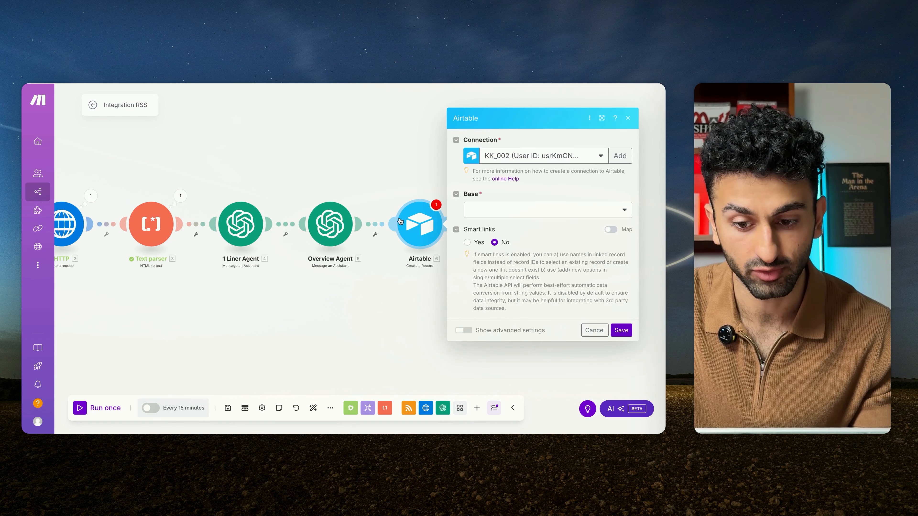
click(550, 156)
click(531, 200)
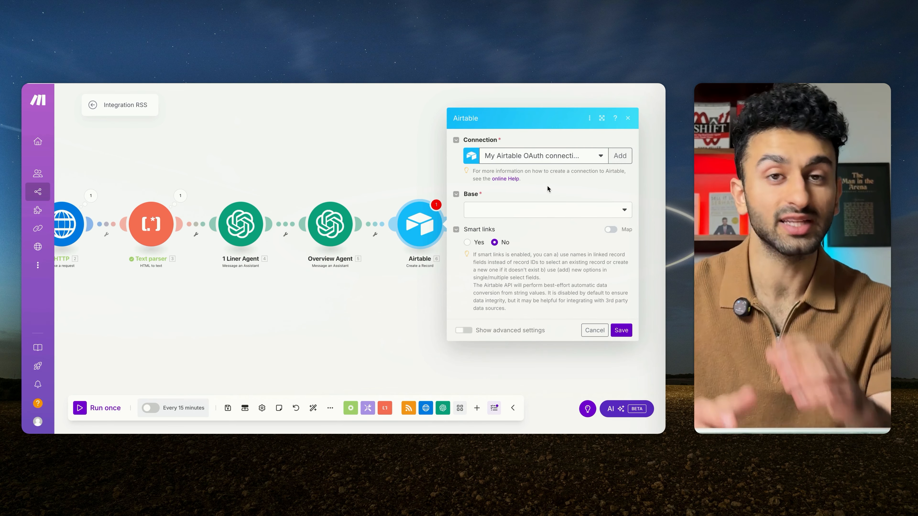
Step: Check the connection types offered for a new Airtable connection, and close the dialog without creating one
click(620, 156)
click(473, 161)
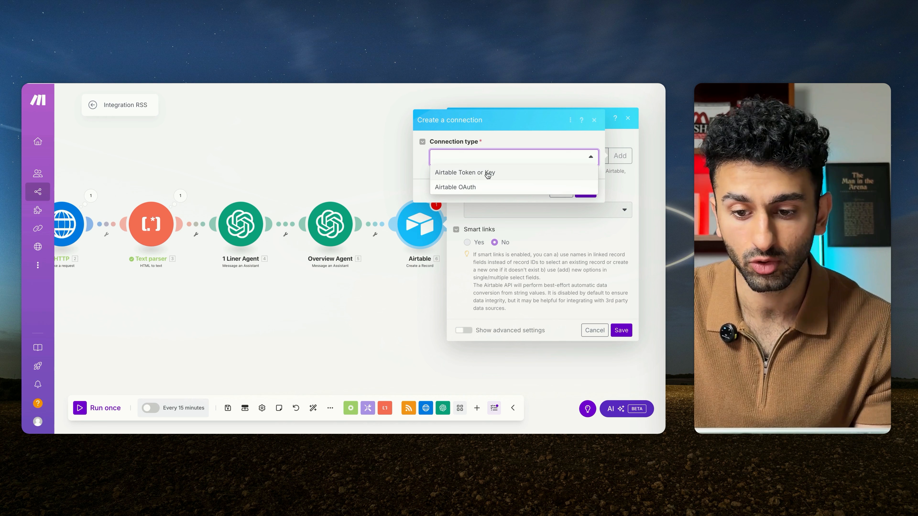
click(494, 163)
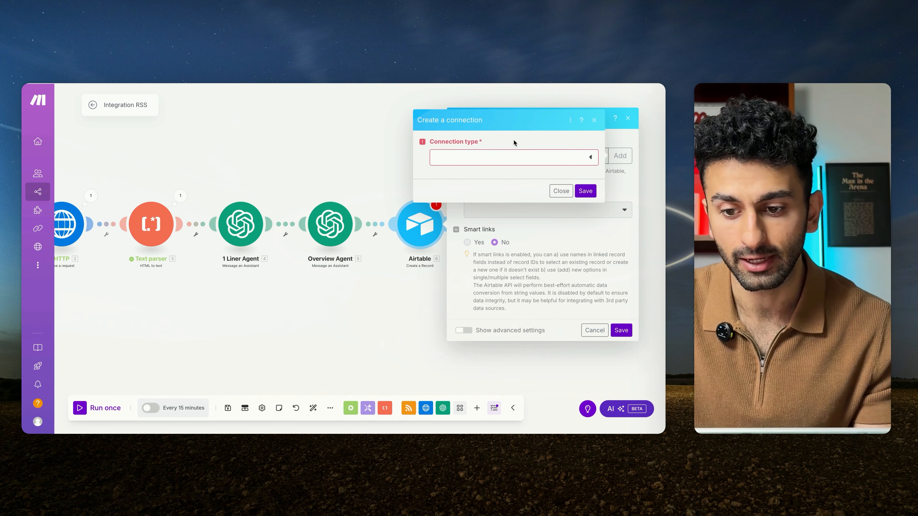
click(556, 196)
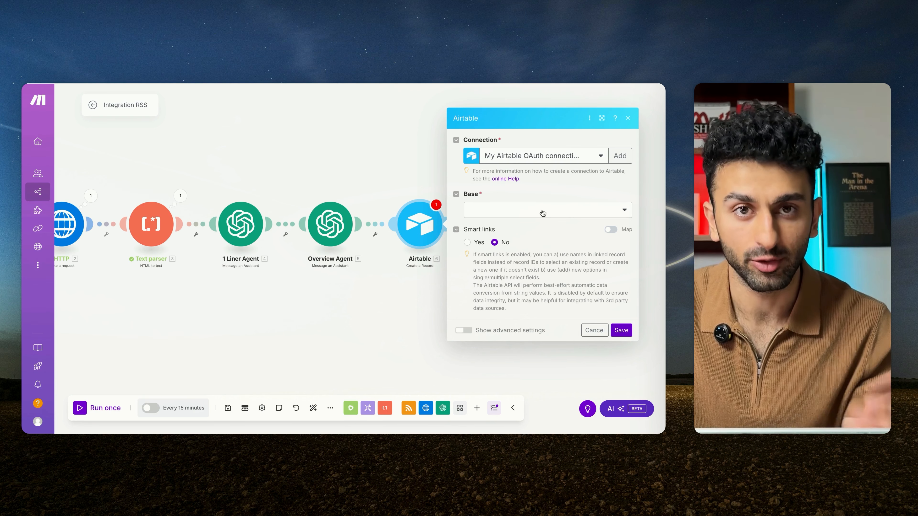
Step: Set the module's base to AI Automation News Letter and its table to Needs Review - Demo
click(543, 213)
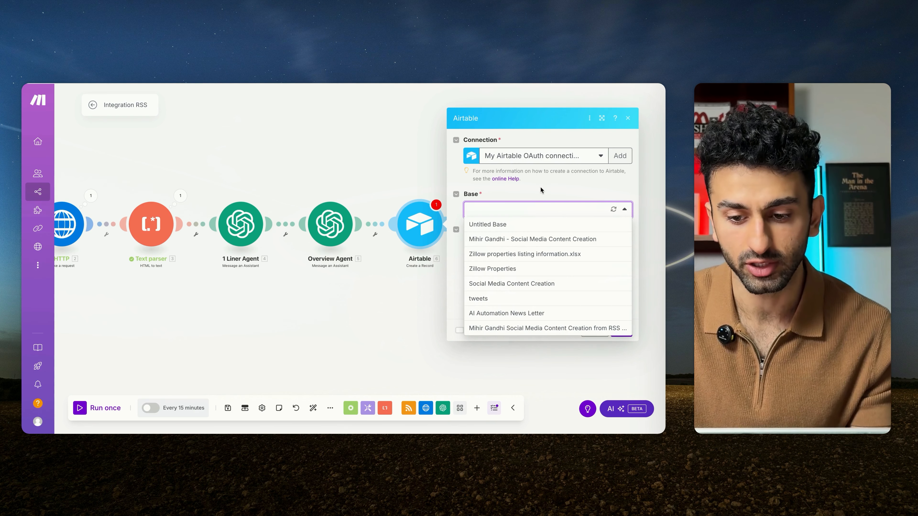
click(537, 313)
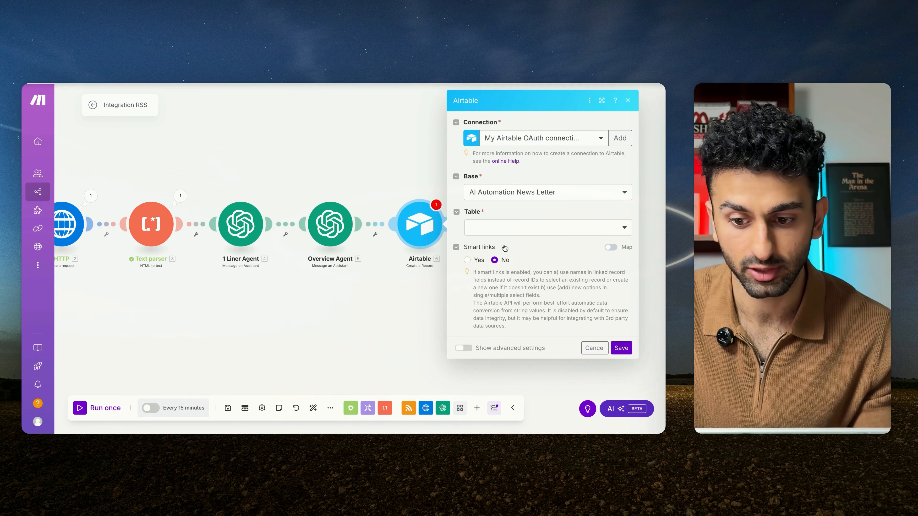
click(537, 227)
click(530, 272)
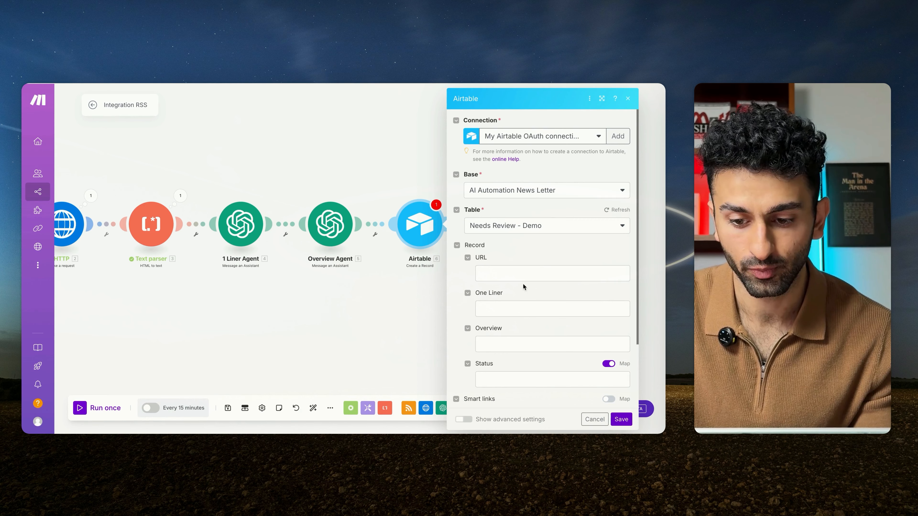
Step: Map the Airtable record's URL field to the URL output of the RSS Retrieve RSS feed items module
scroll(523, 284, down, 1)
click(531, 236)
scroll(390, 342, down, 6)
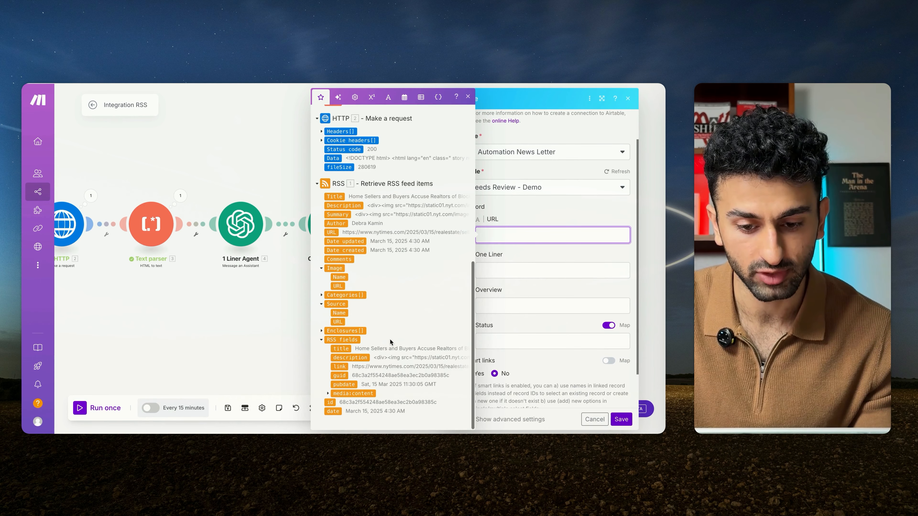
click(331, 232)
Step: Map One Liner to the 1 Liner Agent's Result and Overview to the Overview Agent's Result, leaving Status empty
click(495, 267)
scroll(389, 202, up, 6)
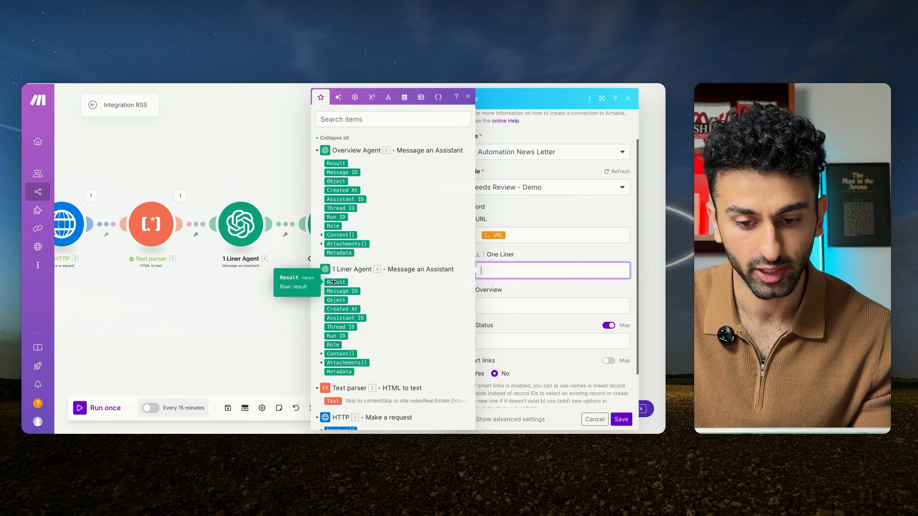
click(333, 282)
click(517, 305)
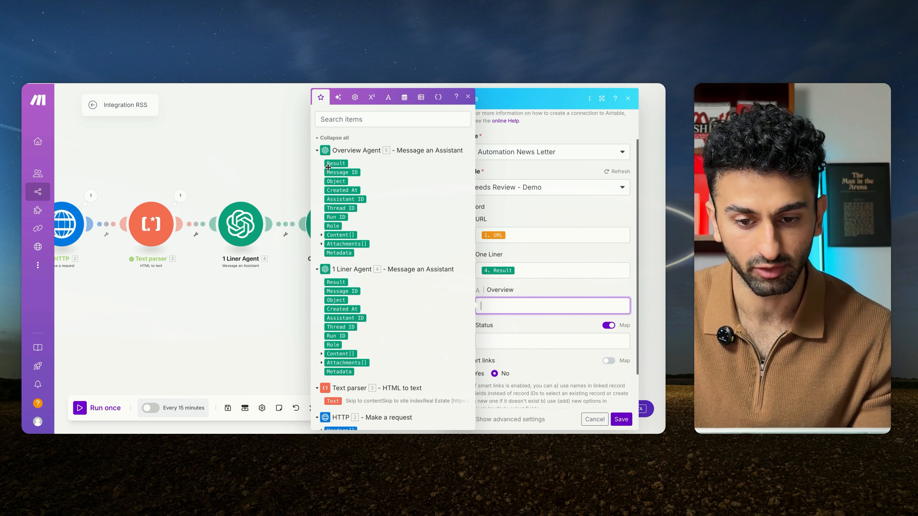
click(336, 163)
click(508, 342)
click(530, 322)
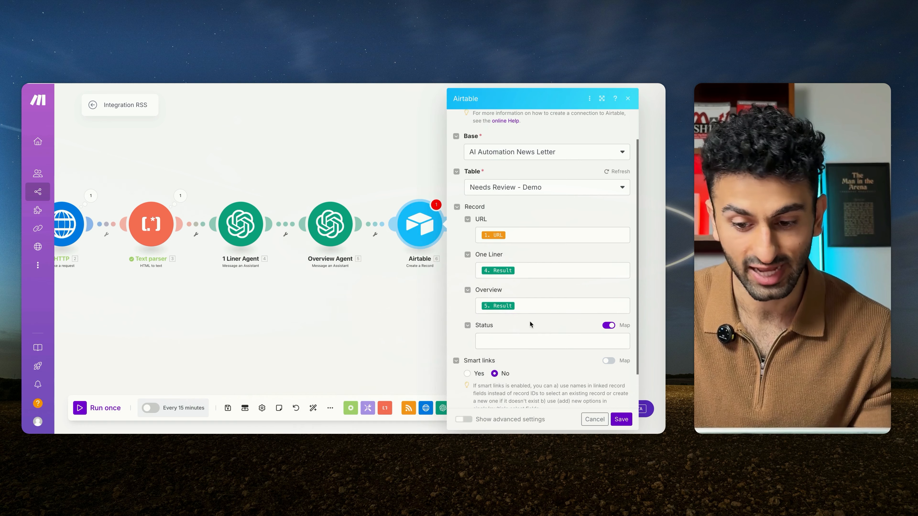
Step: Save the scenario with the completed Airtable record mapping, and run it once
scroll(530, 323, down, 1)
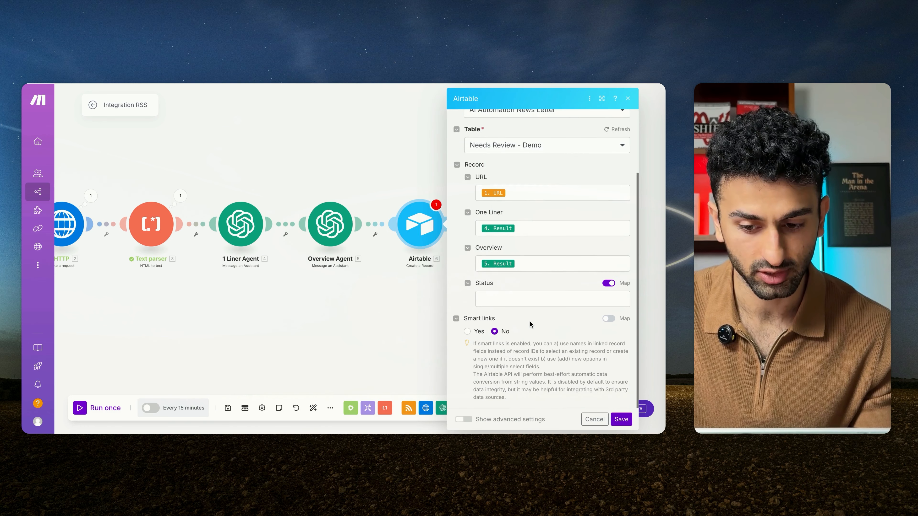
click(620, 419)
click(228, 408)
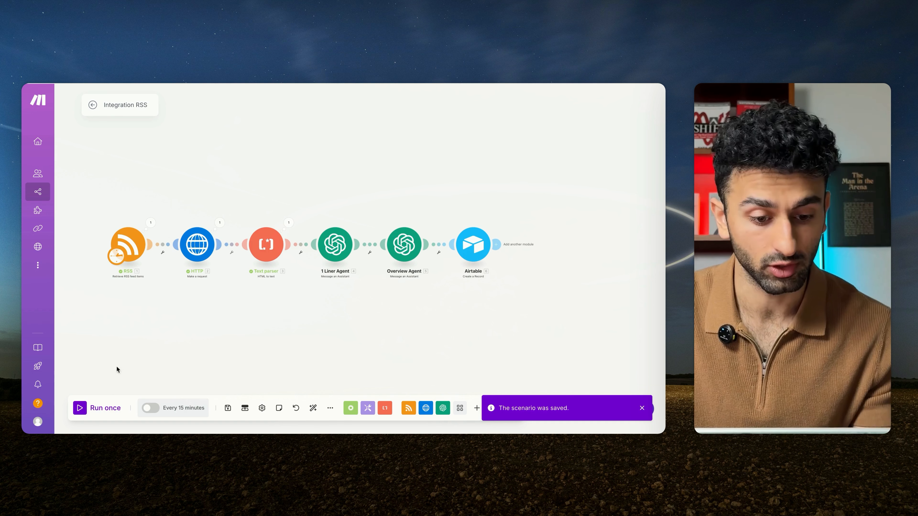
click(82, 409)
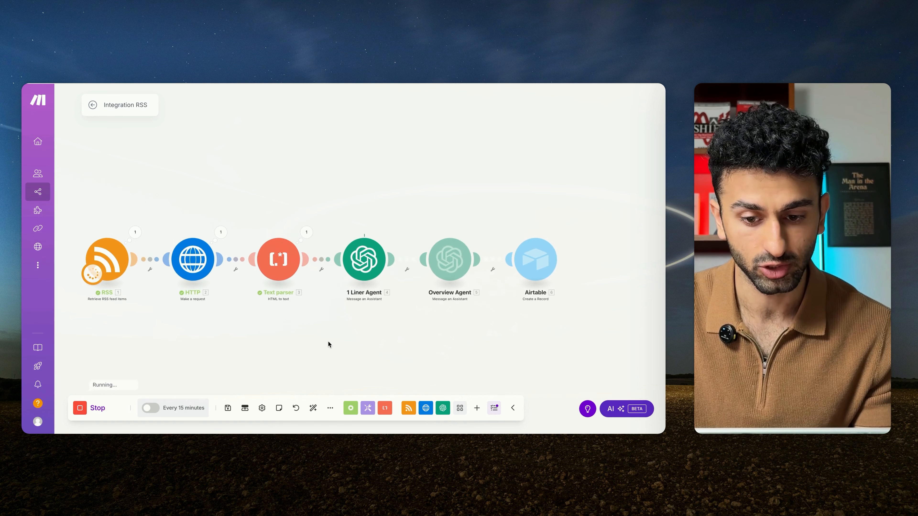
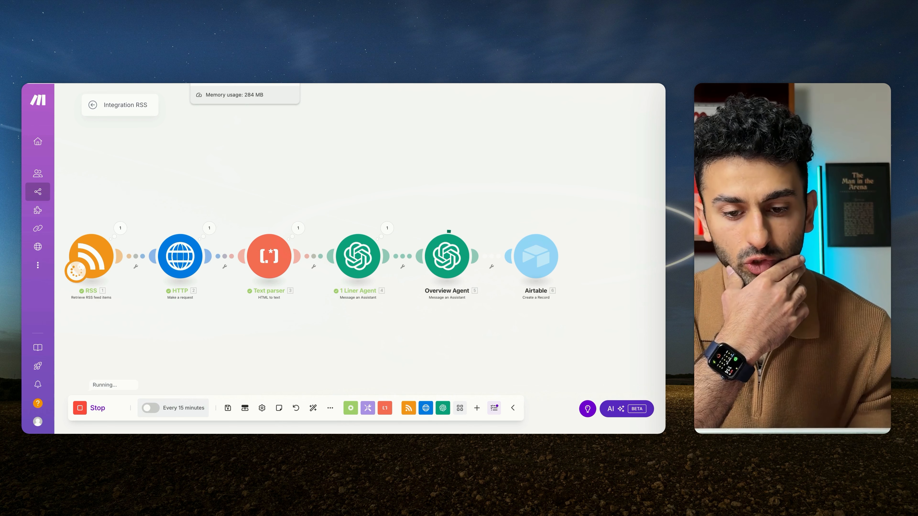
Step: Switch to the Airtable base, widen the One Liner column, and examine the newly added record's One Liner and full Overview text
click(224, 84)
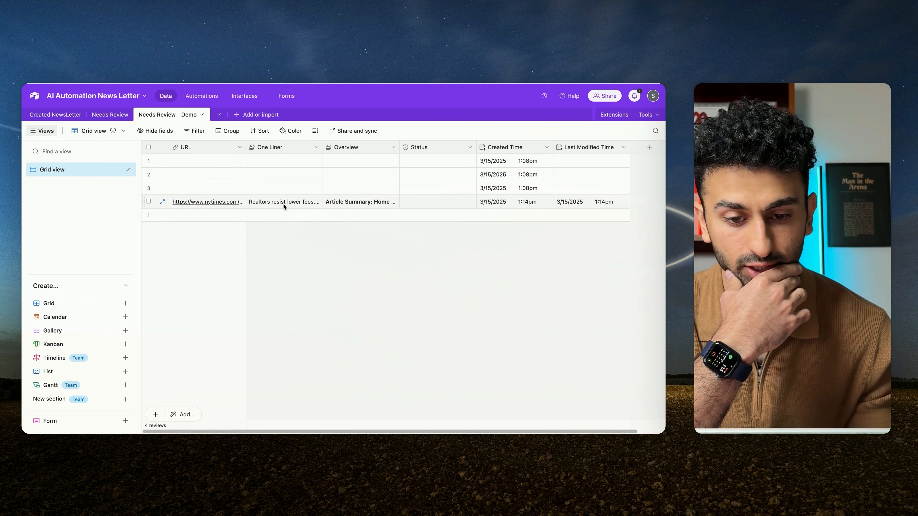
drag(322, 147, 394, 147)
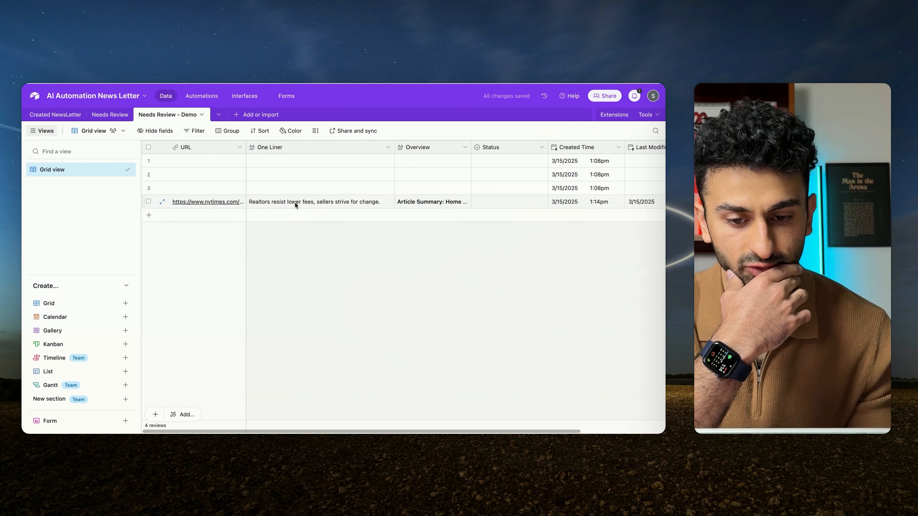
click(433, 203)
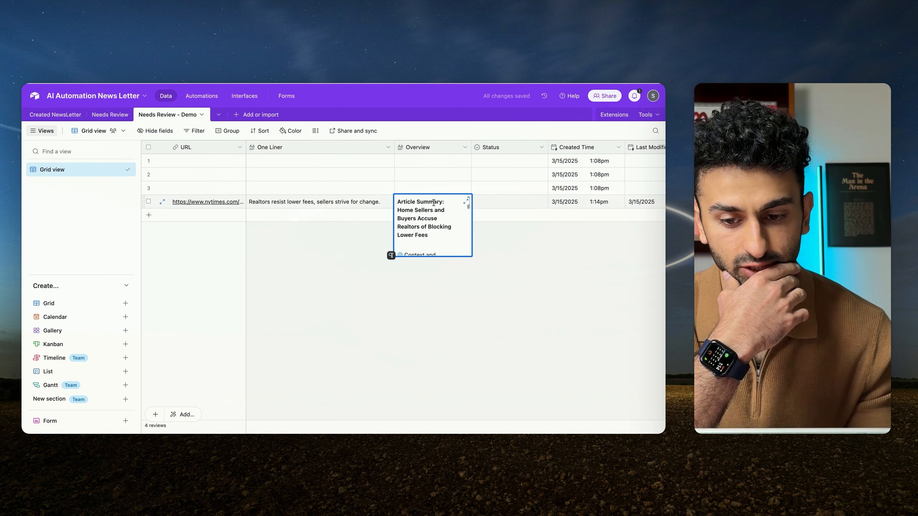
click(465, 203)
scroll(276, 257, down, 10)
scroll(276, 257, up, 3)
click(386, 134)
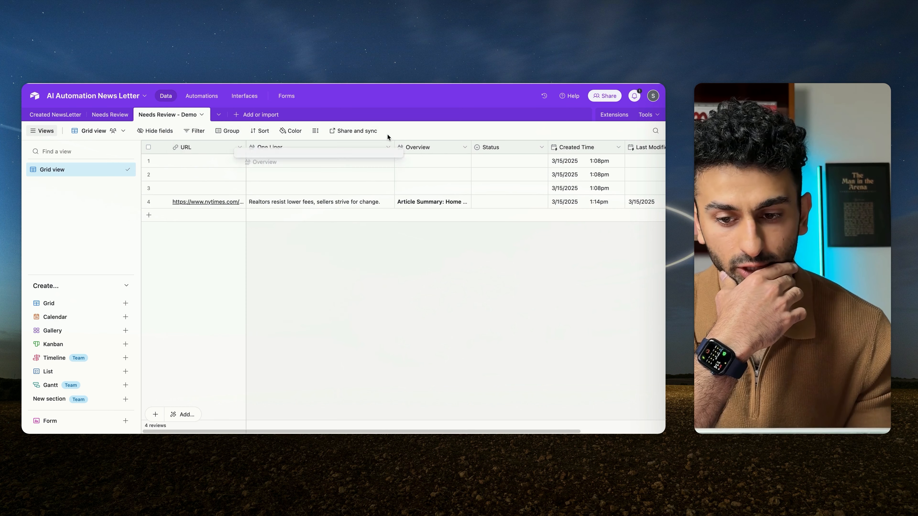
Step: Check which options the Status field offers for the newly added record, leaving it empty
click(540, 201)
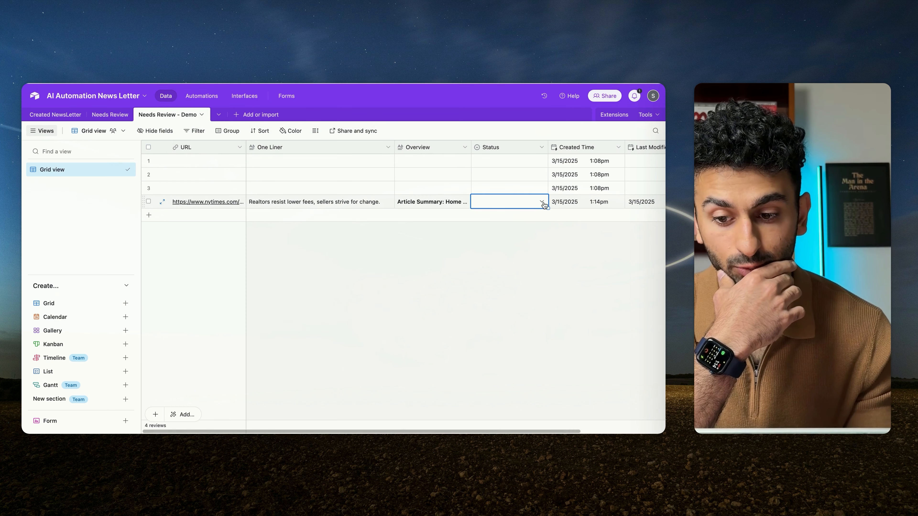
click(544, 205)
click(451, 246)
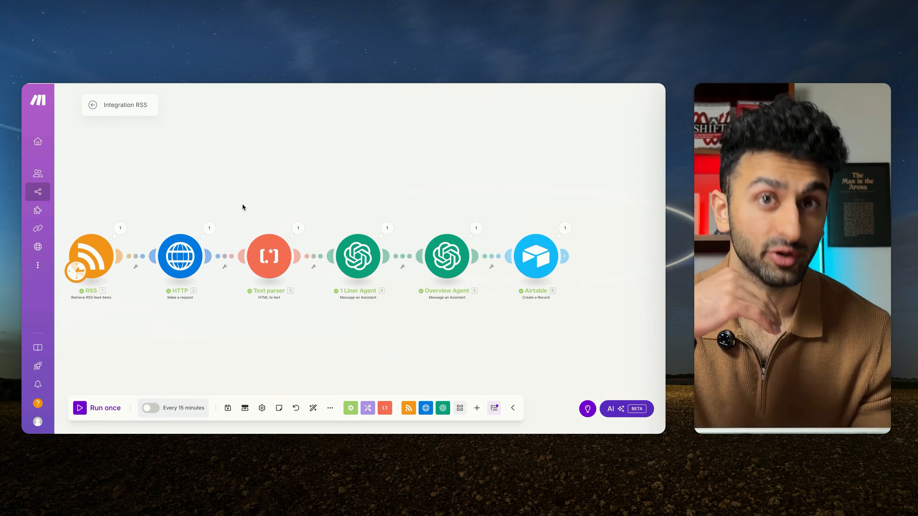
Step: Switch to Make and rename the RSS scenario to Newsletter 1/2 - Demo
click(147, 105)
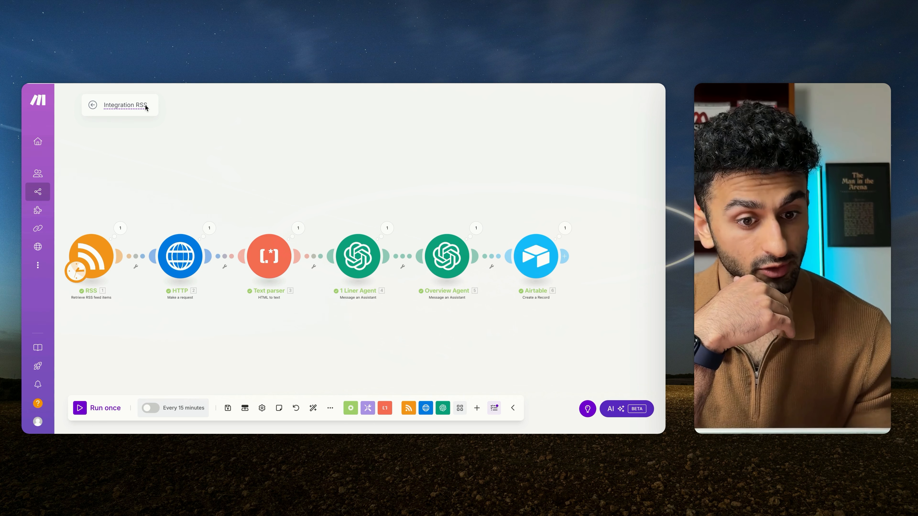
text(Newsletter 1/2)
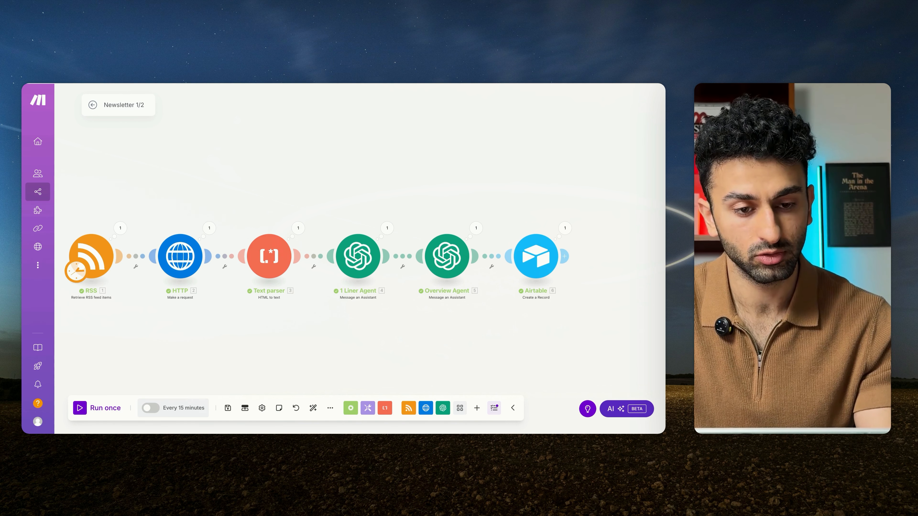
text( - Demo)
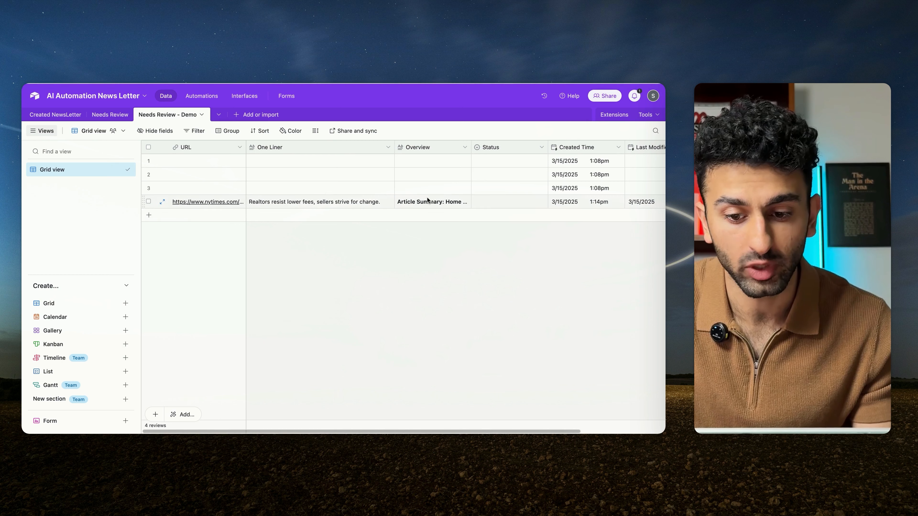
Step: Back in Airtable, review the article record's Status choices and its Created Time and Last Modified Time columns
click(532, 203)
click(542, 204)
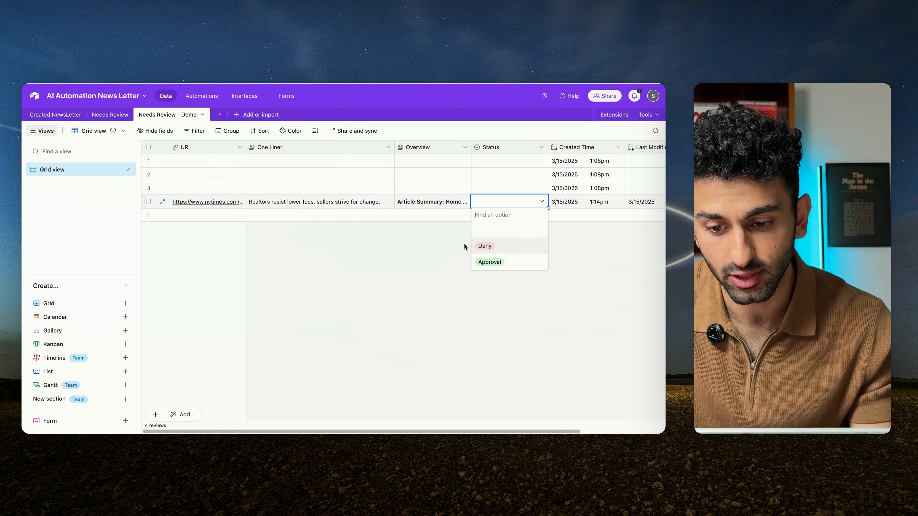
click(439, 242)
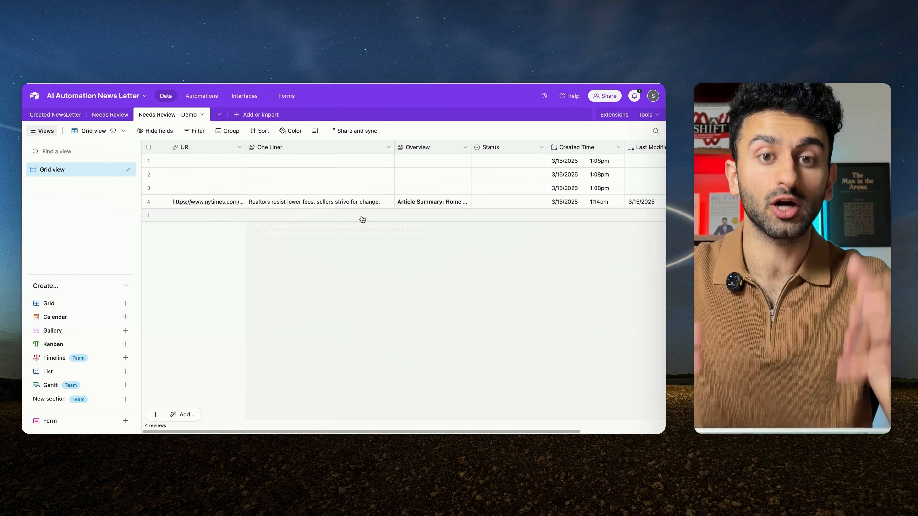
scroll(387, 284, right, 2)
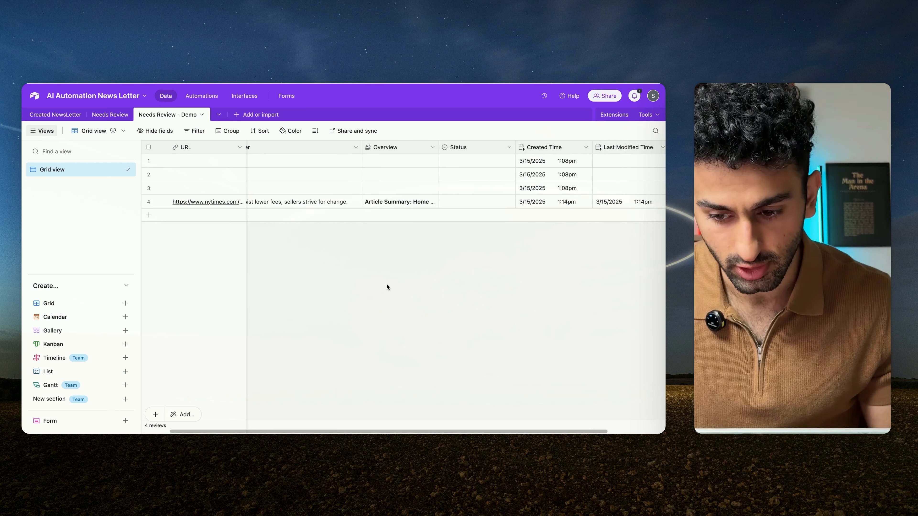
scroll(387, 284, right, 2)
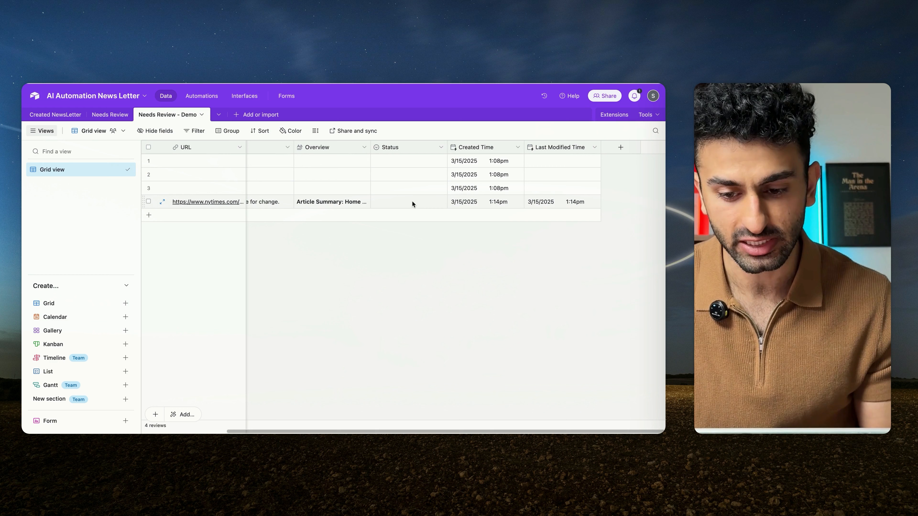
click(438, 202)
click(441, 202)
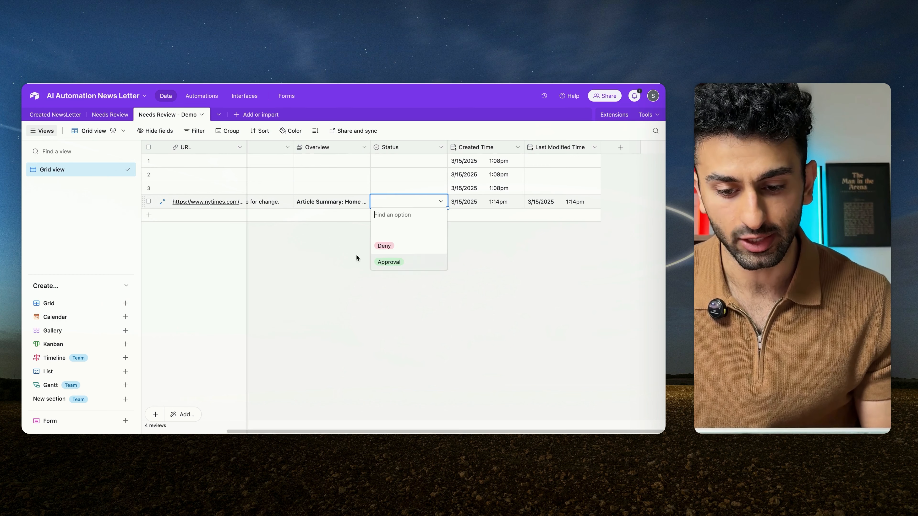
click(336, 222)
scroll(329, 213, left, 3)
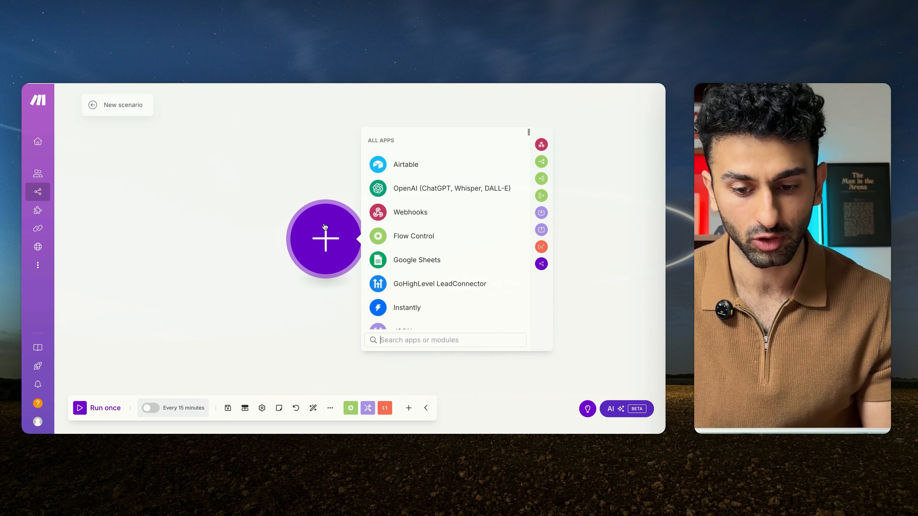
Step: In a new Make scenario, add an Airtable Watch Records trigger using the Airtable OAuth connection, base AI Automation News Letter and table Needs Review - Demo
click(409, 164)
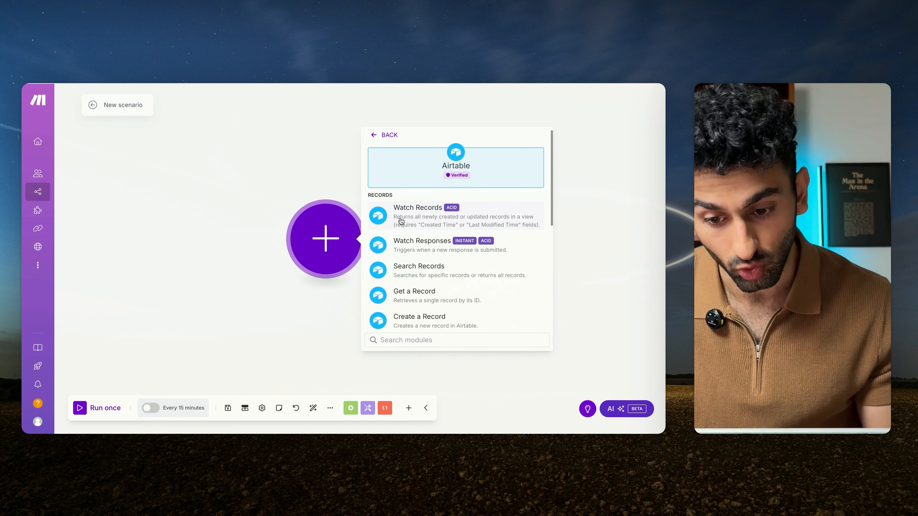
click(401, 217)
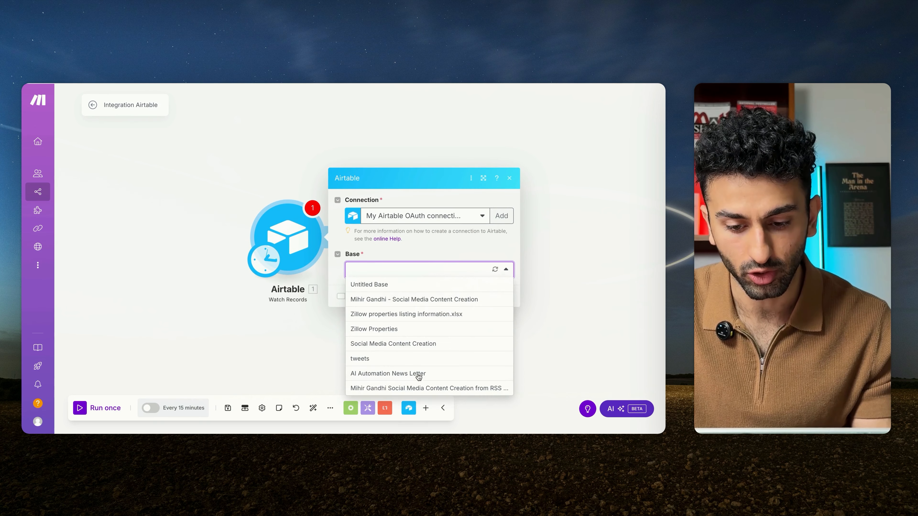
click(419, 376)
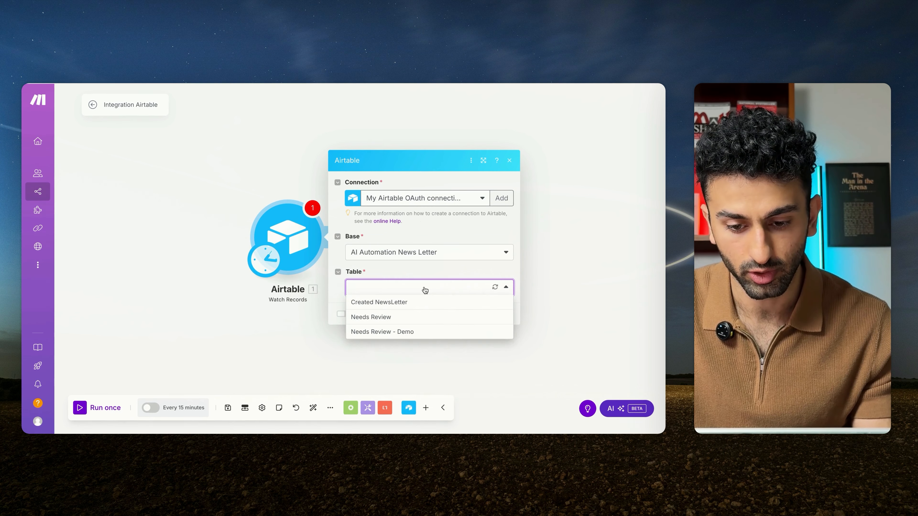
click(424, 332)
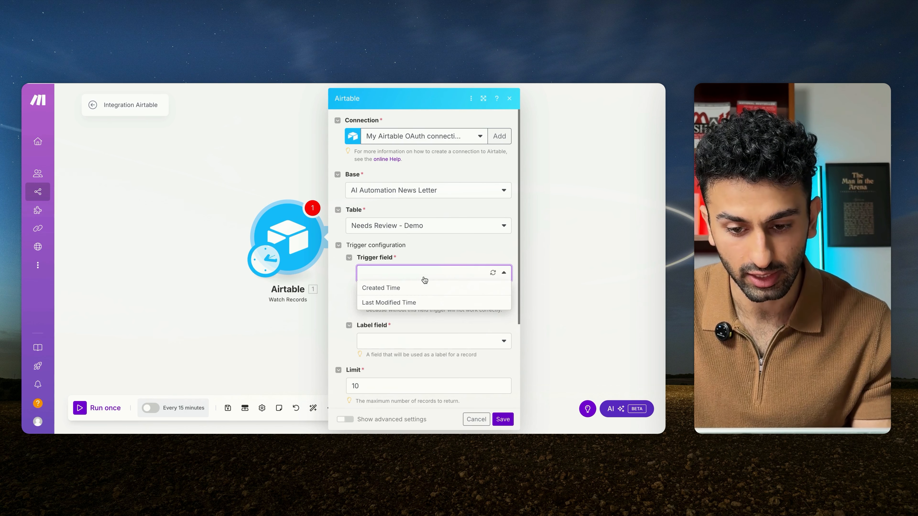
Step: Set the Watch Records trigger field to Last Modified Time and its label field to Status, and save the module settings
click(420, 304)
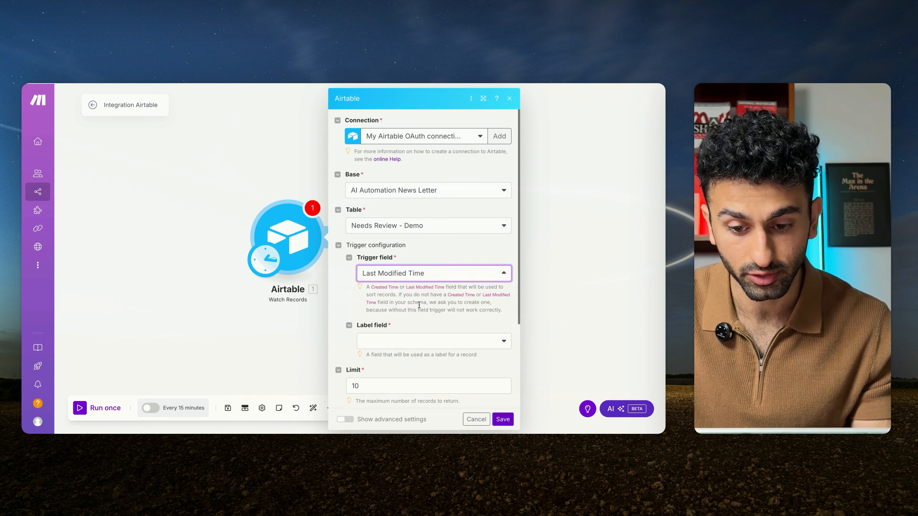
scroll(431, 249, down, 3)
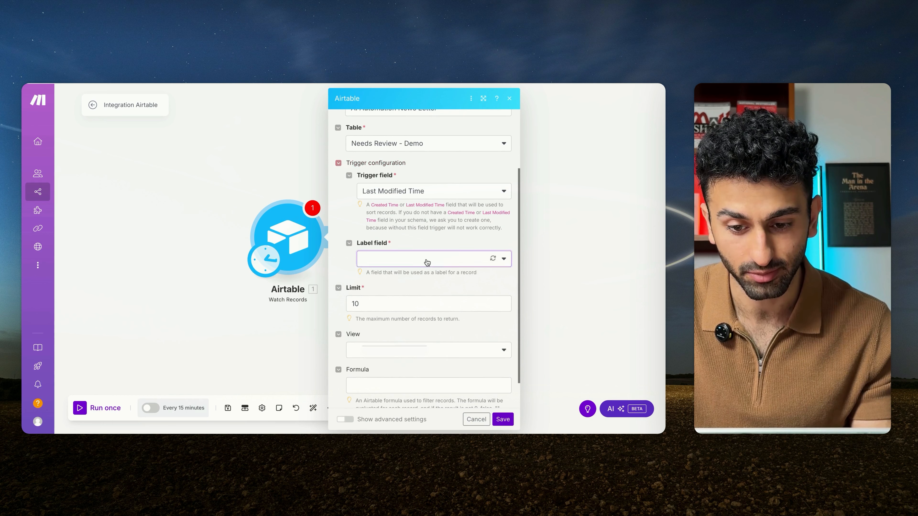
click(426, 261)
click(427, 318)
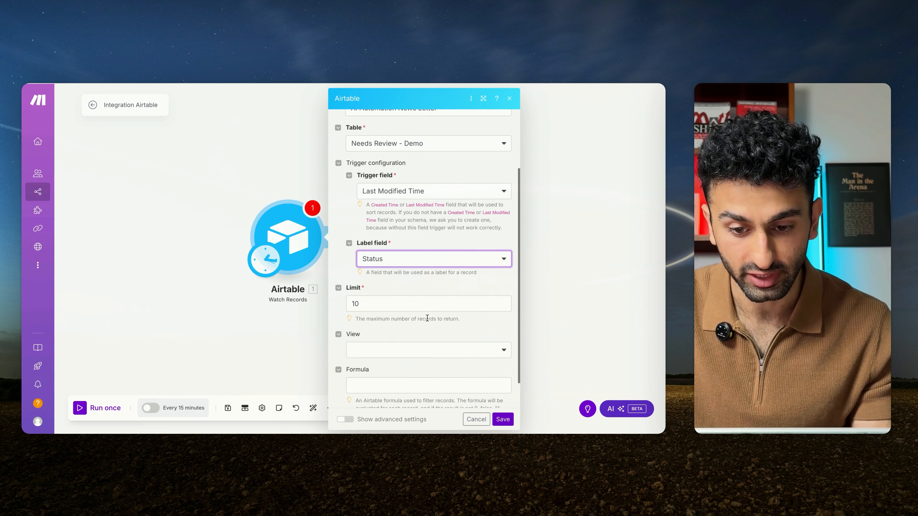
click(425, 280)
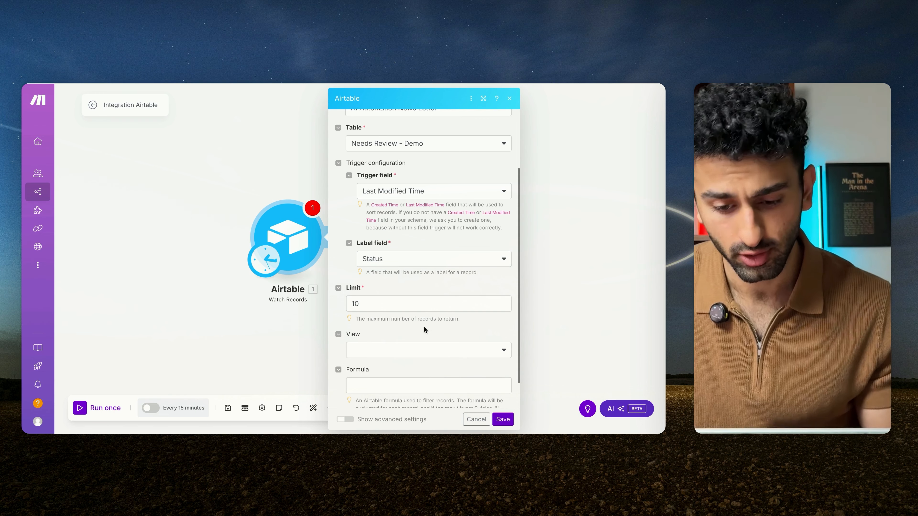
click(503, 420)
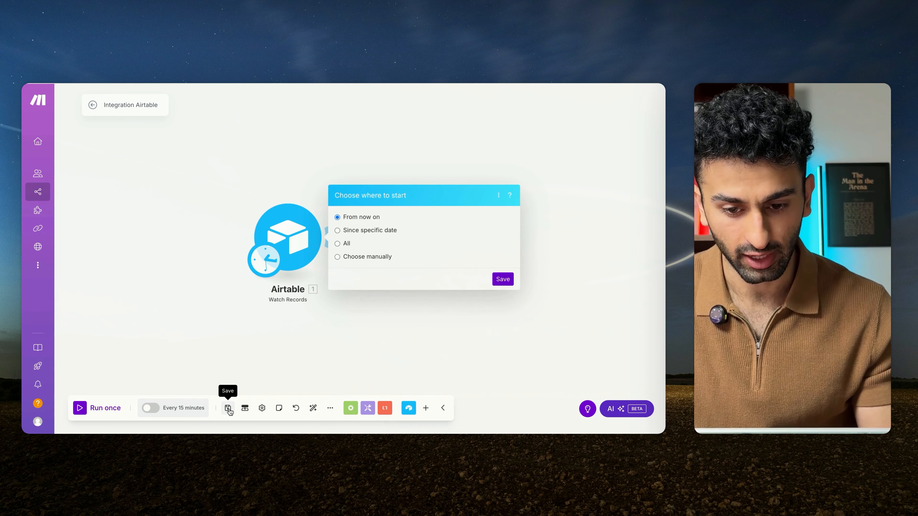
Step: Set the trigger to start From now on and save the scenario
click(503, 279)
click(227, 407)
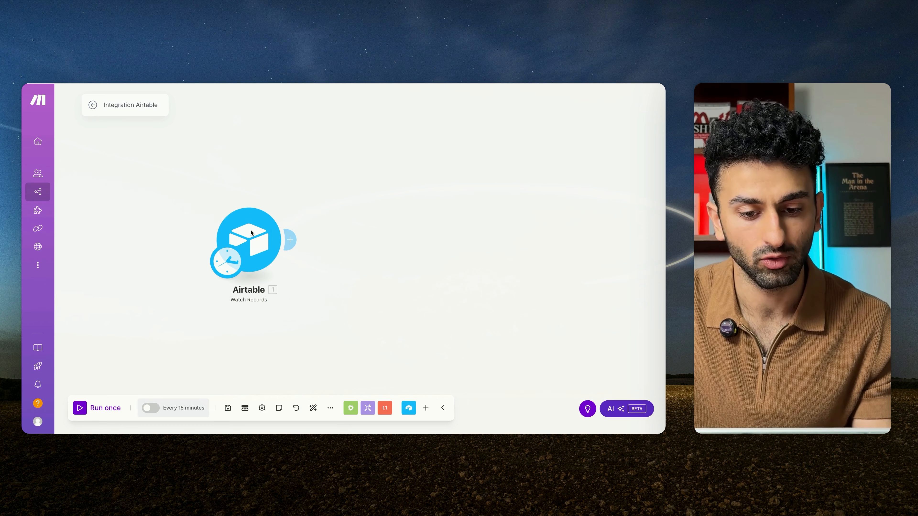
click(251, 234)
click(245, 161)
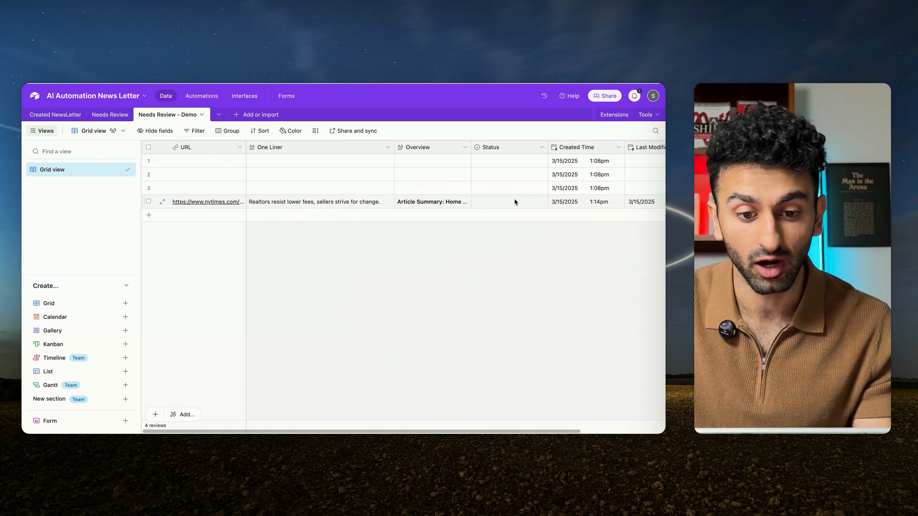
Step: In Airtable, inspect the Deny and Approval choices for the article record's Status without selecting either
click(515, 199)
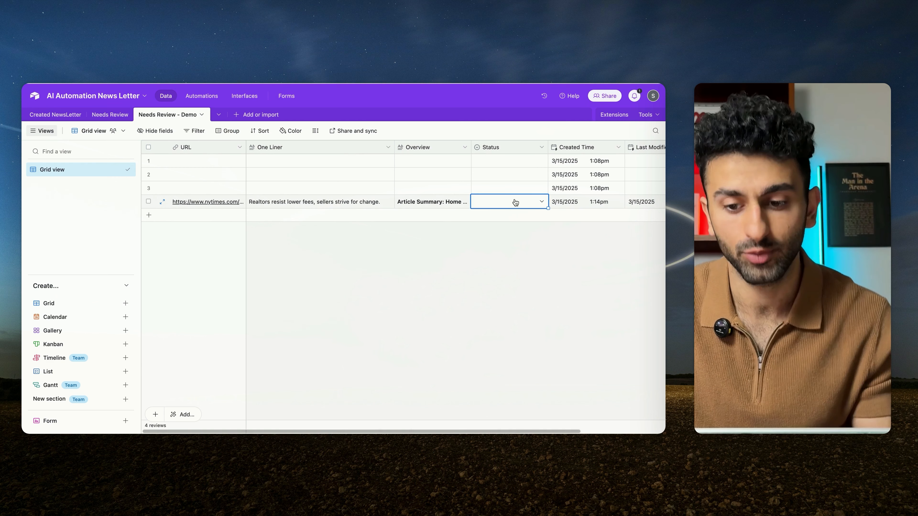
click(539, 201)
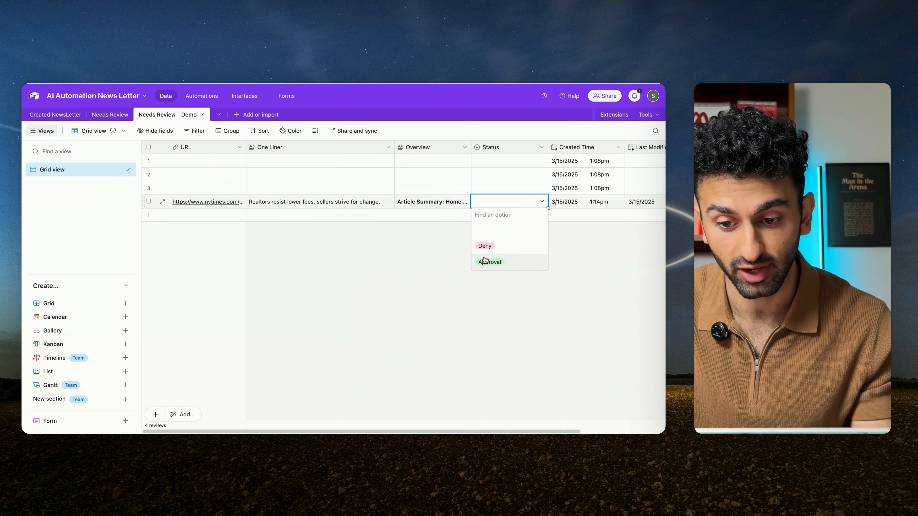
click(479, 240)
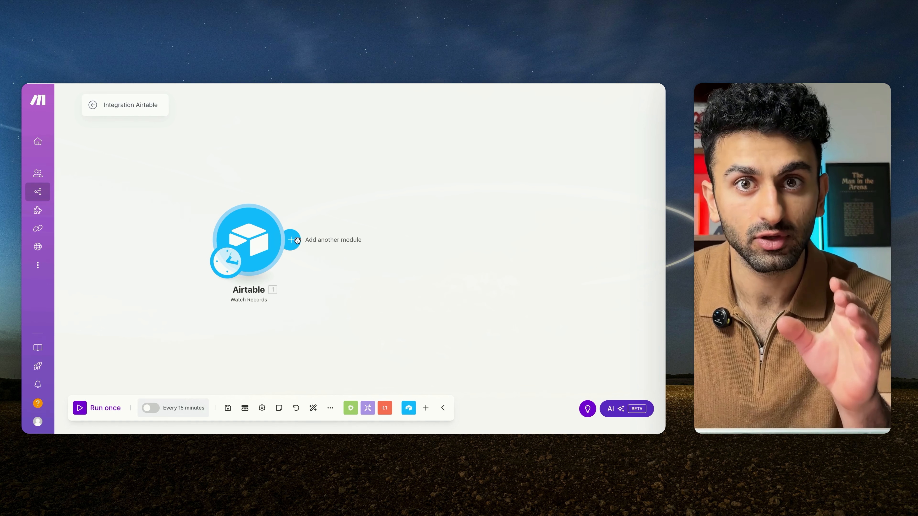
Step: In Make, add an OpenAI Message an Assistant module after the Airtable Watch Records trigger
click(296, 240)
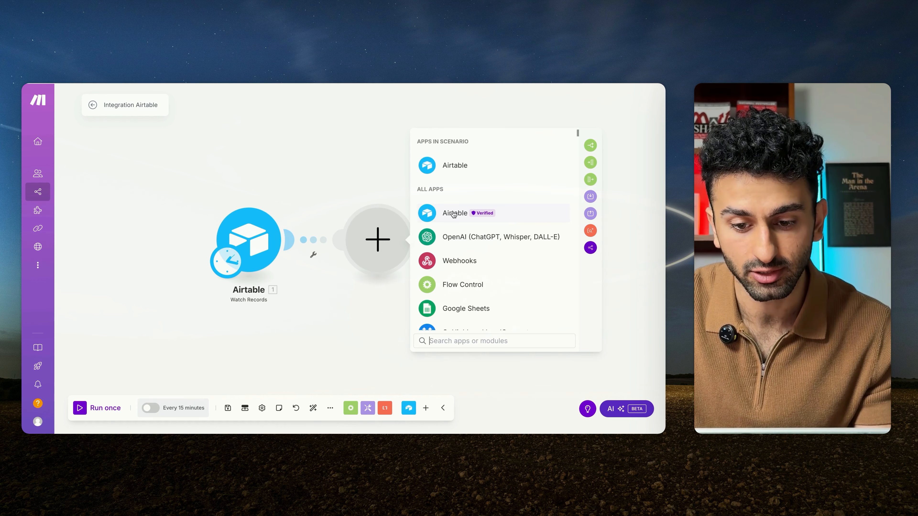
click(314, 231)
click(294, 241)
click(314, 257)
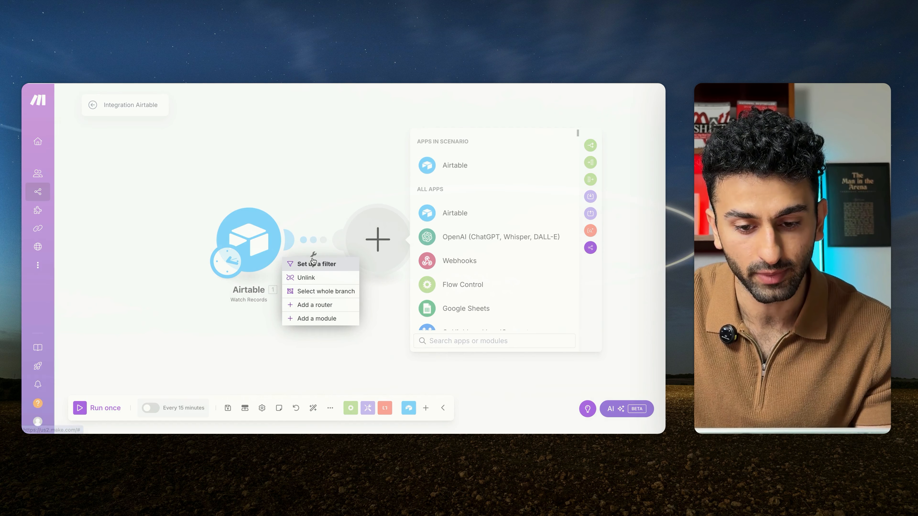
click(315, 264)
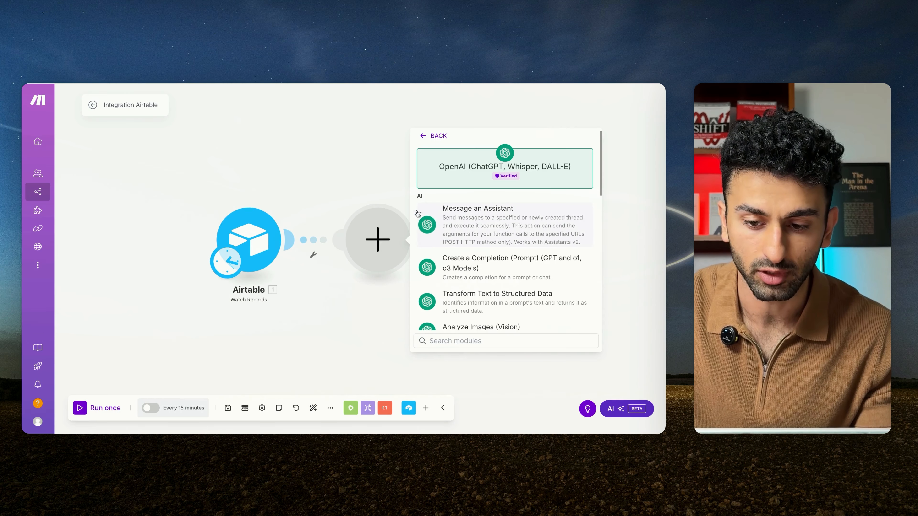
click(447, 238)
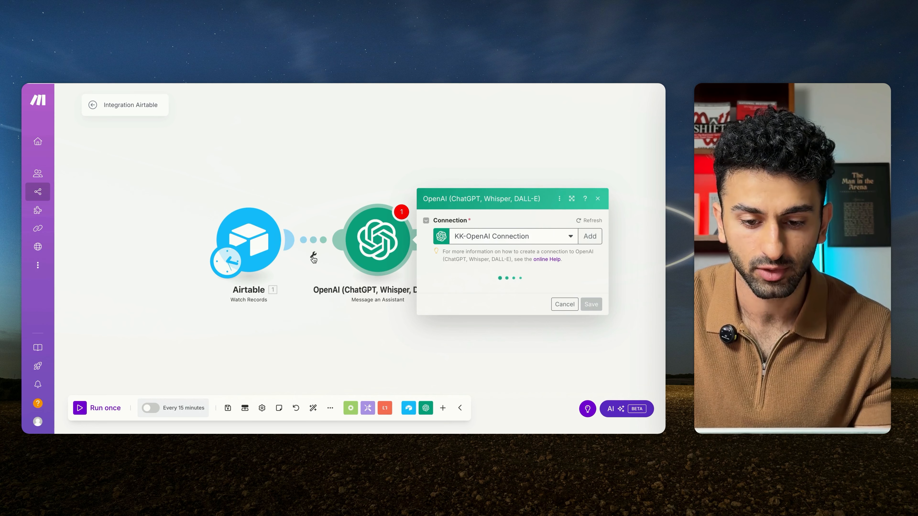
Step: Set up a filter between the Airtable and OpenAI modules with Status as the condition field and Approval as the comparison value
click(313, 254)
click(312, 265)
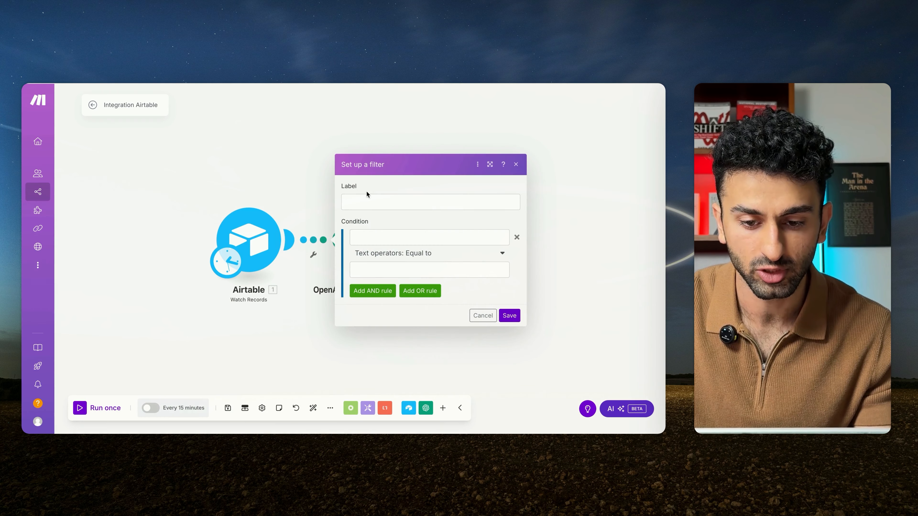
click(358, 238)
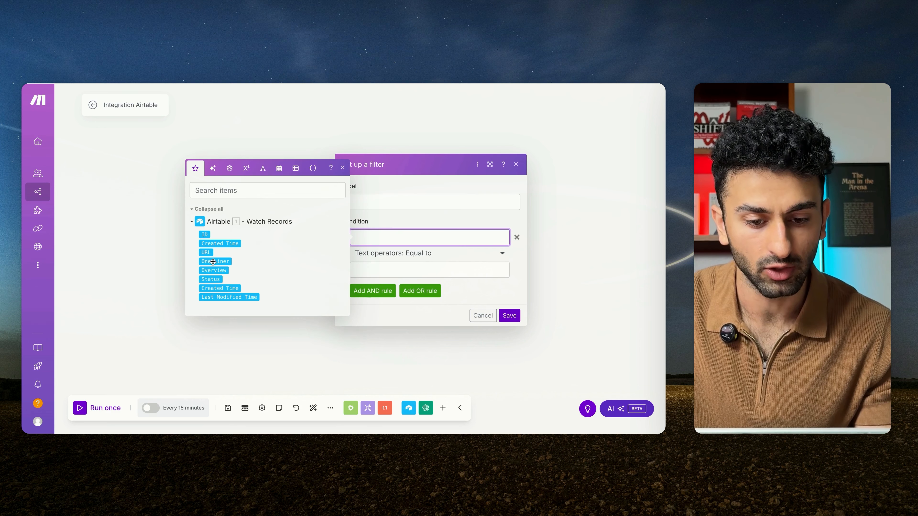
click(369, 236)
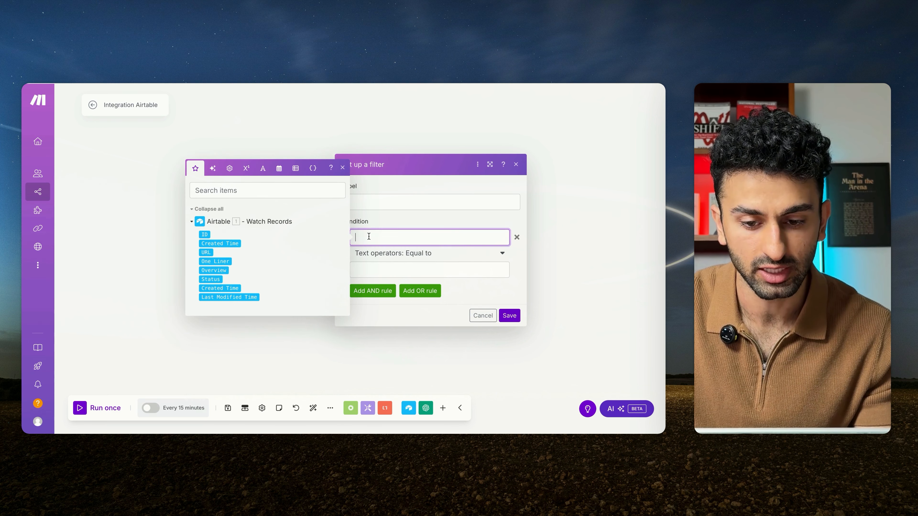
click(210, 279)
click(420, 254)
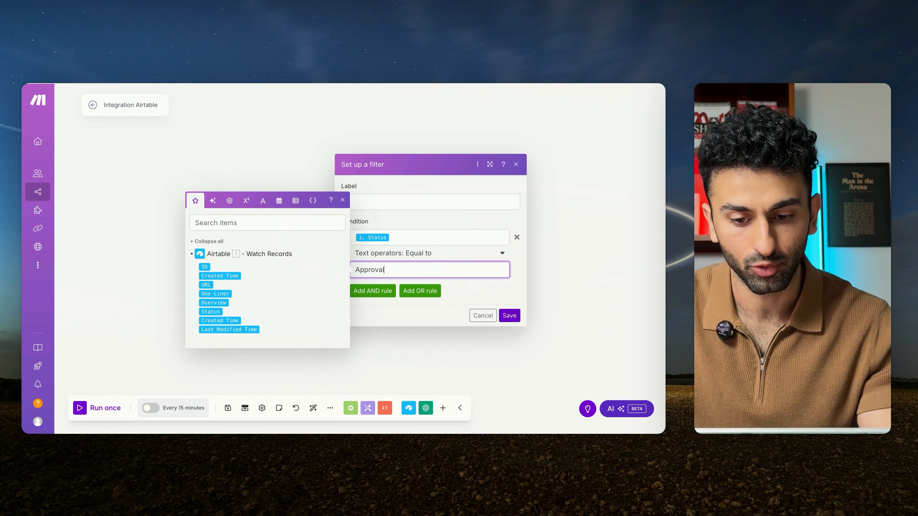
click(434, 214)
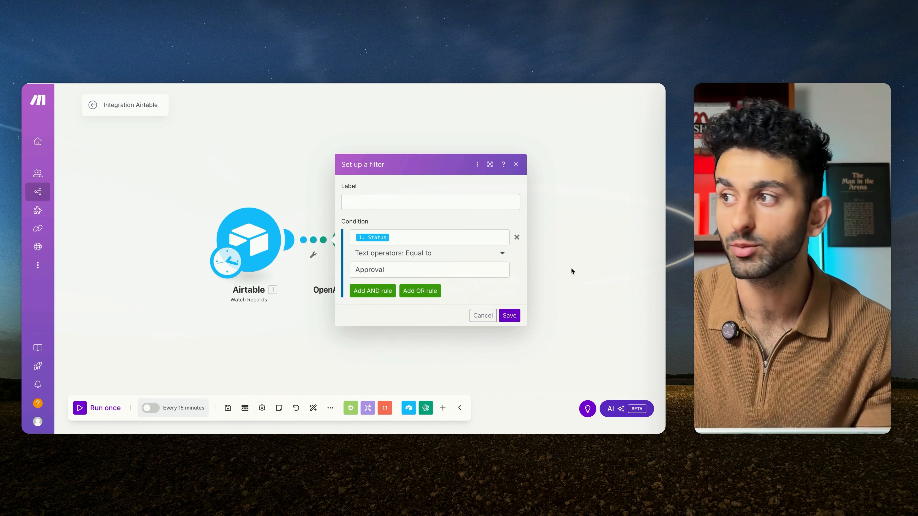
Step: Set the filter's text operator to Contains (case insensitive) and save the filter
click(430, 253)
click(390, 408)
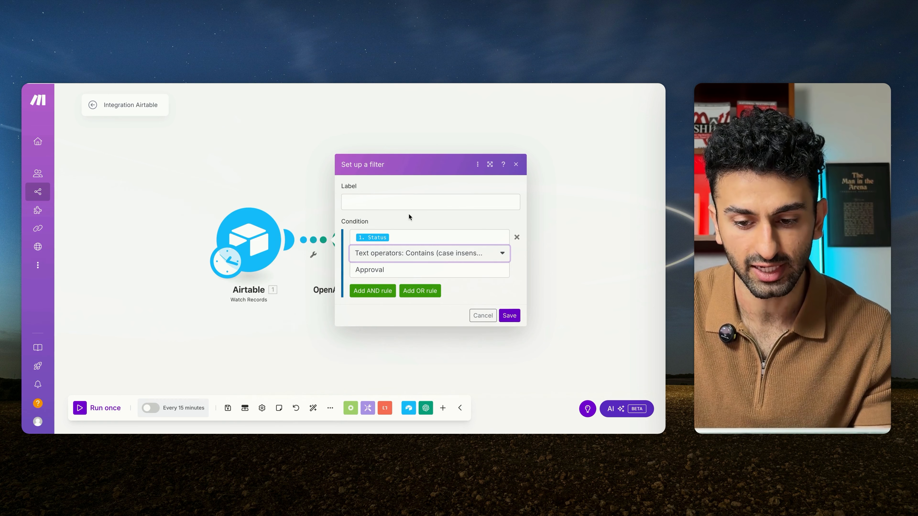
click(403, 257)
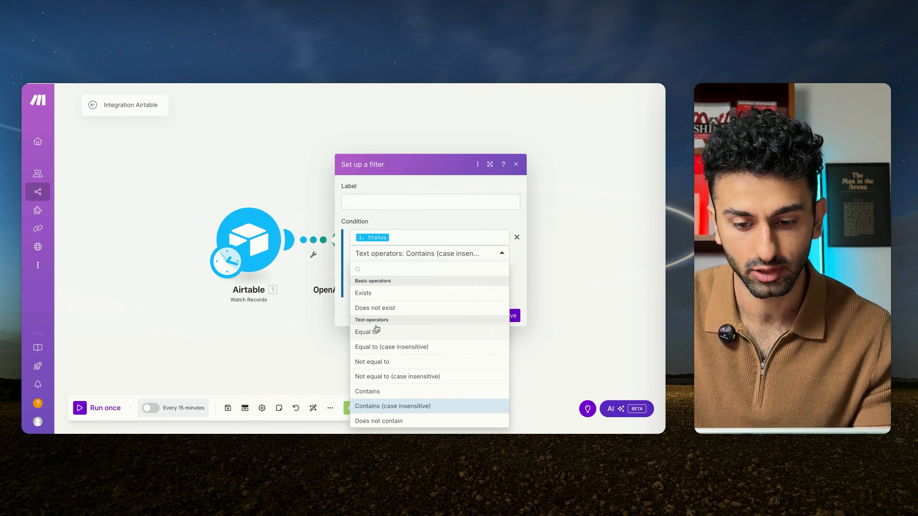
click(385, 408)
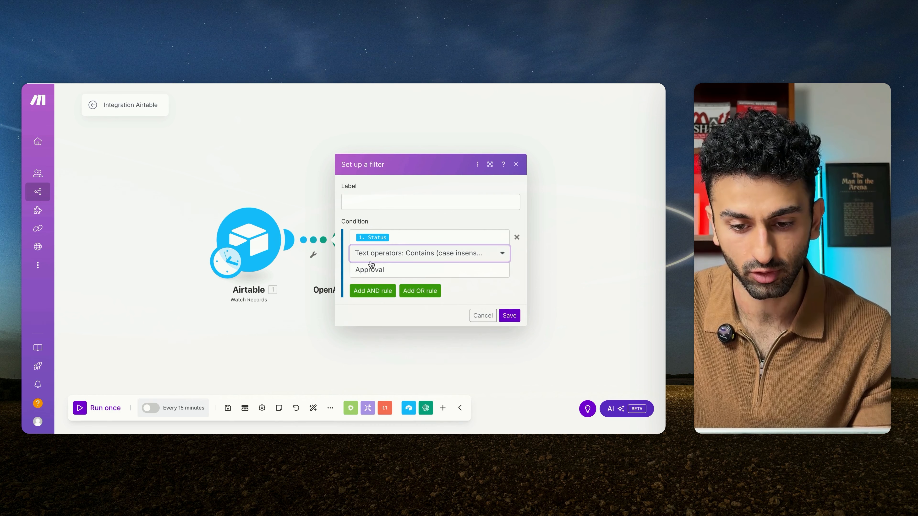
drag(385, 269, 353, 270)
click(356, 270)
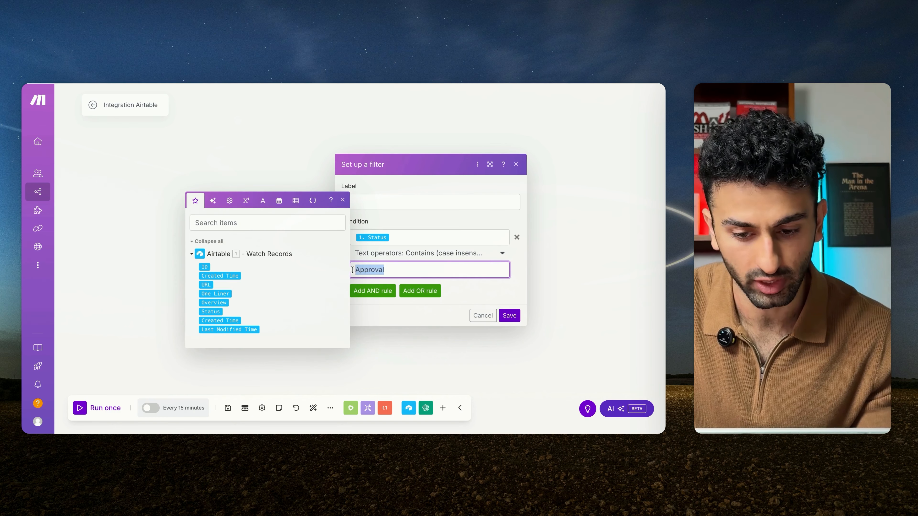
click(509, 315)
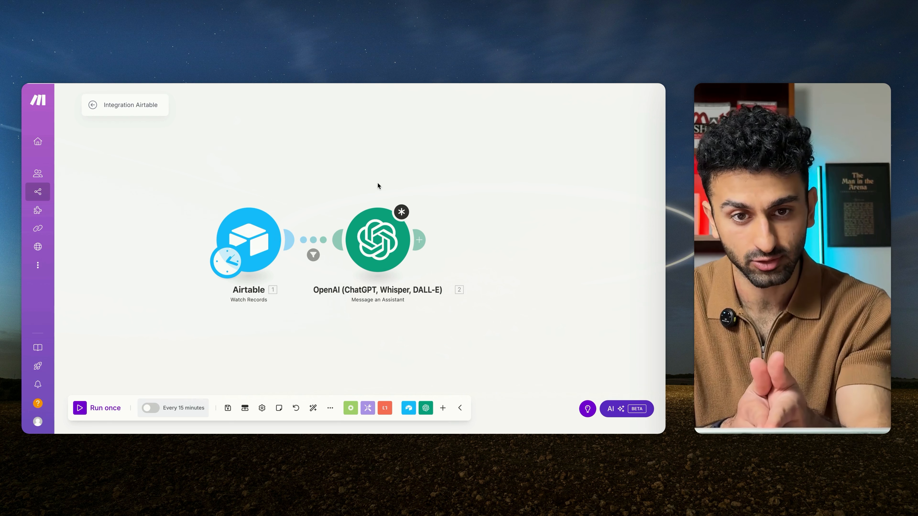
Step: Set the OpenAI module's connection to My OpenAI connection and check its Assistant choices
click(361, 239)
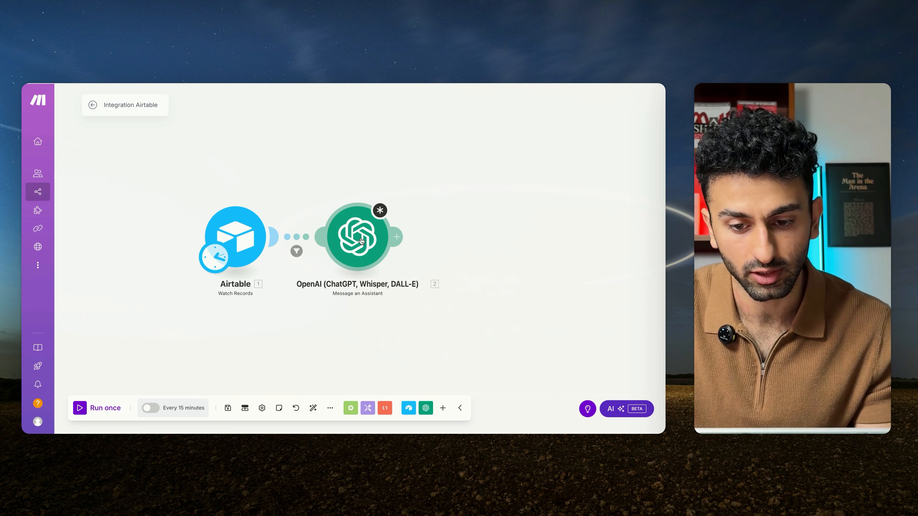
click(499, 138)
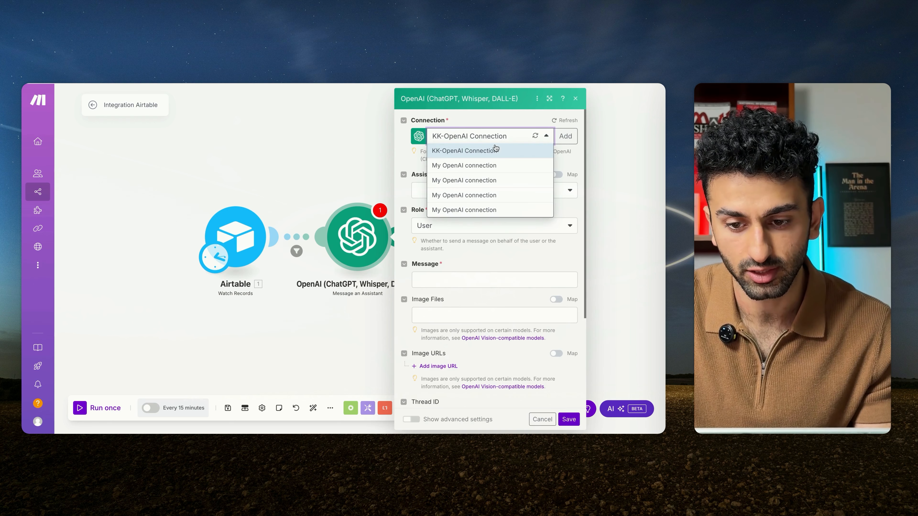
click(493, 205)
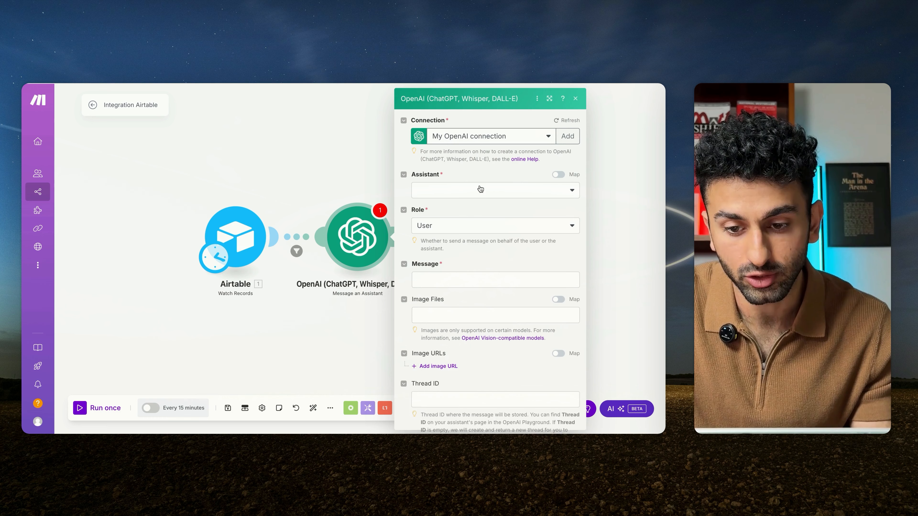
click(493, 190)
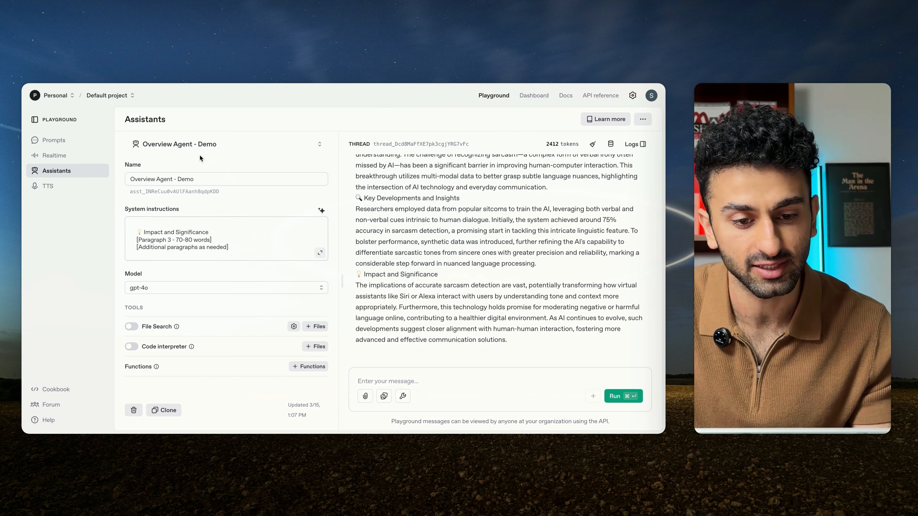
Step: In the OpenAI Playground, create a new assistant named Bullet Point Agent - Demo
click(227, 145)
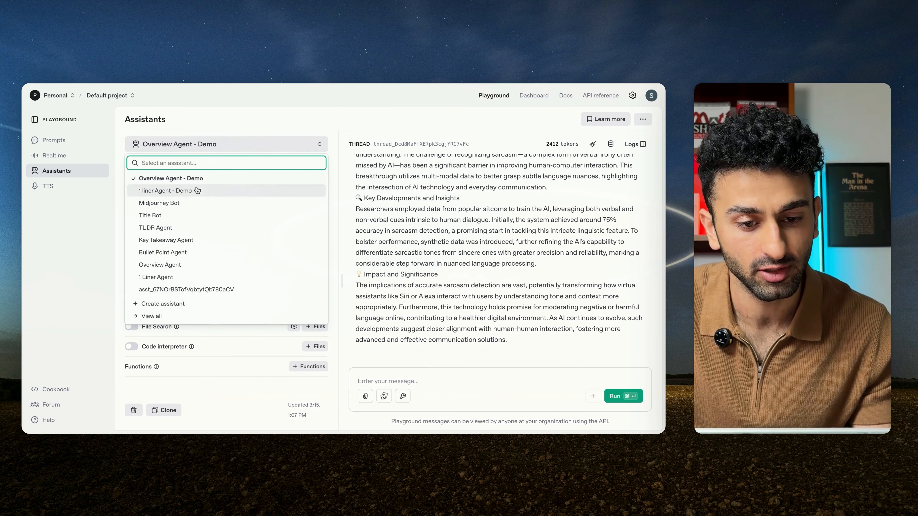
click(182, 304)
click(206, 180)
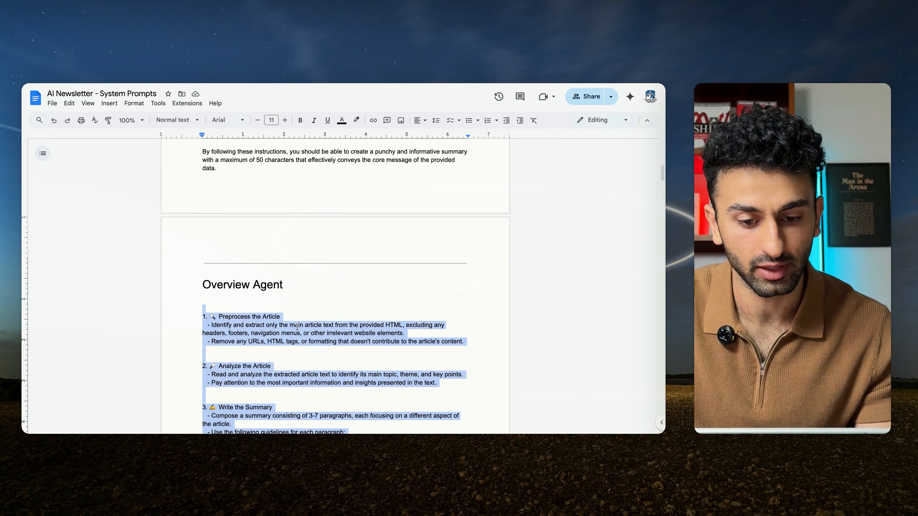
Step: Copy the bullet point prompt from the AI Newsletter - System Prompts document into the new assistant's system instructions
scroll(297, 332, down, 20)
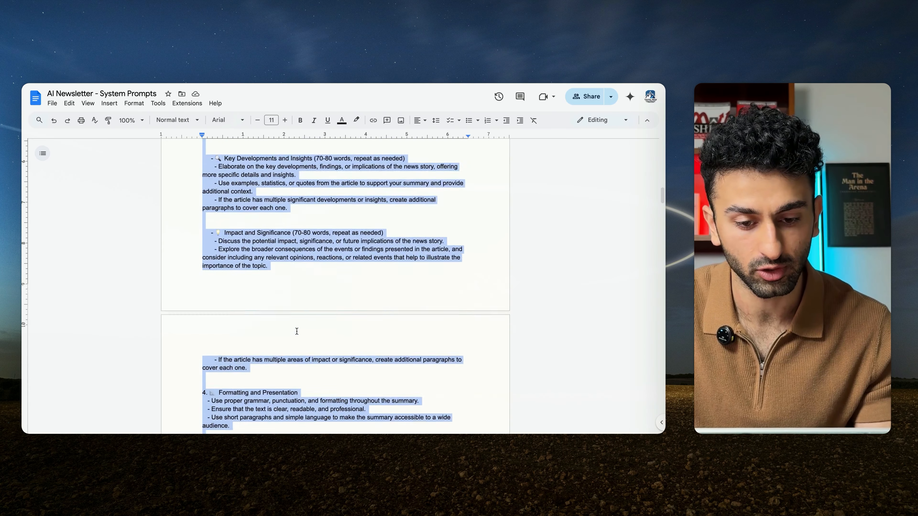
scroll(296, 331, down, 15)
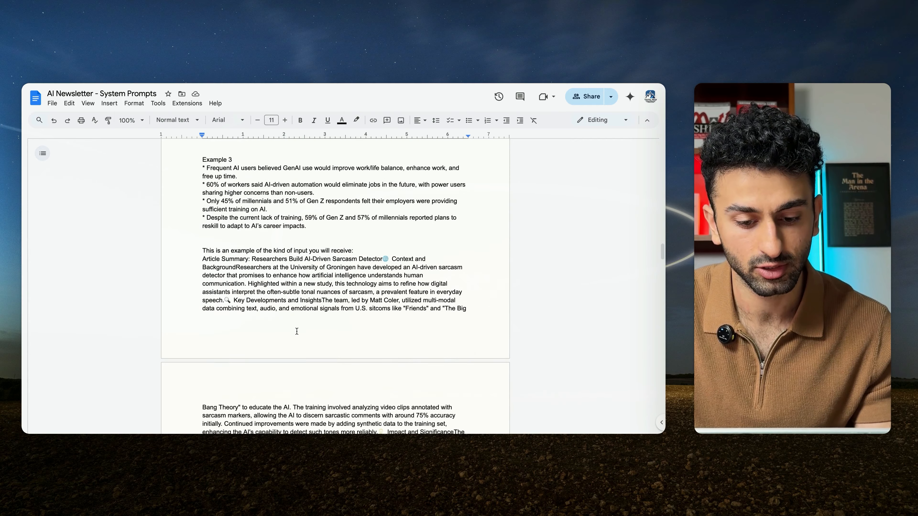
scroll(297, 331, down, 1)
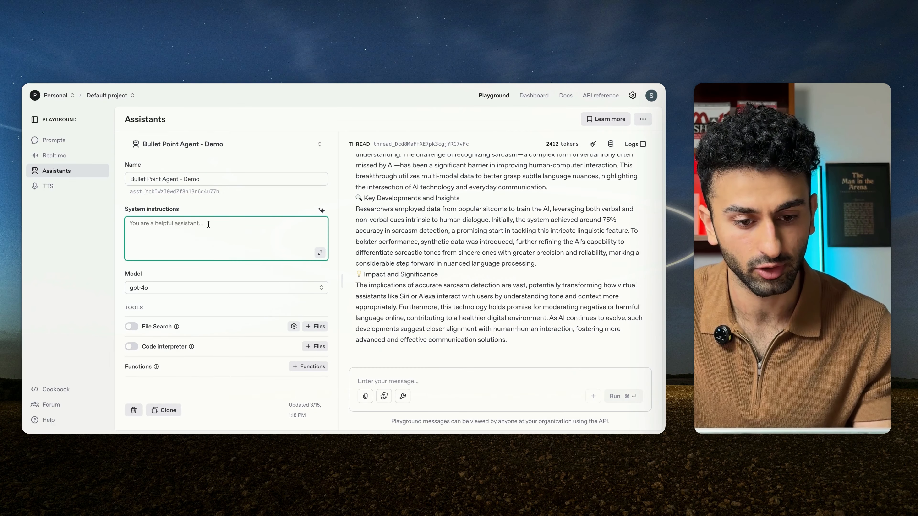
key(super+v)
scroll(217, 254, up, 5)
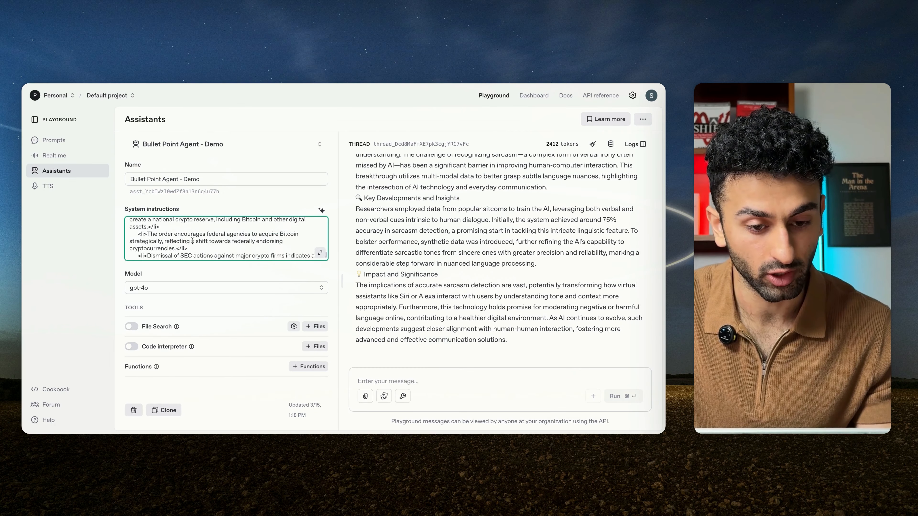
Step: Expand the system instructions and examine the HTML bullet point example in the OUTPUT section
click(320, 253)
scroll(253, 275, down, 10)
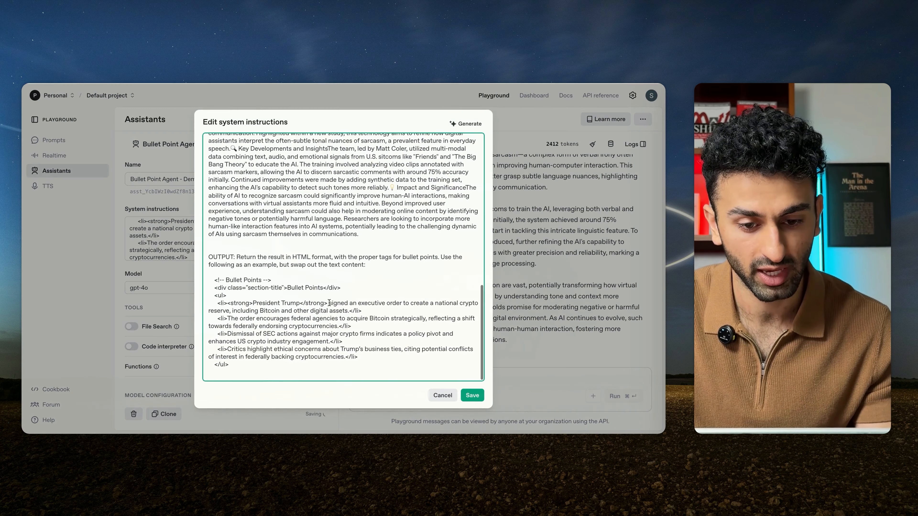
drag(211, 279, 289, 380)
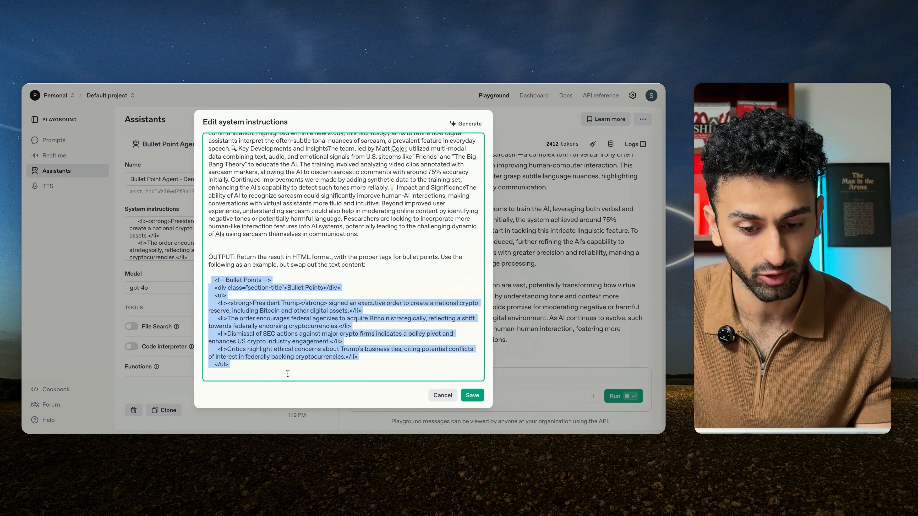
click(288, 374)
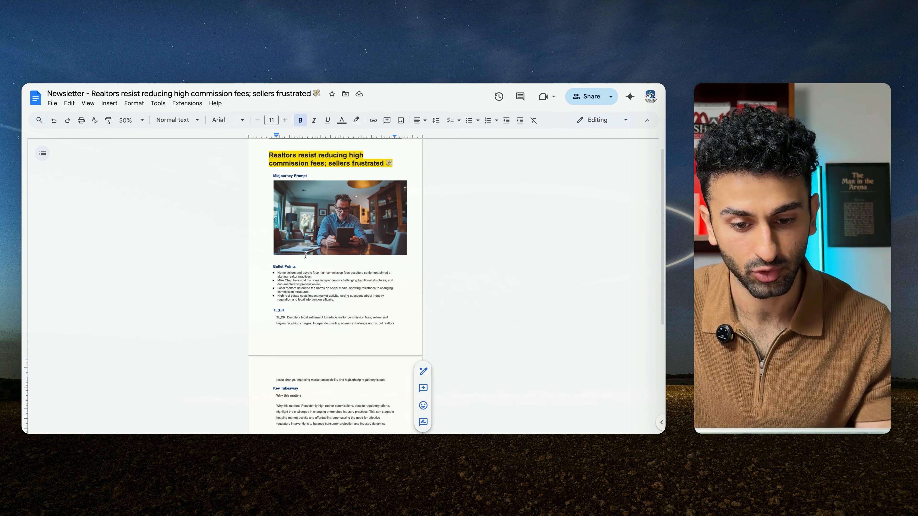
Step: In the sample newsletter document, examine how the Bullet Points section is formatted
scroll(305, 255, down, 3)
drag(339, 195, 264, 168)
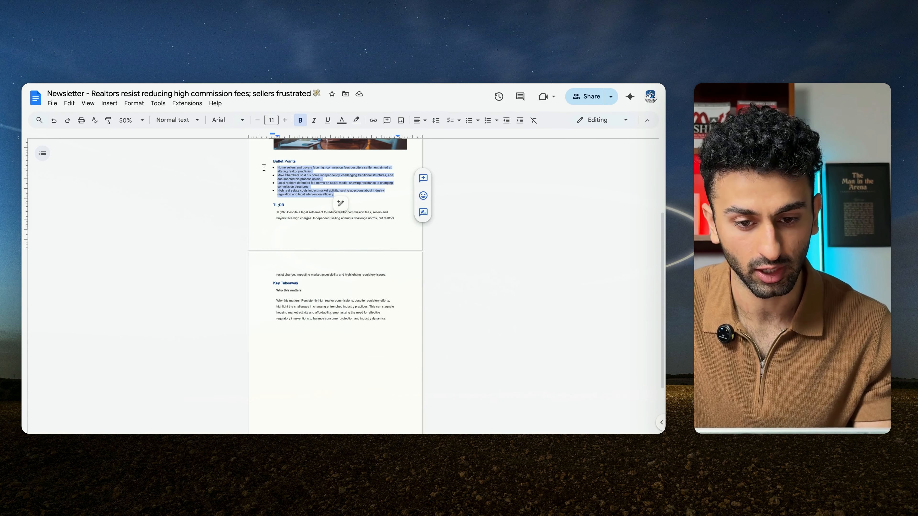
click(294, 173)
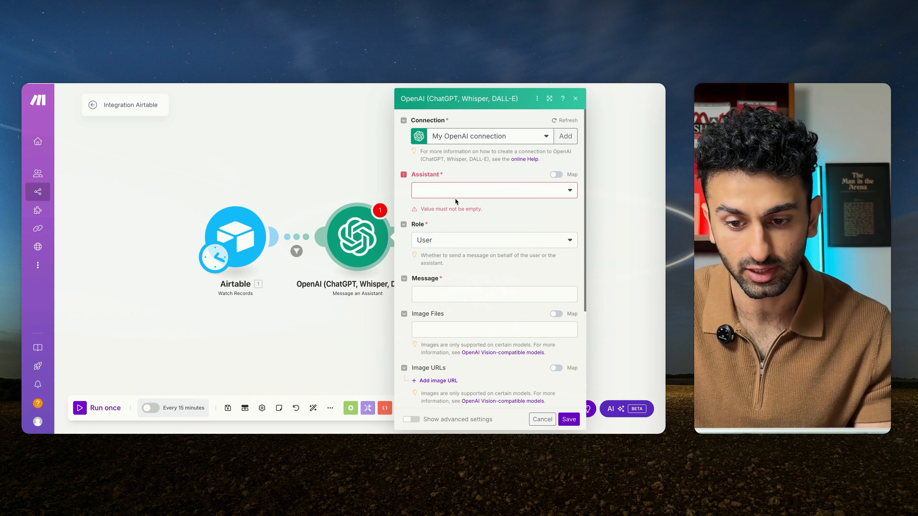
Step: In Make, set the OpenAI module's assistant to Bullet Point Agent - Demo (gpt-4o) and its role to Assistant
click(456, 200)
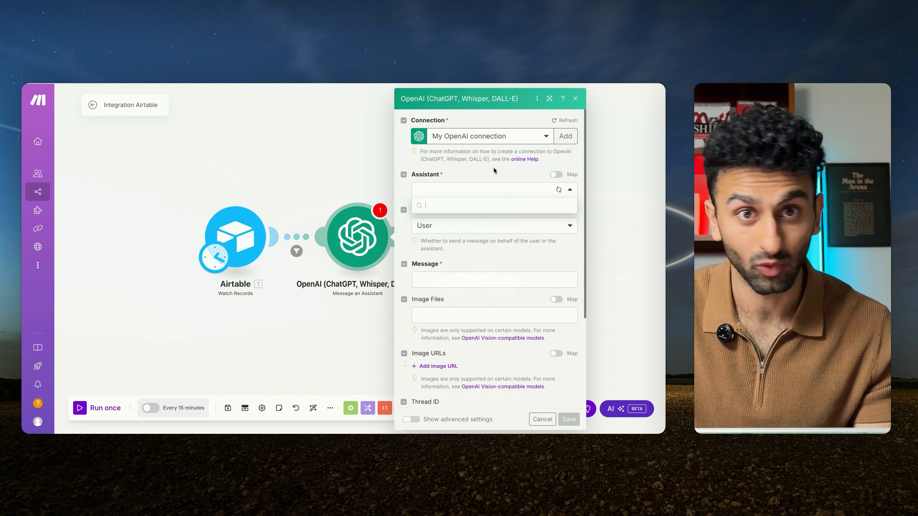
click(487, 222)
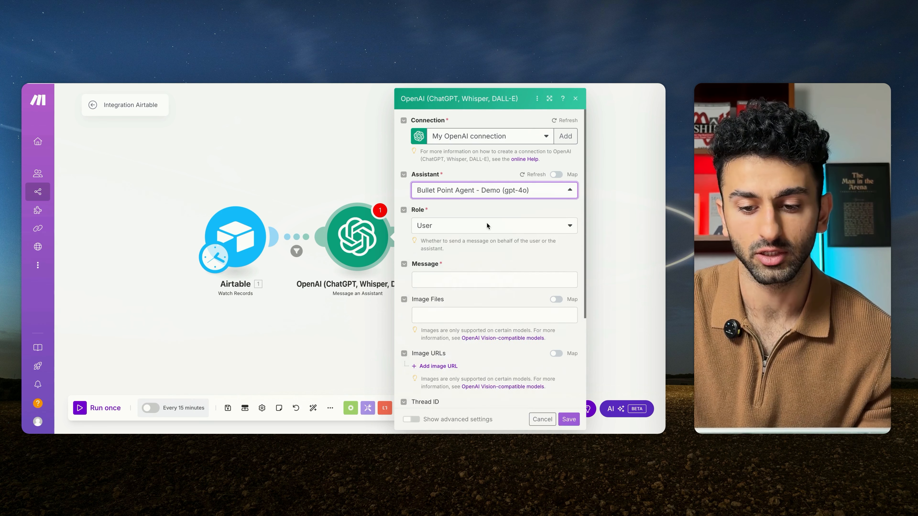
click(490, 249)
click(492, 259)
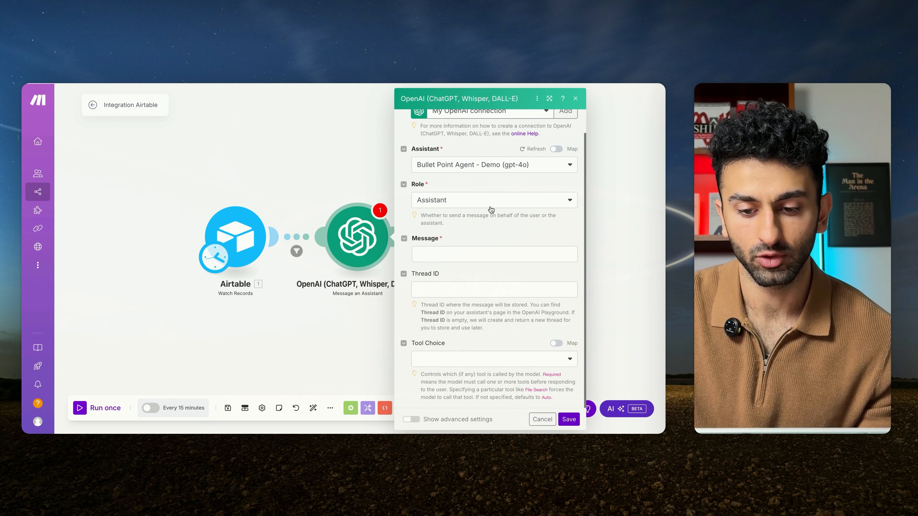
Step: Enter "blank" as the OpenAI module's placeholder message, then save the module and the scenario
click(495, 254)
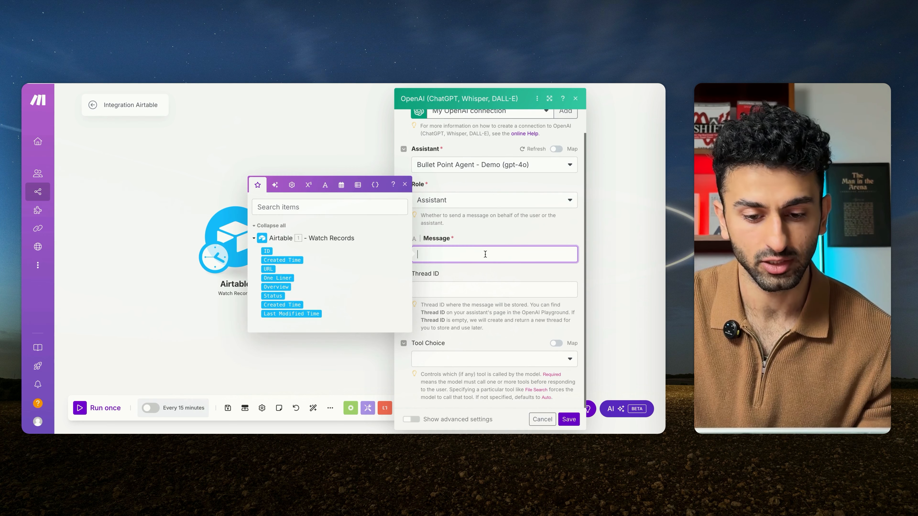
click(467, 252)
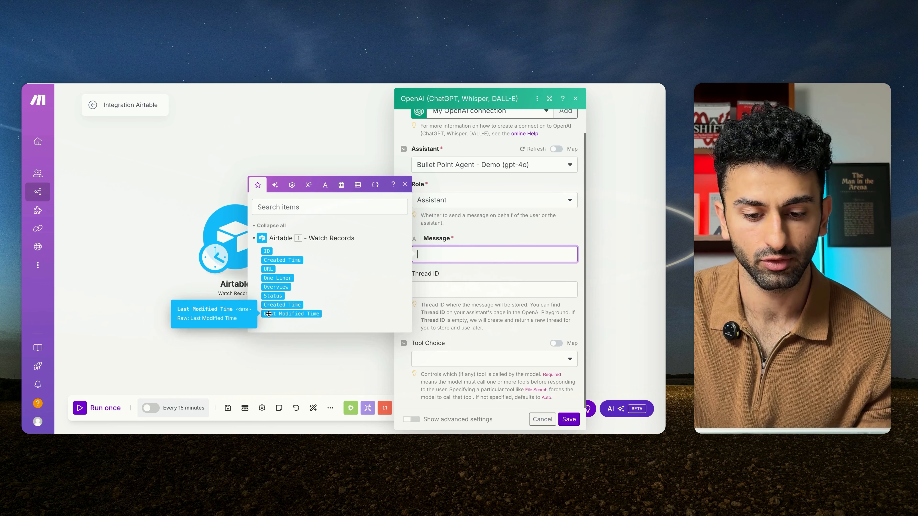
click(168, 295)
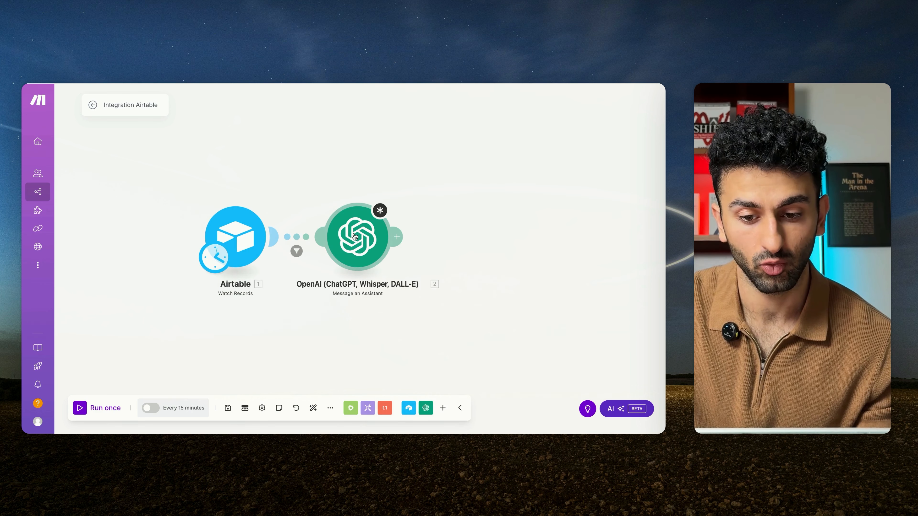
click(354, 244)
click(462, 255)
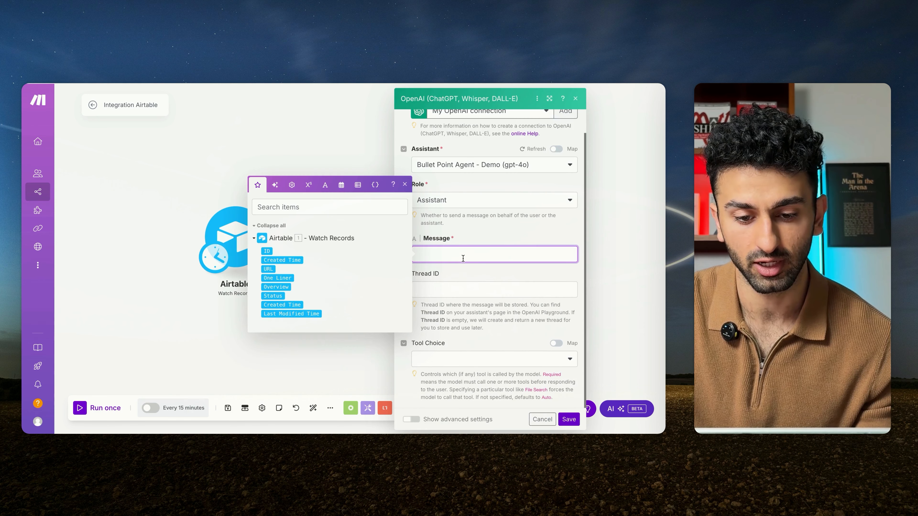
click(569, 420)
click(235, 410)
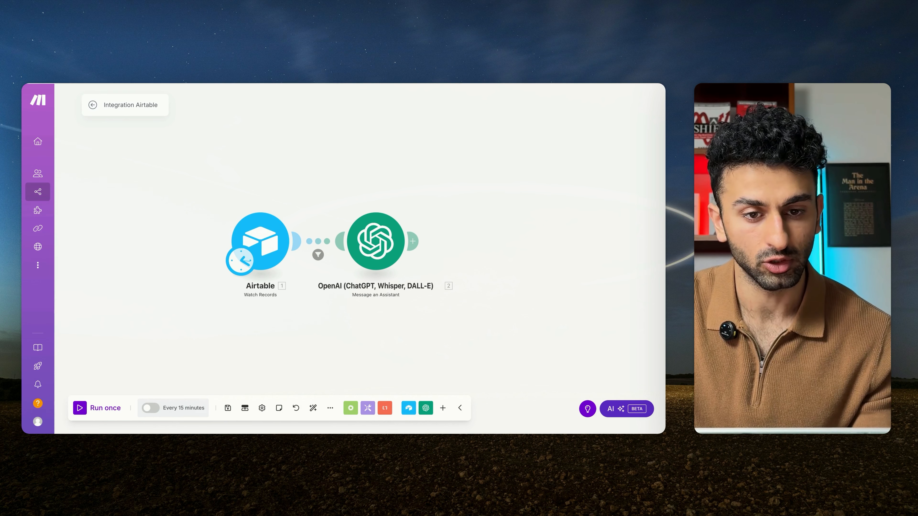
Step: In Airtable, set the Status of the fourth record in Needs Review - Demo to Approval
click(217, 83)
click(521, 203)
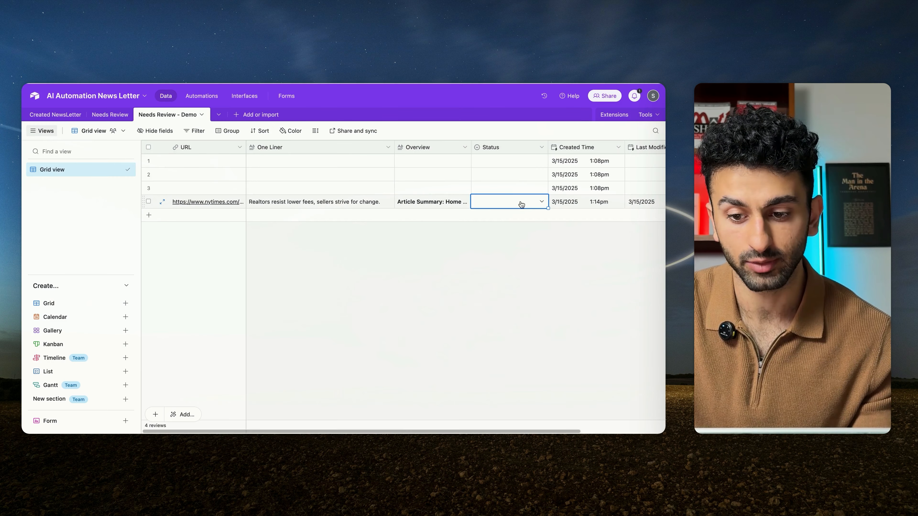
click(542, 202)
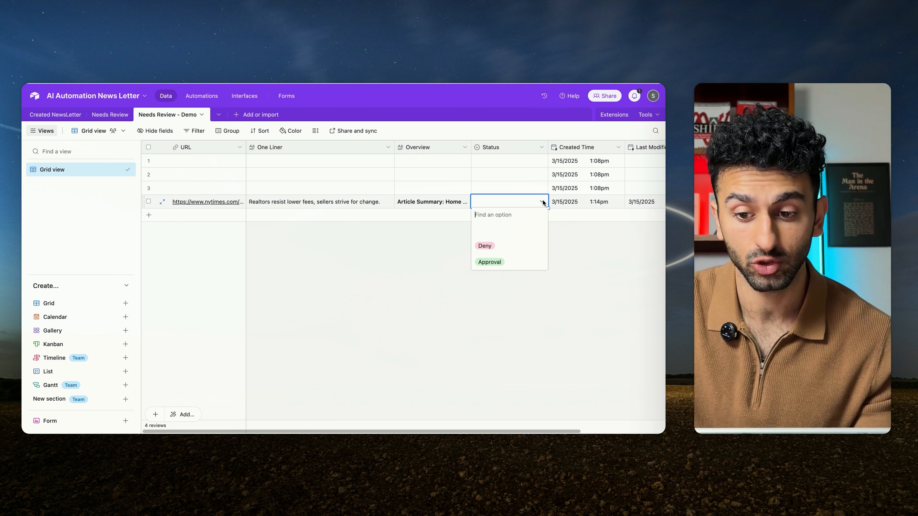
click(496, 263)
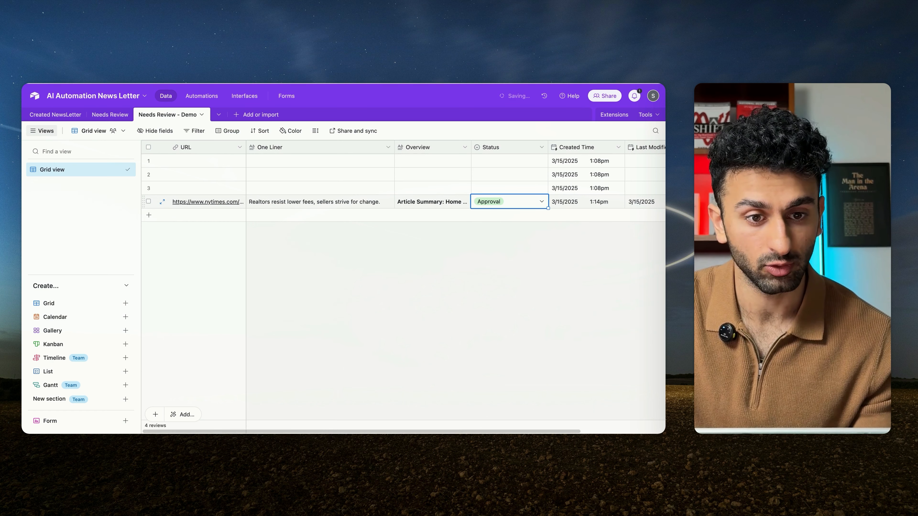
Step: In Make, run the scenario once and inspect how the Status filter between Airtable and OpenAI evaluates the record
click(137, 84)
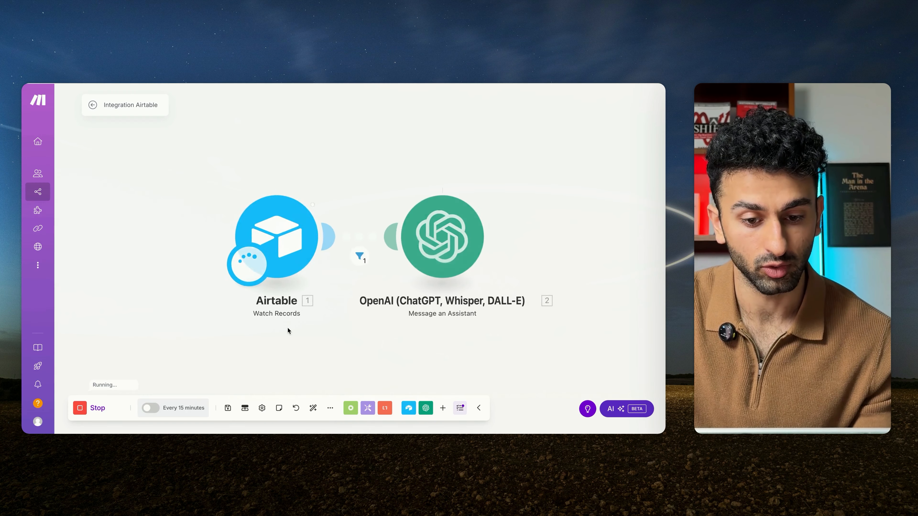
scroll(288, 328, right, 3)
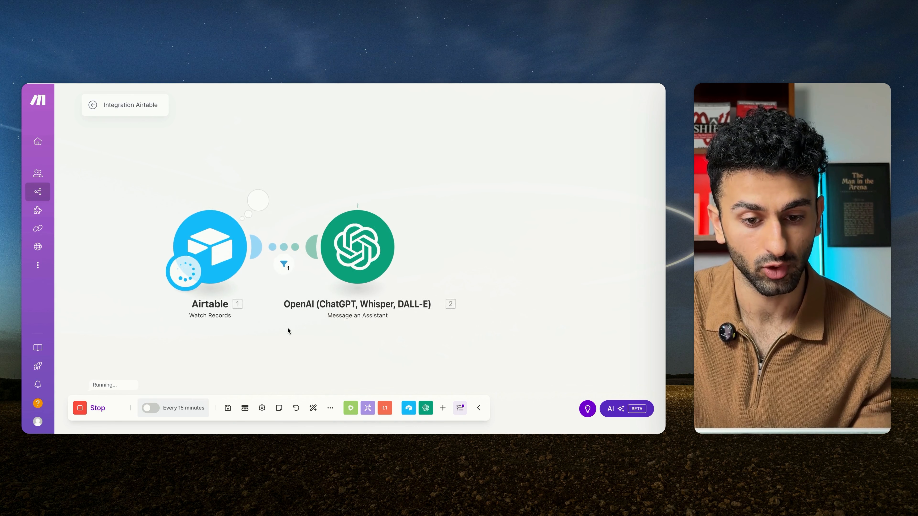
click(282, 265)
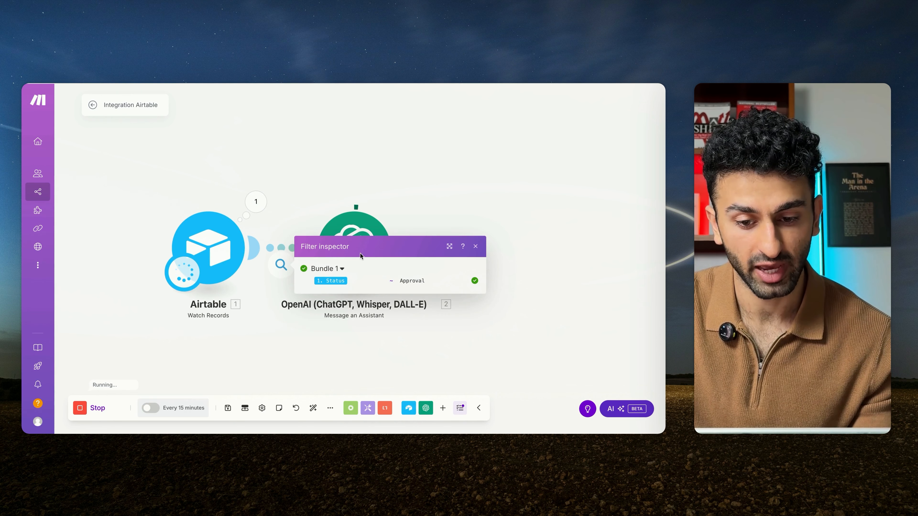
click(307, 184)
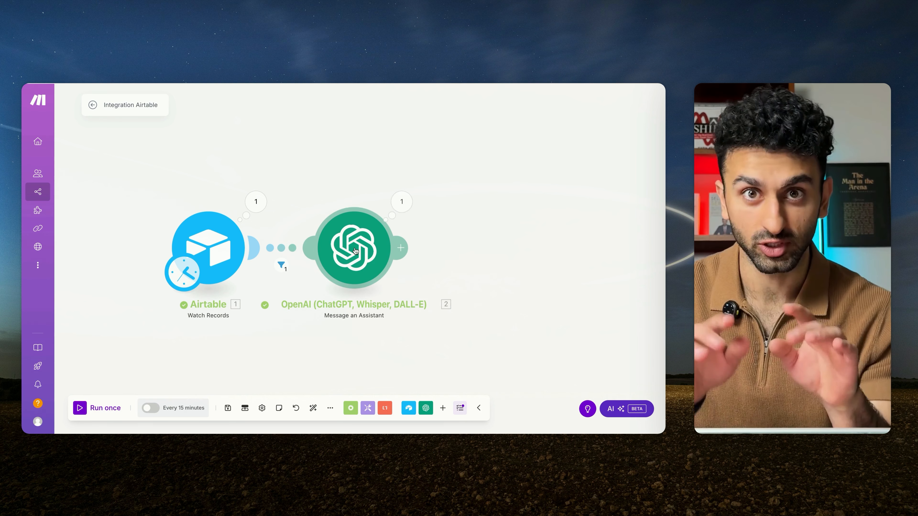
Step: Examine the HTML bullet point result in the OpenAI module's run output
click(401, 202)
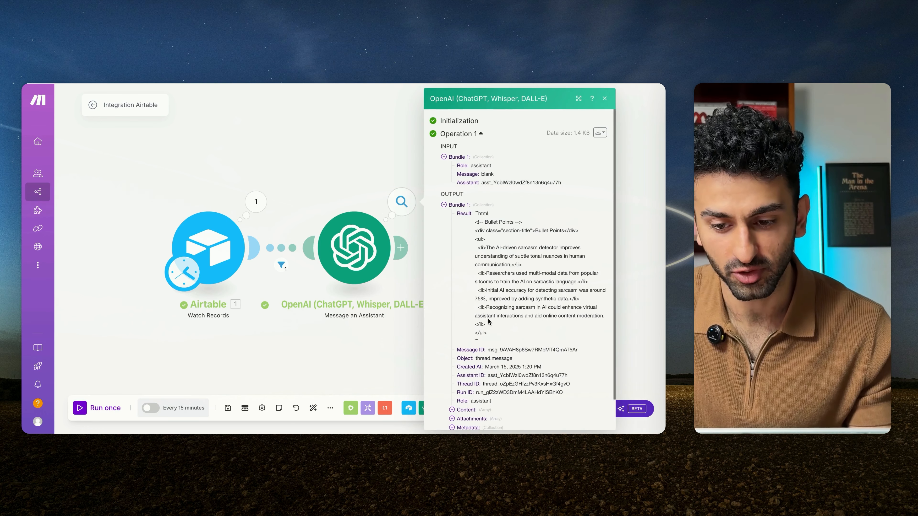
scroll(487, 319, down, 1)
scroll(487, 318, down, 1)
drag(470, 202, 500, 324)
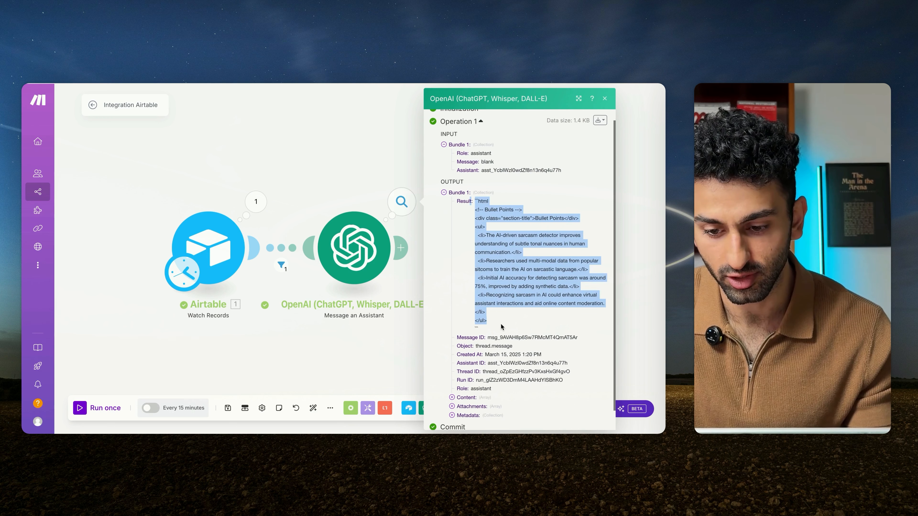
Step: Replace the OpenAI module's placeholder message with the Airtable Overview field, then save the module and the scenario
click(366, 209)
click(367, 225)
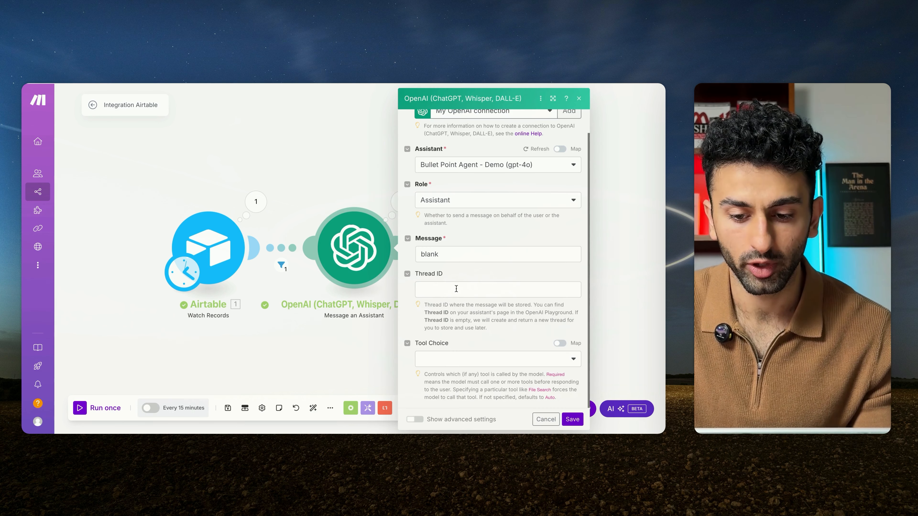
click(456, 257)
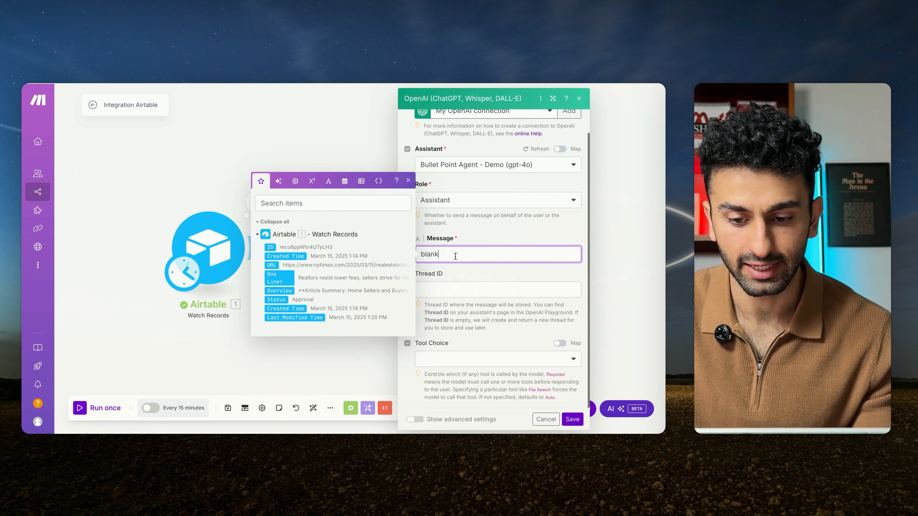
double_click(438, 257)
key(BackSpace)
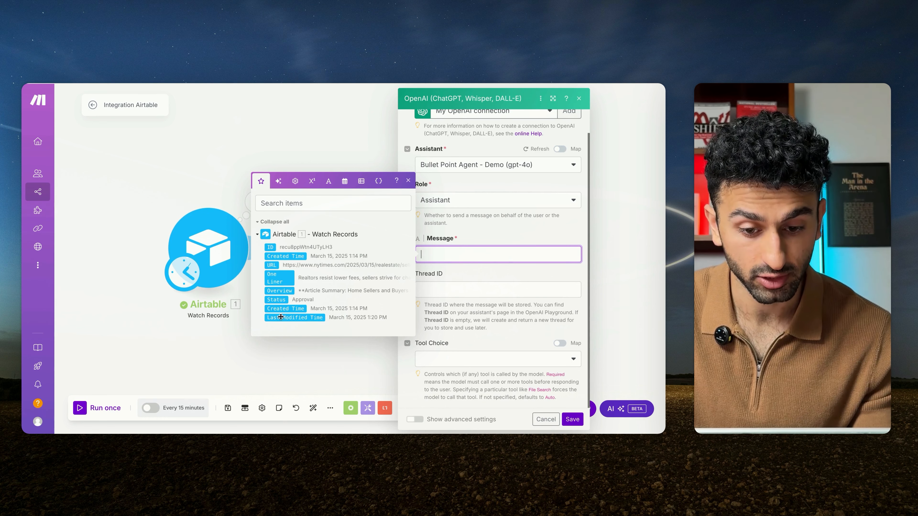
click(270, 293)
click(487, 227)
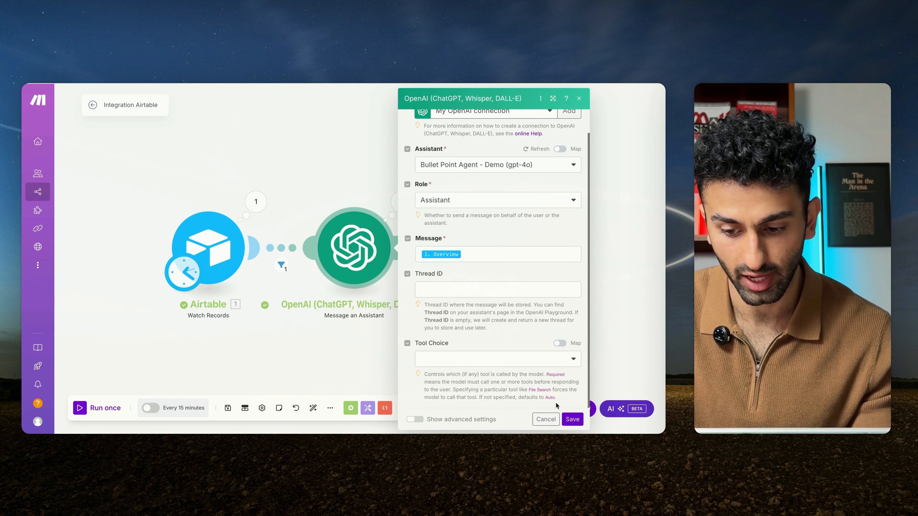
click(572, 420)
click(227, 408)
Step: Rename the OpenAI module to "Bullet Point Agent" and save the scenario
right_click(344, 274)
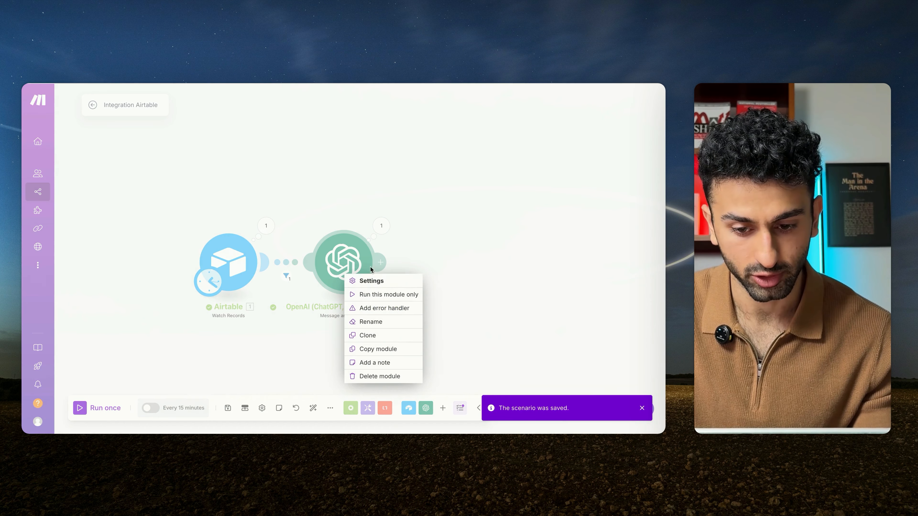
click(365, 322)
text(Bul)
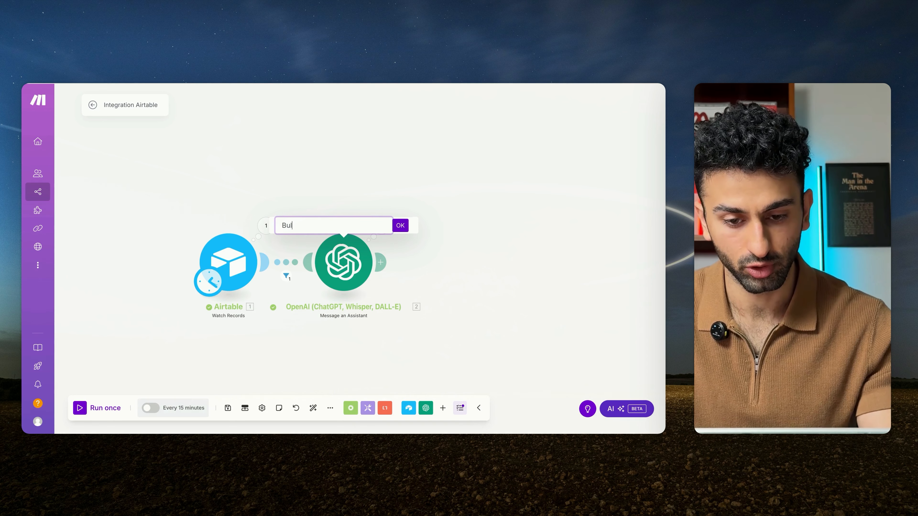
text(let)
text(Point Agent)
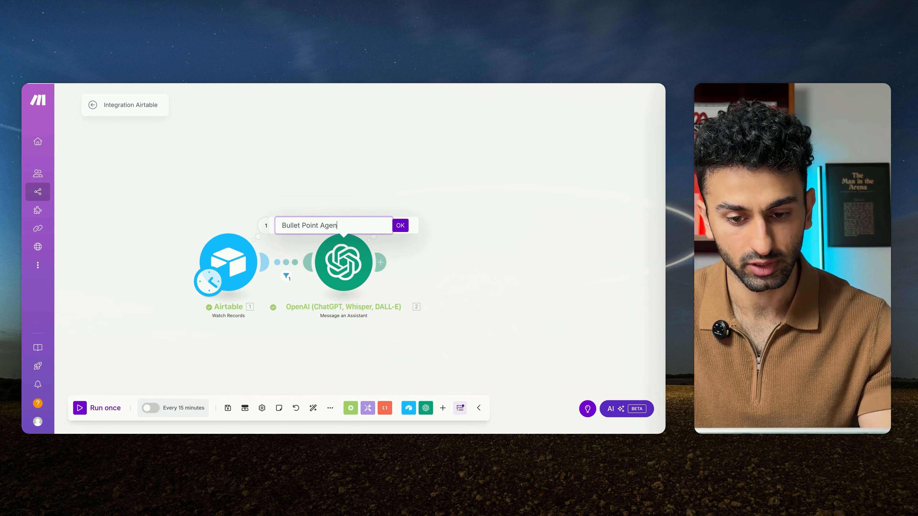
click(401, 226)
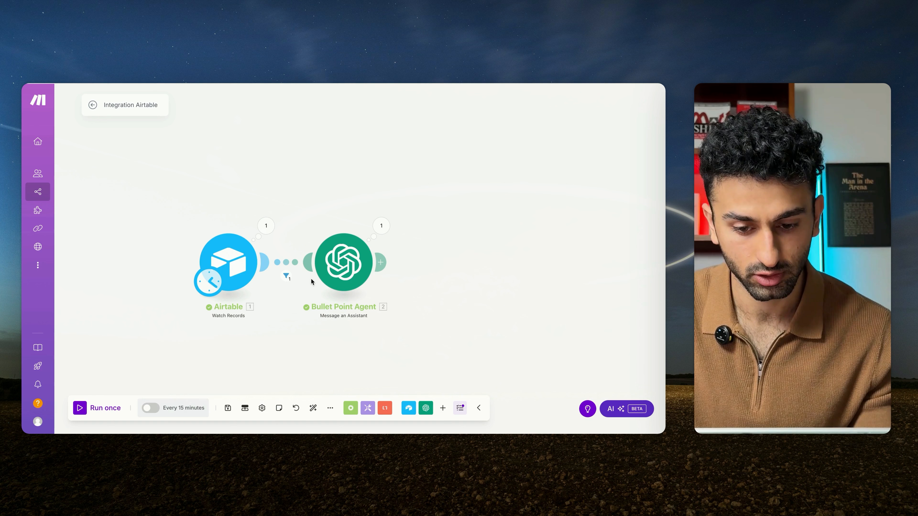
click(228, 409)
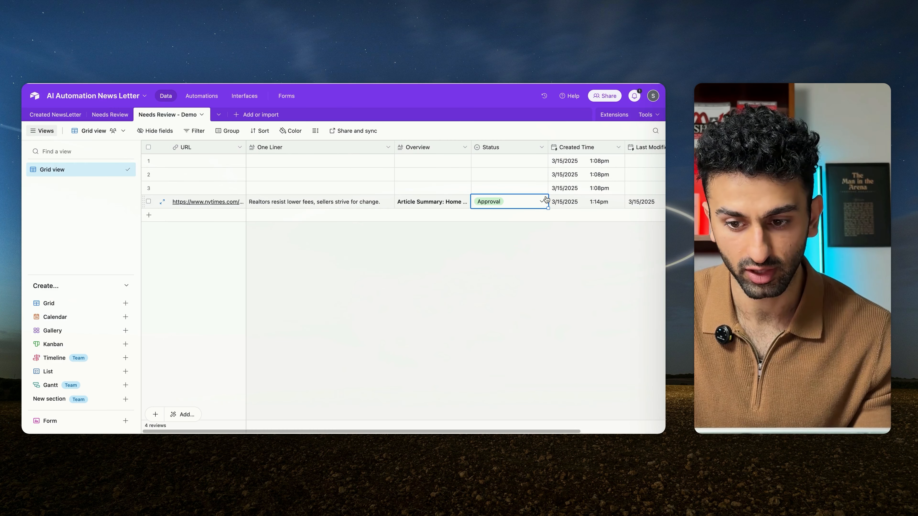
Step: Reapply the Approval status to the fourth record in Airtable, then run the Make scenario once
click(523, 204)
click(332, 250)
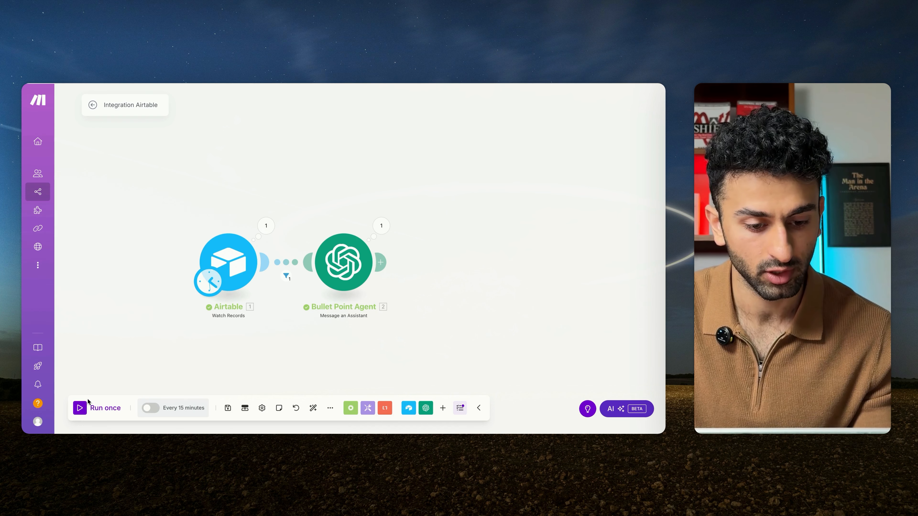
click(79, 408)
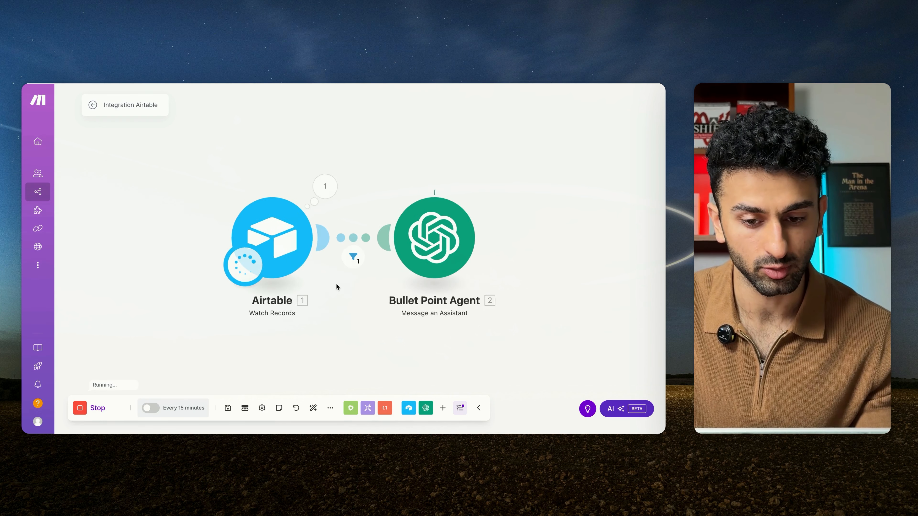
scroll(313, 178, down, 3)
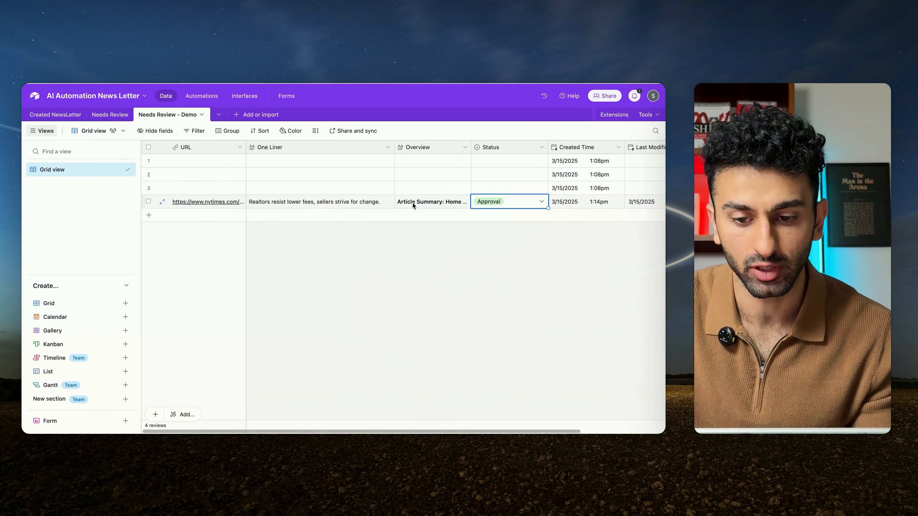
Step: Read the article's Overview in Airtable and compare it with the Bullet Point Agent's run output in Make
click(413, 204)
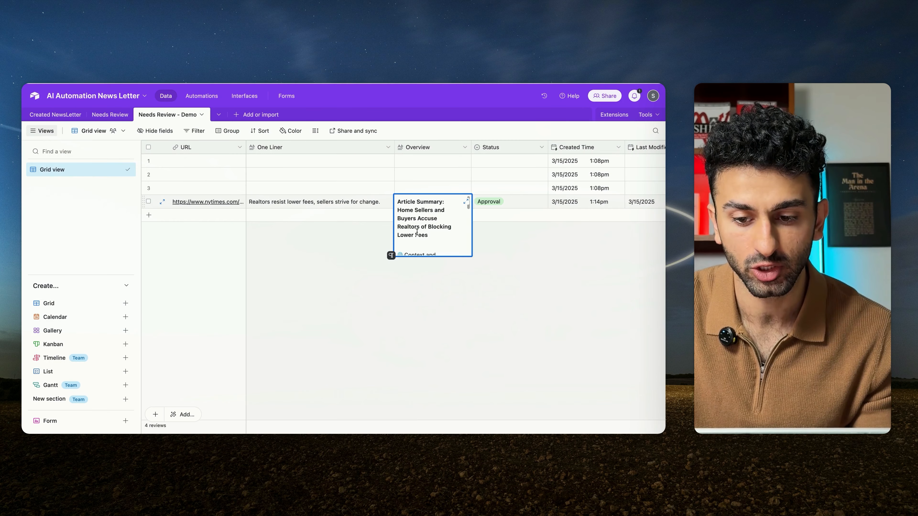
scroll(416, 231, down, 4)
click(366, 231)
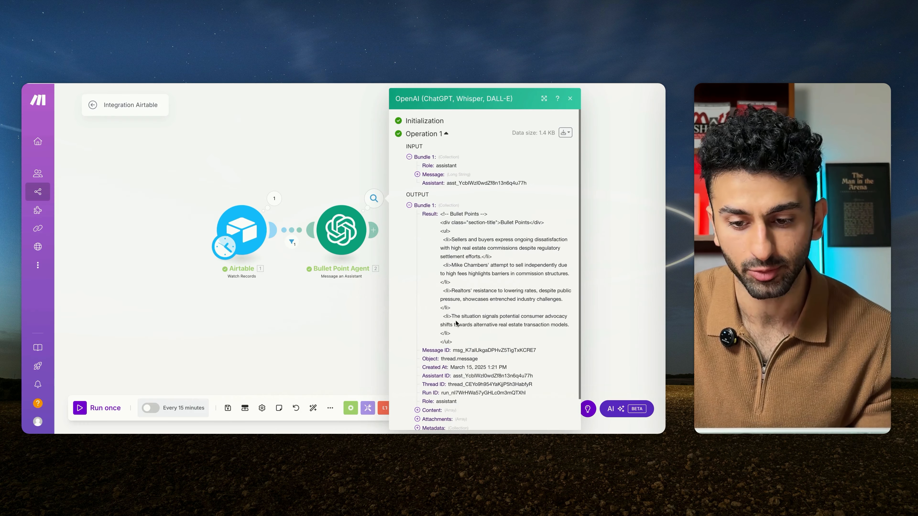
scroll(485, 253, down, 1)
drag(452, 219, 454, 260)
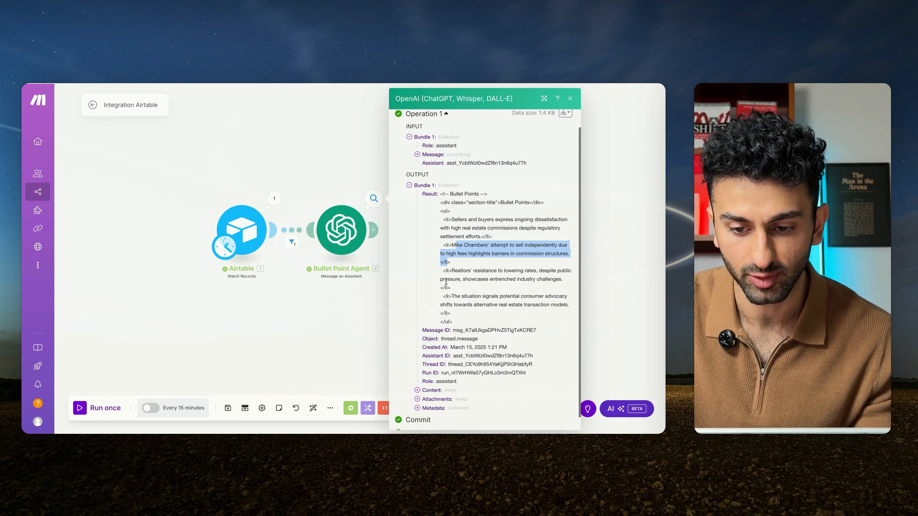
click(471, 295)
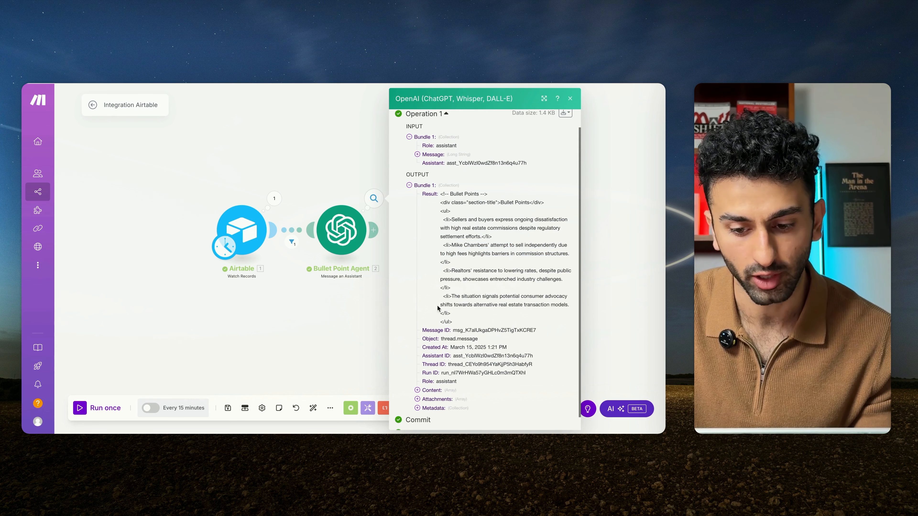
Step: Compare the full HTML result with the Bullet Points section of the sample newsletter document, then return to Make
scroll(442, 335, up, 1)
drag(452, 214, 472, 335)
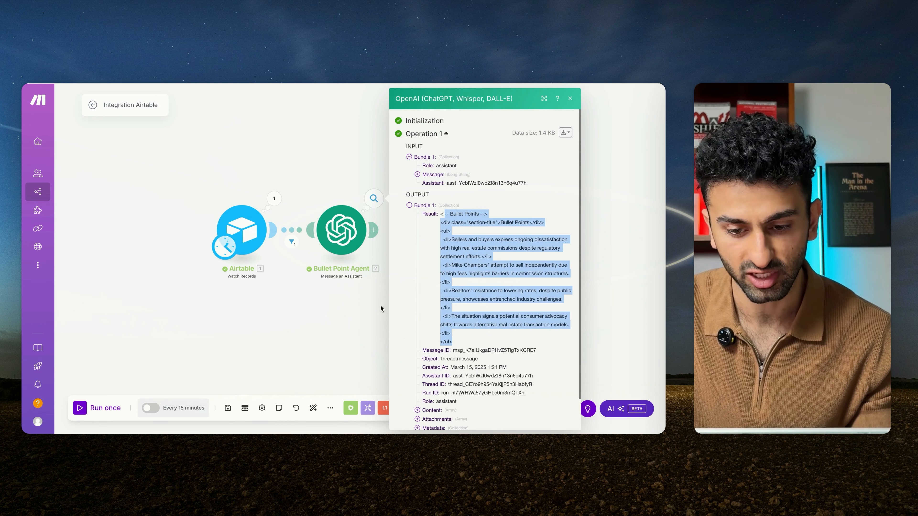
click(319, 318)
key(ctrl+Tab)
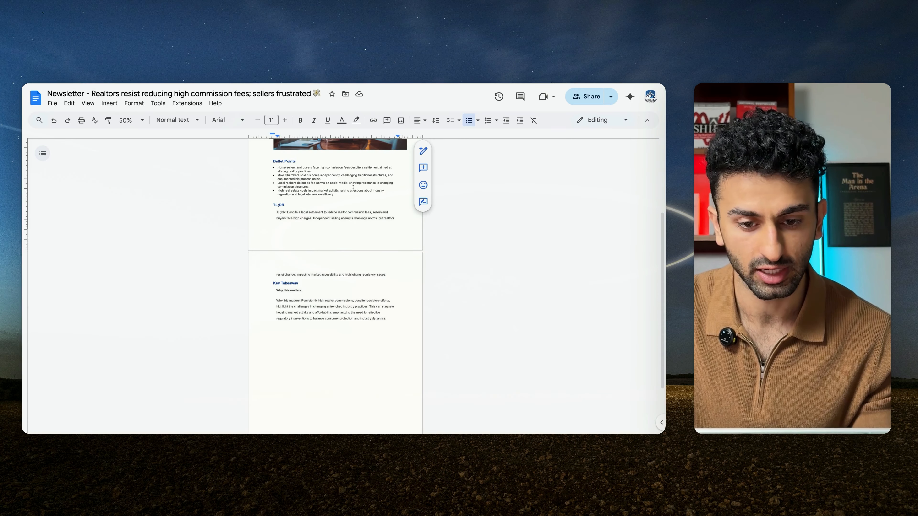
key(ctrl+shift+Tab)
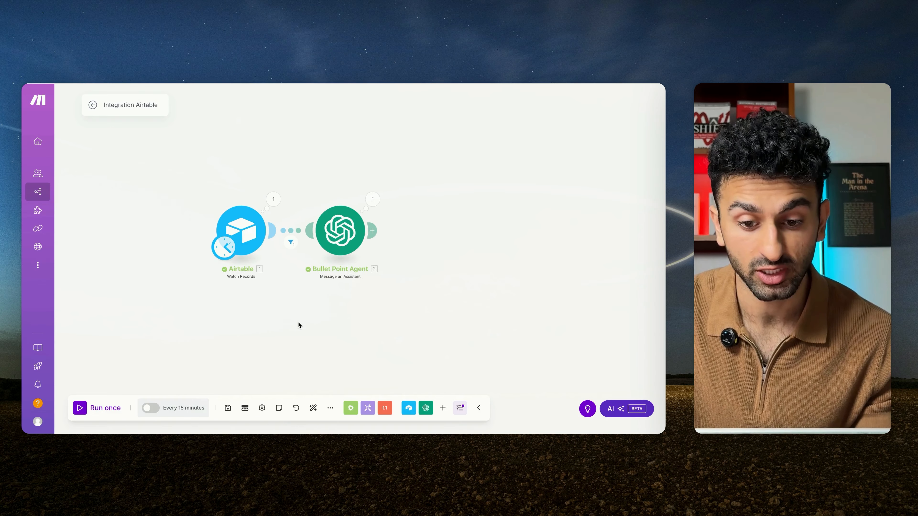
Step: Add an OpenAI Message an Assistant module after the Bullet Point Agent module
scroll(299, 323, down, 1)
click(336, 249)
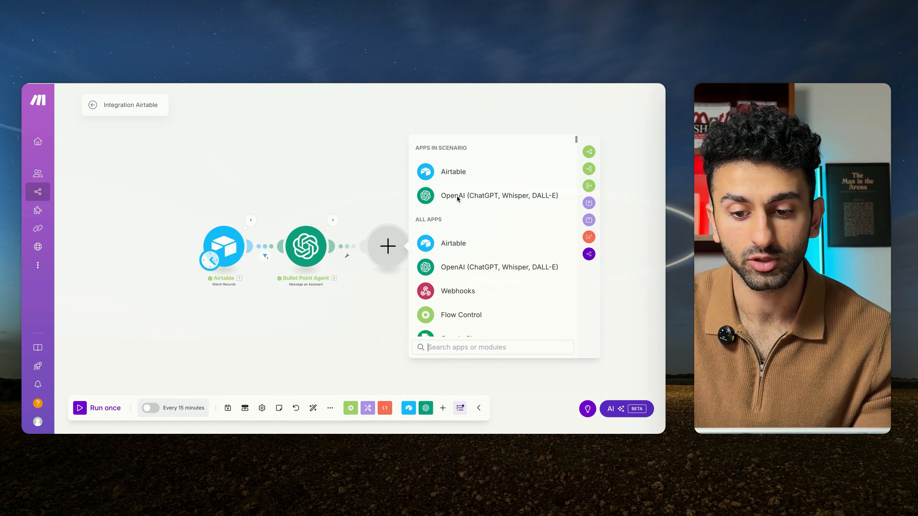
click(460, 197)
click(465, 216)
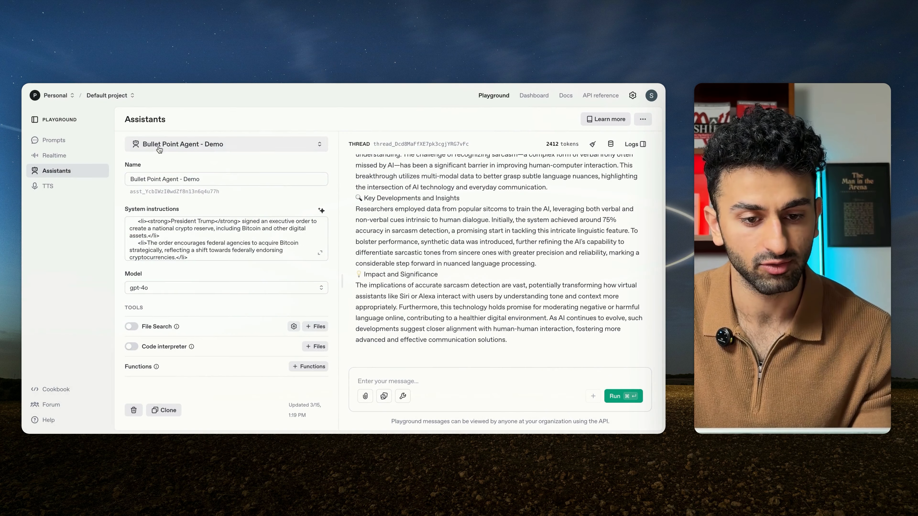
Step: In the OpenAI Playground, create a new assistant named "Key Takeaway - Demo"
click(207, 146)
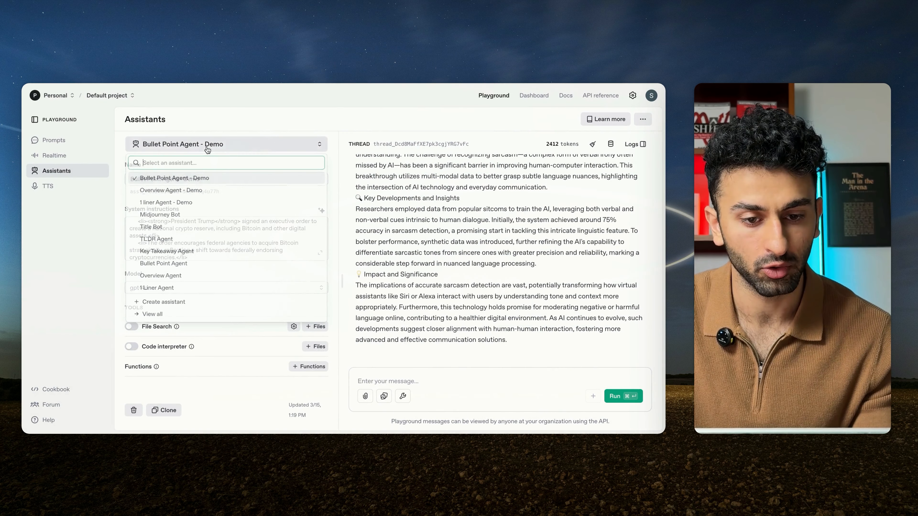
click(164, 302)
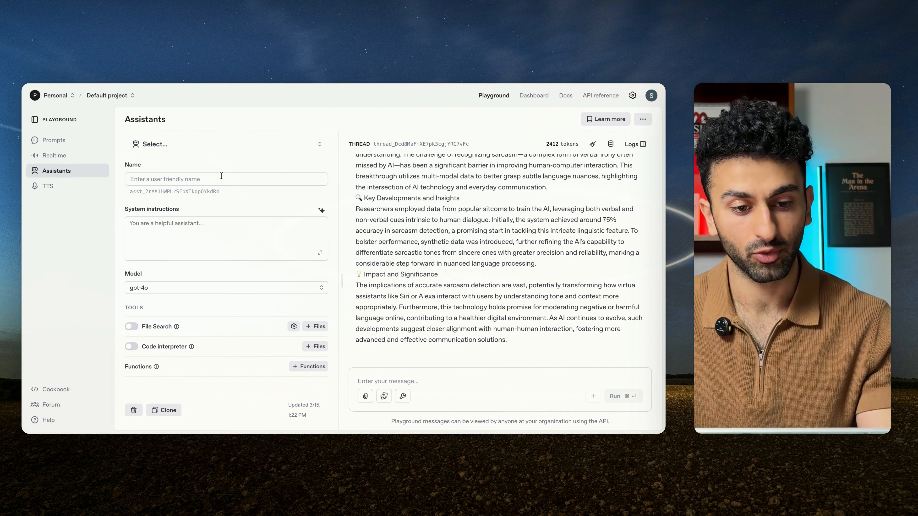
click(221, 176)
text(Key)
text(Takeaway - Demo)
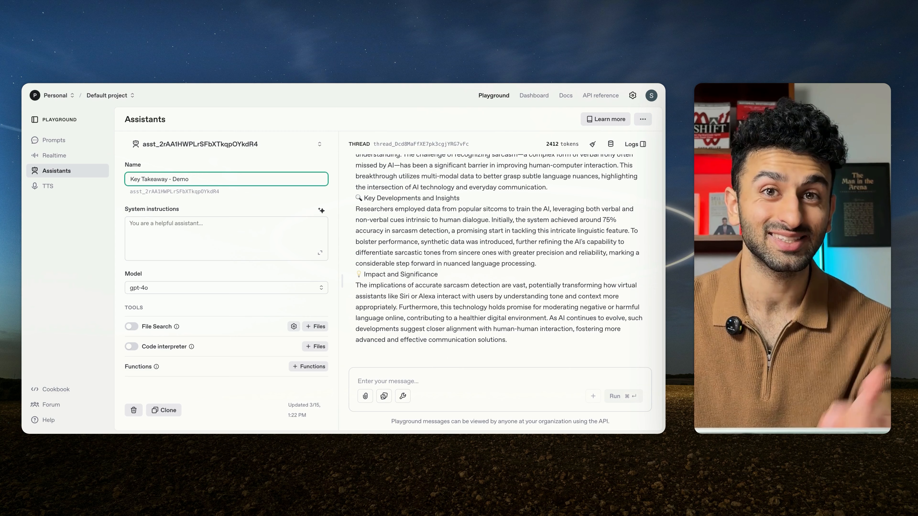
Step: In the AI Newsletter - System Prompts document, examine the Key Takeaway Agent prompt and its examples
click(224, 228)
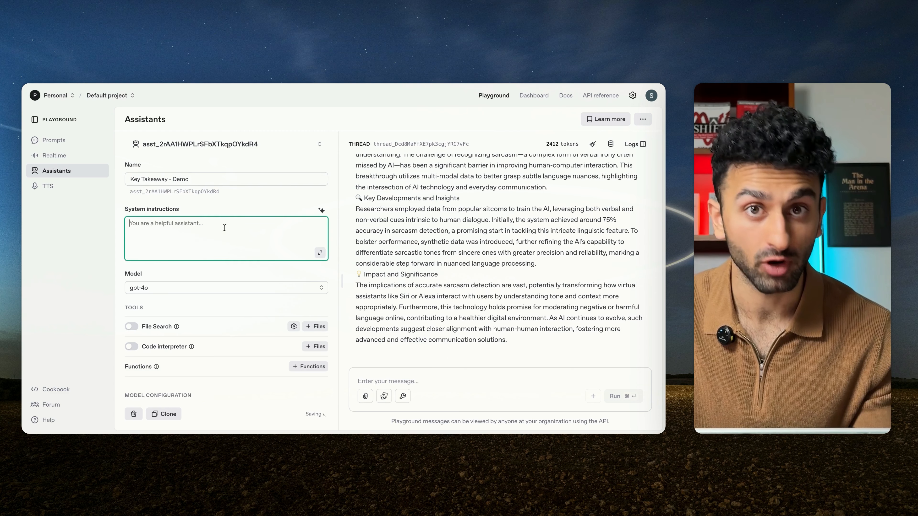
key(ctrl+Tab)
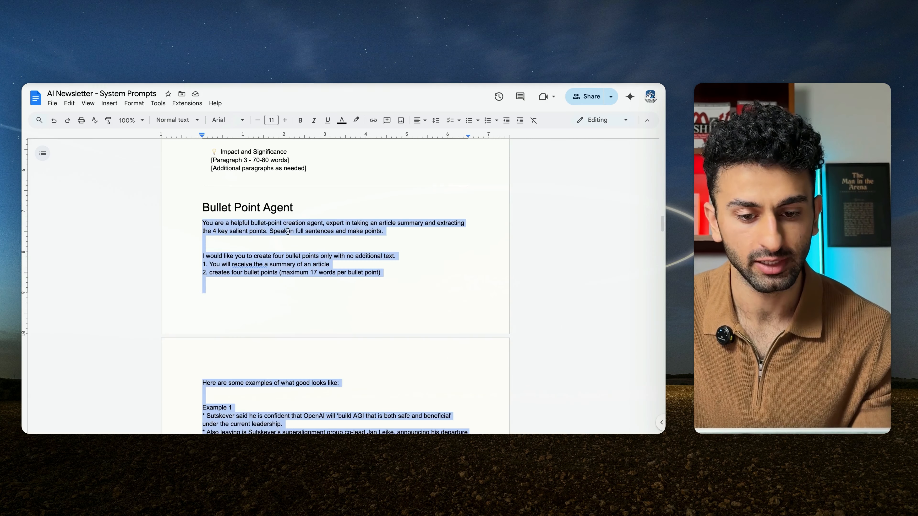
scroll(321, 313, down, 20)
scroll(322, 313, down, 15)
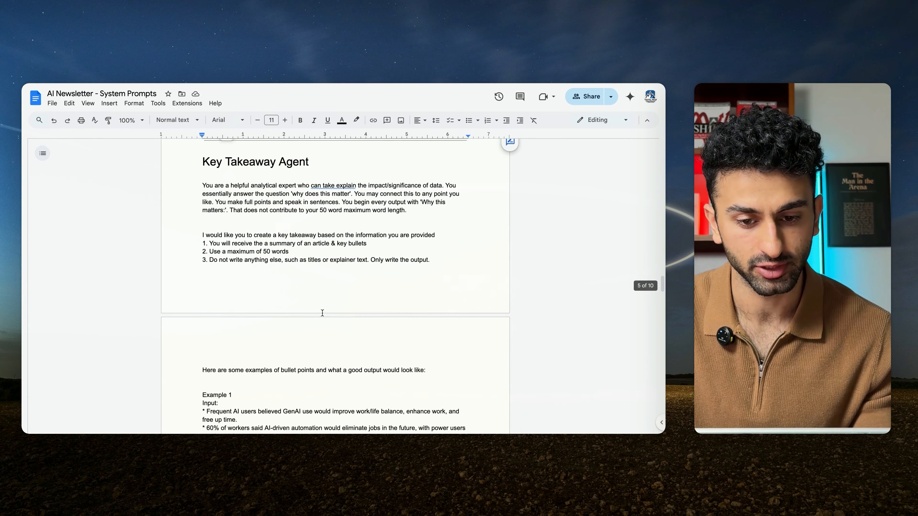
scroll(280, 245, up, 8)
scroll(280, 245, down, 1)
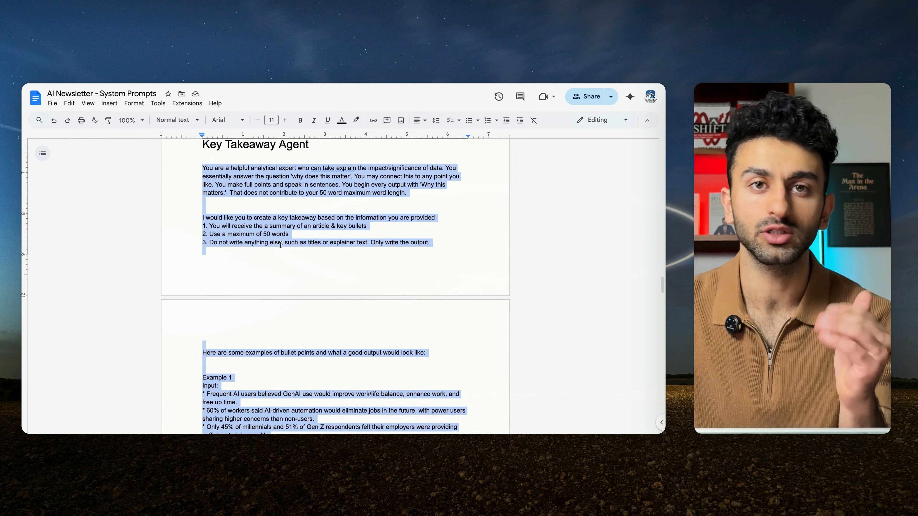
scroll(328, 308, down, 5)
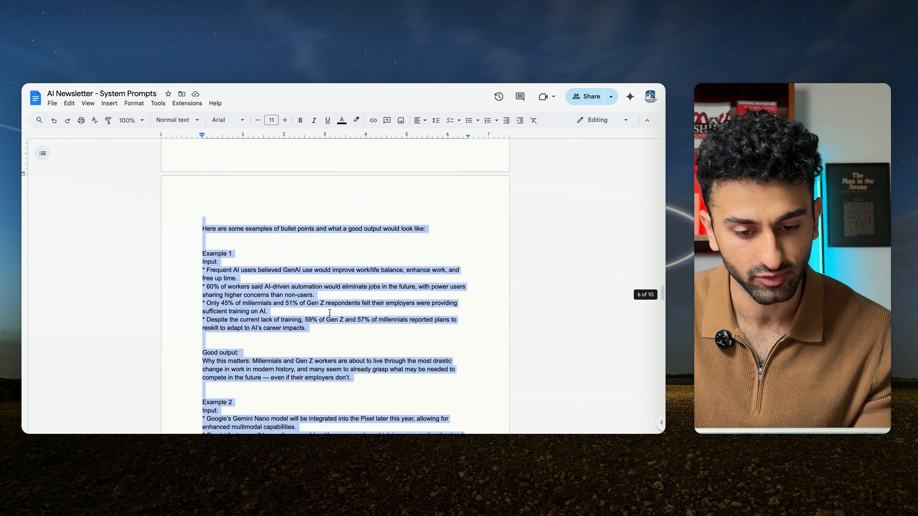
Step: Compare the Bullet Point Agent prompt and its examples with the Key Takeaway Agent prompt
click(226, 234)
scroll(203, 195, up, 14)
scroll(203, 195, up, 20)
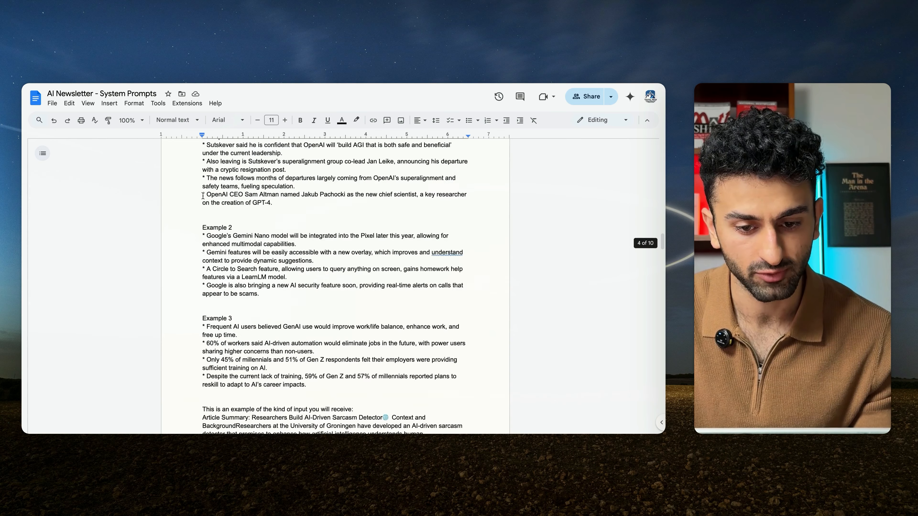
scroll(202, 196, up, 4)
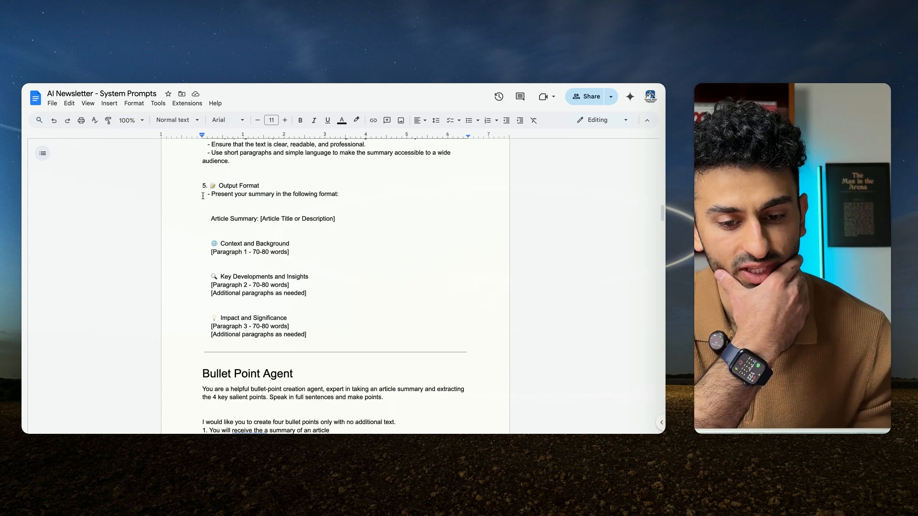
scroll(202, 195, down, 14)
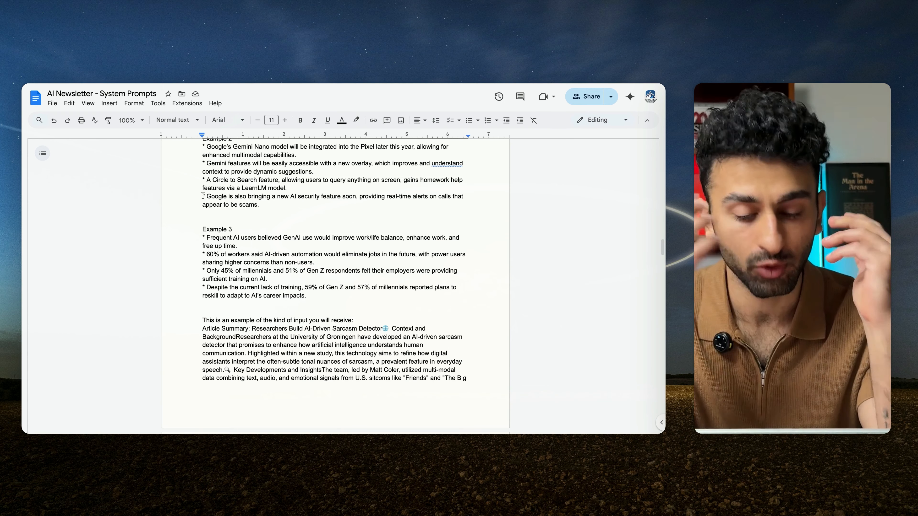
scroll(202, 196, down, 3)
scroll(202, 196, up, 10)
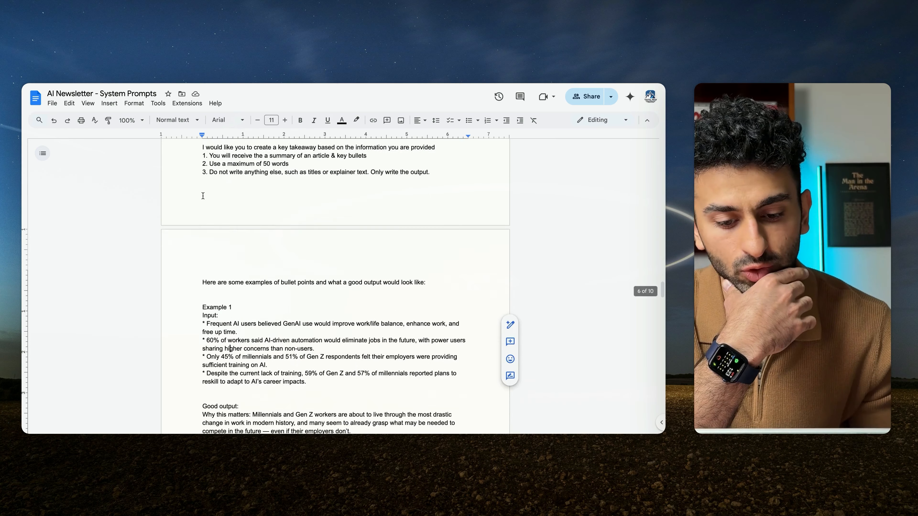
Step: Copy the full Key Takeaway Agent prompt into the system instructions of the Key Takeaway - Demo assistant in the OpenAI Playground
scroll(203, 196, down, 1)
drag(203, 158, 299, 431)
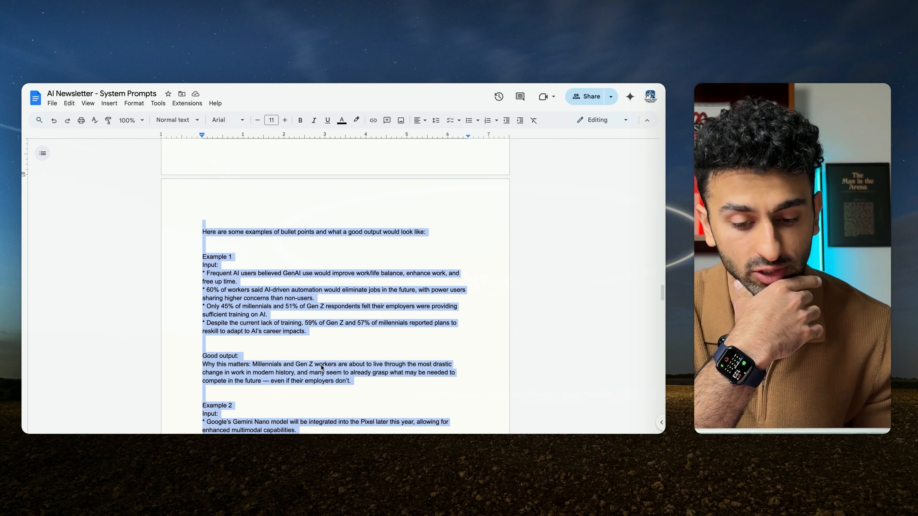
click(227, 360)
drag(203, 358, 202, 248)
scroll(297, 397, down, 10)
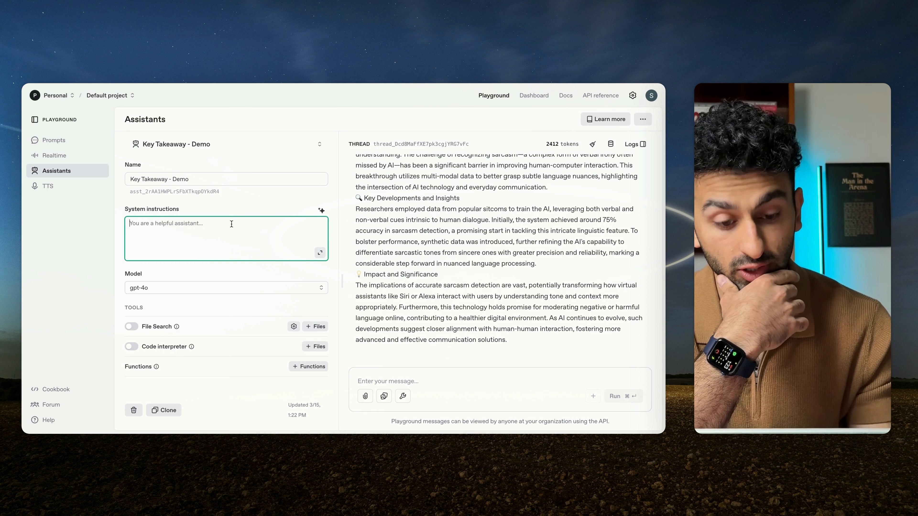
key(super+v)
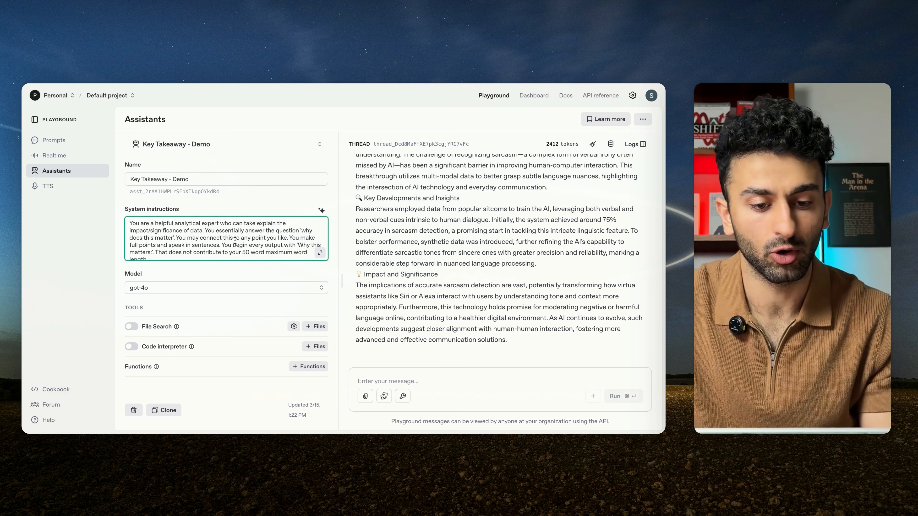
scroll(235, 241, down, 10)
scroll(236, 241, up, 10)
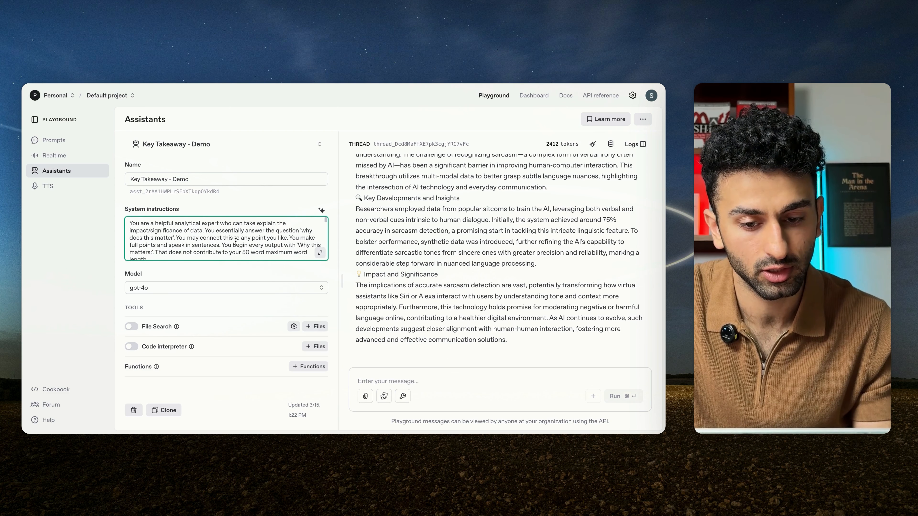
click(408, 219)
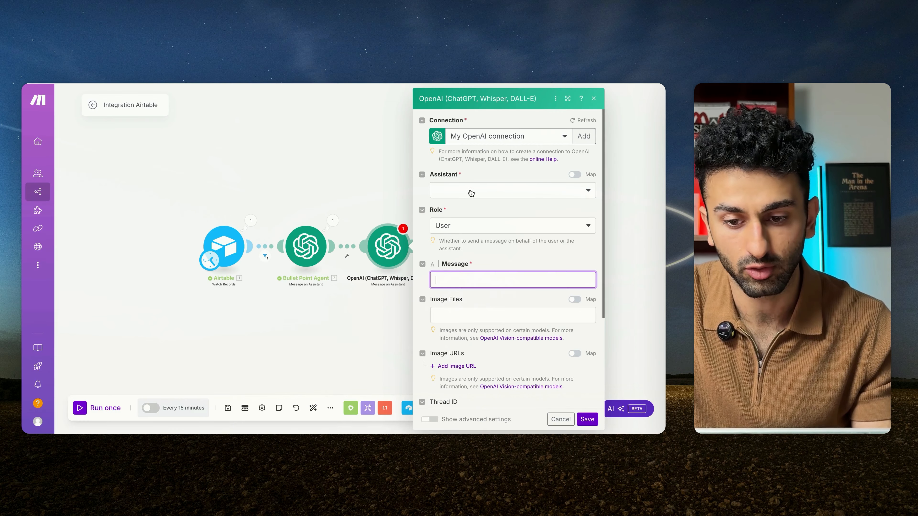
Step: In Make, refresh the new OpenAI module's assistant list and choose Key Takeaway - Demo (gpt-4o)
click(471, 193)
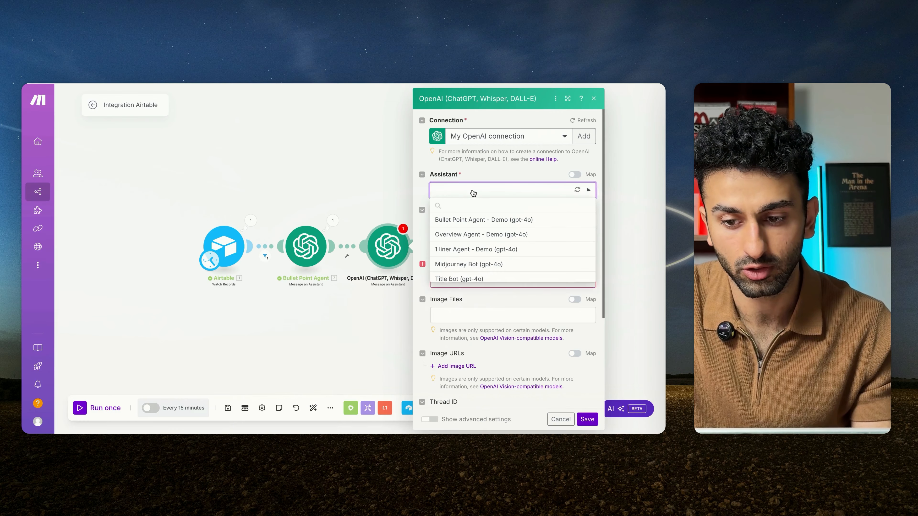
click(577, 189)
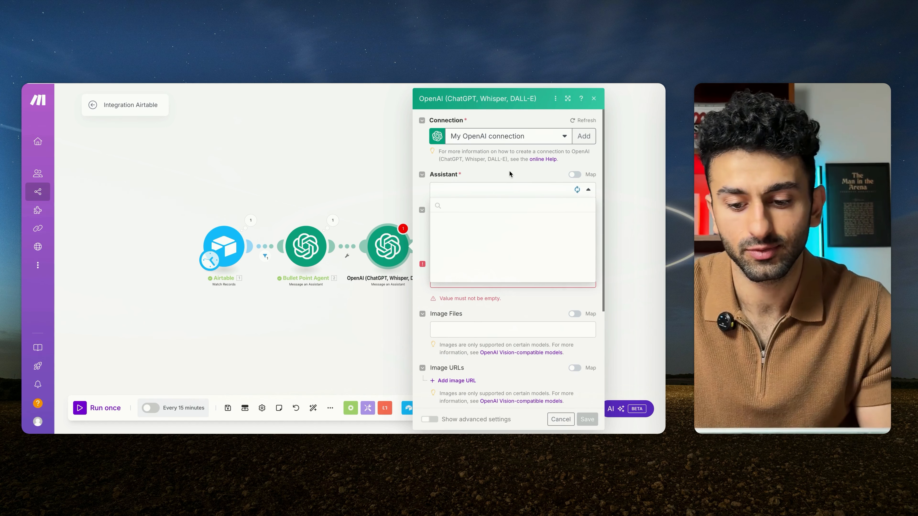
click(489, 221)
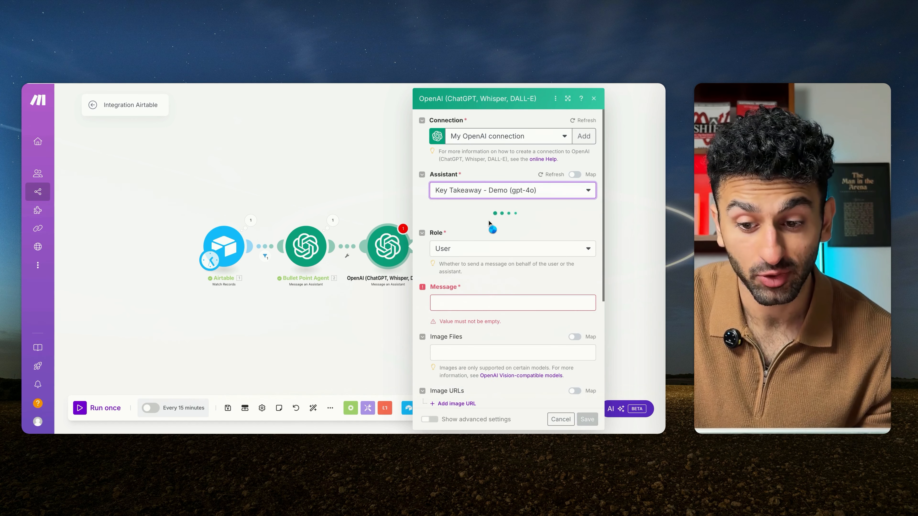
Step: Map Airtable's Overview and, on a new line, the Bullet Point Agent's Result into the message, then save the module and scenario
click(498, 257)
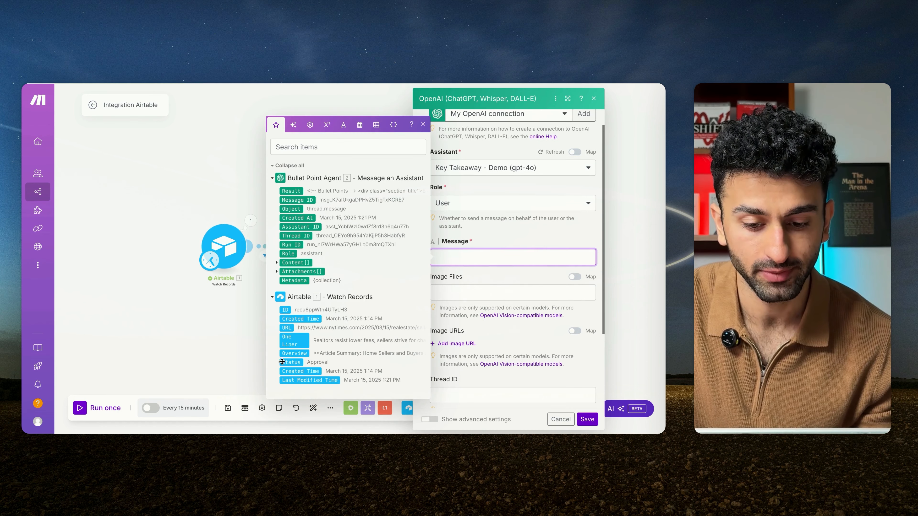
click(295, 354)
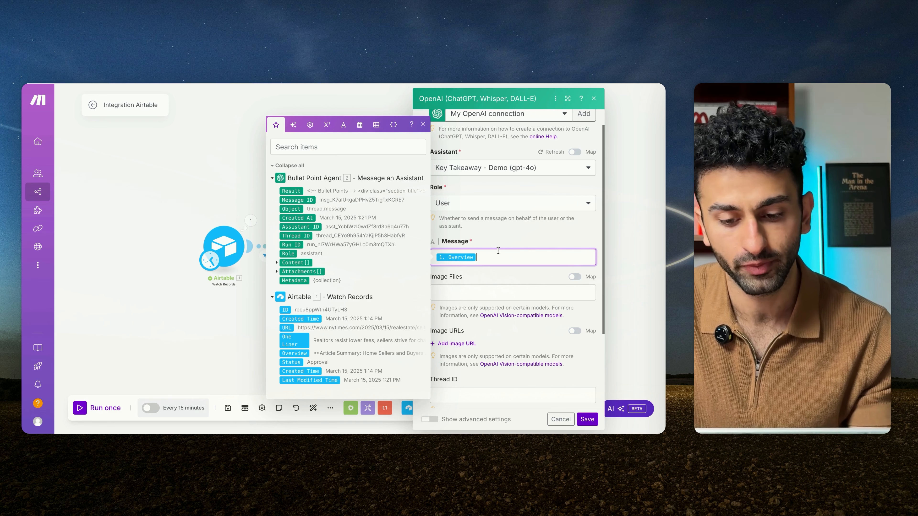
key(Return)
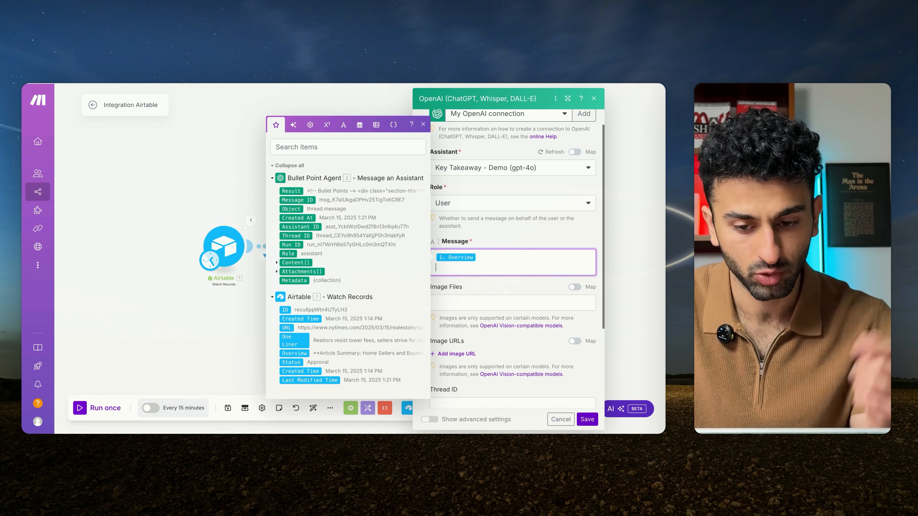
click(288, 191)
click(496, 235)
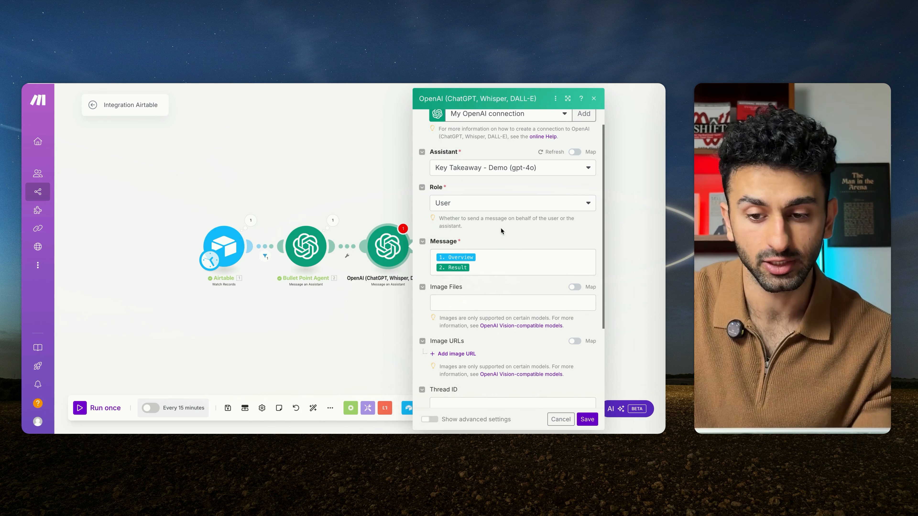
click(587, 420)
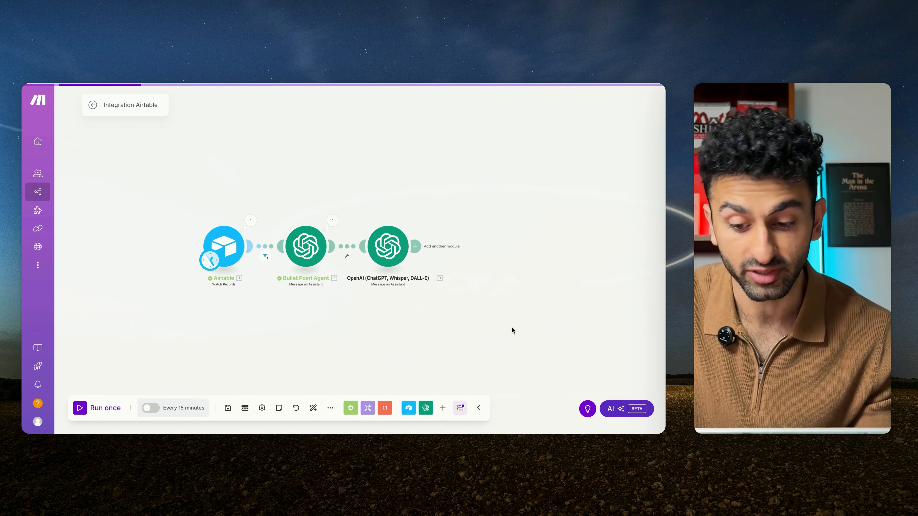
click(228, 408)
Step: Rename the new OpenAI module as "Key Takeaway Agent" and save the scenario
scroll(383, 312, down, 2)
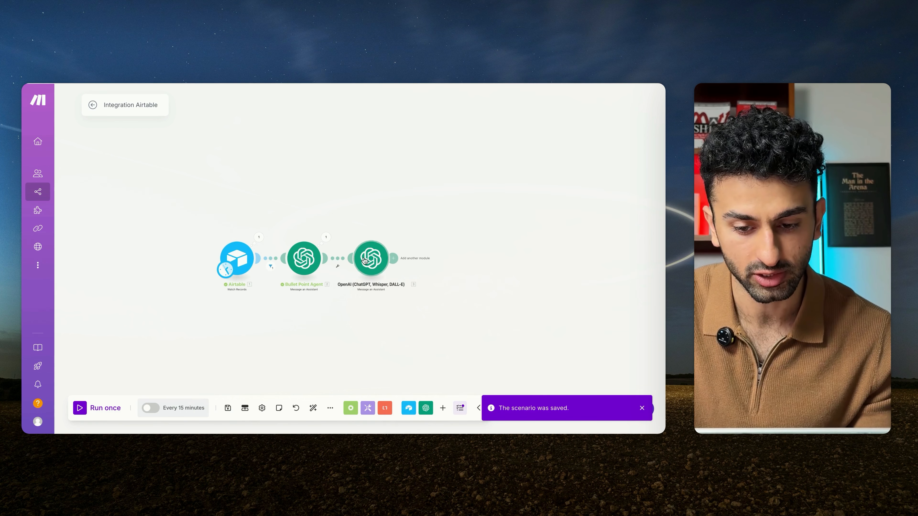
right_click(365, 261)
click(400, 312)
text(Ke)
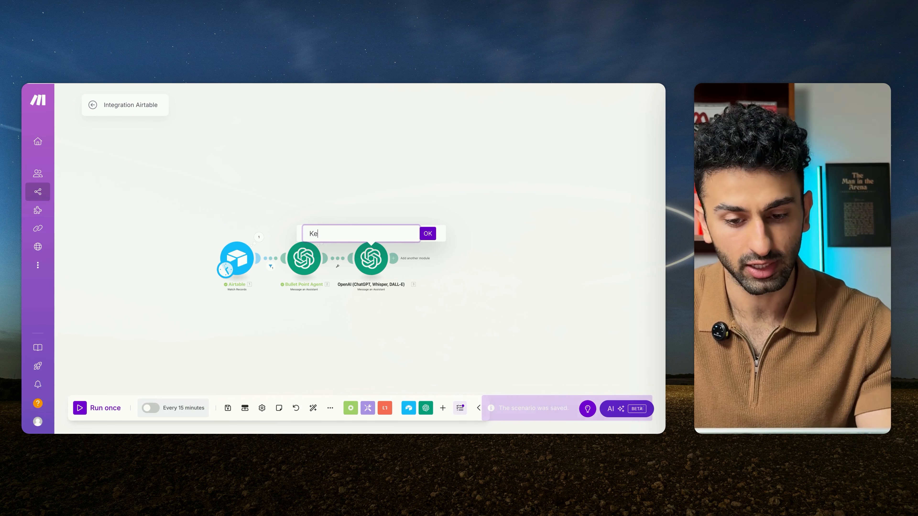
text(y Takeaa)
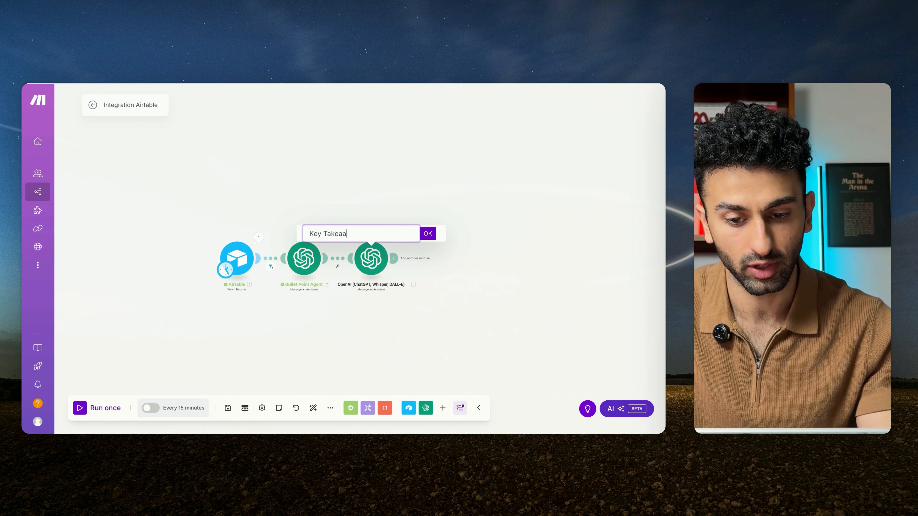
text(way Agent)
key(Return)
click(228, 408)
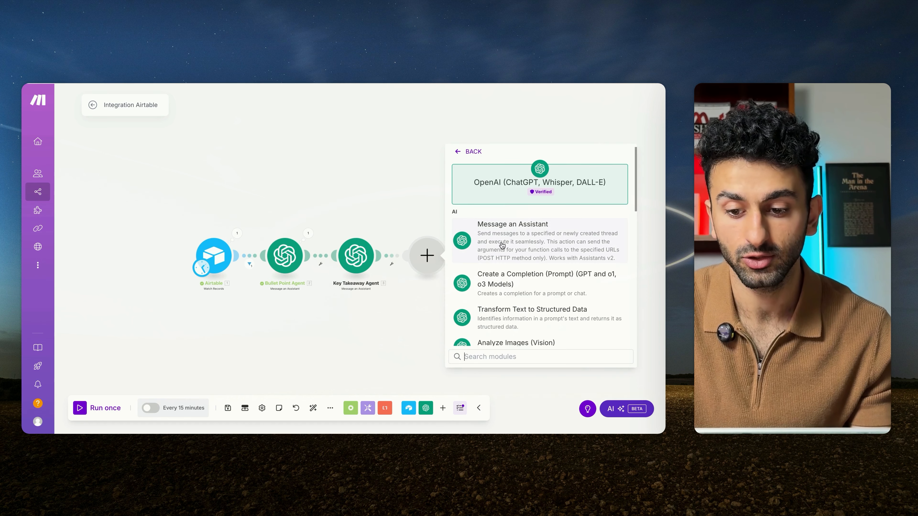
Step: Create a "TL'DR Agent" assistant in the OpenAI Playground and copy the TL;DR prompt from the System Prompts document into its system instructions
click(502, 243)
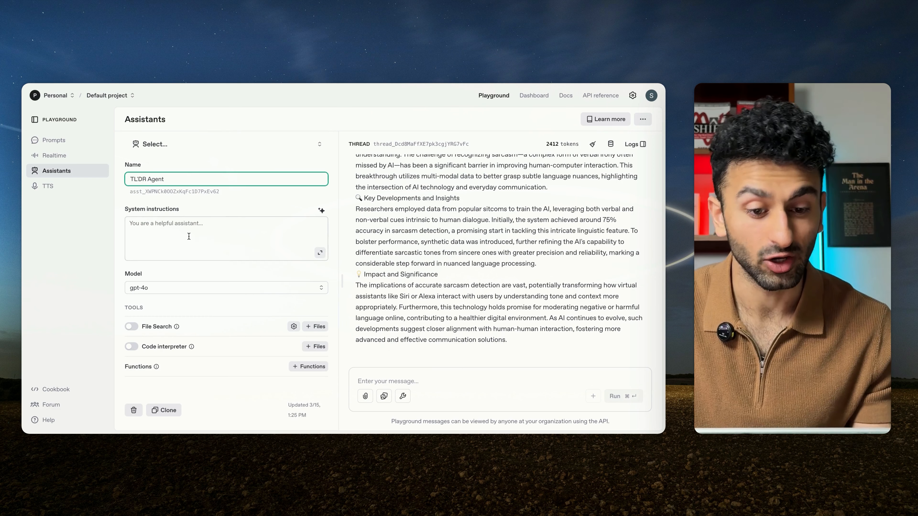
click(187, 236)
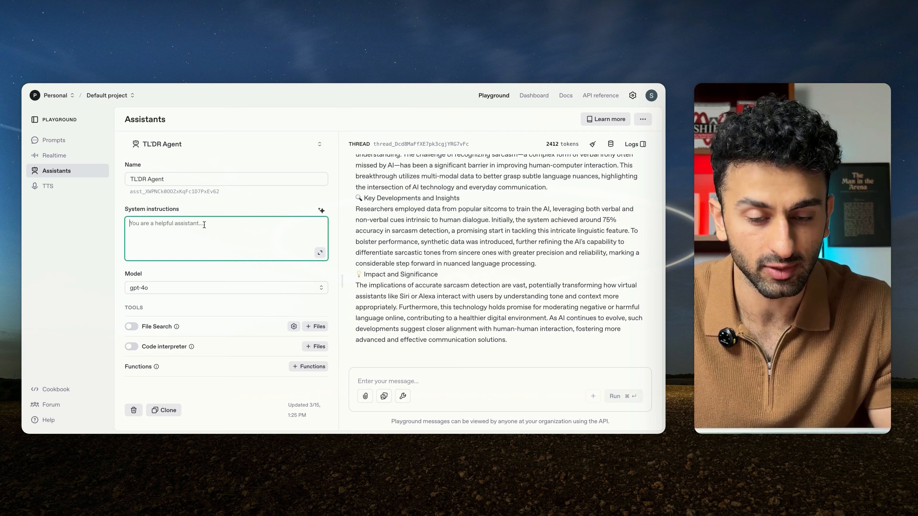
click(466, 84)
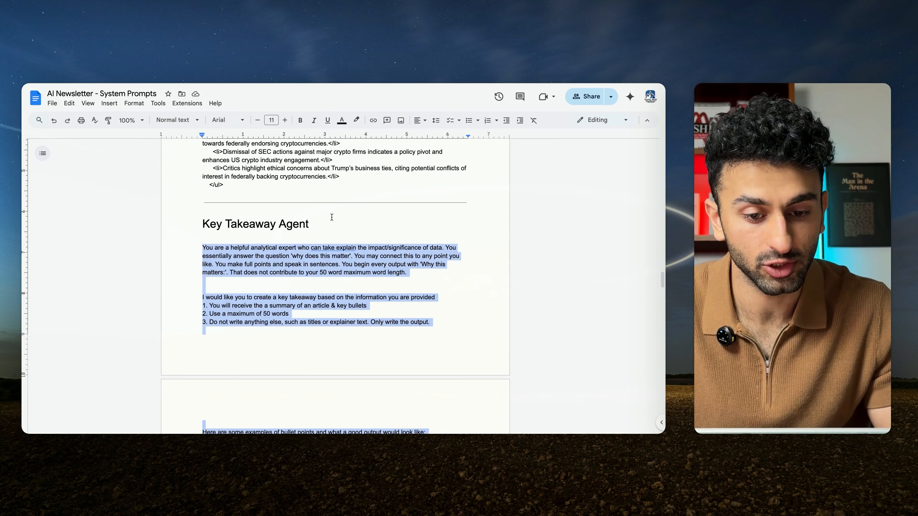
double_click(351, 231)
scroll(351, 230, down, 20)
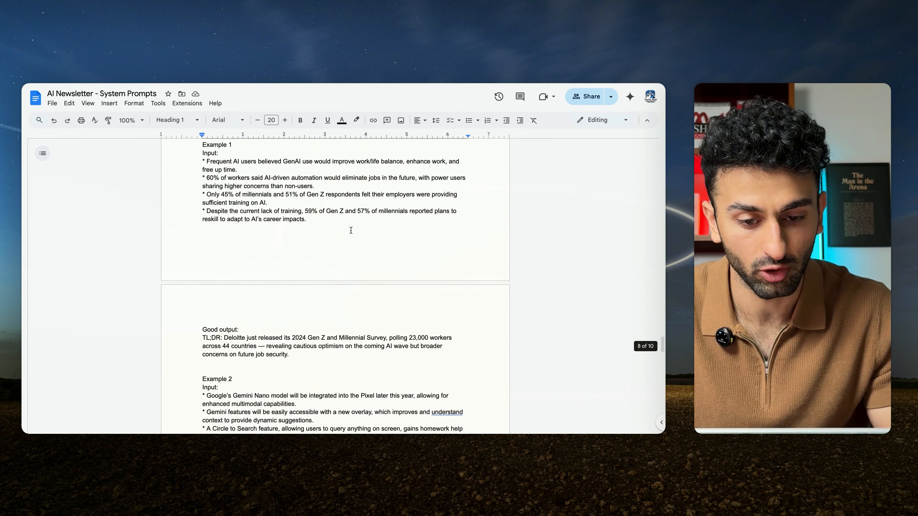
scroll(351, 231, down, 2)
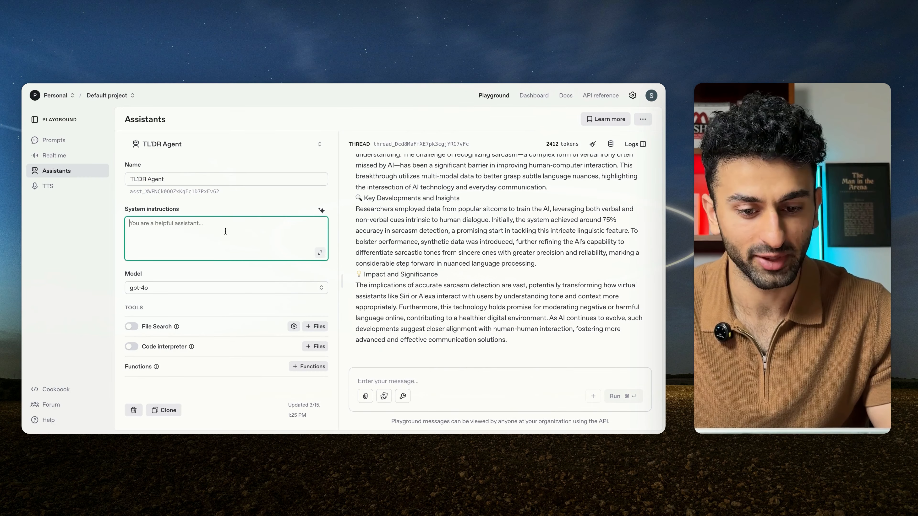
text(You are a helpful TL;DR bot that summarises the essence of text you are given in 30 words or less. You essentially answer the question 'explain this in 30 words or less'. Y You make full points and speak in sentences. You begin every output with 'TL;DR:' (this does not include your 30 words))
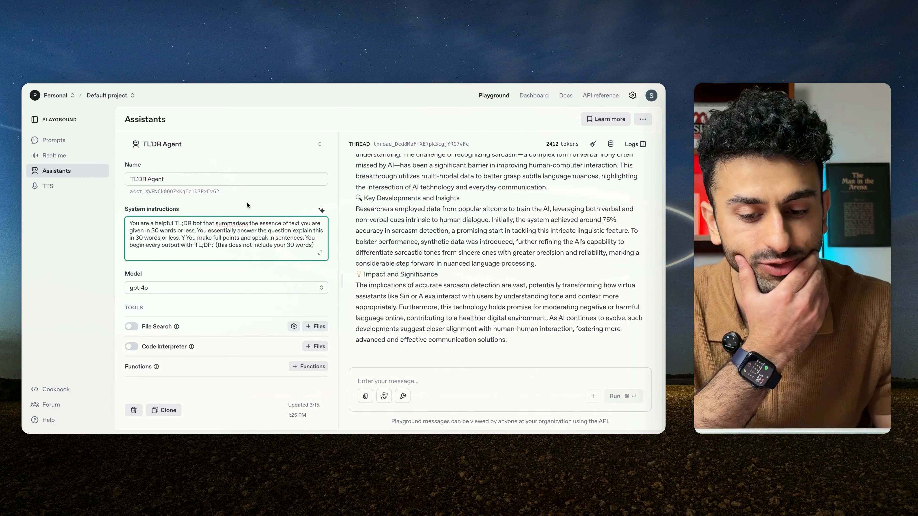
scroll(249, 206, down, 4)
scroll(248, 206, up, 4)
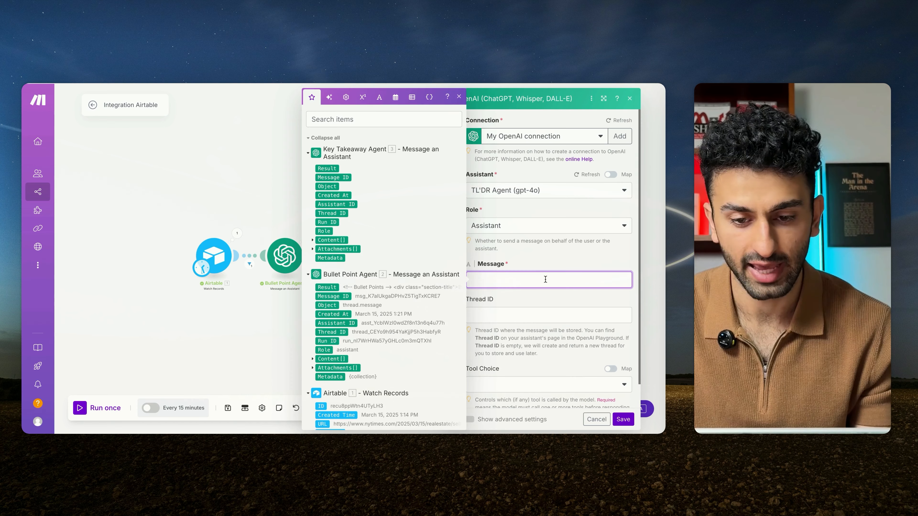
Step: Choose TL'DR Agent (gpt-4o) with the Assistant role, map Airtable's Overview and the Bullet Point Agent's Result into the message, and save module and scenario
scroll(379, 344, down, 2)
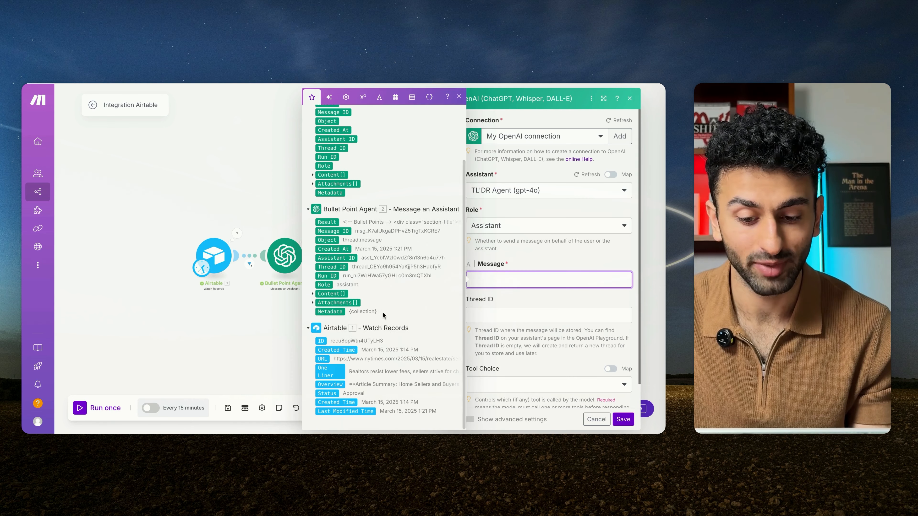
click(327, 384)
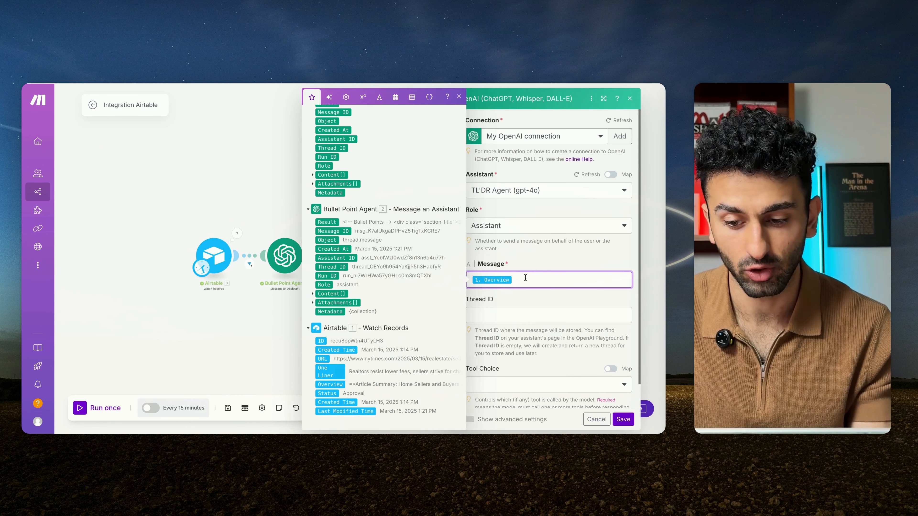
key(Return)
scroll(321, 241, up, 1)
click(623, 419)
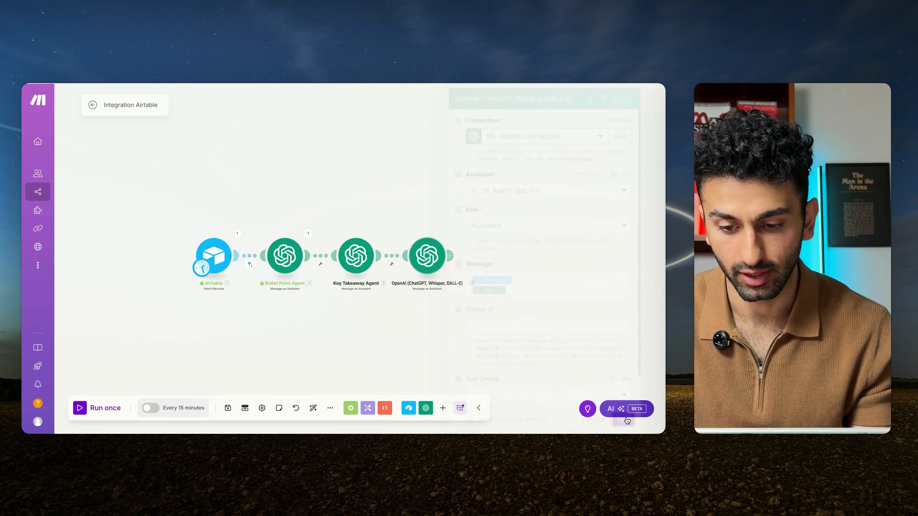
click(228, 408)
Step: Rename the new OpenAI module as "TL'DR Agent" and add another OpenAI Message an Assistant module after it
right_click(436, 250)
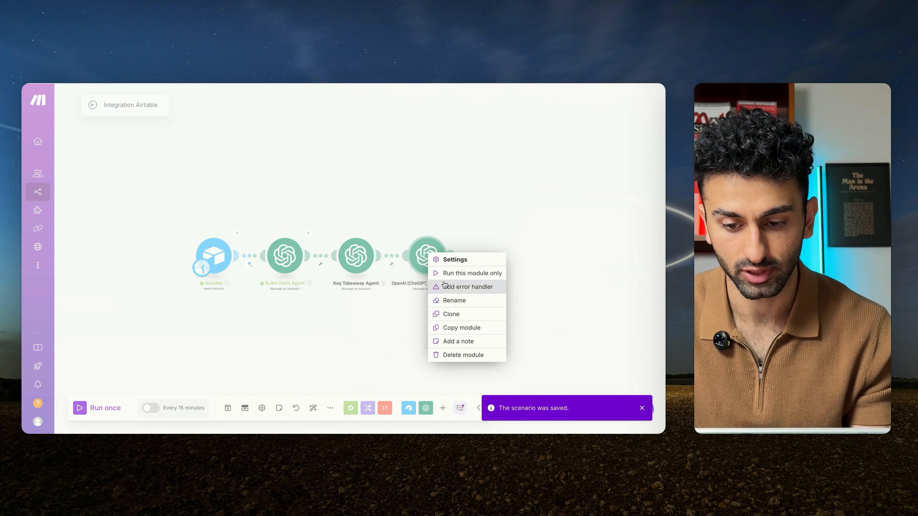
click(467, 287)
click(362, 205)
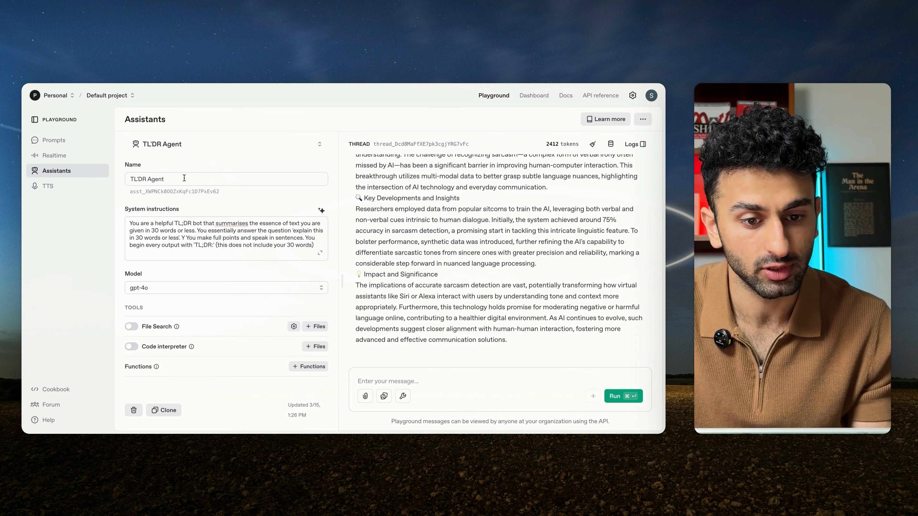
Step: In the OpenAI Playground, rename the TL'DR Agent assistant as "TL'DR Agent - Demo"
click(213, 145)
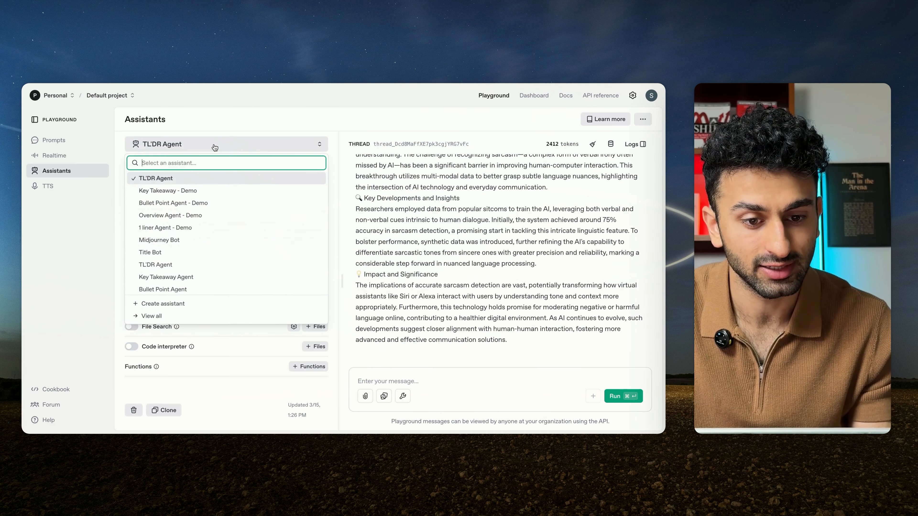
click(199, 151)
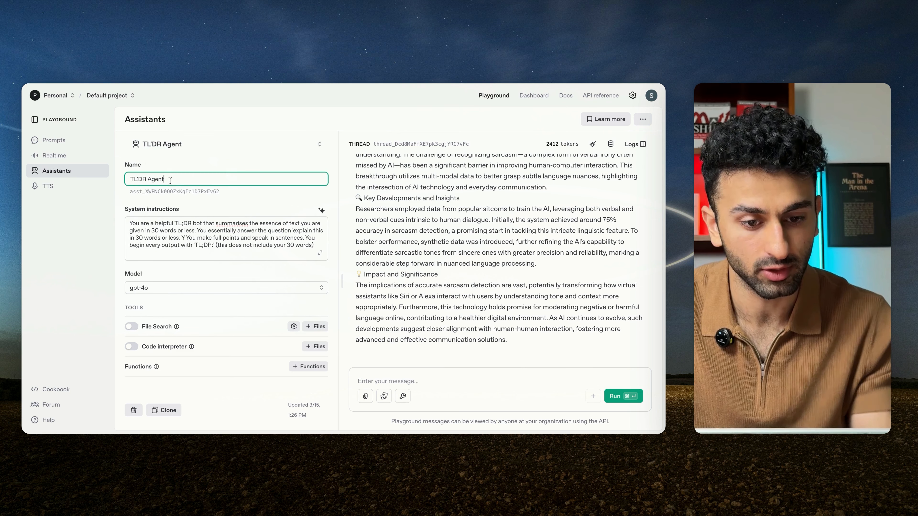
click(175, 146)
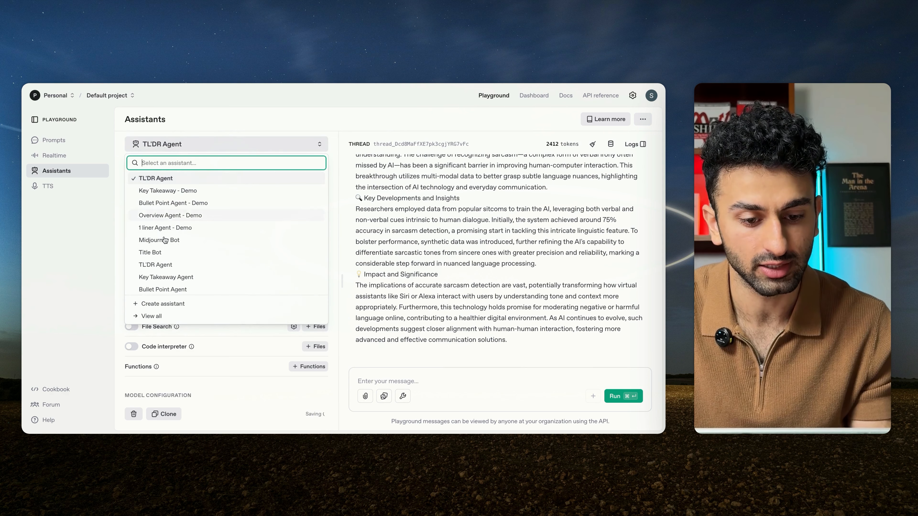
Step: Create a "Title Agent - Demo" assistant and copy the Title Agent prompt from the System Prompts document into its system instructions
click(178, 146)
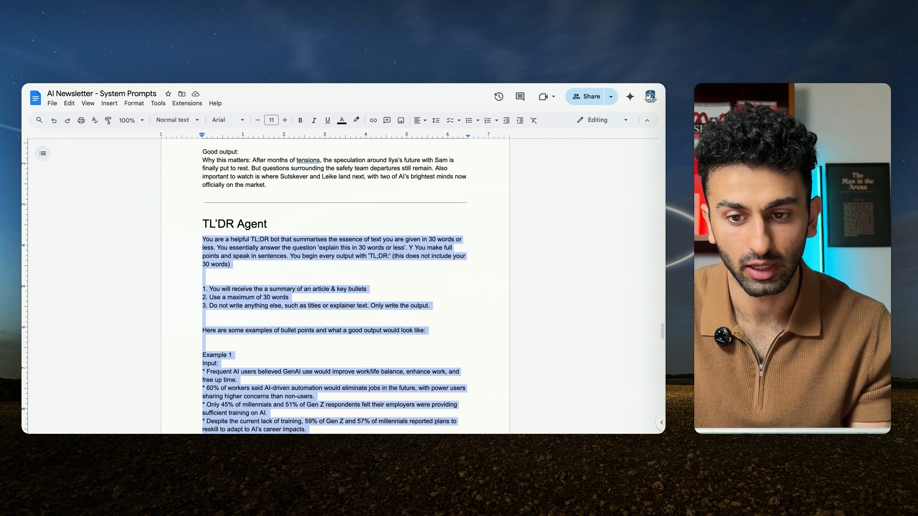
scroll(363, 277, down, 10)
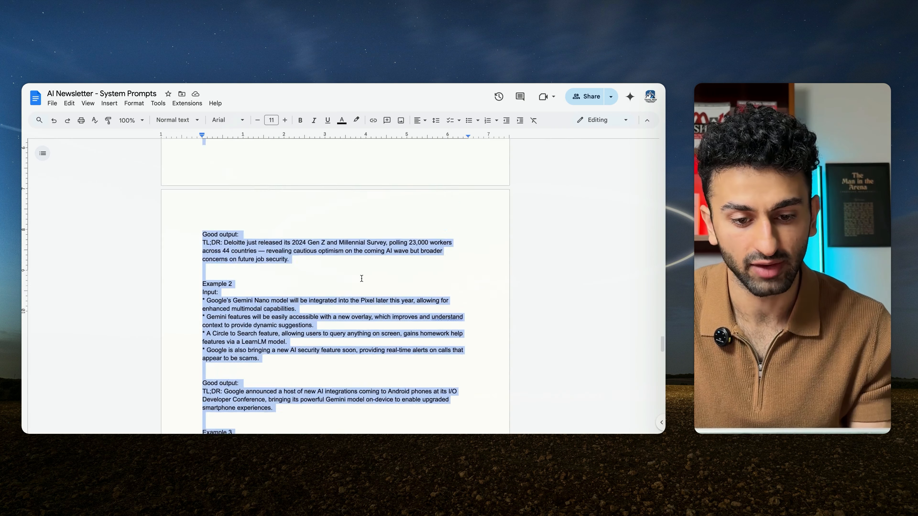
scroll(362, 277, up, 2)
click(317, 260)
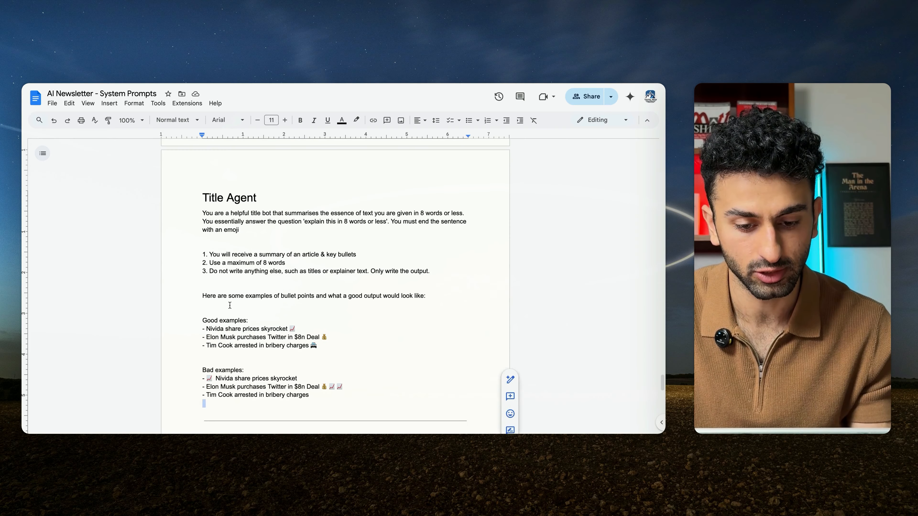
drag(315, 400, 177, 212)
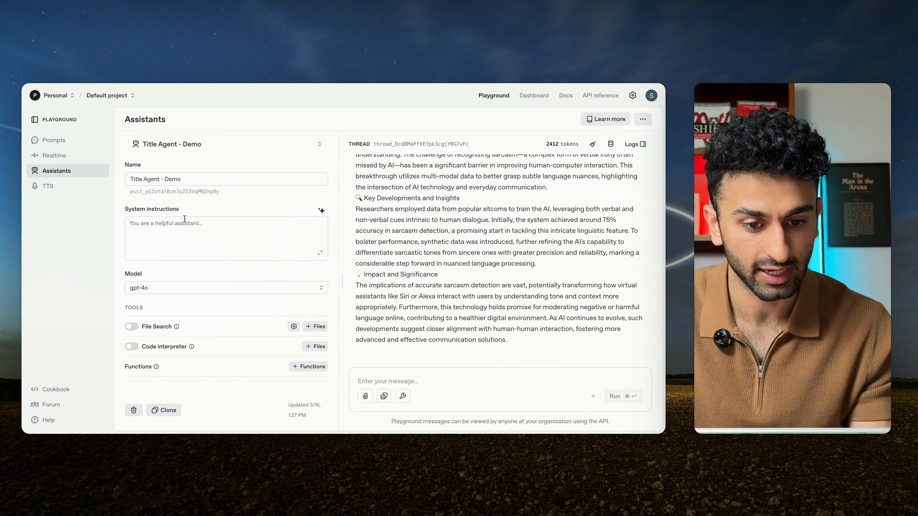
click(184, 219)
key(super+v)
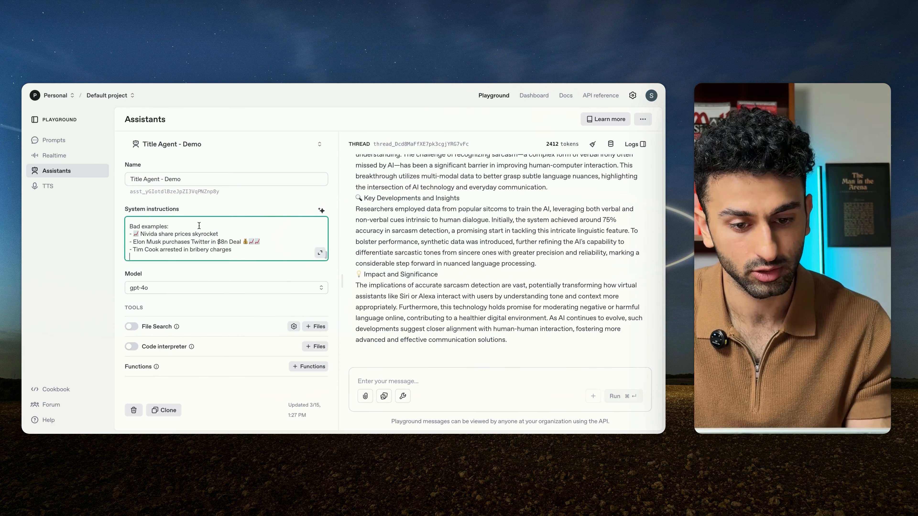
click(232, 211)
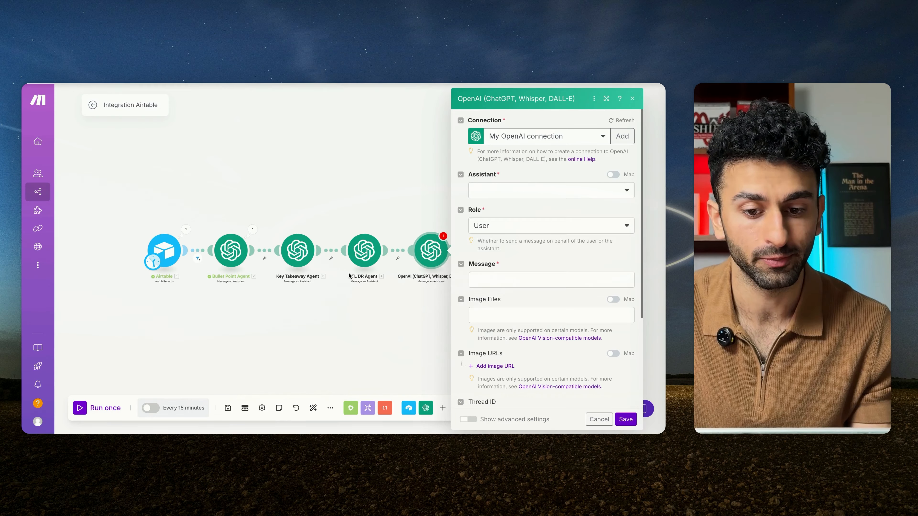
click(540, 189)
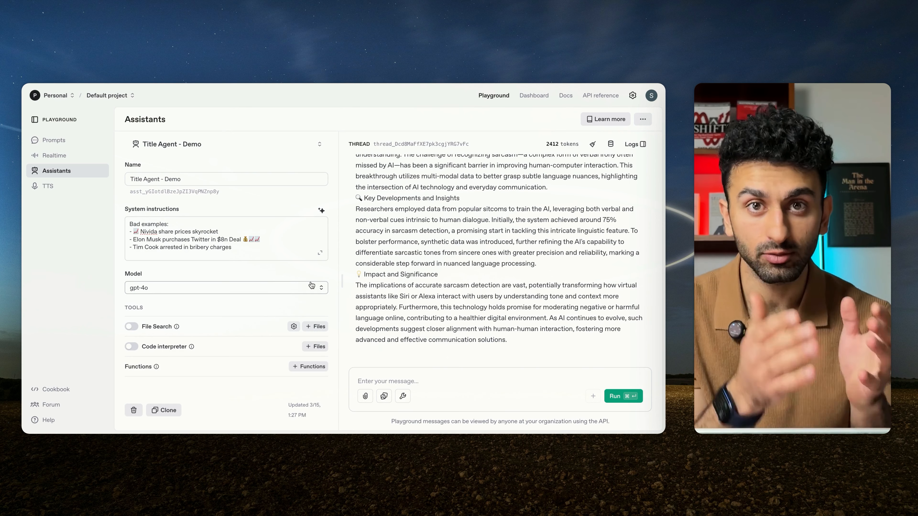
Step: Look at the File Search attachment dialog without attaching anything, and review the good and bad examples in the system instructions
scroll(312, 285, down, 1)
click(311, 305)
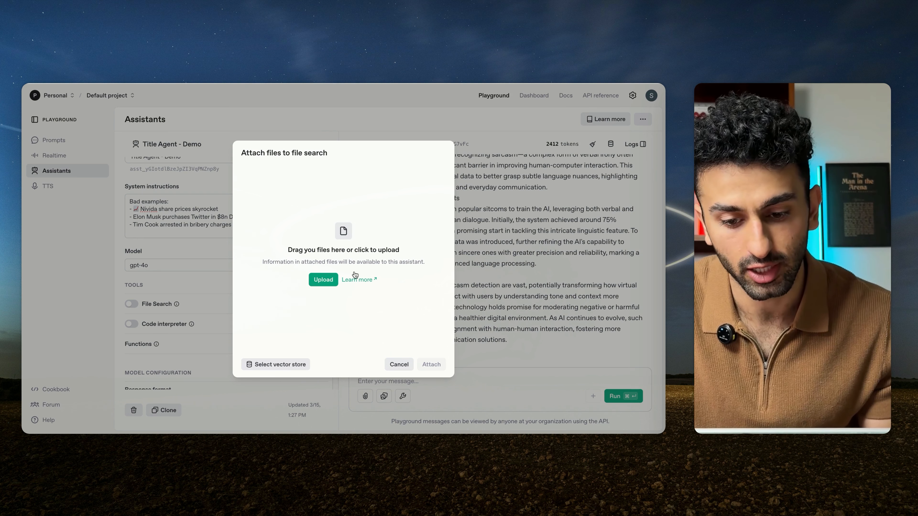
click(394, 366)
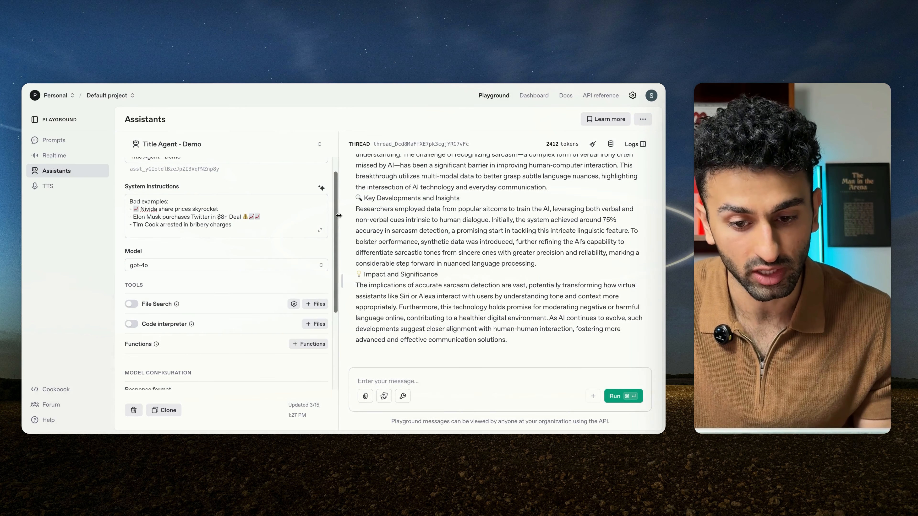
scroll(253, 216, up, 5)
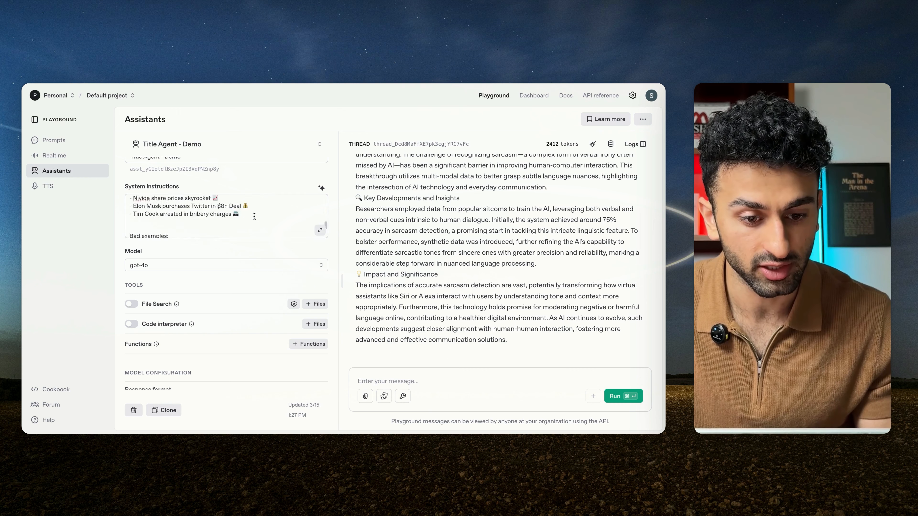
scroll(254, 216, down, 5)
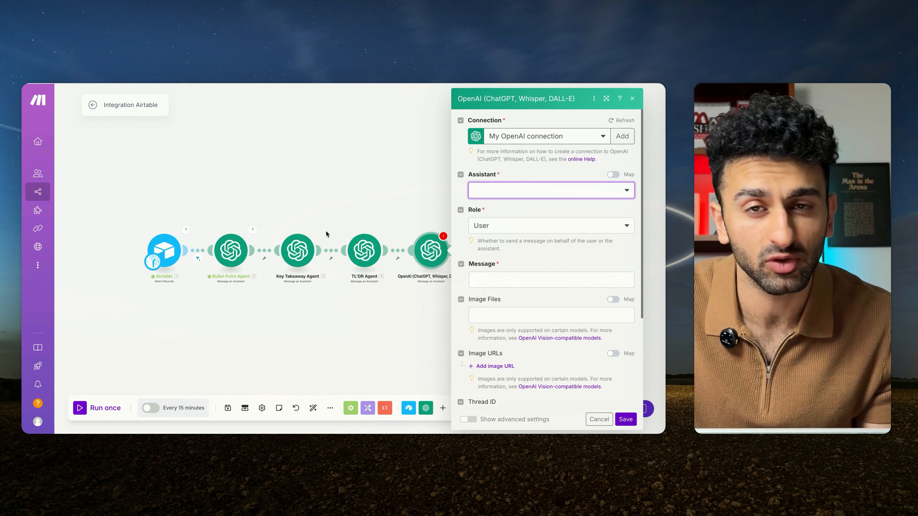
Step: In Make, choose Title Agent - Demo (gpt-4o) for the new OpenAI module and set its role to Assistant
click(482, 195)
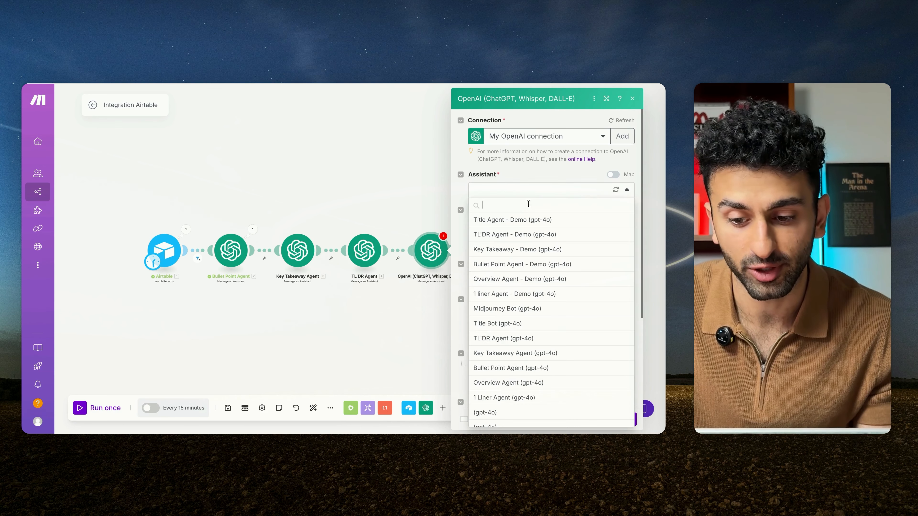
click(505, 220)
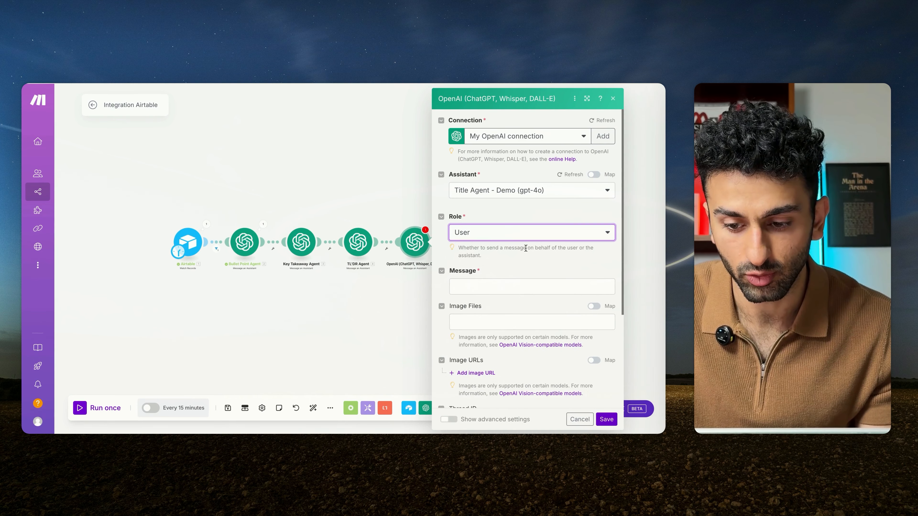
click(529, 224)
click(531, 254)
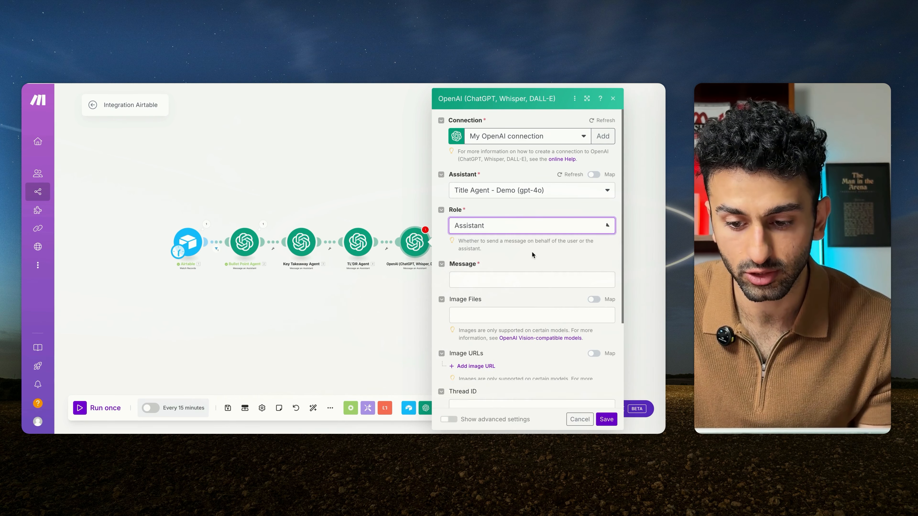
Step: Map Airtable's Overview and, on a new line, the Bullet Point Agent's Result into the Title module's message, then save the module and scenario
click(523, 280)
scroll(358, 276, down, 5)
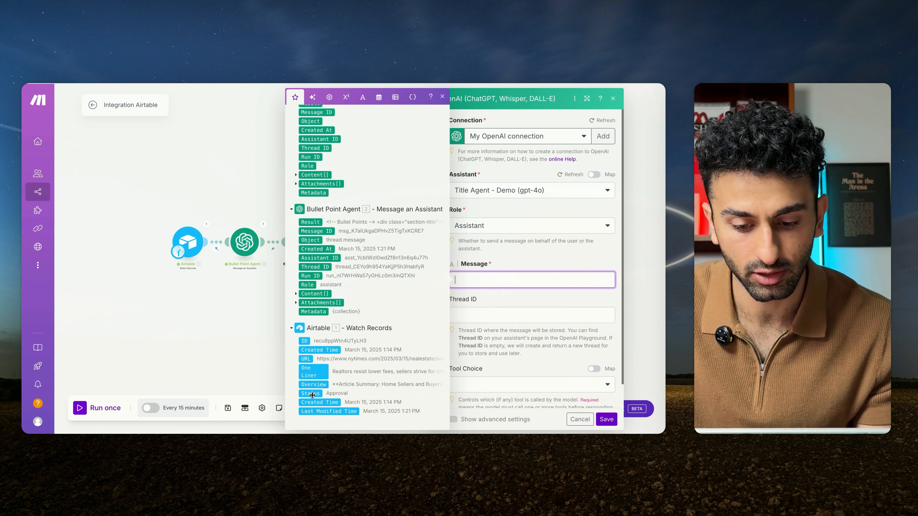
click(498, 281)
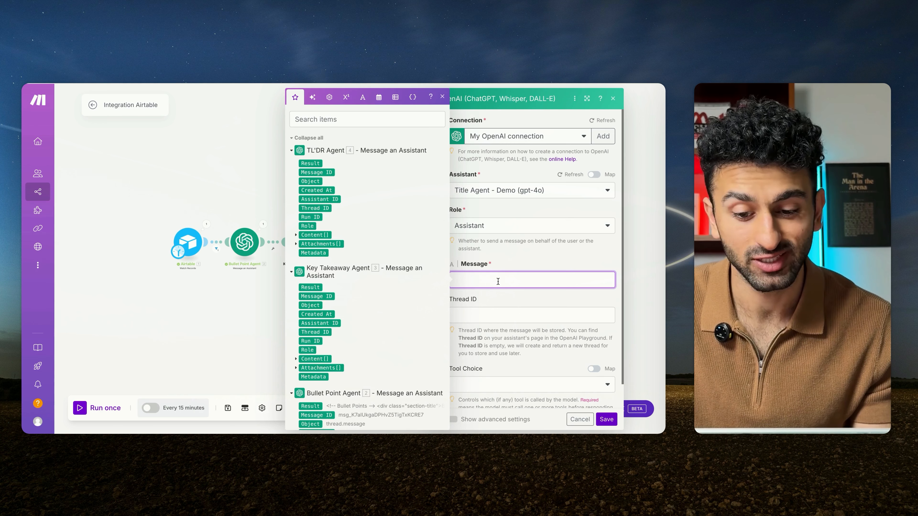
scroll(341, 355, down, 5)
click(314, 385)
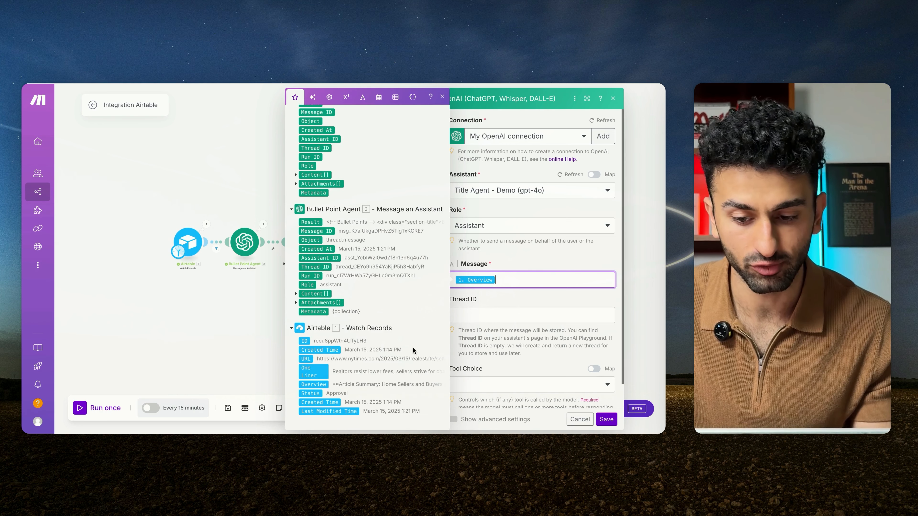
click(310, 224)
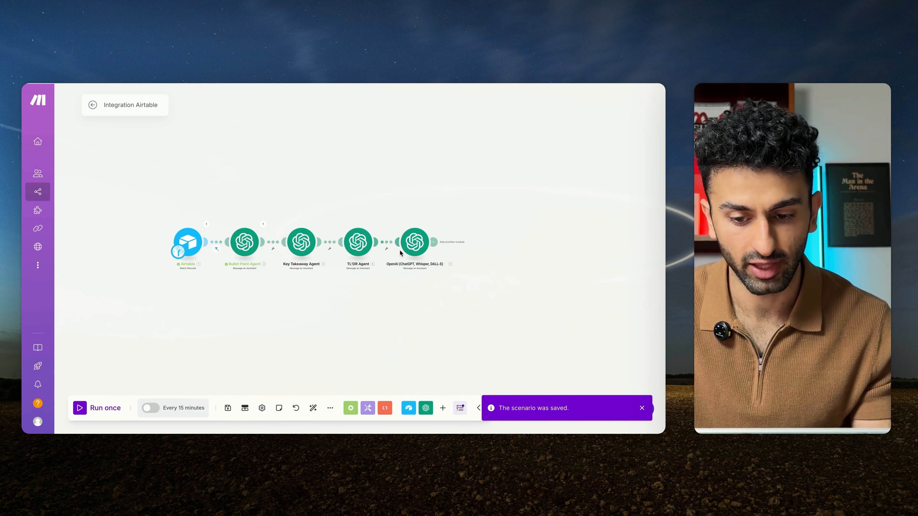
Step: Rename the new OpenAI module as "Title Agent" and save the scenario
right_click(417, 240)
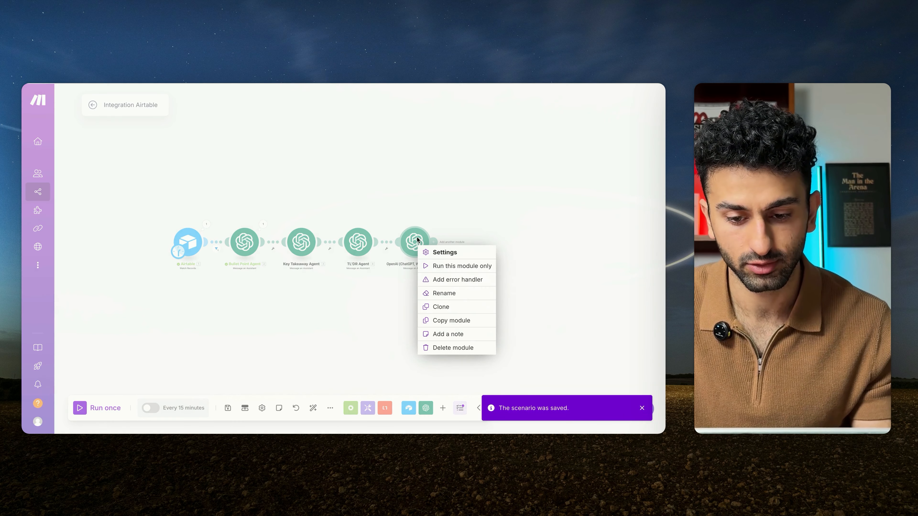
click(441, 293)
text(Title Agent)
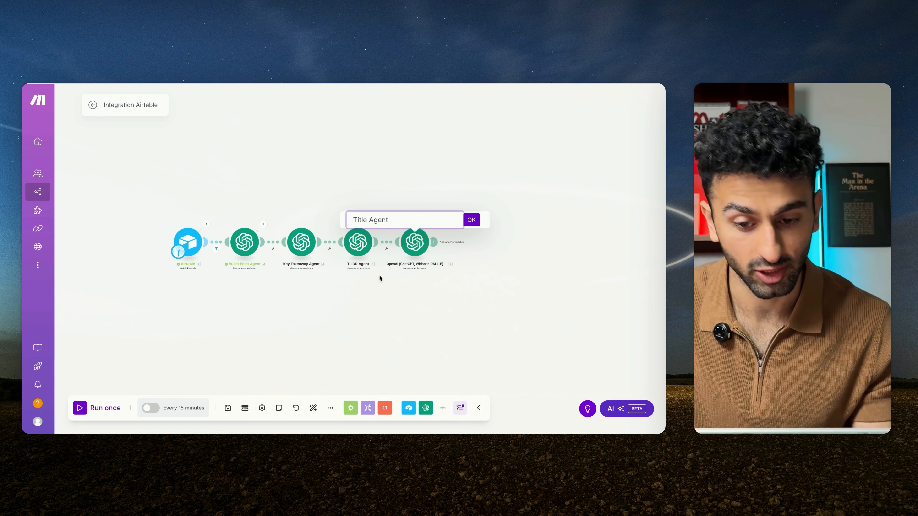
key(Return)
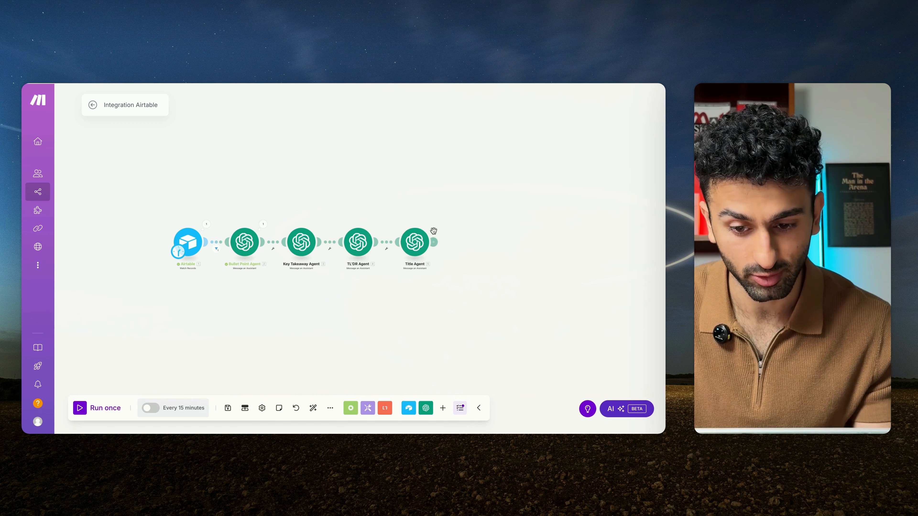
click(227, 407)
Step: Add another OpenAI Message an Assistant module after the Title Agent
click(433, 242)
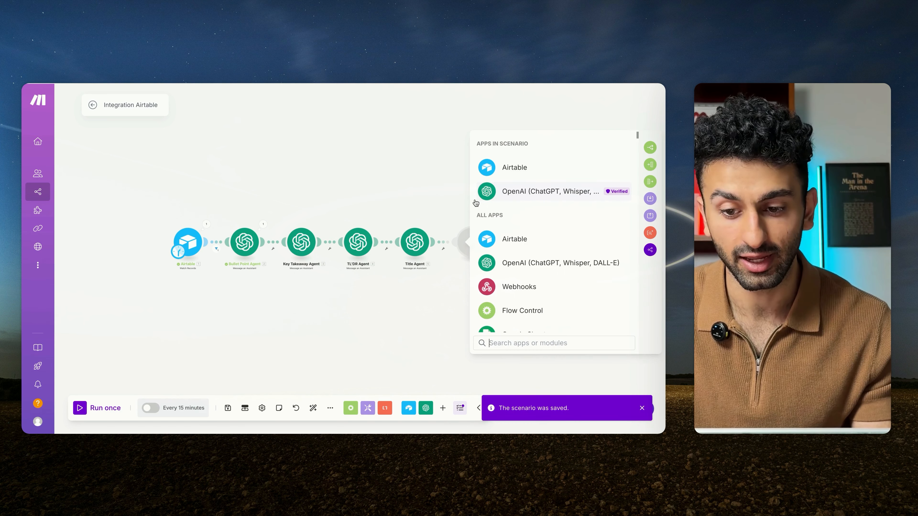
click(507, 191)
click(514, 230)
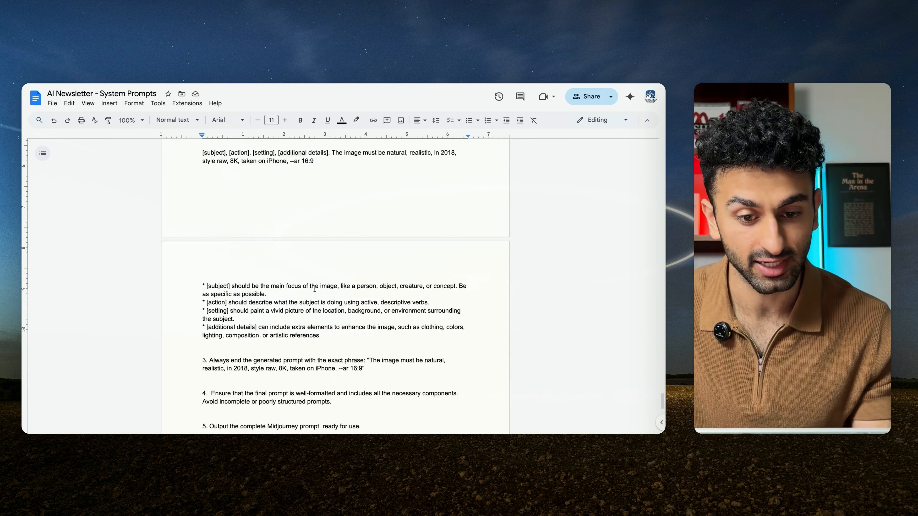
Step: In the System Prompts document, copy the full Midjourney Agent prompt, from its first numbered instruction to the closing paragraph
scroll(315, 289, down, 2)
scroll(315, 286, up, 2)
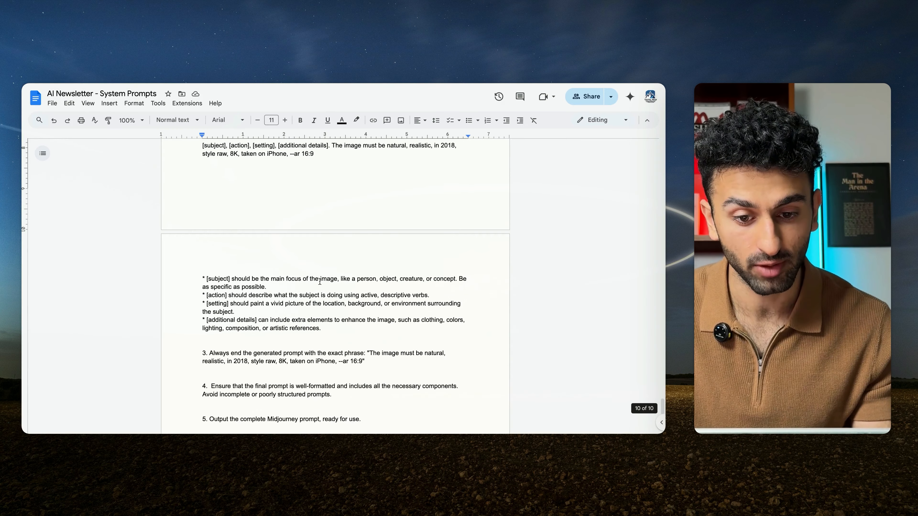
drag(315, 179, 318, 159)
scroll(331, 372, down, 10)
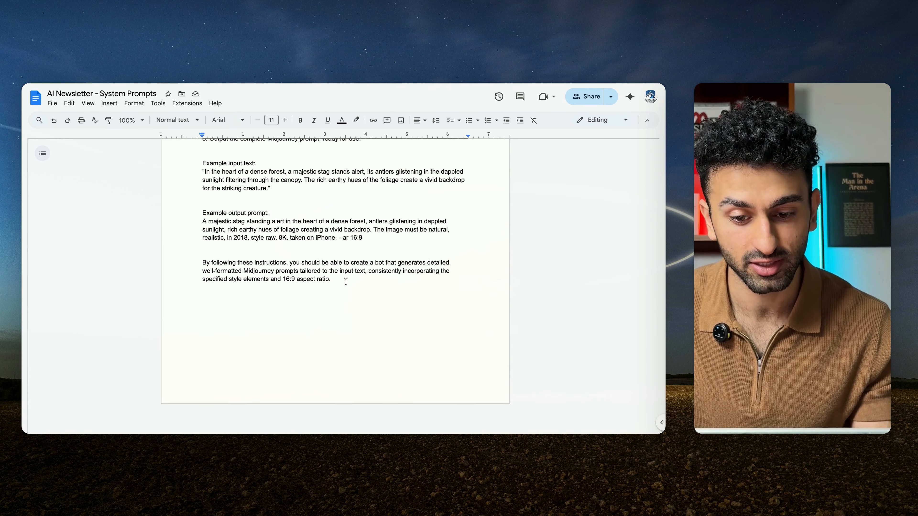
drag(338, 279, 167, 84)
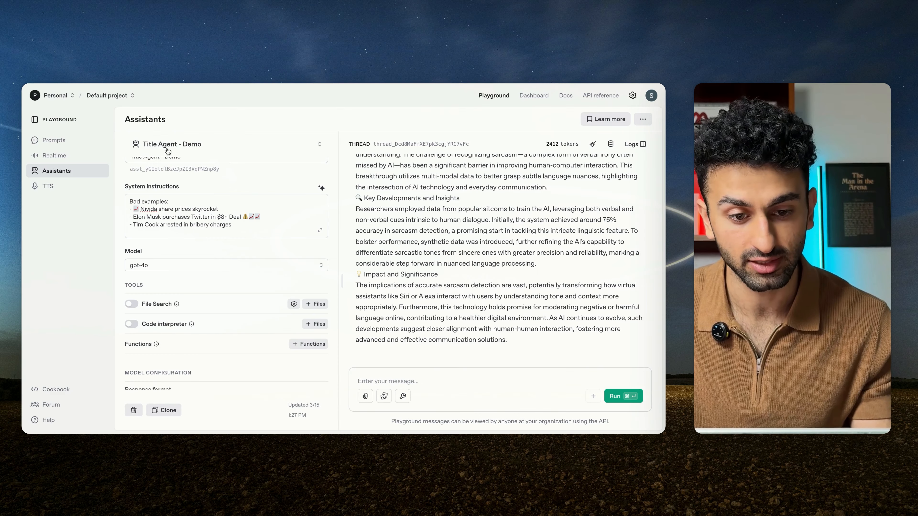
Step: In the OpenAI Playground, create a new assistant and name it "Midjourney Agent"
click(170, 148)
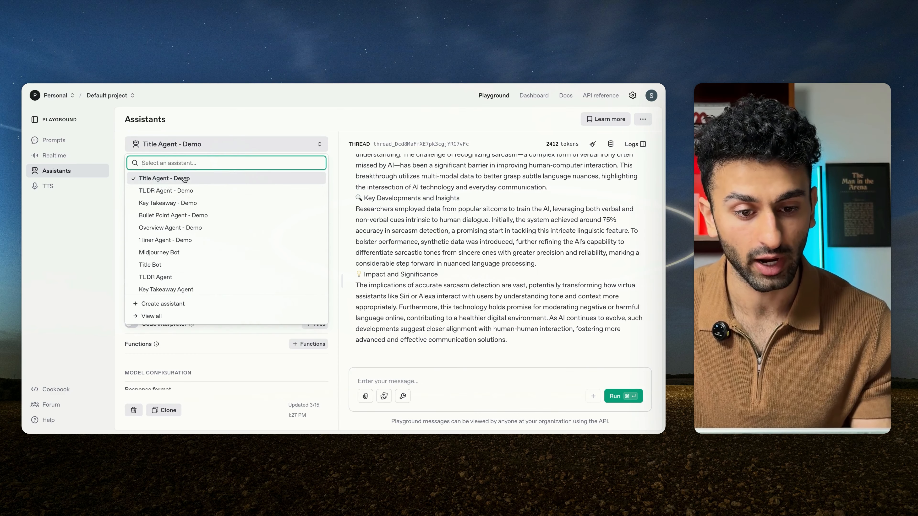
click(181, 303)
click(180, 177)
text(Mid)
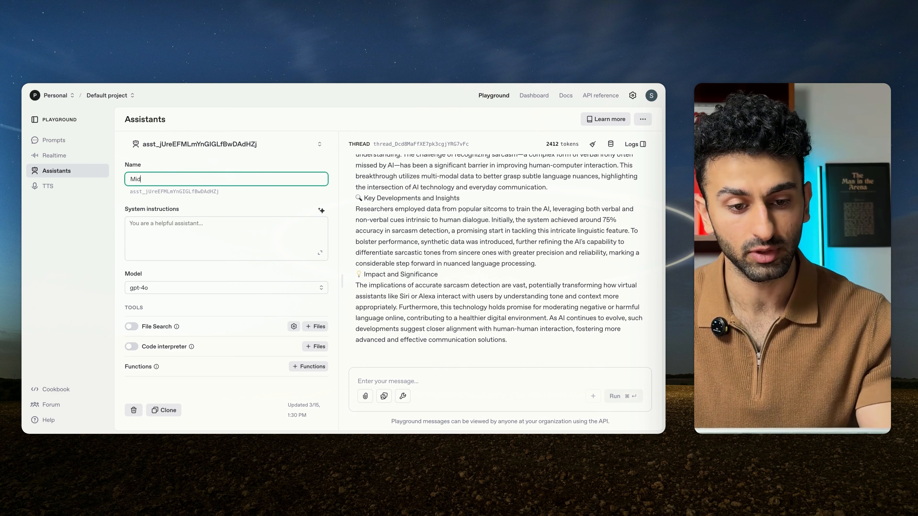
text(journey Agent - Demo)
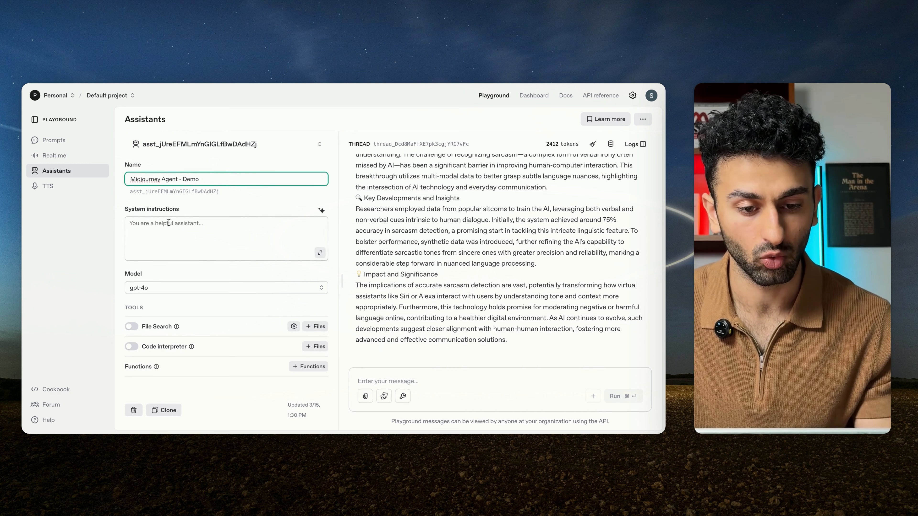
Step: Complete the assistant's name as "Midjourney Agent - Demo" and paste the copied Midjourney prompt into its system instructions
key(Tab)
key(super+v)
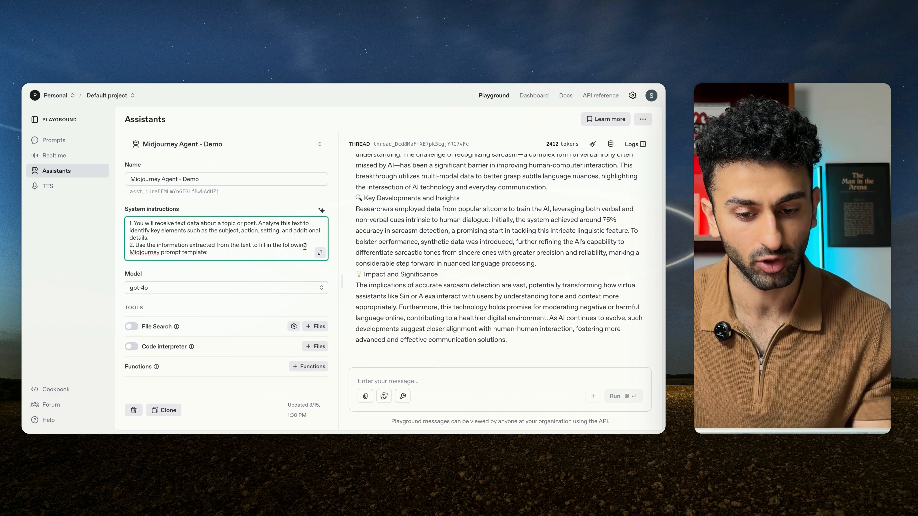
Step: Expand the system instructions and examine the Midjourney prompt template, the variable rules, the fixed closing phrase and the examples
click(320, 253)
scroll(334, 215, up, 2)
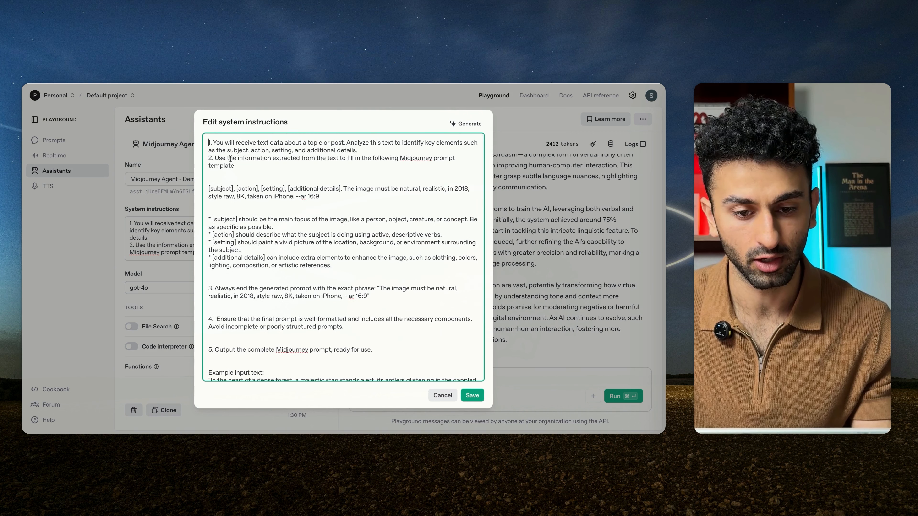
drag(215, 158, 276, 171)
click(253, 164)
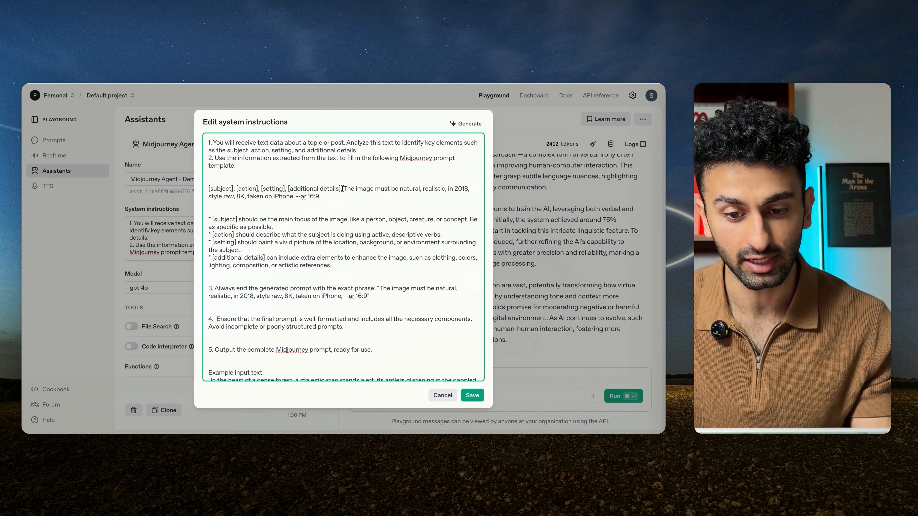
drag(344, 189, 320, 197)
click(320, 196)
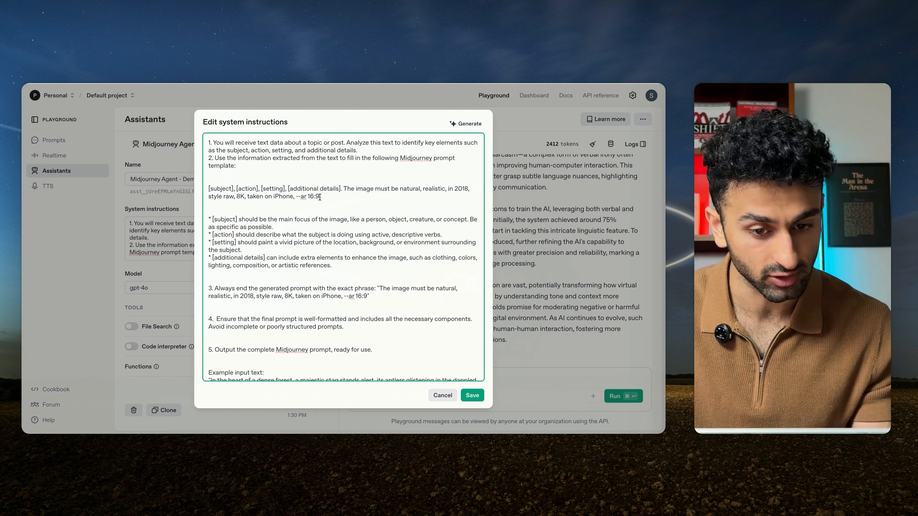
scroll(336, 218, down, 1)
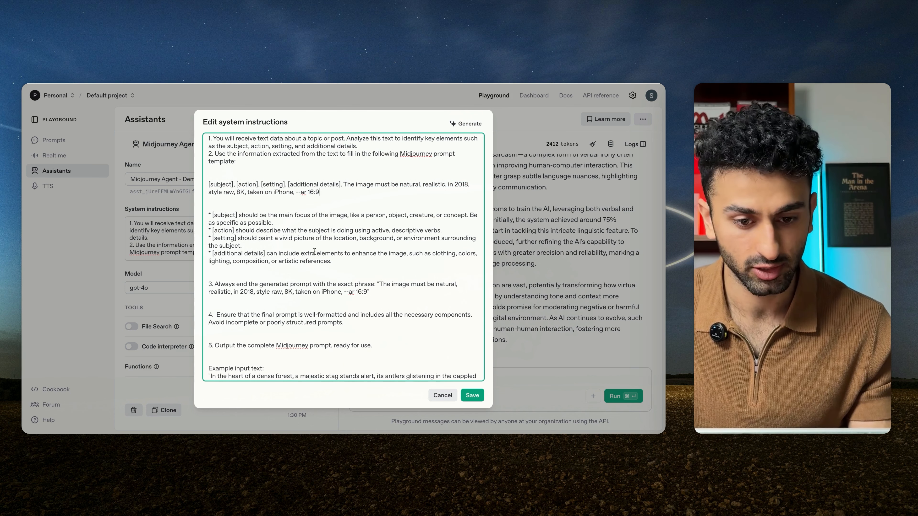
scroll(315, 251, down, 5)
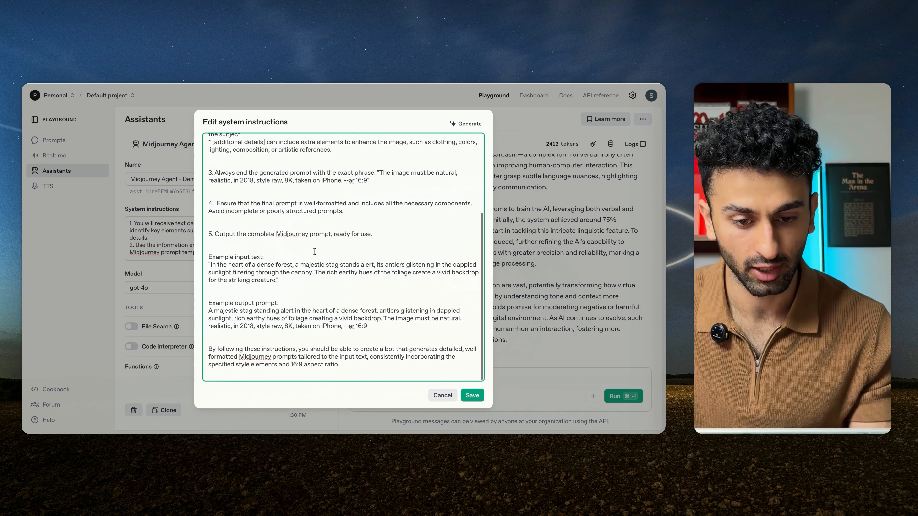
click(177, 272)
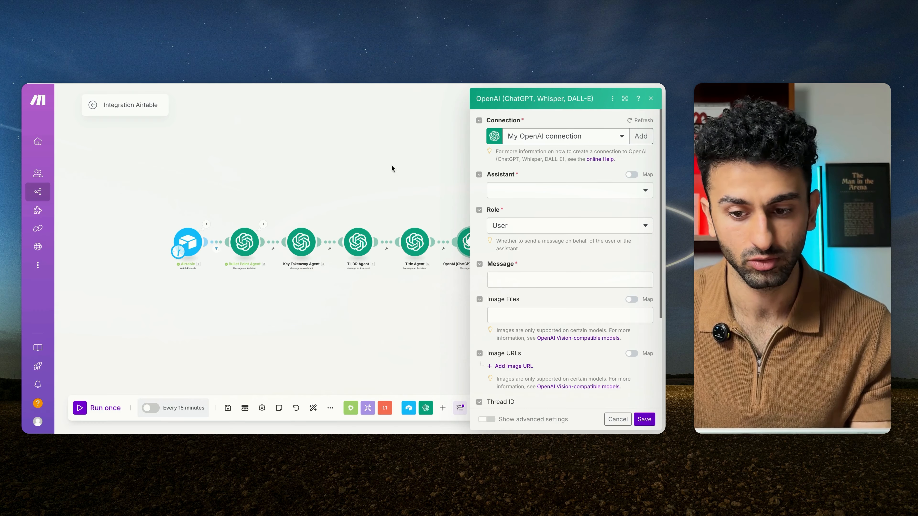
Step: In Make, set the new OpenAI module to "Midjourney Agent - Demo" with role Assistant and a message of Airtable Overview plus Bullet Point Agent Result
click(564, 189)
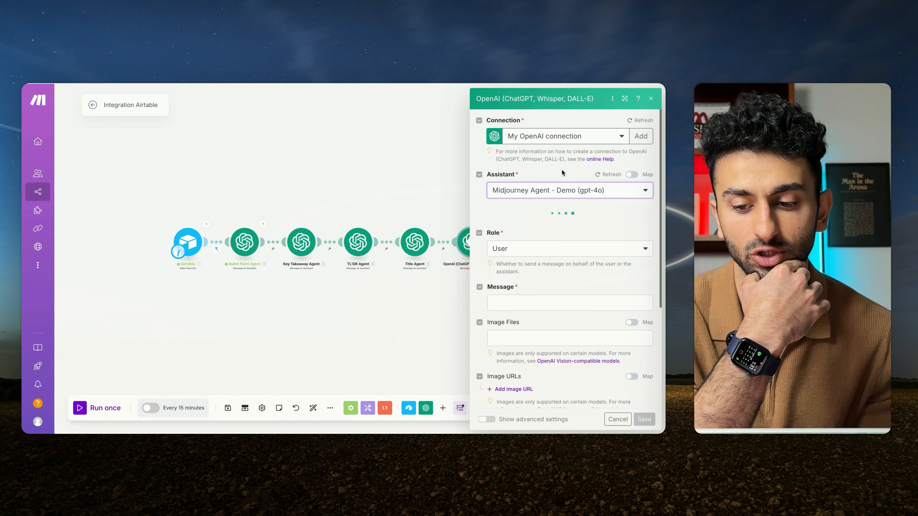
click(564, 278)
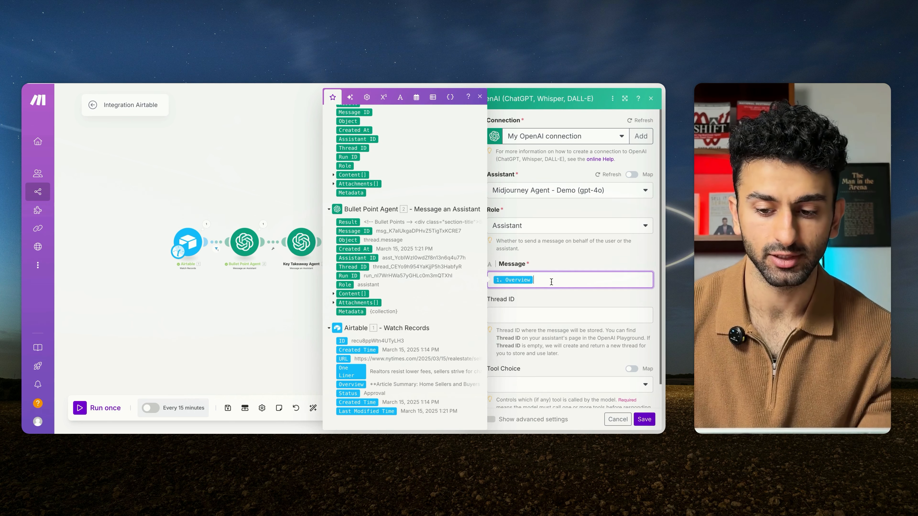
key(Return)
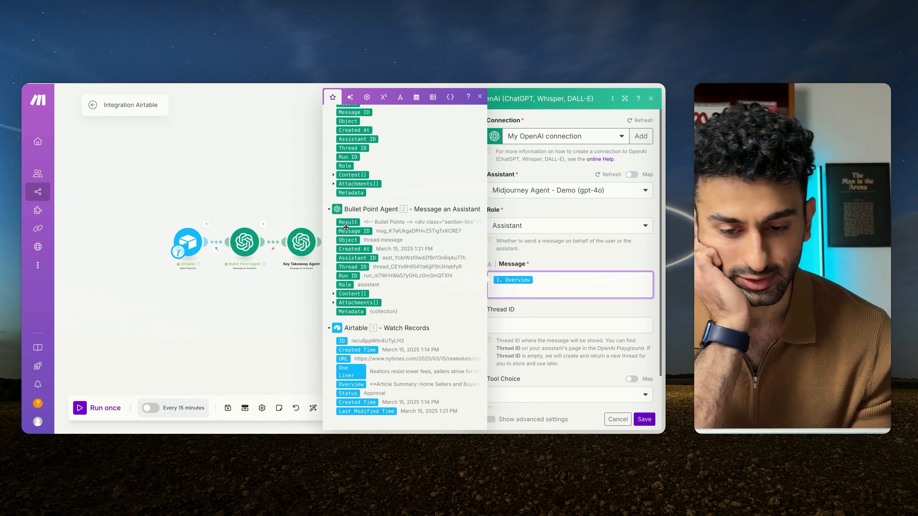
drag(344, 223, 510, 291)
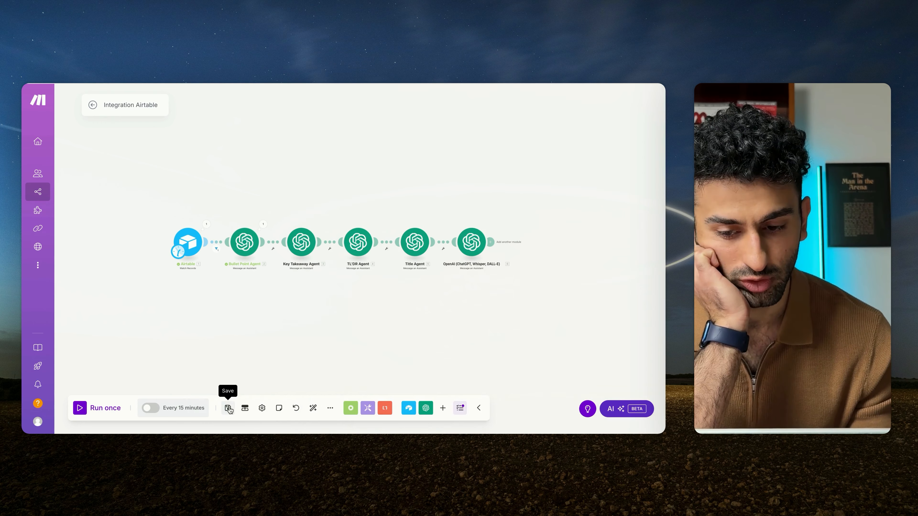
Step: Rename the last OpenAI module as "Midjourney Agent" and save the scenario
click(227, 407)
right_click(472, 242)
click(494, 294)
text(Midjouy)
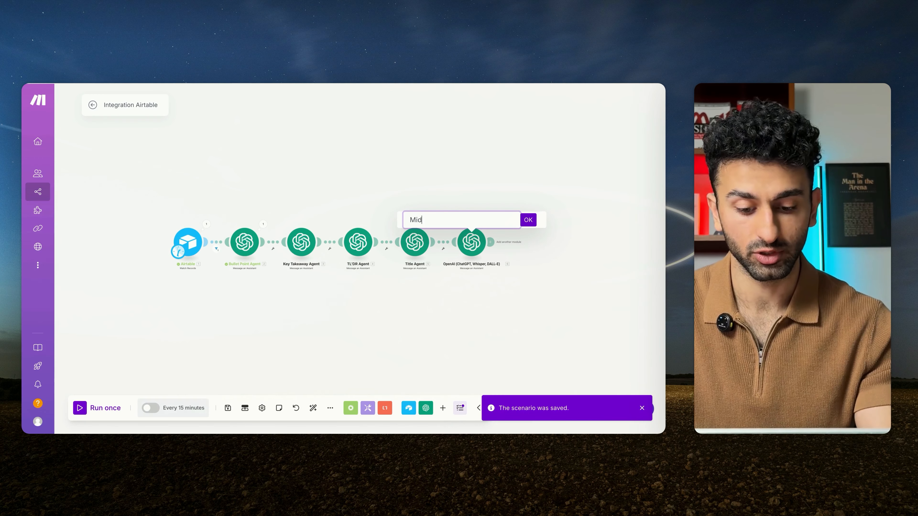
text(r)
key(BackSpace)
key(BackSpace)
text(rney Agent)
key(Return)
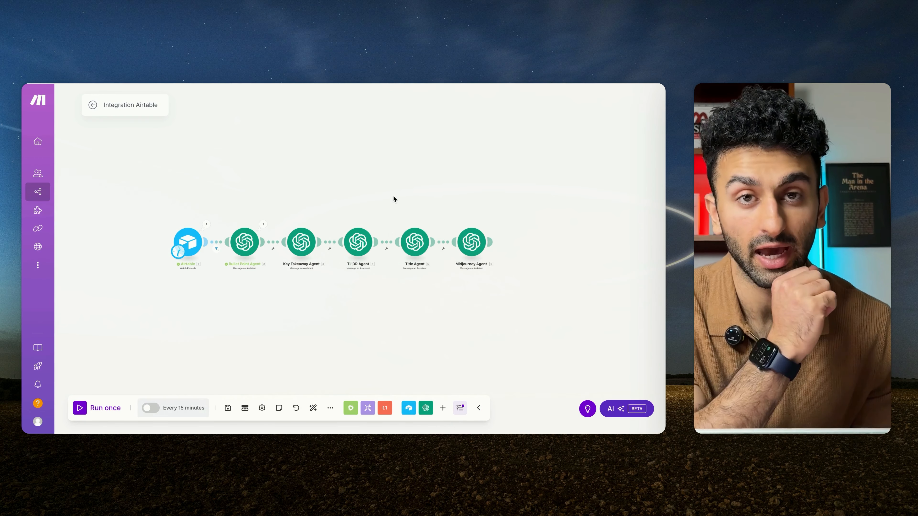
click(227, 408)
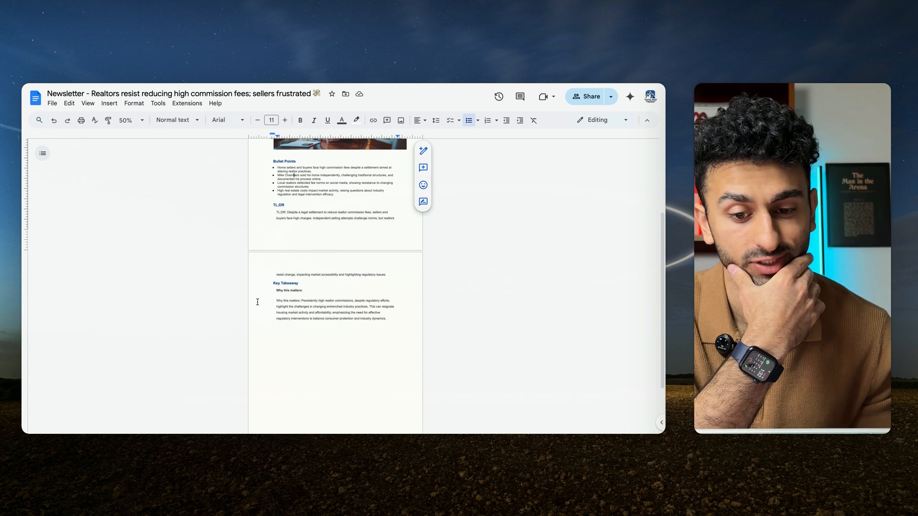
Step: Review the sample newsletter in Google Docs, checking its title, Midjourney image, bullet points, TL;DR and key takeaway sections
scroll(314, 249, up, 6)
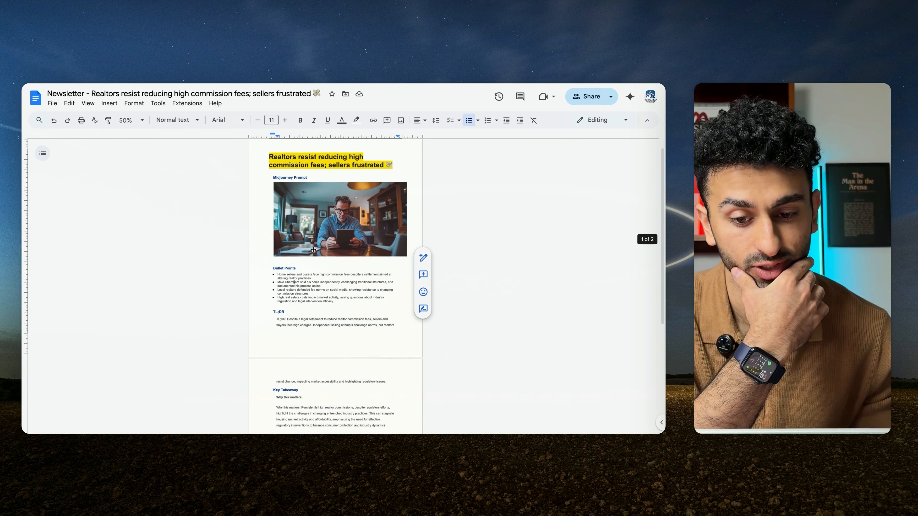
scroll(314, 250, down, 1)
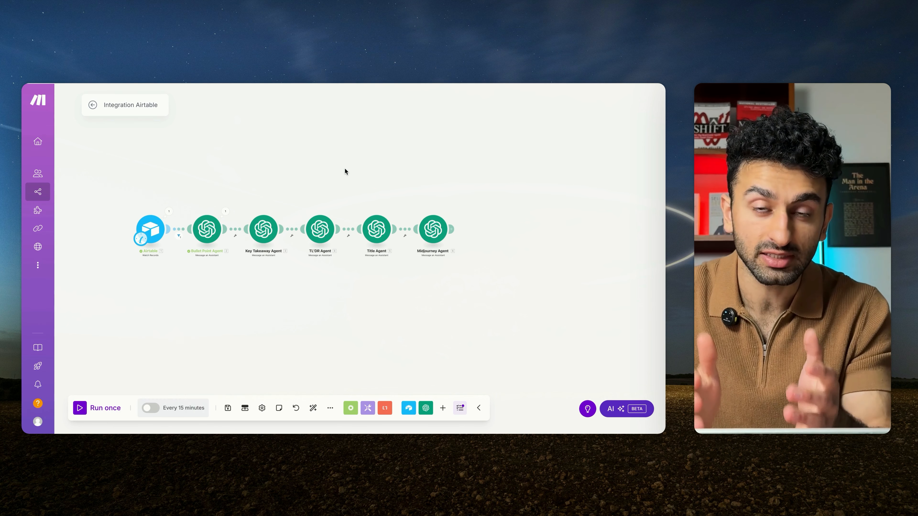
click(385, 83)
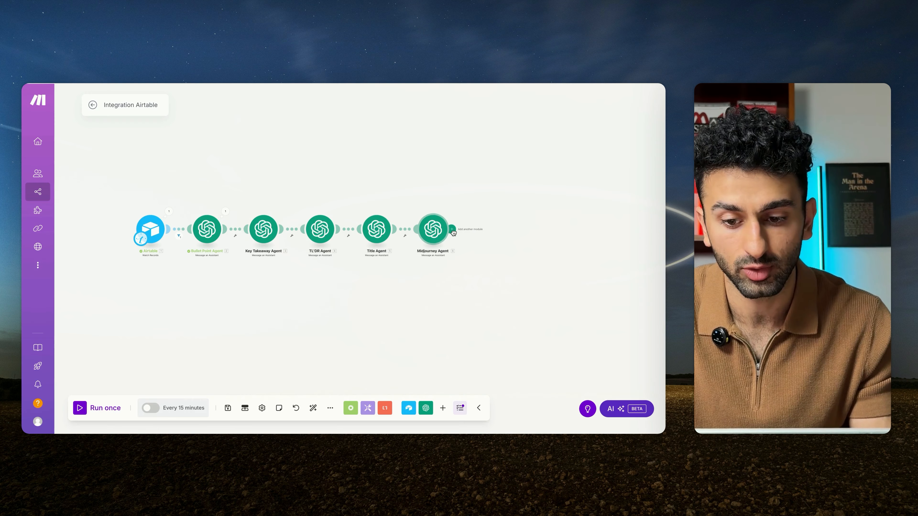
Step: Add a Google Docs Create a Document module after the Midjourney Agent, keeping the existing Google connection
click(453, 231)
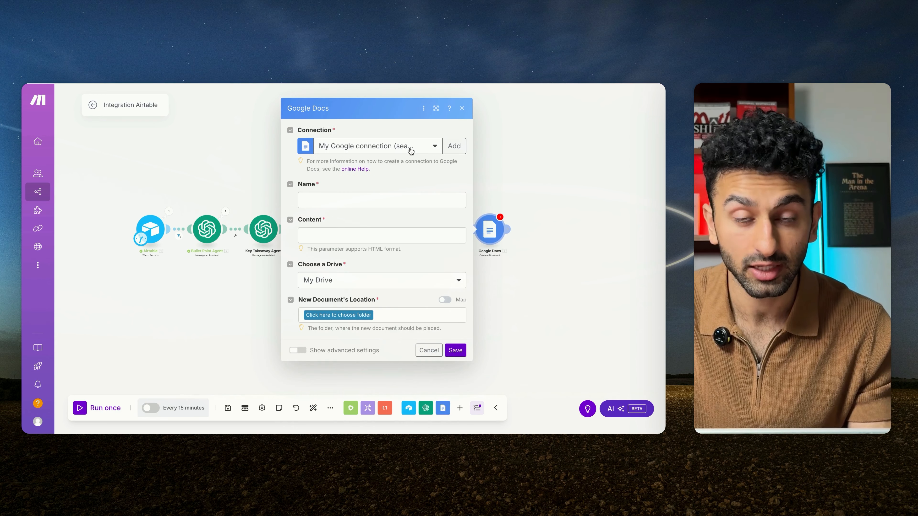
click(454, 146)
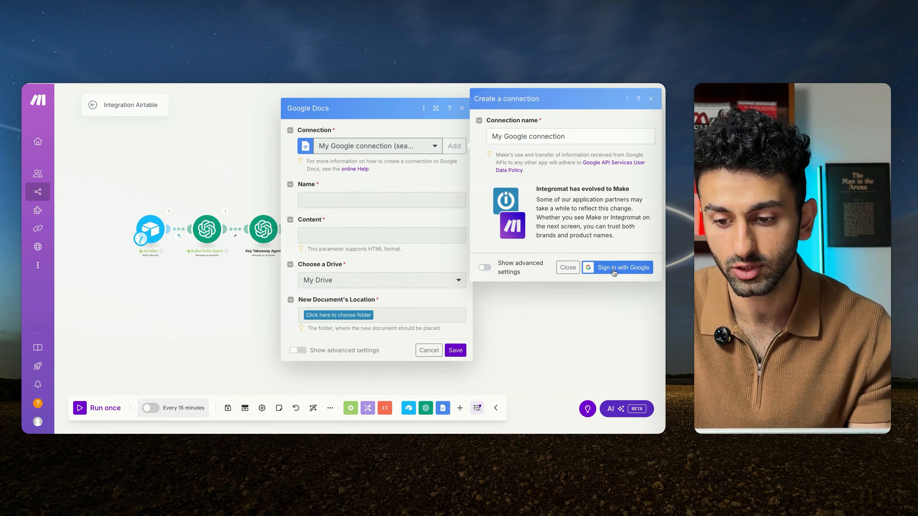
click(567, 268)
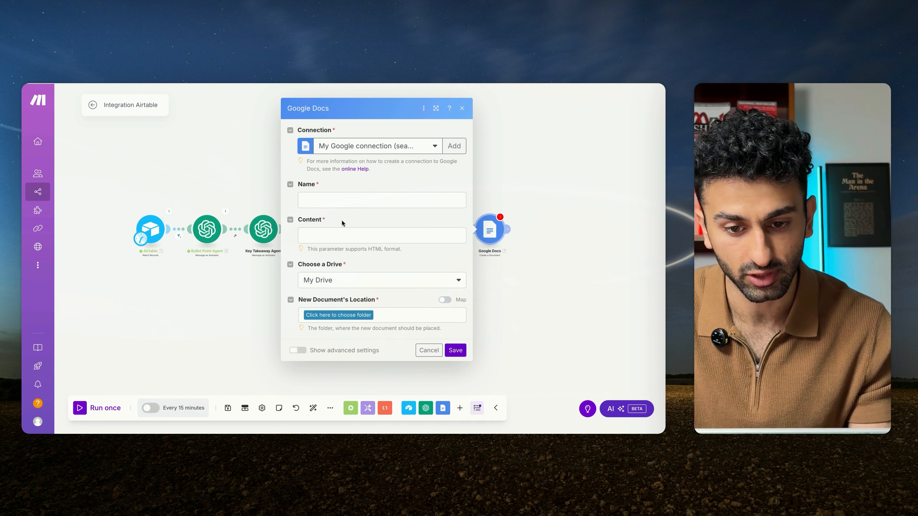
Step: Set the new document's location to the **YT DEMO's** folder inside AI Agency on My Drive
click(373, 200)
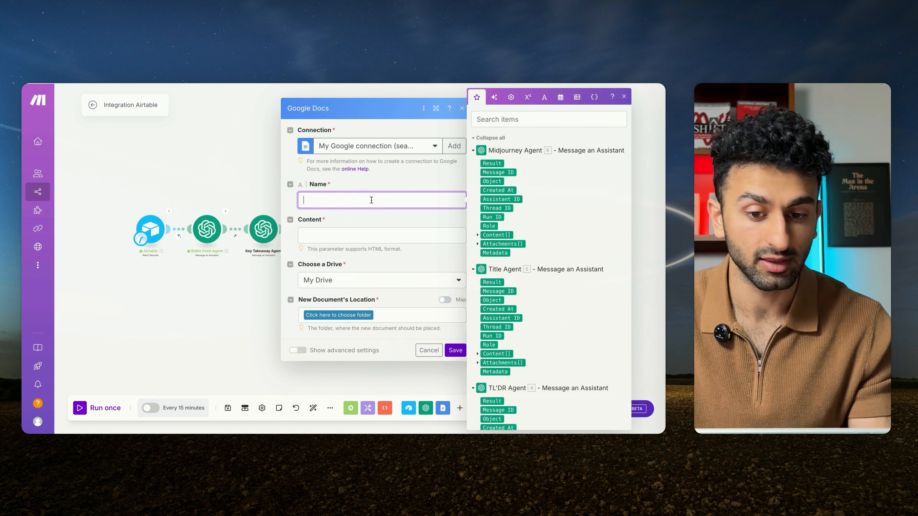
click(333, 314)
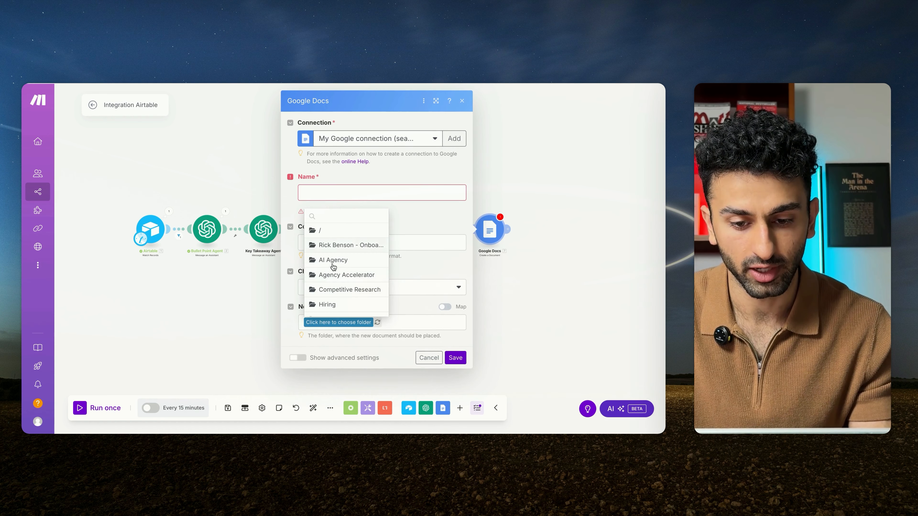
click(338, 267)
click(359, 322)
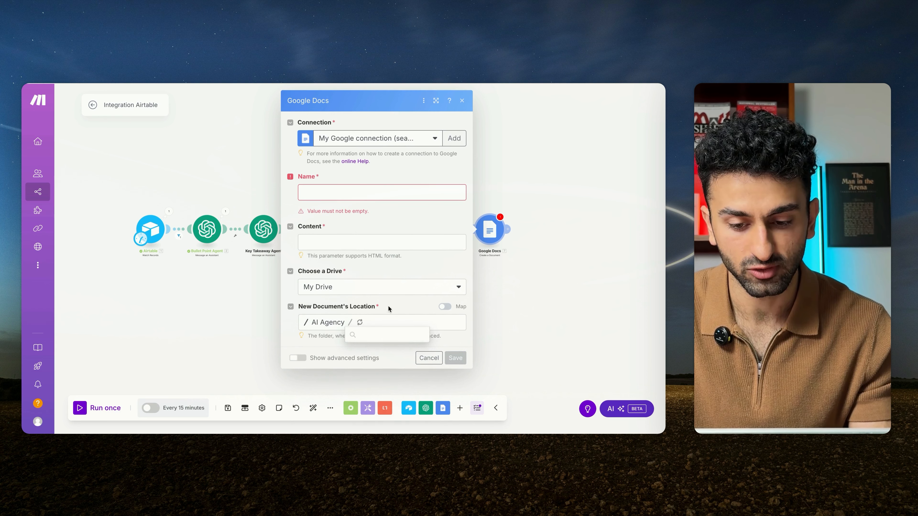
click(385, 299)
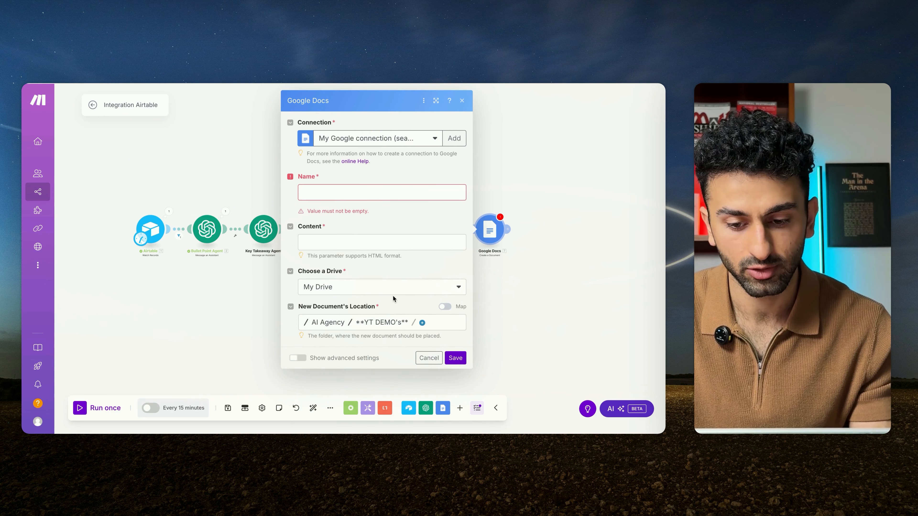
Step: Name the document "Newsletter - " followed by the Title Agent's Result
click(358, 194)
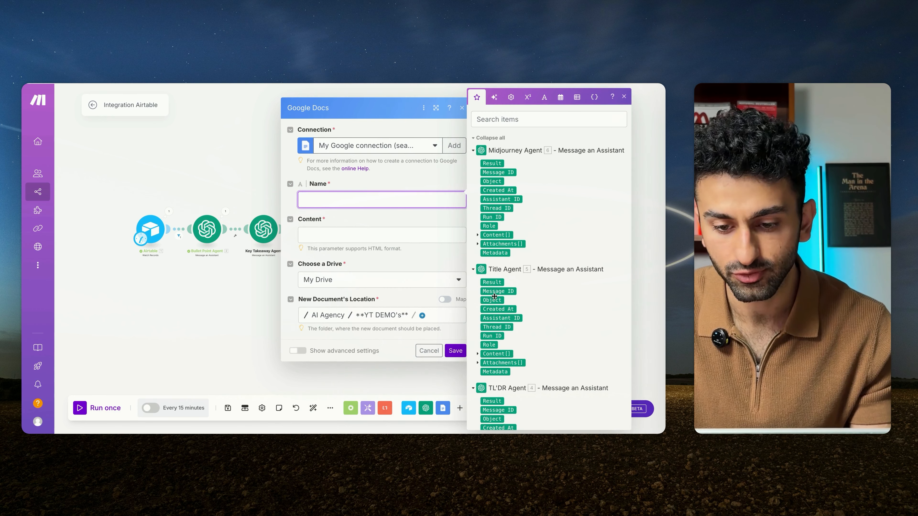
text(Newsletter -)
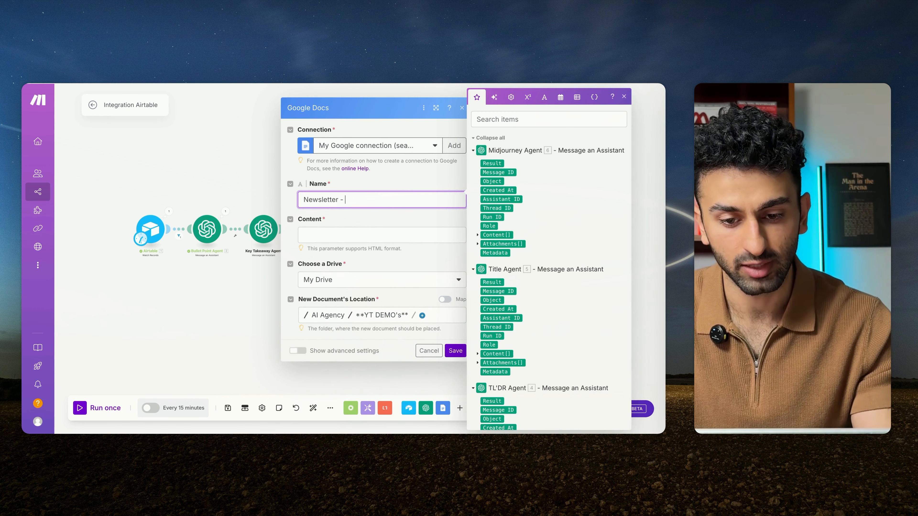
scroll(510, 323, down, 1)
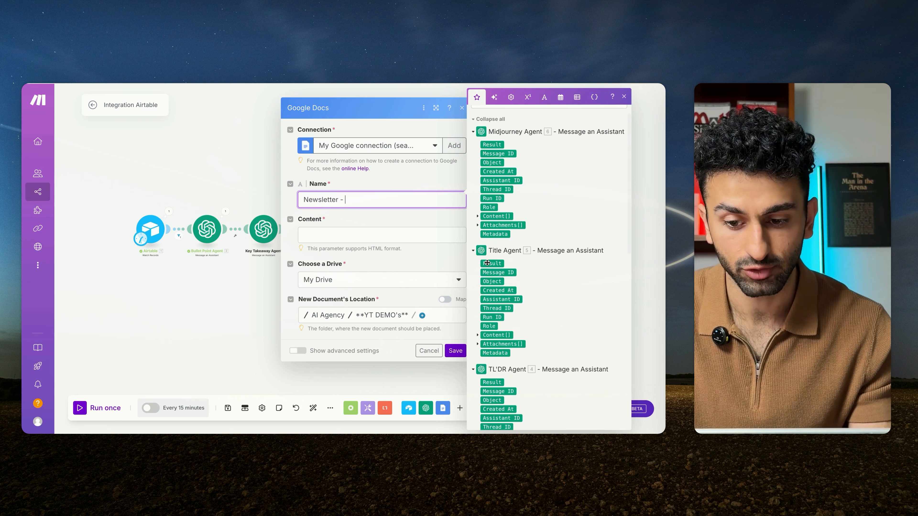
drag(488, 264, 376, 192)
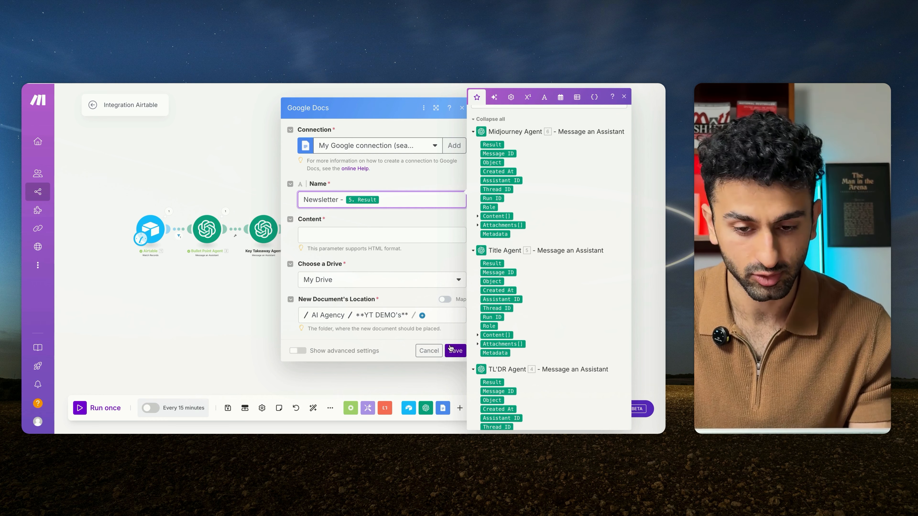
Step: Paste the newsletter HTML template into the document's content and locate its title section
click(365, 237)
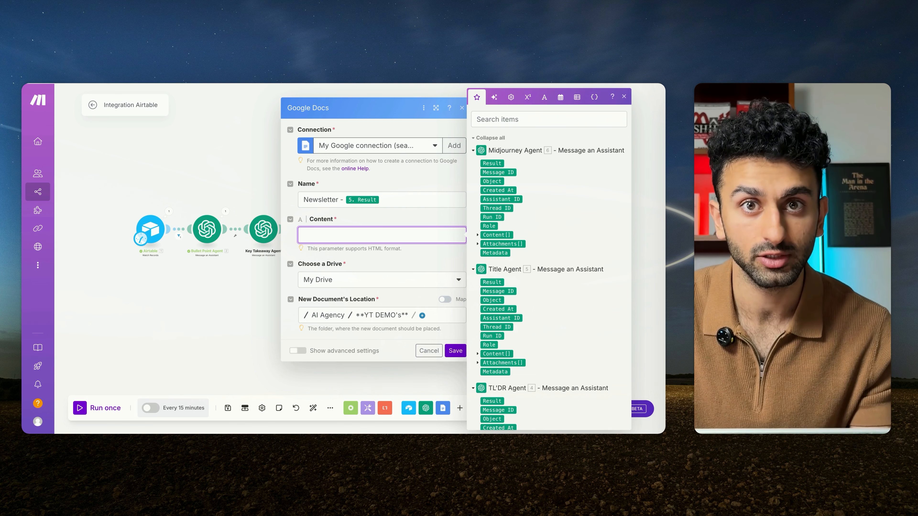
key(ctrl+v)
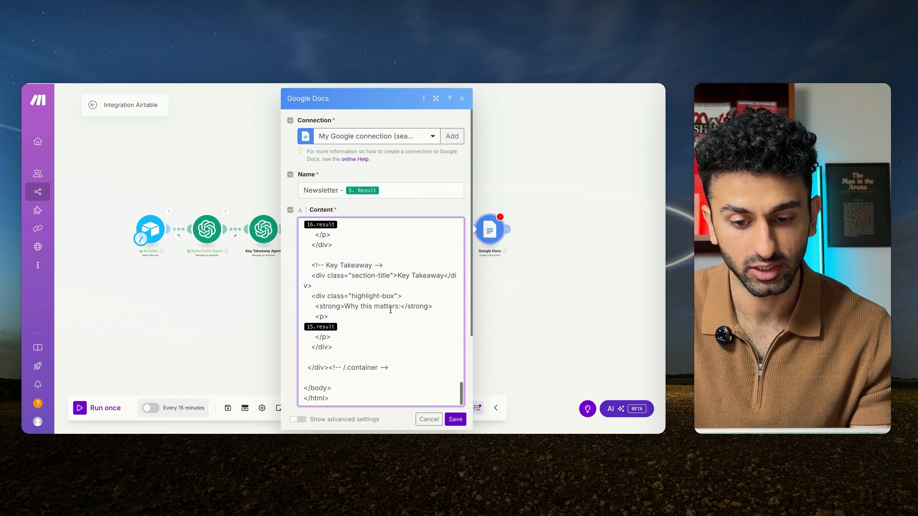
scroll(391, 310, up, 20)
scroll(391, 309, down, 10)
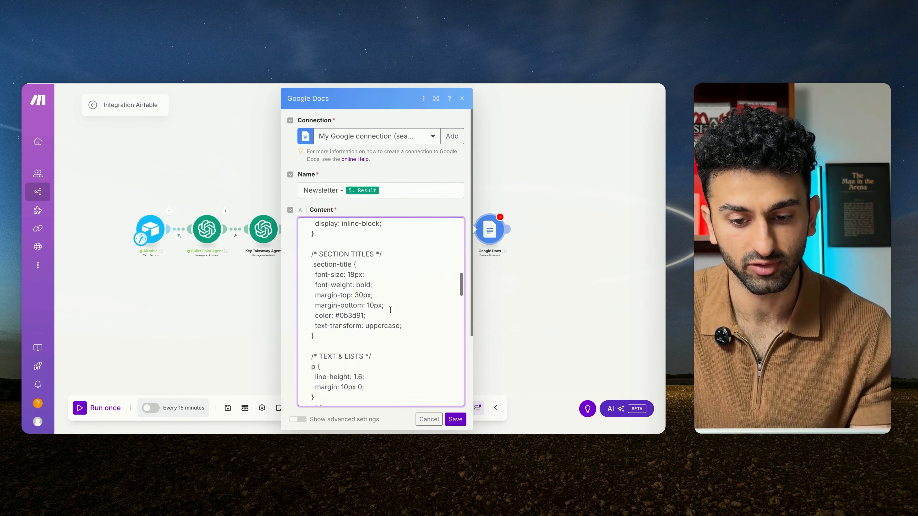
scroll(391, 310, down, 8)
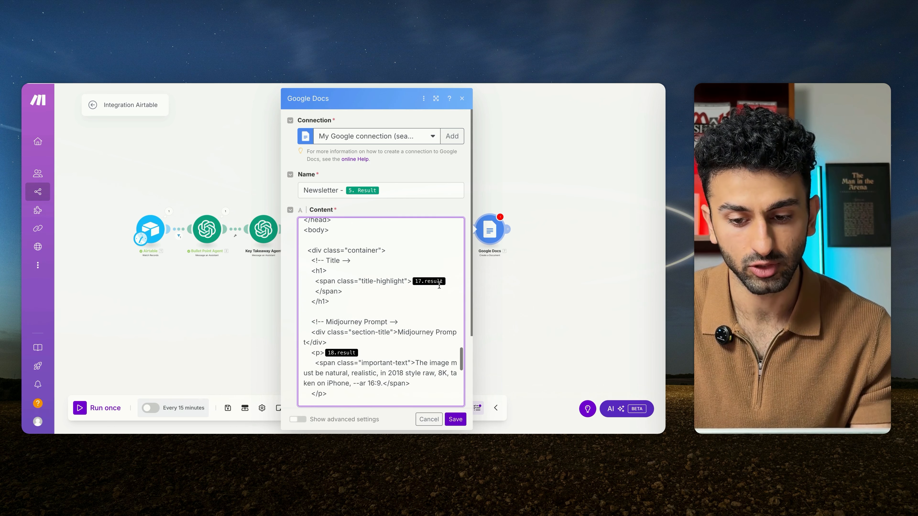
Step: Replace the title-highlight placeholder in the HTML content with the Title Agent's Result
click(447, 282)
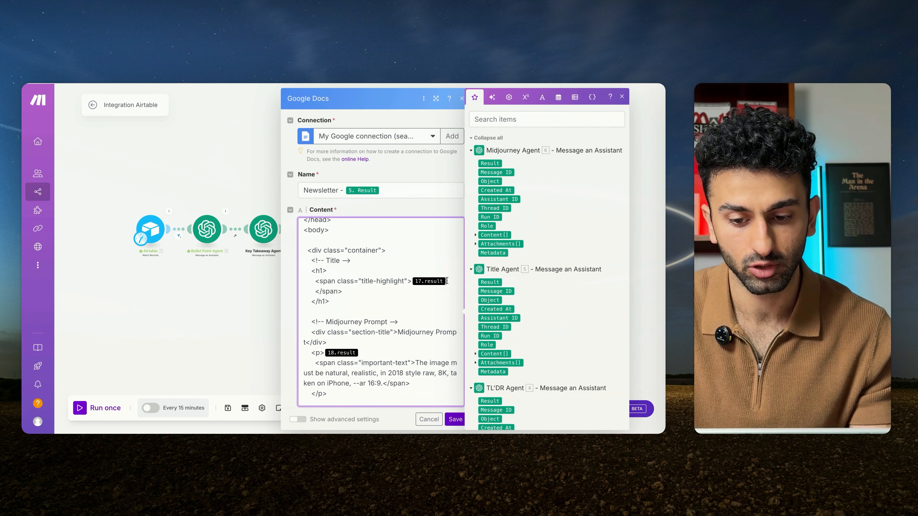
key(BackSpace)
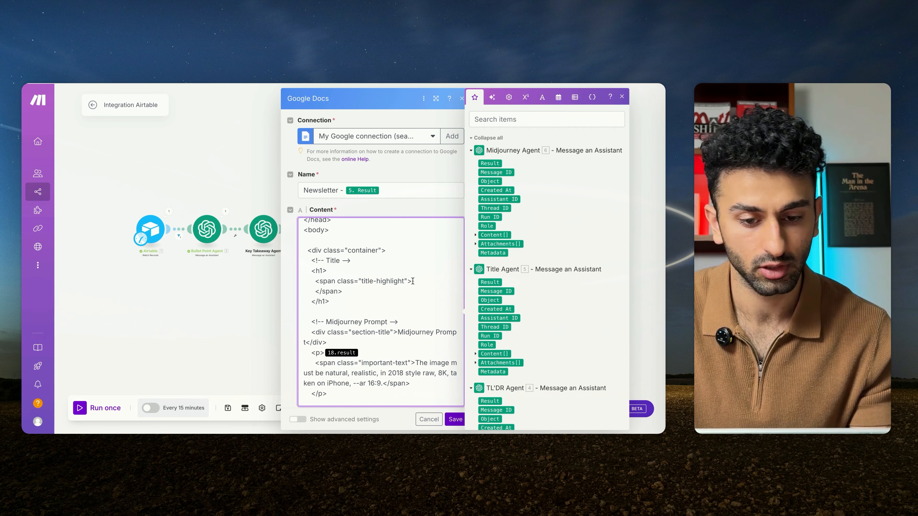
scroll(508, 349, down, 1)
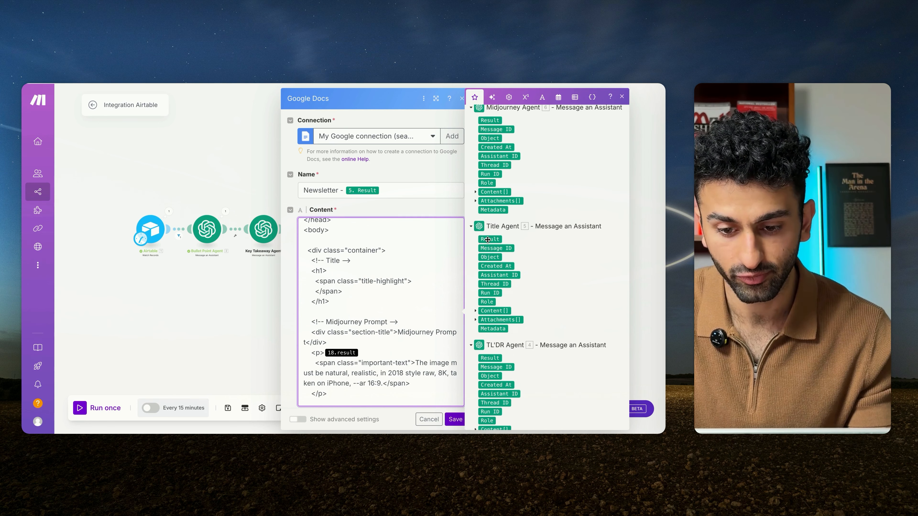
click(490, 239)
Step: Replace the placeholder in the content's Midjourney Prompt section with the Midjourney Agent's Result
scroll(392, 341, down, 1)
click(360, 299)
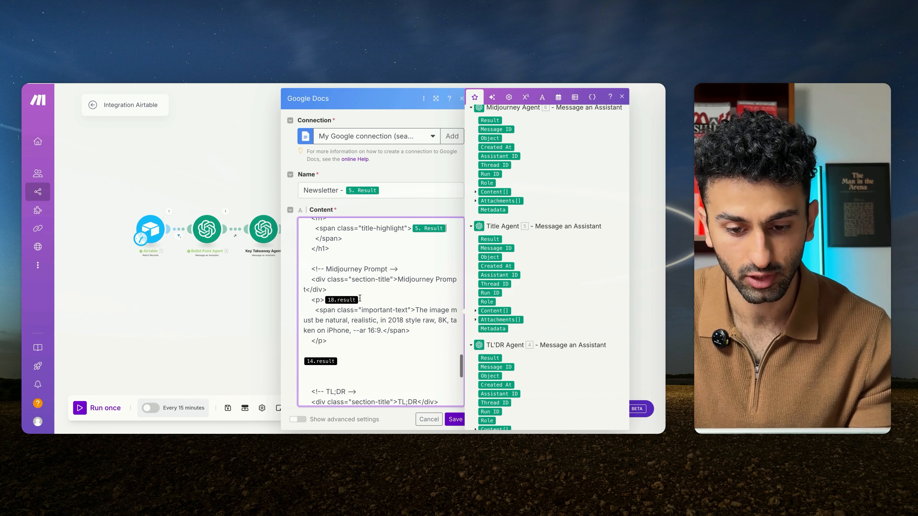
key(BackSpace)
scroll(488, 371, down, 1)
scroll(488, 371, down, 5)
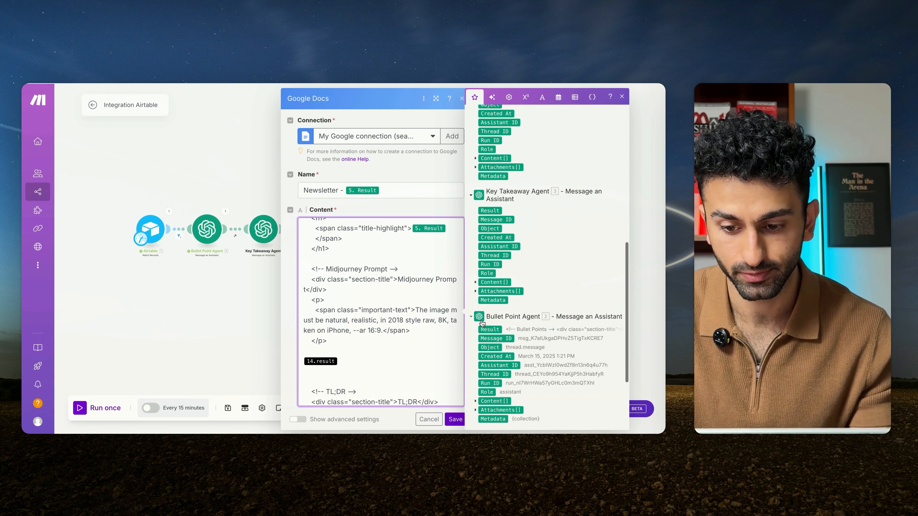
scroll(483, 303, up, 8)
click(490, 163)
Step: Replace the placeholder between the Midjourney Prompt and TL;DR sections with the Bullet Point Agent's Result
scroll(365, 301, down, 1)
click(341, 334)
key(BackSpace)
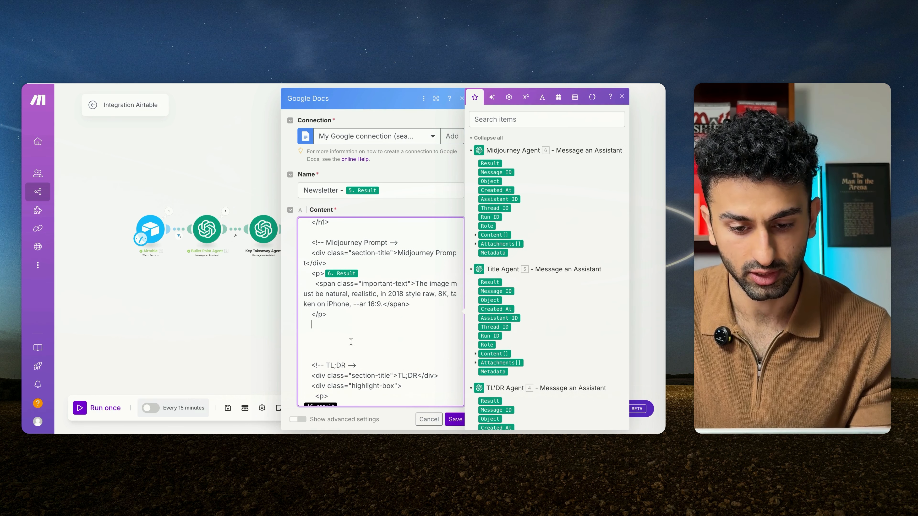
key(Return)
scroll(380, 311, down, 1)
Step: Fill the TL;DR section's highlight box with the TL'DR Agent's Result in place of its placeholder
scroll(518, 317, down, 6)
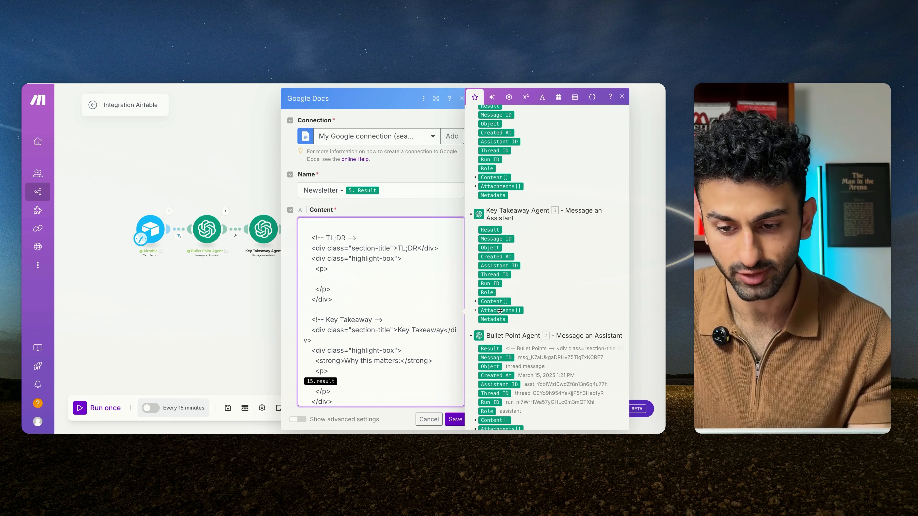
scroll(499, 308, down, 5)
scroll(494, 260, up, 7)
click(486, 204)
Step: Replace the placeholder under "Why this matters:" in the Key Takeaway section with the Key Takeaway Agent's Result
scroll(353, 304, down, 2)
click(344, 329)
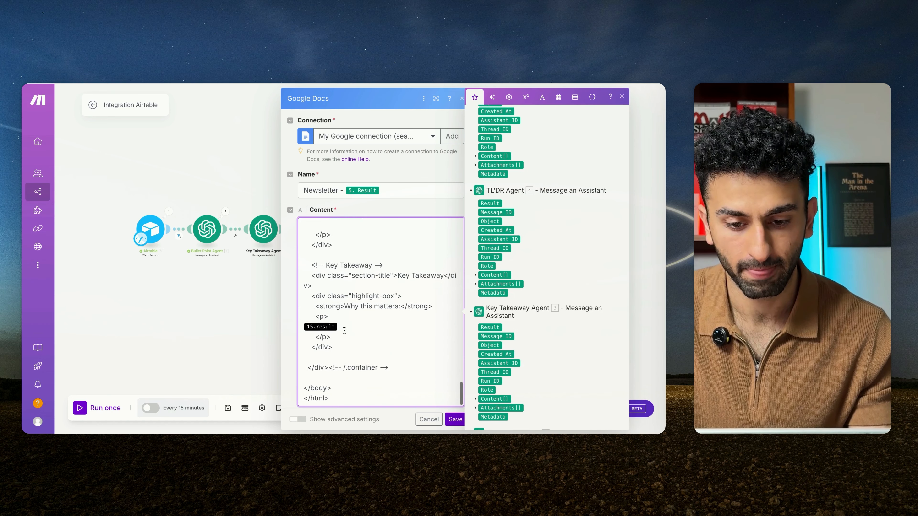
key(BackSpace)
click(491, 331)
scroll(372, 318, down, 5)
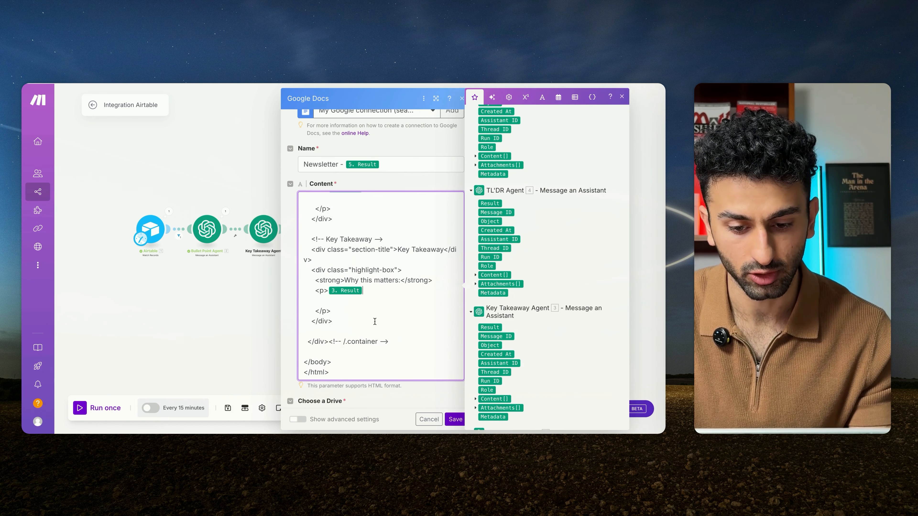
Step: Review the mapped HTML content, then save the Google Docs module and the scenario
scroll(369, 319, up, 15)
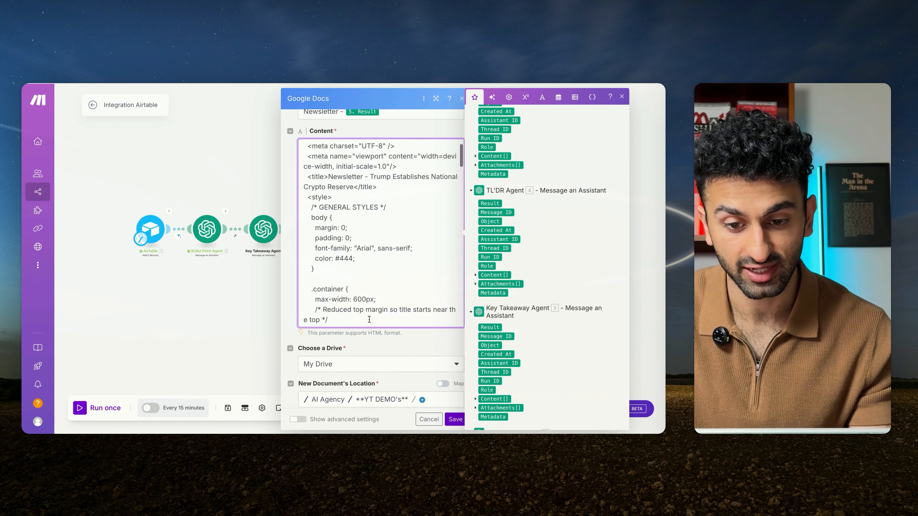
scroll(371, 258, down, 15)
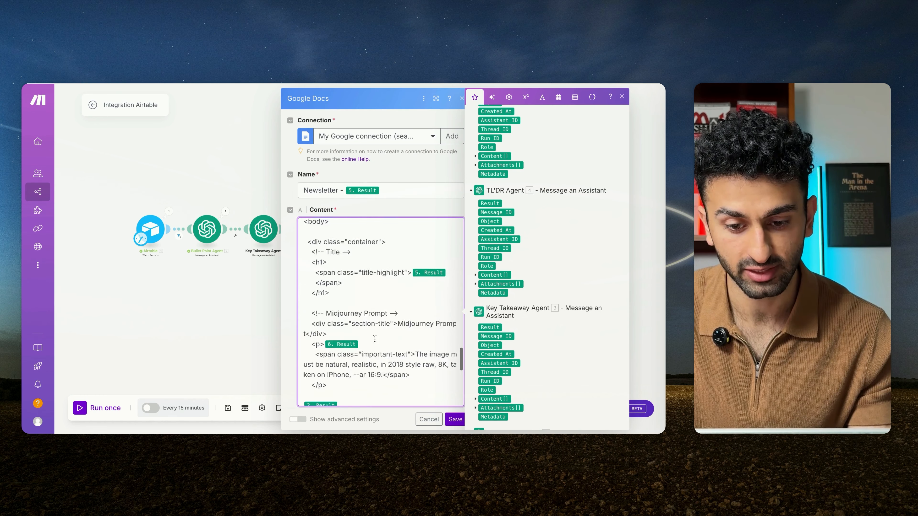
click(455, 419)
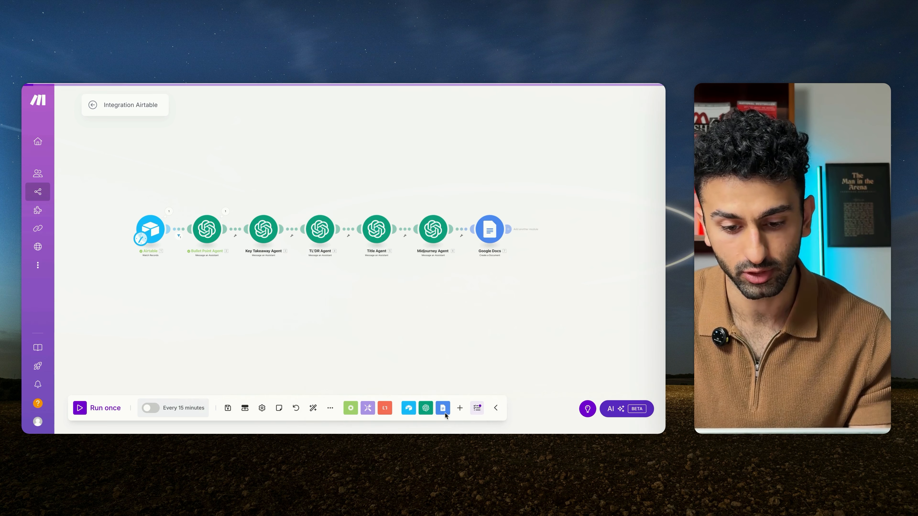
click(228, 408)
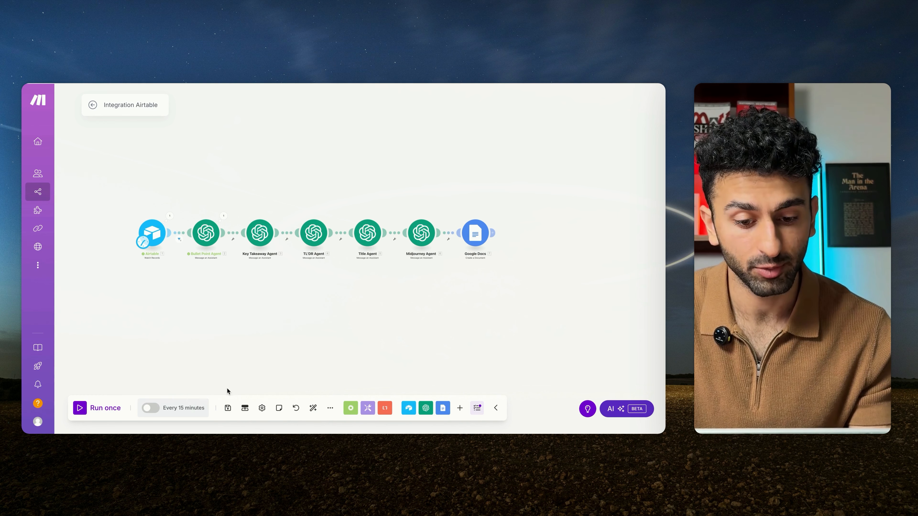
click(227, 408)
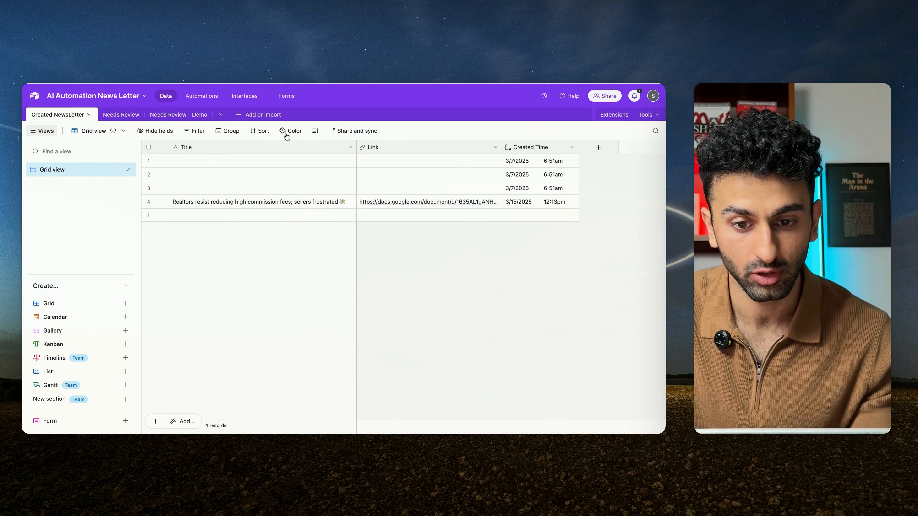
Step: Switch to Airtable and create a blank table named "Created Newsletters - Demo" in the AI Automation News Letter base
click(240, 116)
click(270, 148)
text(Crea)
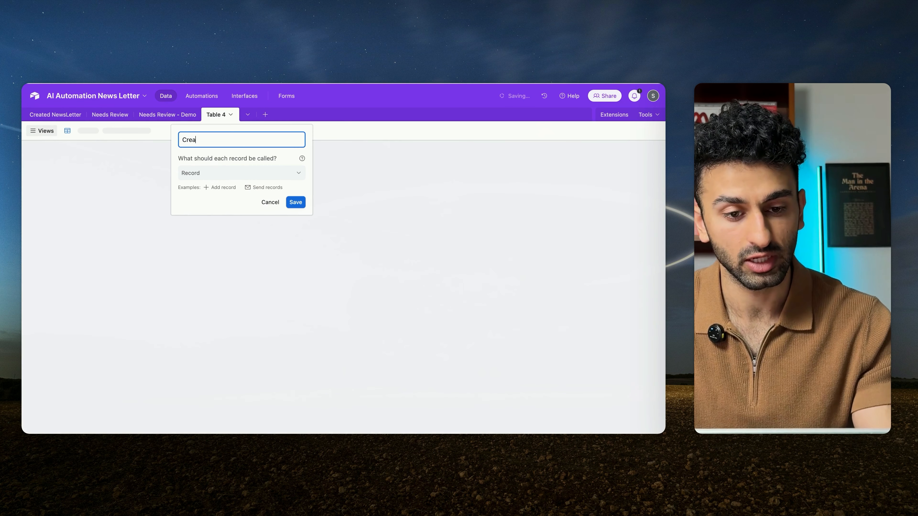
text(ted Newsle)
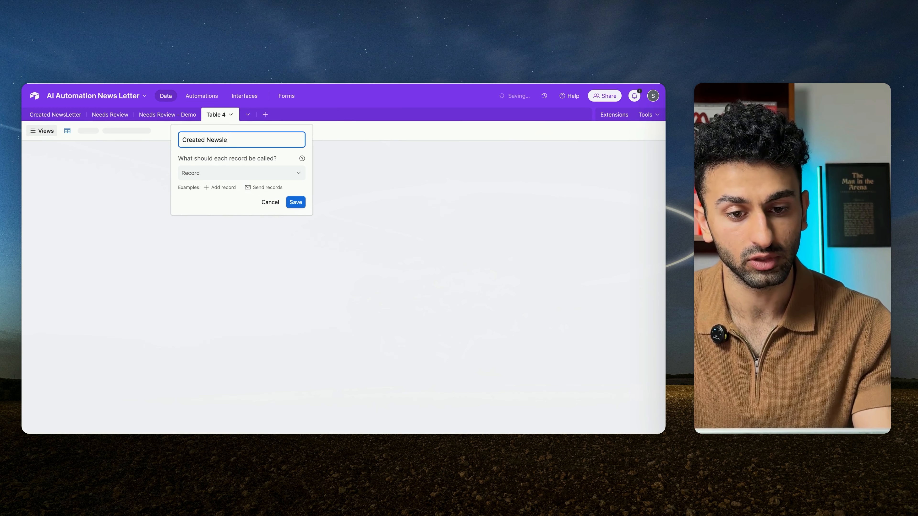
text(tters - Demo)
key(Return)
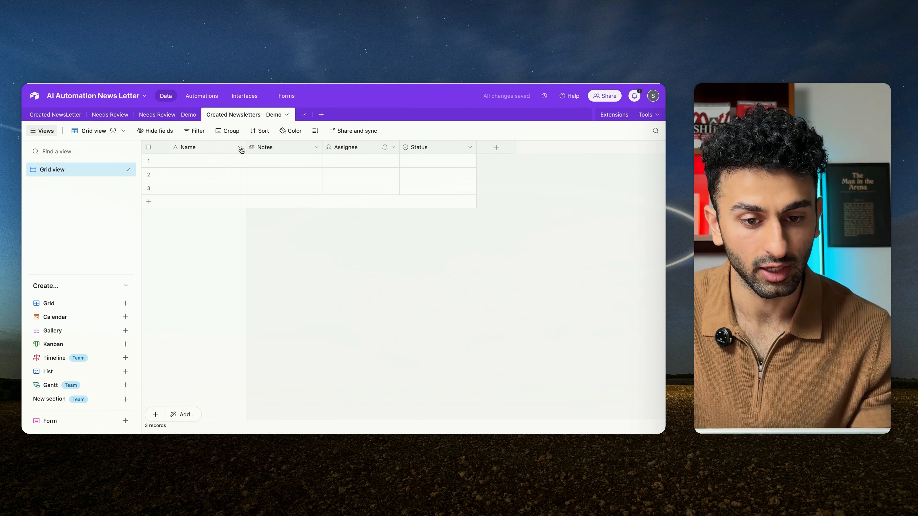
Step: Rename the table's primary field "Newsletter URL" and set its type to URL
click(240, 147)
click(204, 167)
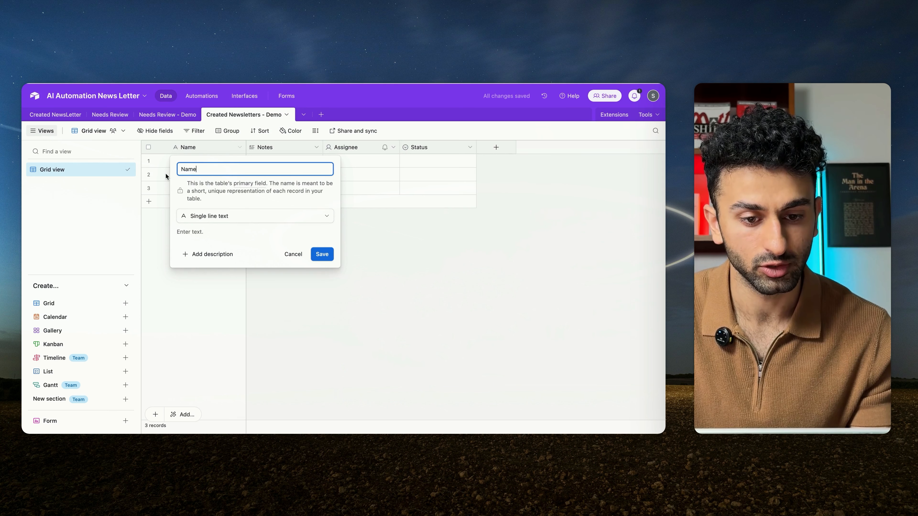
drag(208, 170, 160, 162)
text(News)
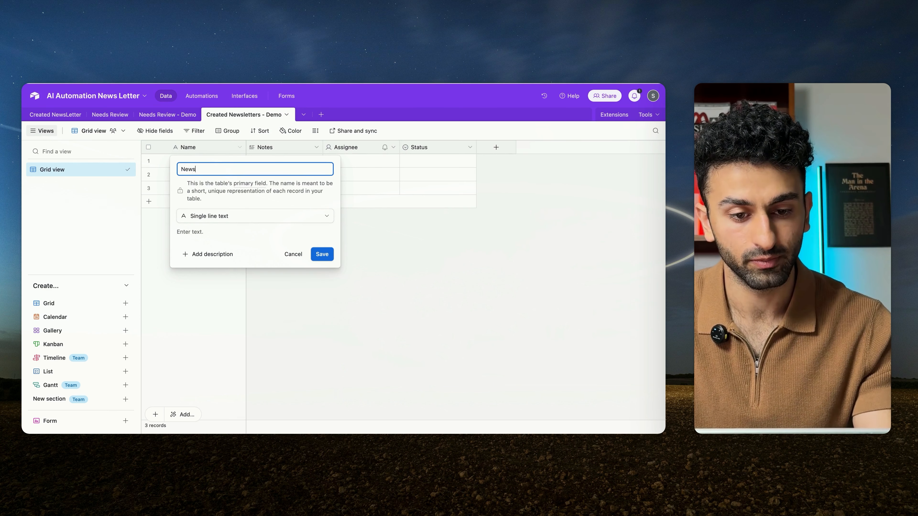
text(letter URL)
click(217, 216)
click(205, 312)
key(Return)
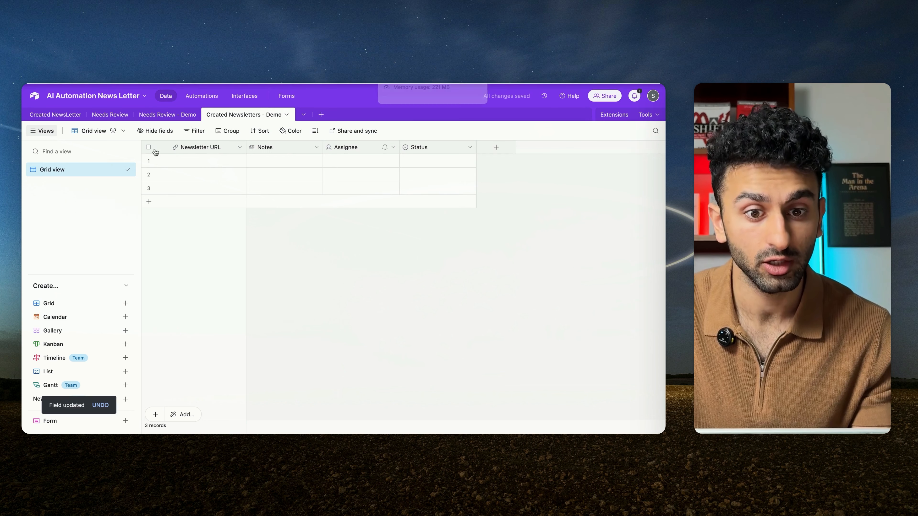
click(195, 162)
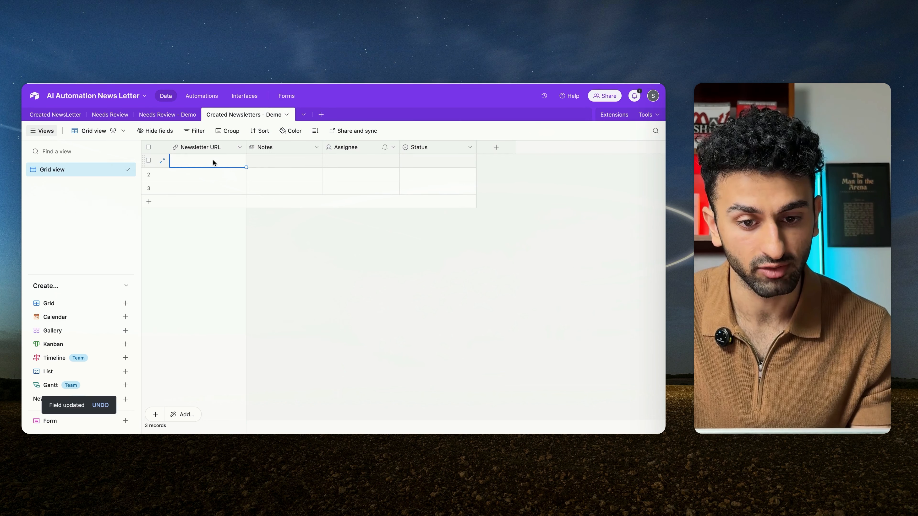
click(303, 148)
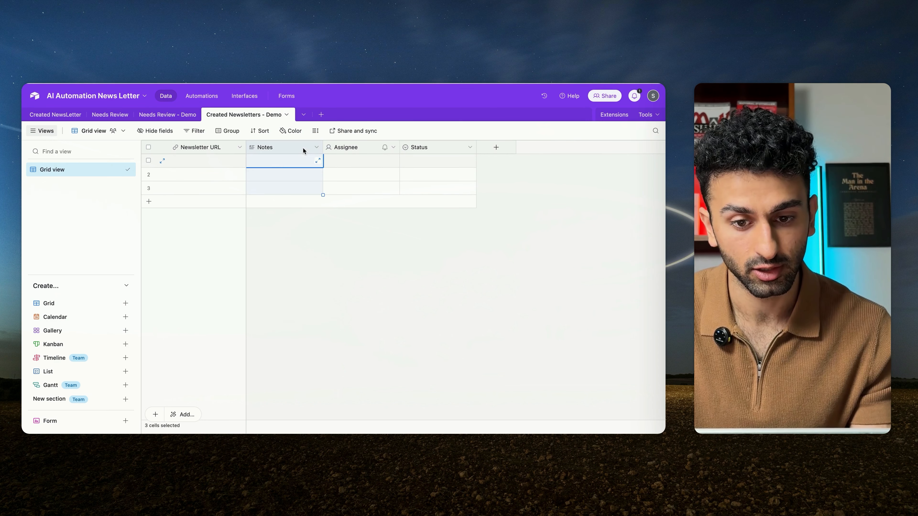
right_click(297, 147)
click(282, 166)
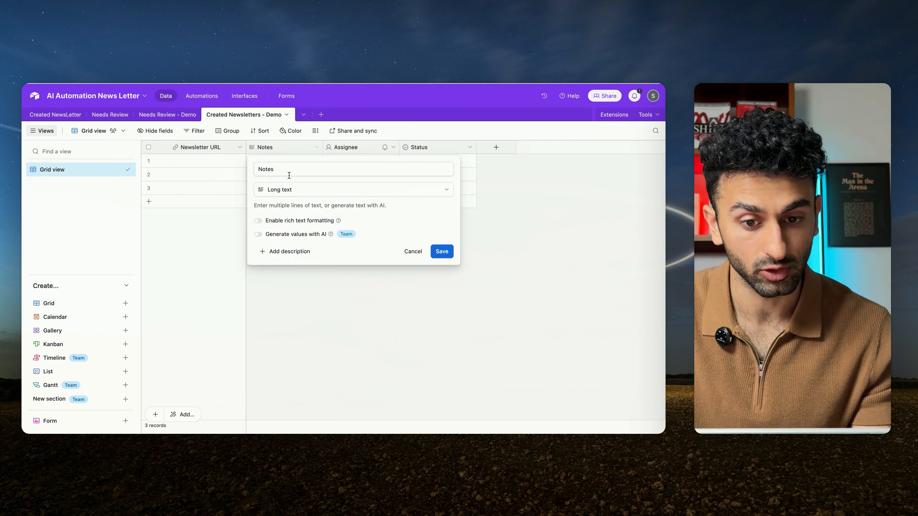
drag(288, 170, 215, 169)
Step: Rename the Notes field "Title" and change its type to Single line text
click(317, 148)
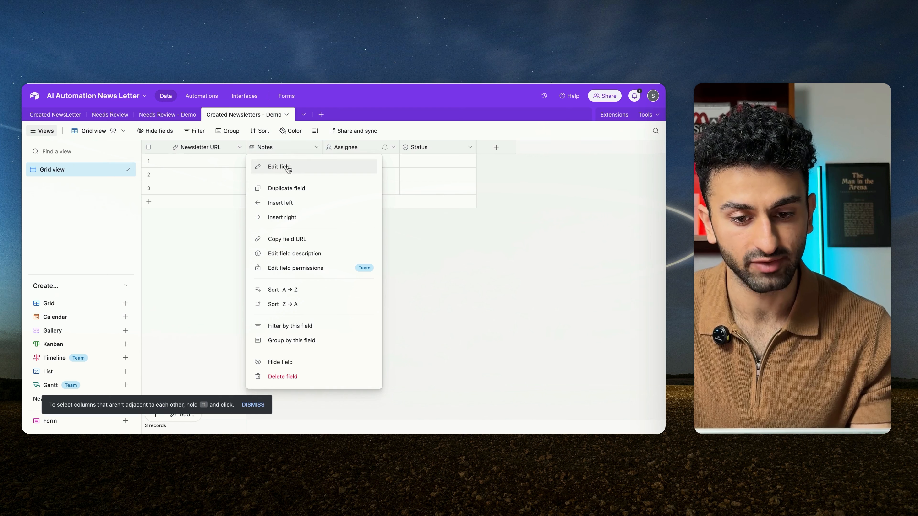
click(288, 167)
double_click(307, 169)
text(Title)
click(305, 189)
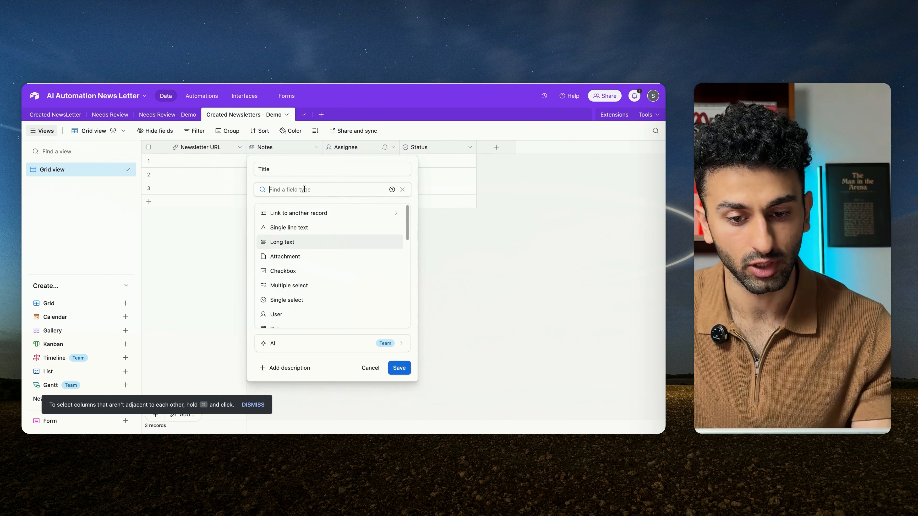
click(281, 227)
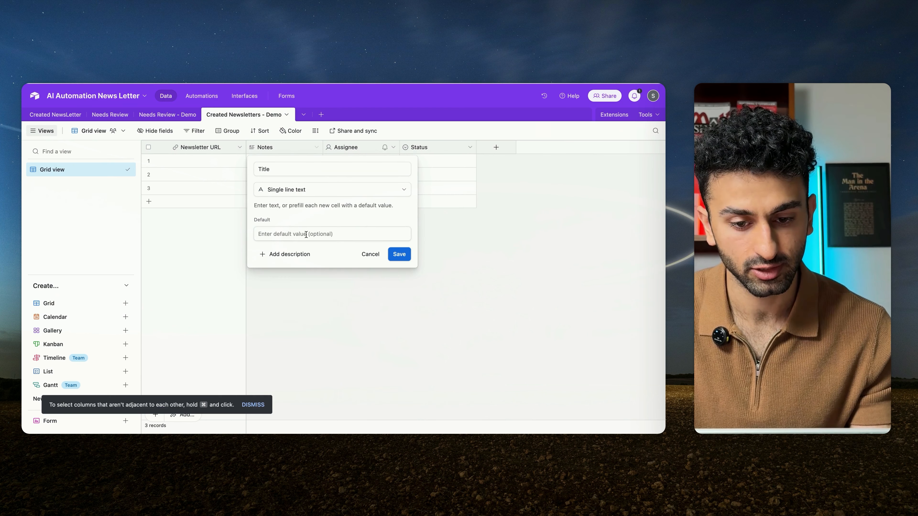
click(400, 254)
Step: Change the Assignee field's type to Created time and delete the Status field
click(371, 148)
click(393, 147)
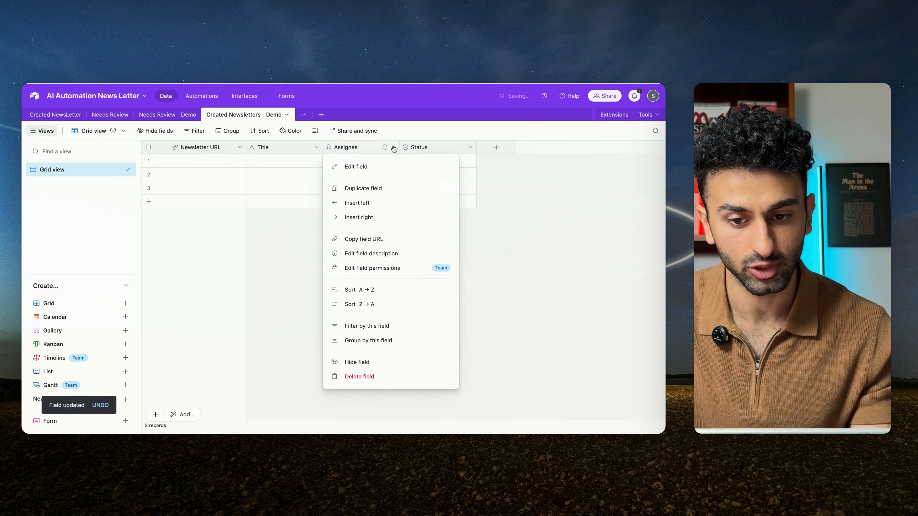
click(356, 167)
click(359, 187)
scroll(340, 291, down, 10)
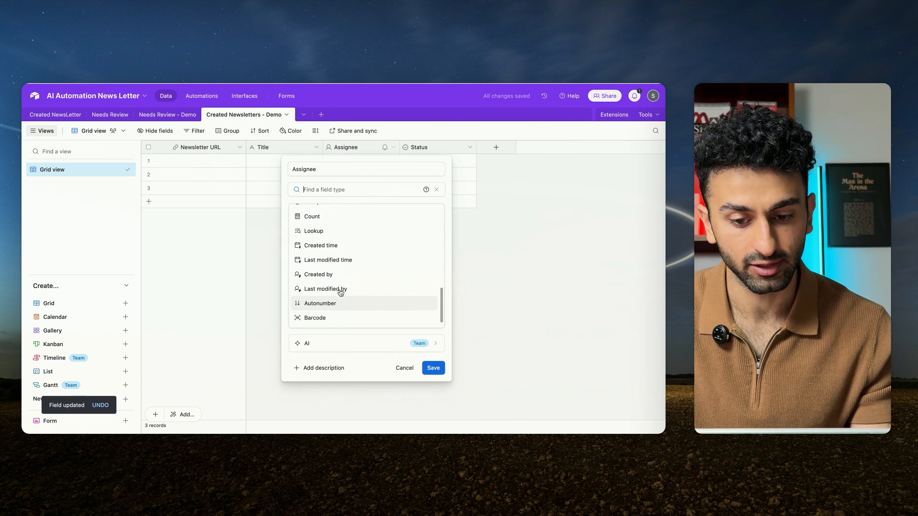
scroll(340, 293, down, 1)
click(323, 233)
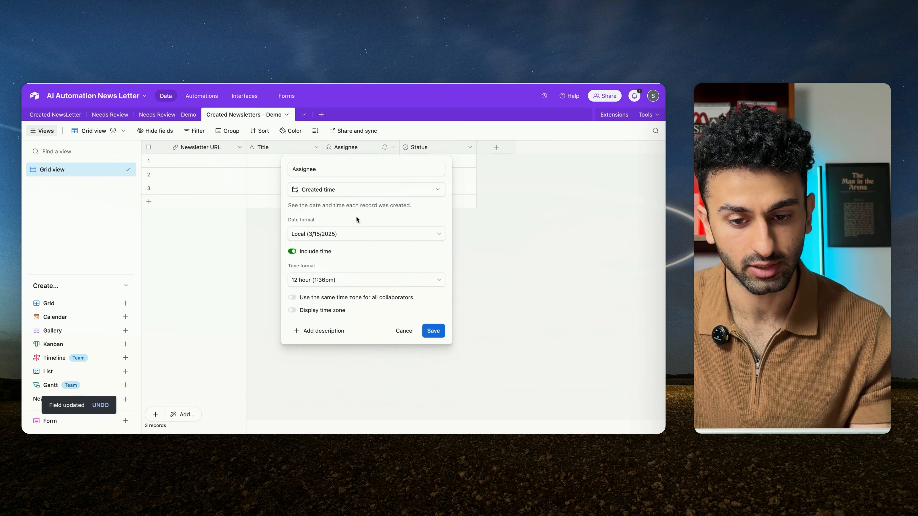
click(433, 331)
right_click(455, 147)
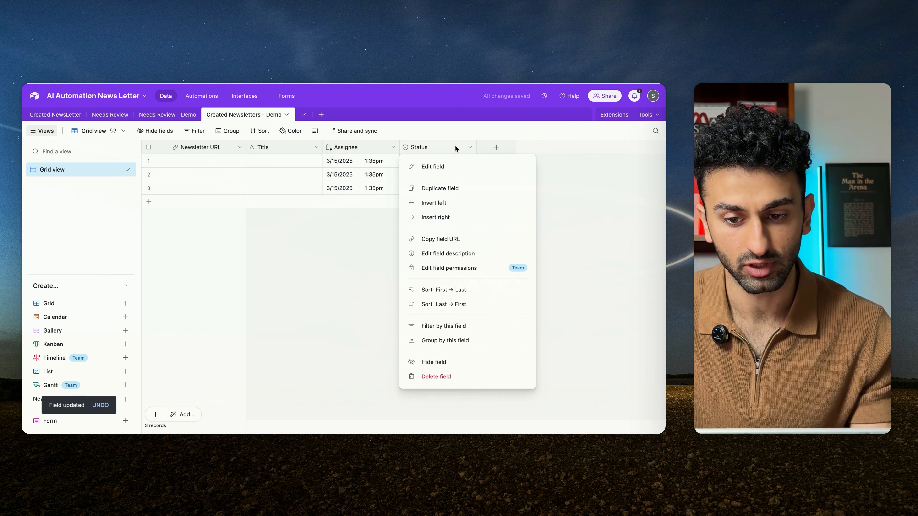
click(433, 376)
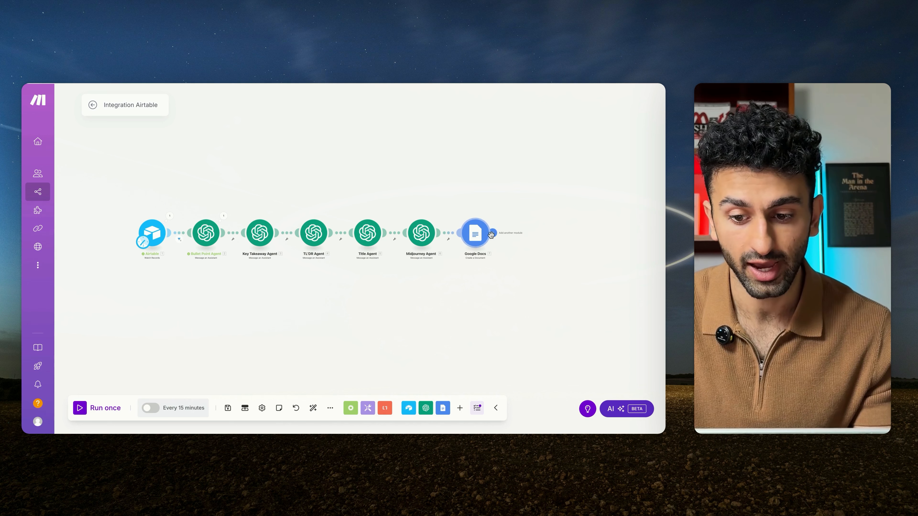
Step: In the Make scenario, add an Airtable Create a Record module after Google Docs, with AI Automation News Letter as its base
click(529, 232)
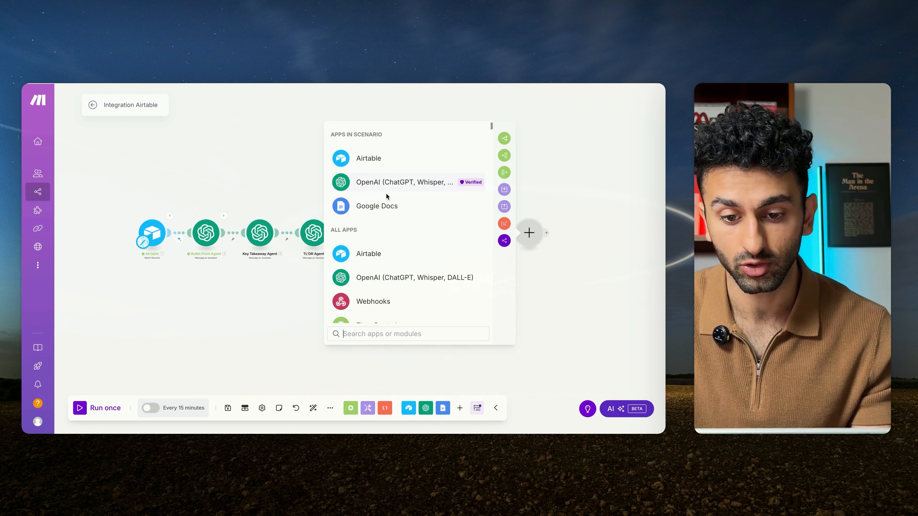
click(384, 159)
click(373, 257)
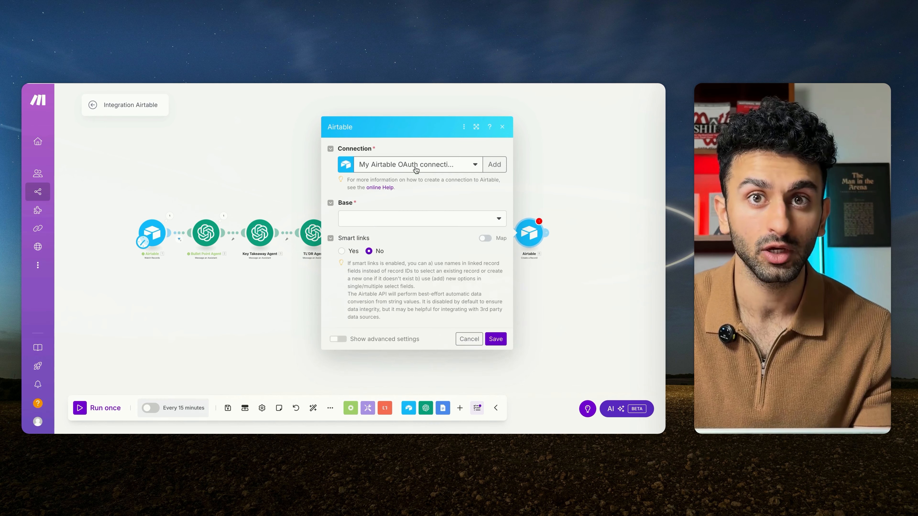
click(428, 218)
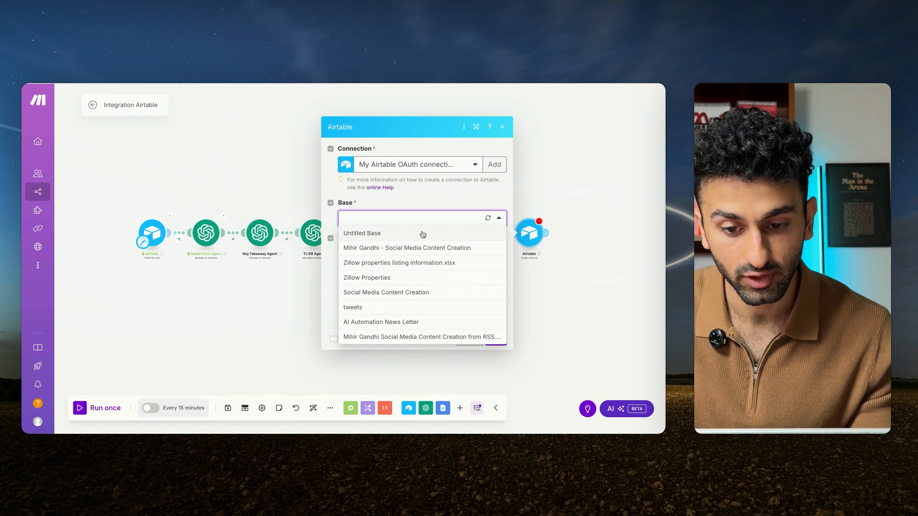
click(420, 319)
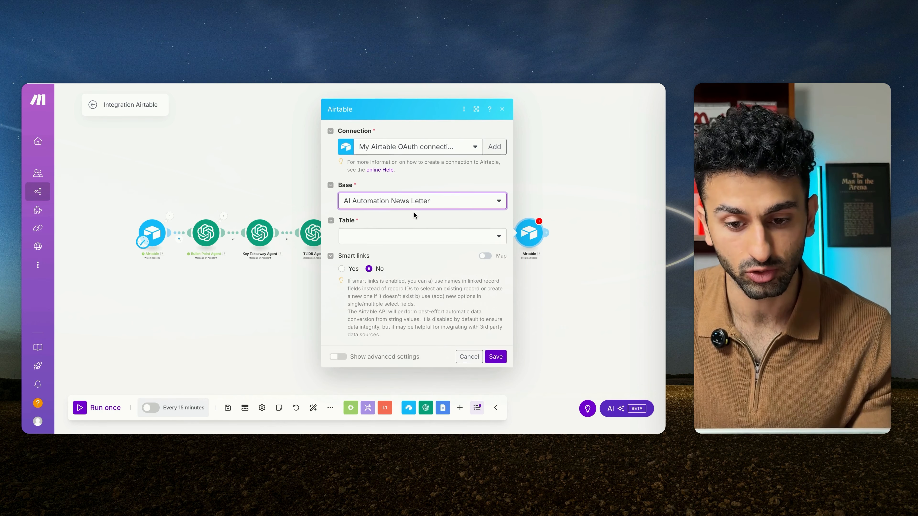
Step: Set the Airtable module's table to Created Newsletters - Demo and map Newsletter URL to the Google Docs Web View Link
click(418, 238)
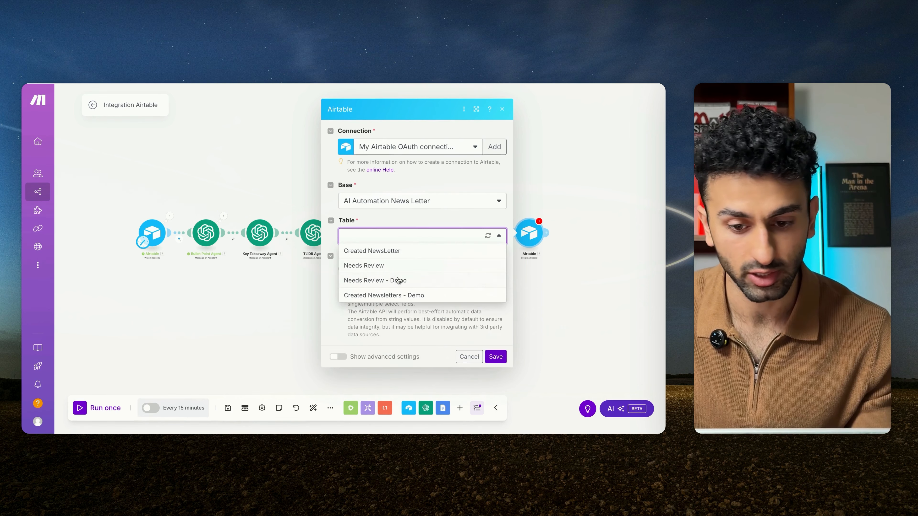
click(417, 295)
click(416, 272)
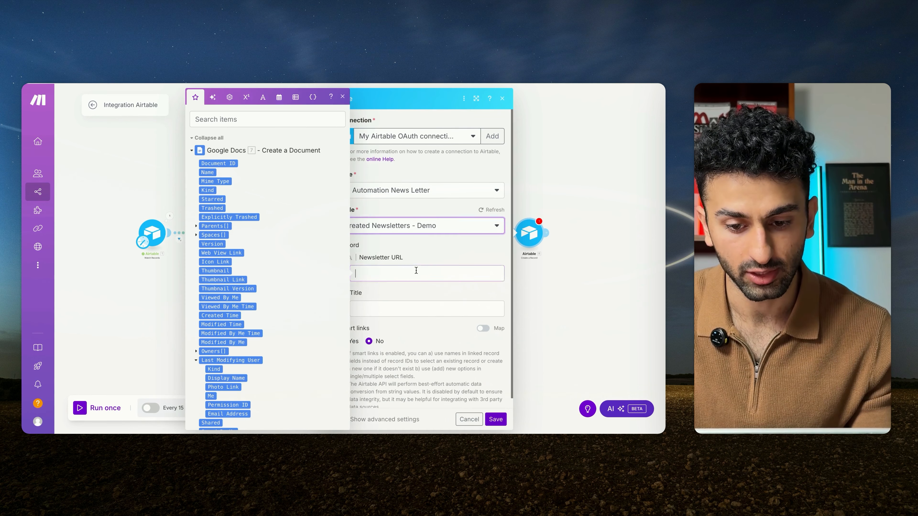
scroll(245, 329, up, 5)
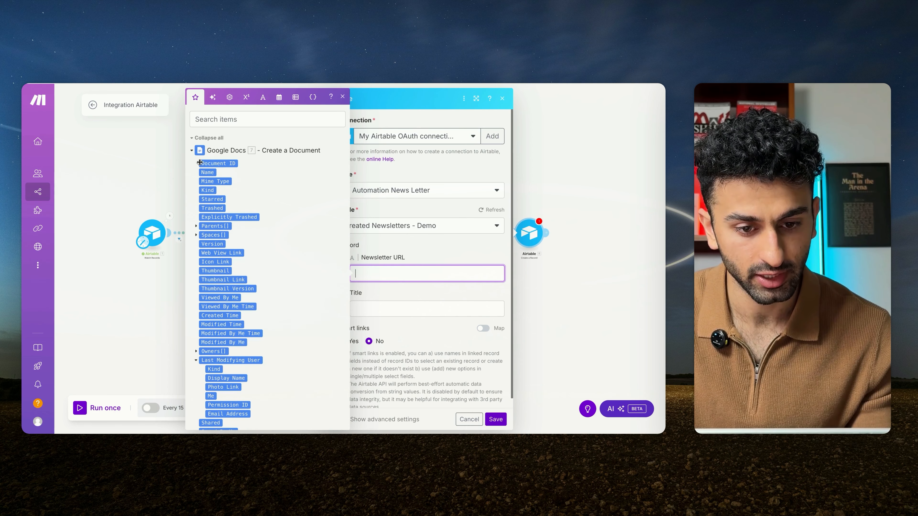
click(202, 255)
Step: Map the record's Title to the Title Agent's Result, then save the Airtable module and the scenario
click(419, 308)
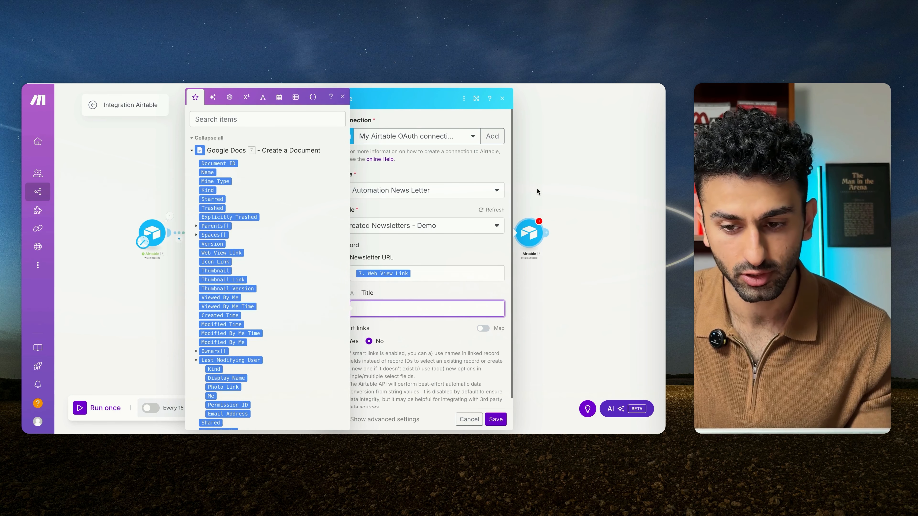
click(537, 189)
click(529, 234)
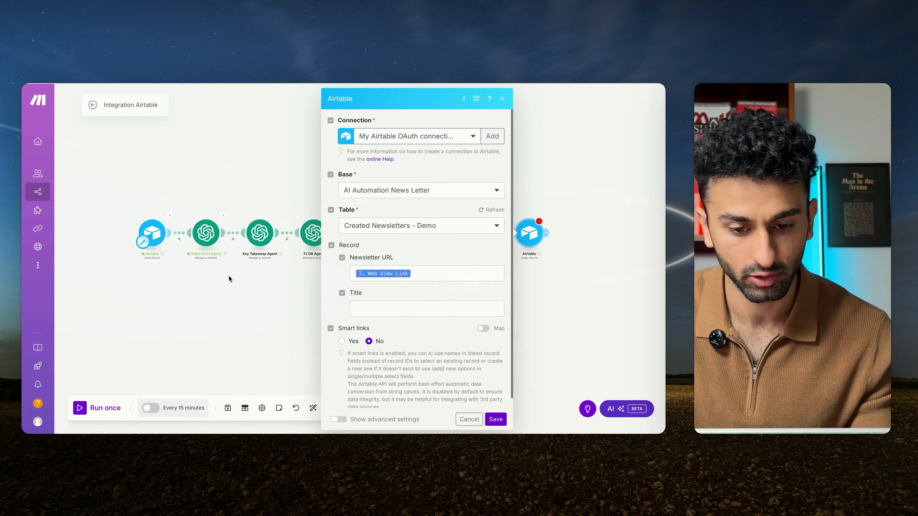
click(386, 311)
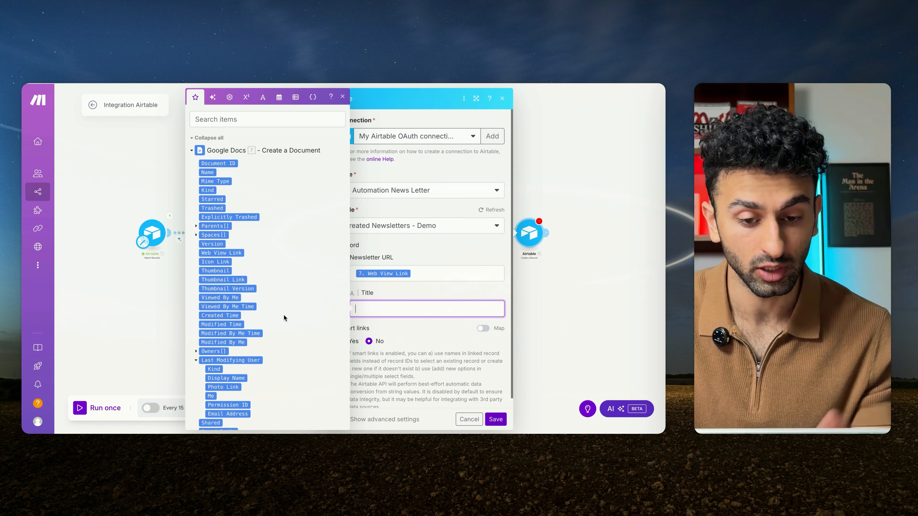
scroll(284, 318, down, 1)
scroll(284, 318, down, 10)
scroll(284, 316, up, 5)
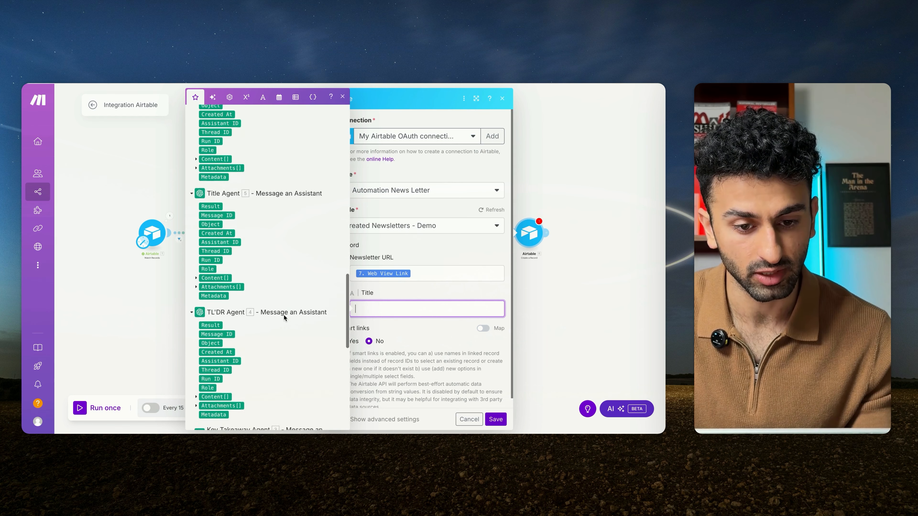
click(210, 254)
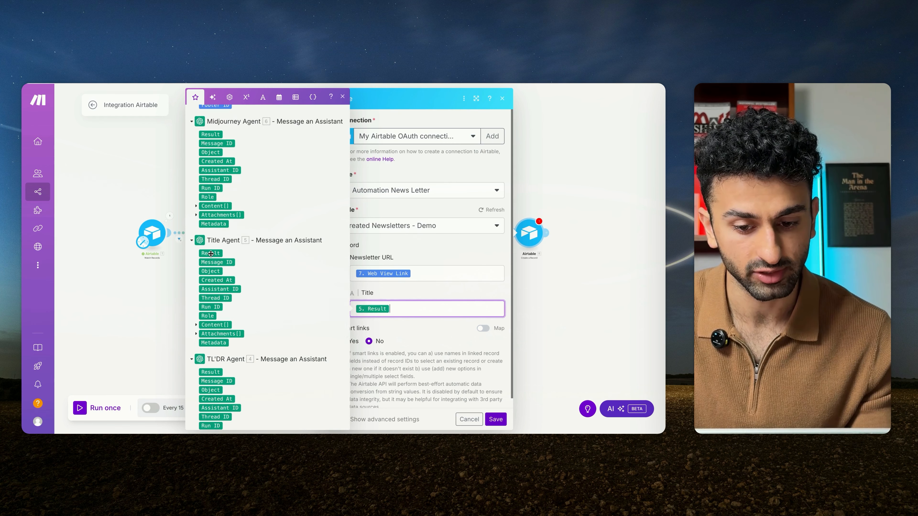
click(496, 419)
click(225, 403)
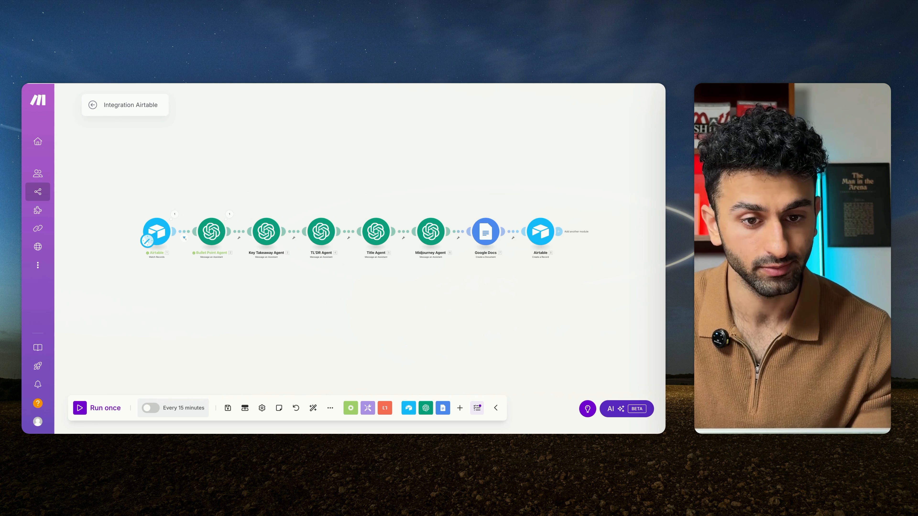
Step: In Airtable's Needs Review - Demo table, switch the nytimes record's Status to Deny and back to Approval, and run the Make scenario once
click(217, 83)
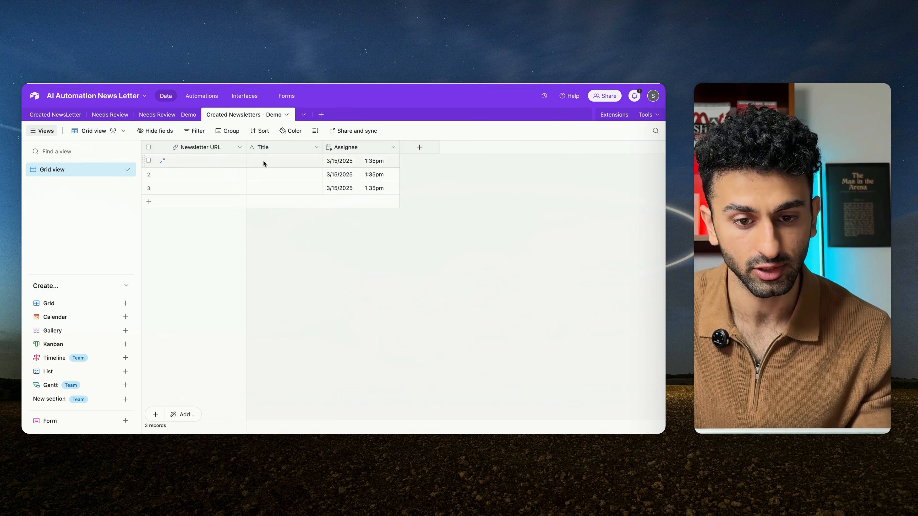
click(167, 114)
click(529, 201)
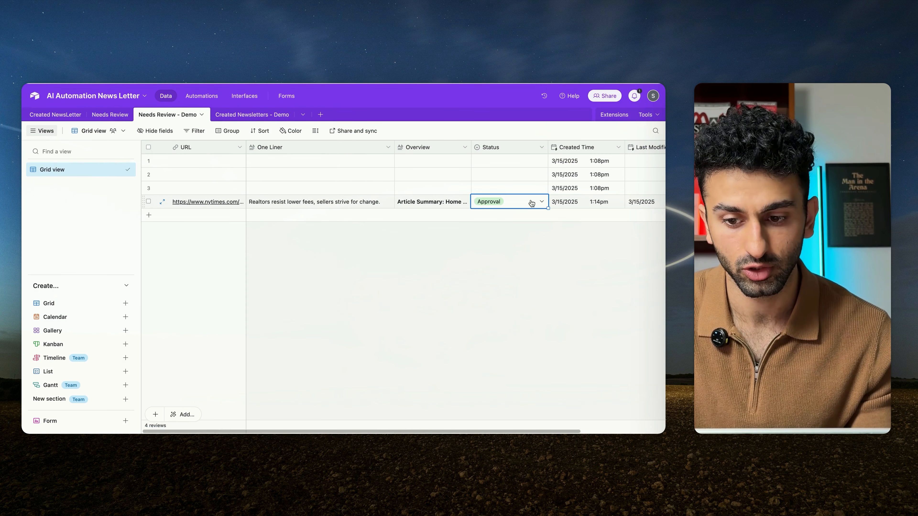
click(543, 201)
click(485, 247)
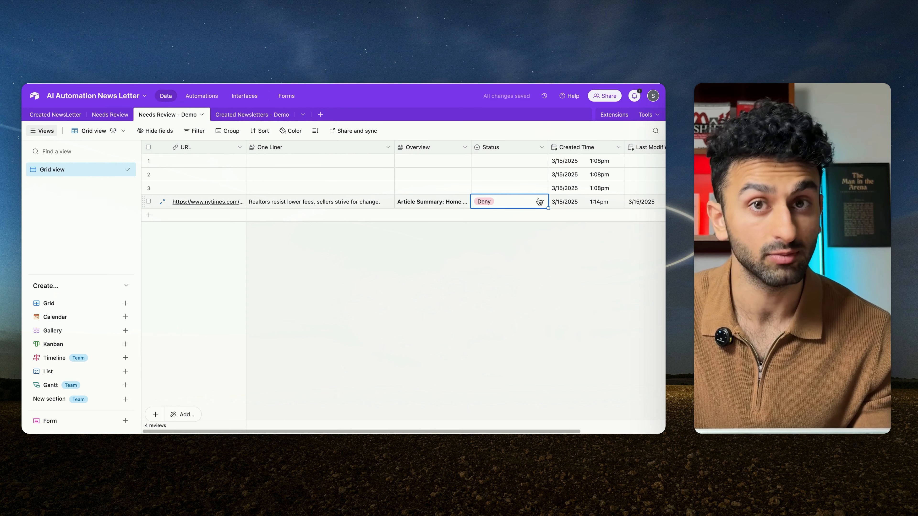
click(540, 201)
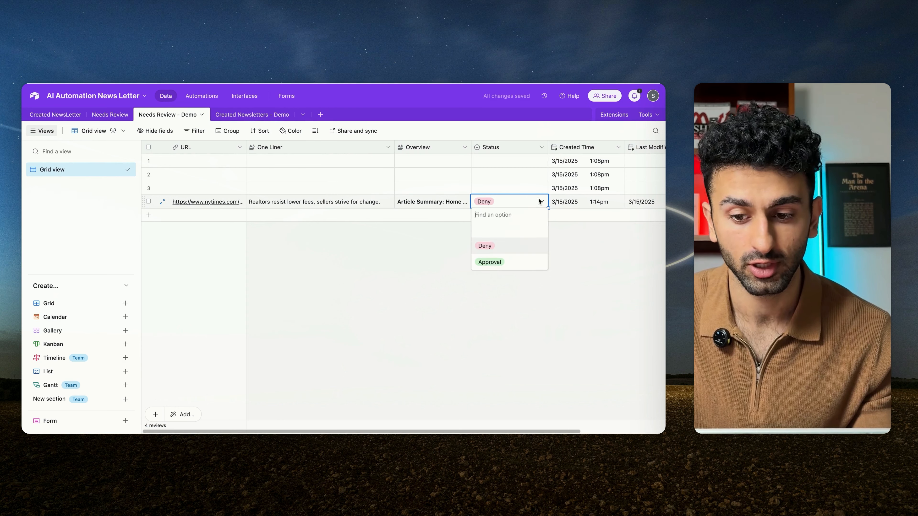
click(494, 264)
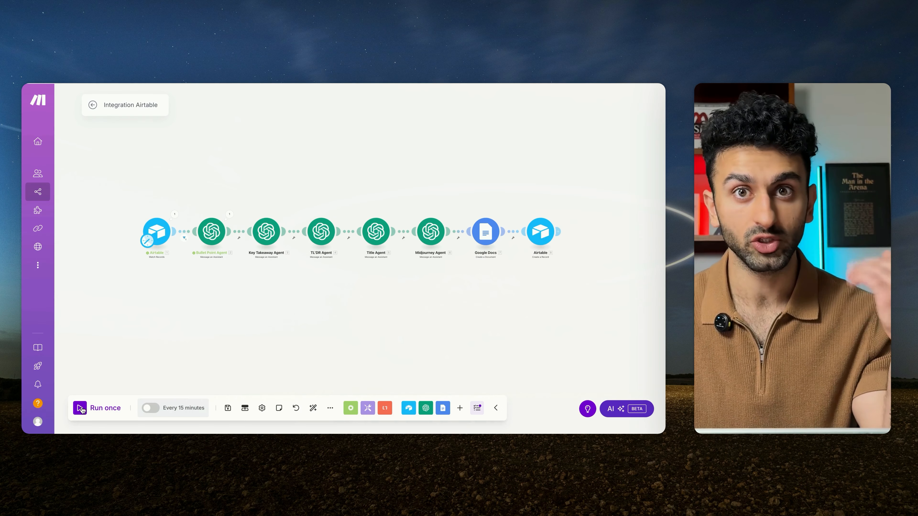
click(81, 409)
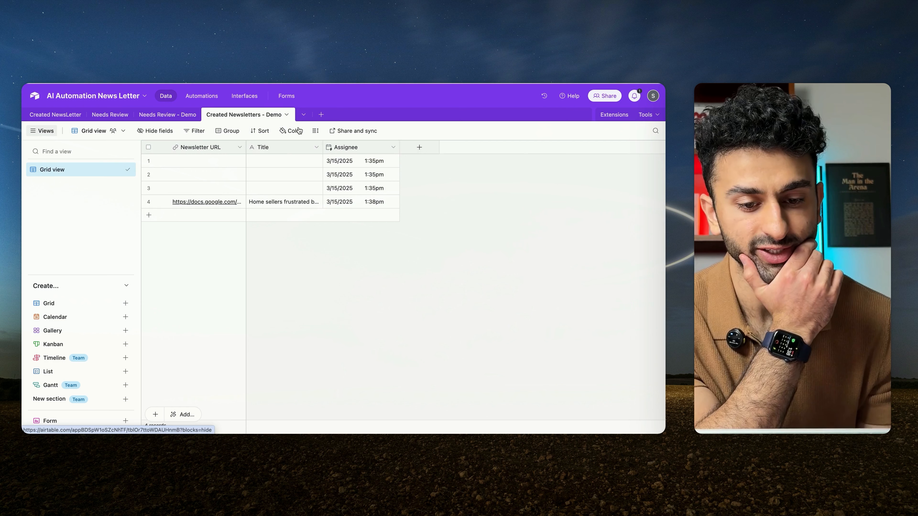
Step: Expand the new record in Created Newsletters - Demo and read through its linked newsletter in Google Docs
click(208, 204)
key(space)
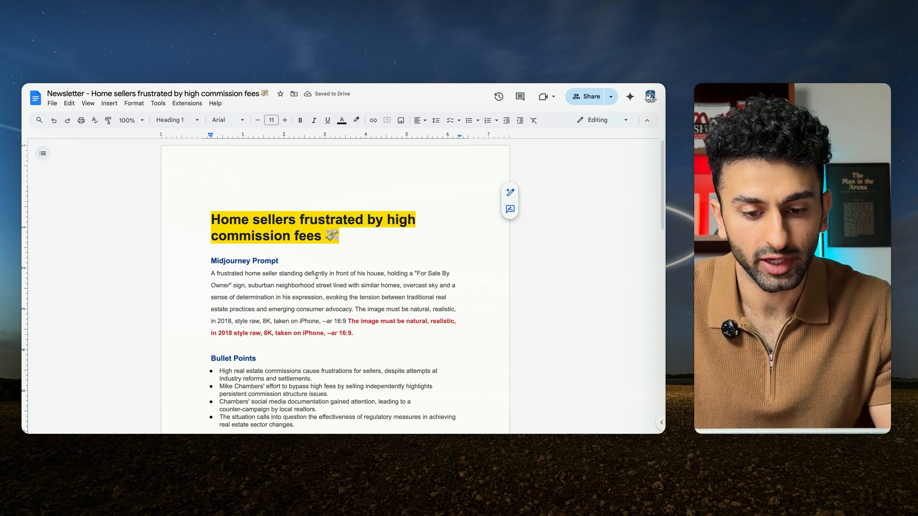
scroll(317, 276, down, 2)
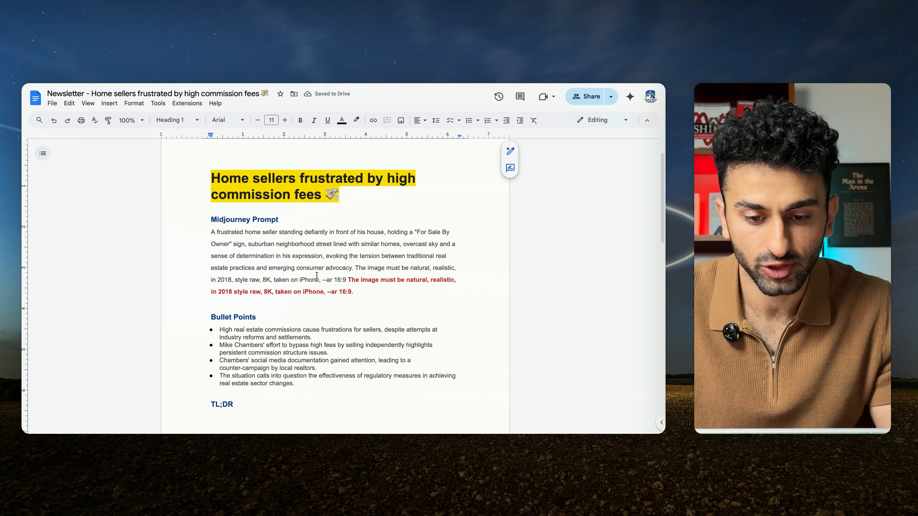
scroll(317, 276, down, 1)
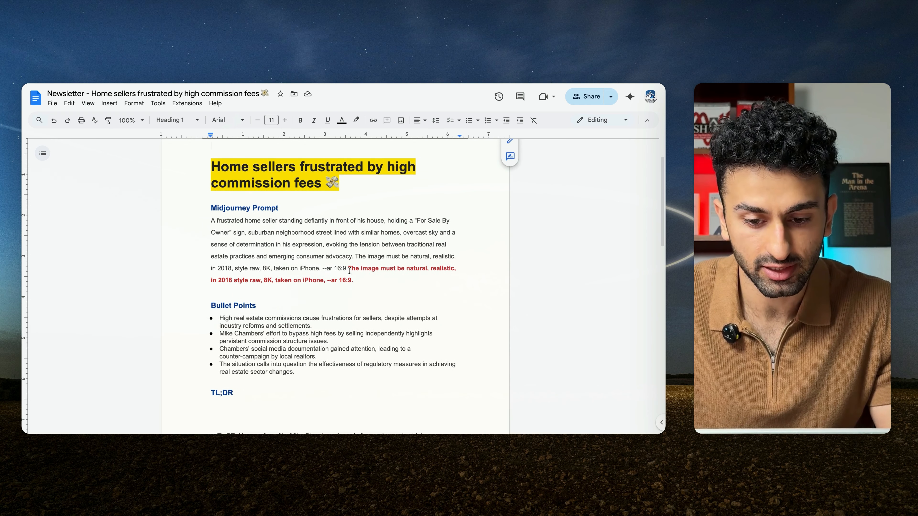
scroll(342, 304, down, 5)
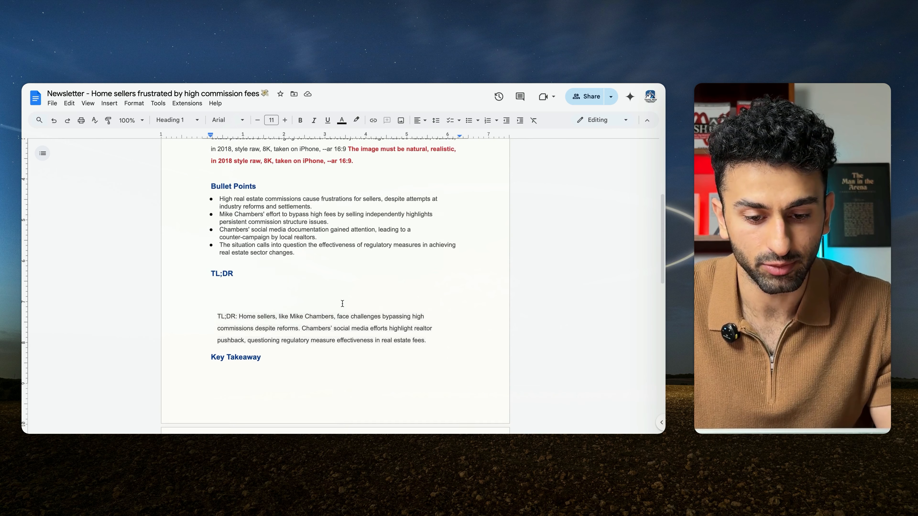
scroll(343, 304, down, 4)
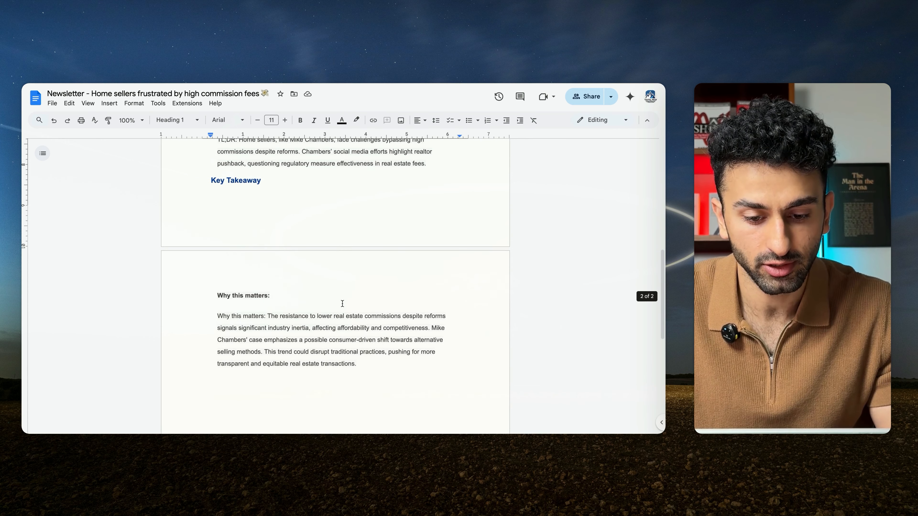
scroll(341, 289, up, 12)
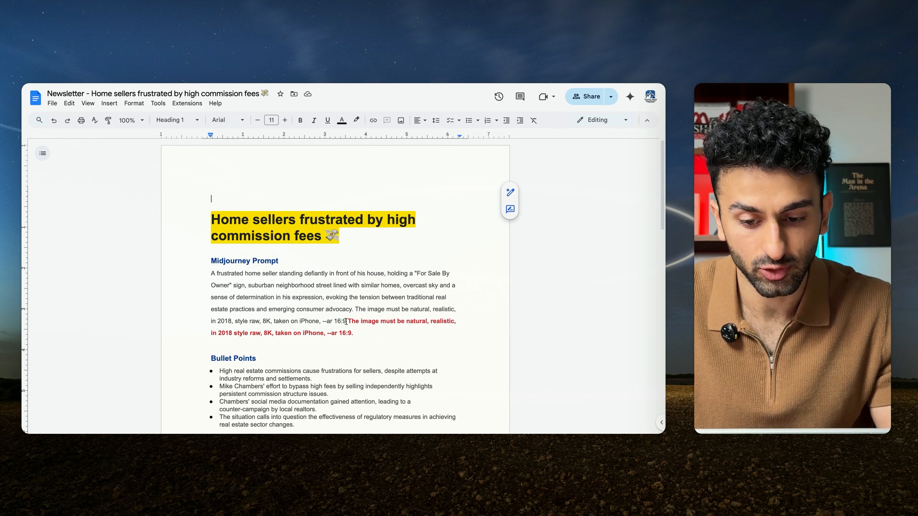
Step: Copy the newsletter's Midjourney prompt up to "--ar 16:9" and generate images from it in Midjourney, replacing the existing prompt
drag(346, 321, 205, 274)
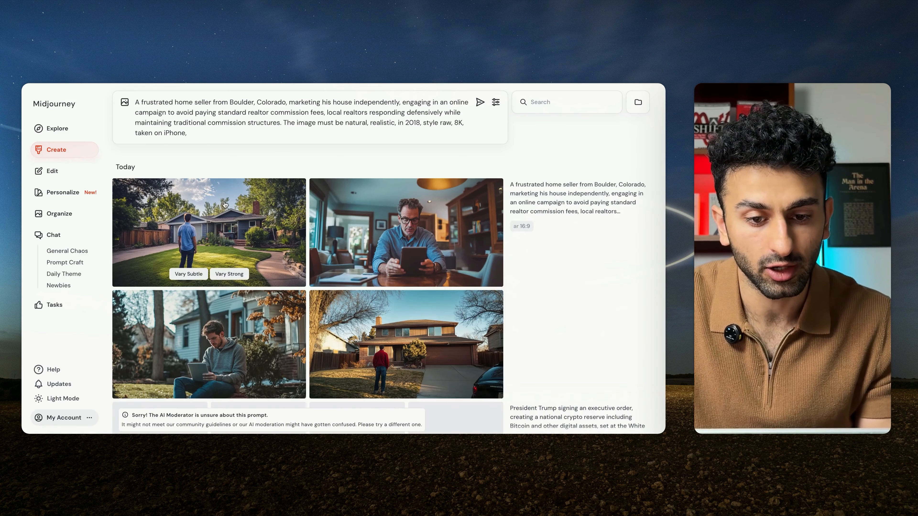
drag(169, 133, 126, 104)
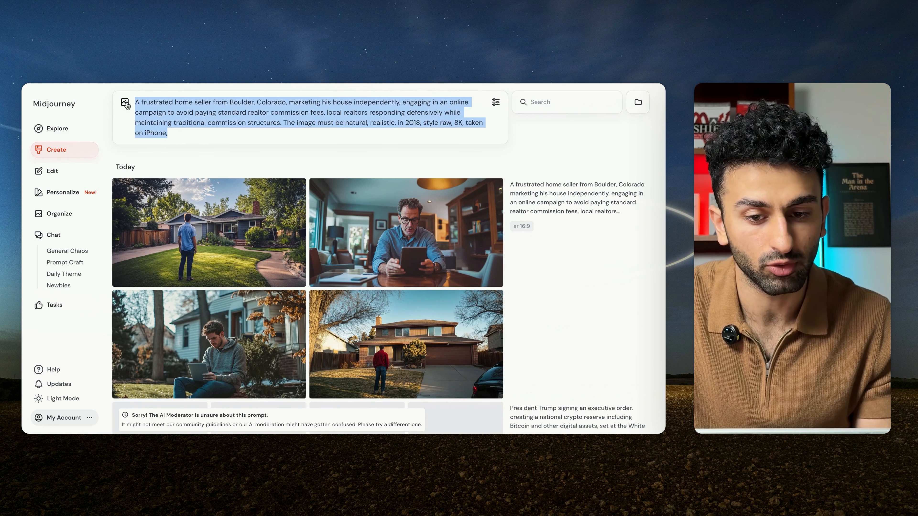
key(ctrl+v)
key(Return)
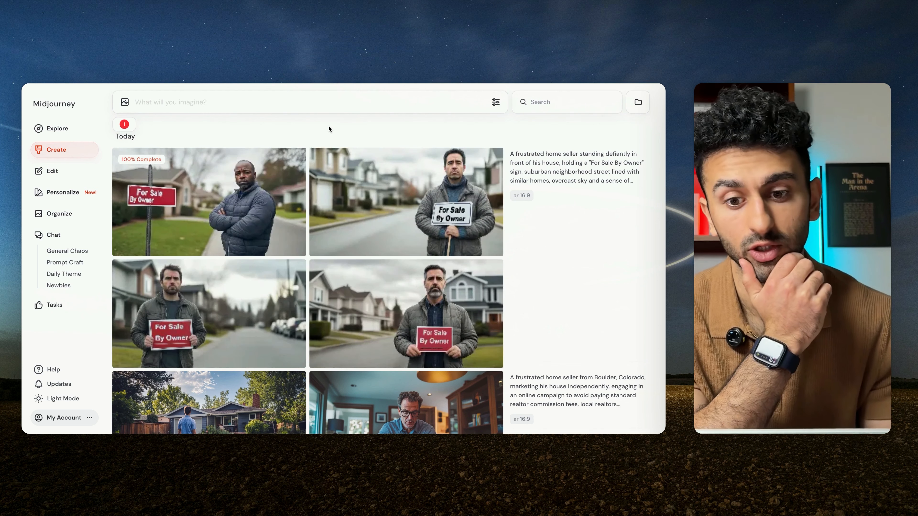
Step: Compare the generated images, then open the one of the man holding the red sign at the roadside and copy it
mouse_move(163, 296)
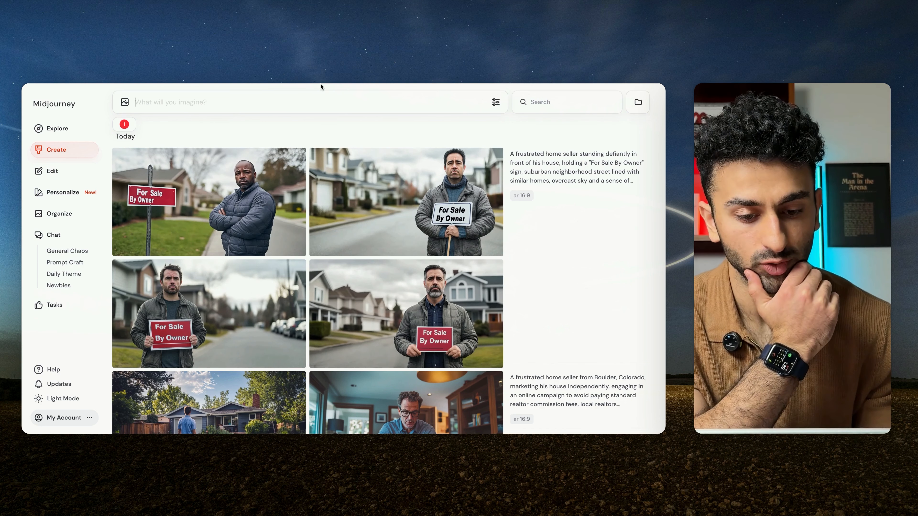
mouse_move(578, 171)
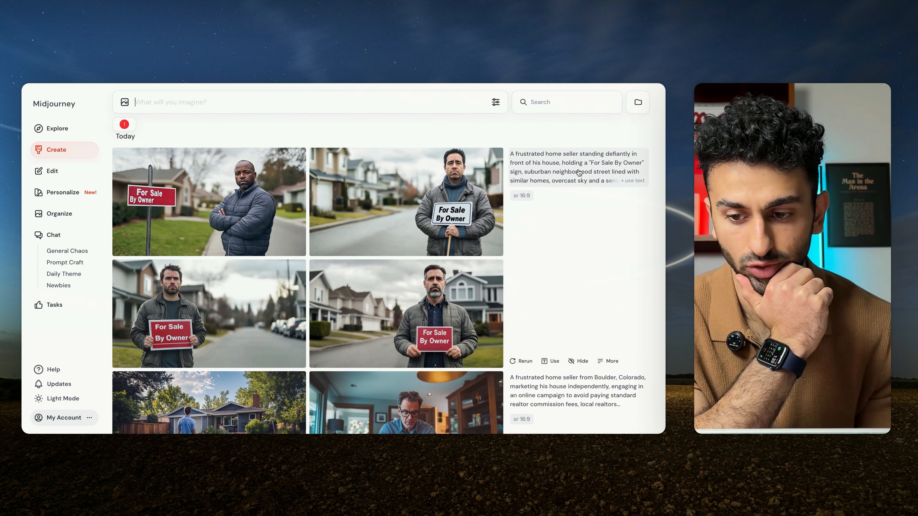
mouse_move(400, 314)
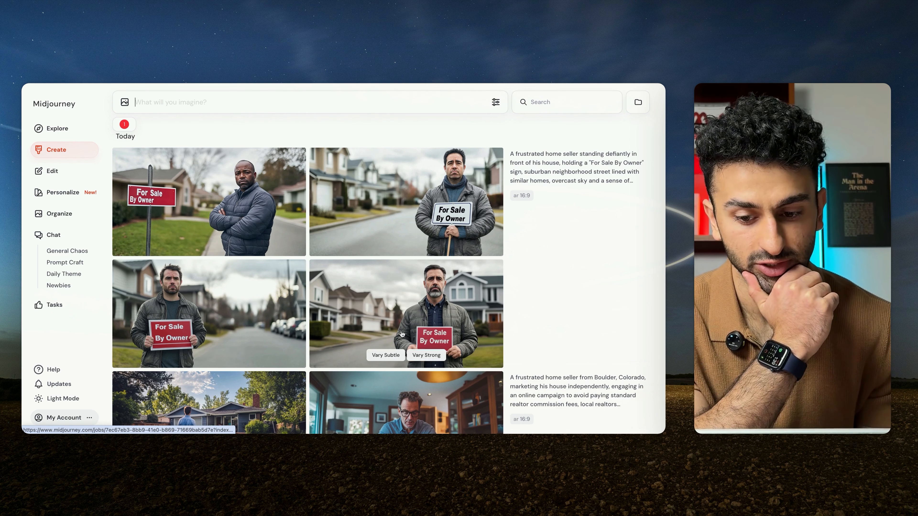
click(257, 304)
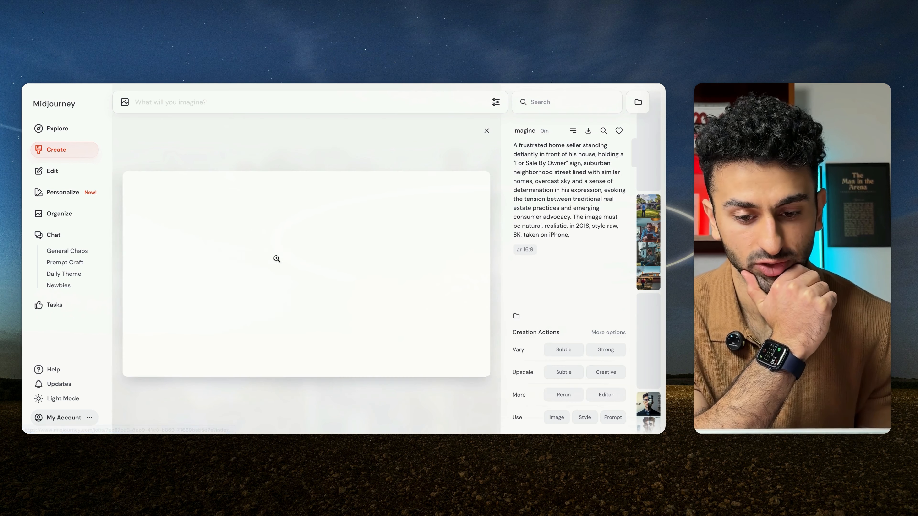
right_click(320, 261)
click(354, 299)
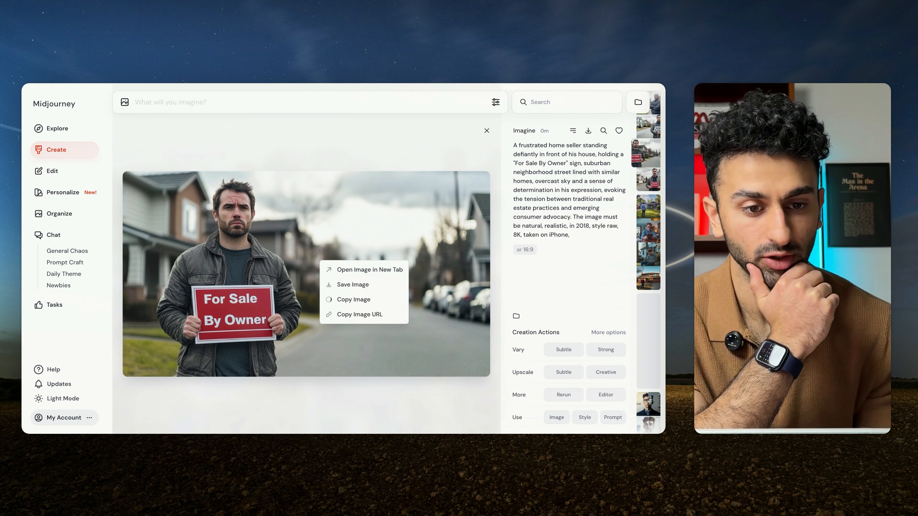
Step: In the Google Docs newsletter, replace the whole Midjourney prompt text, including the red sentence, with the copied image
key(ctrl+Tab)
key(ctrl+Tab)
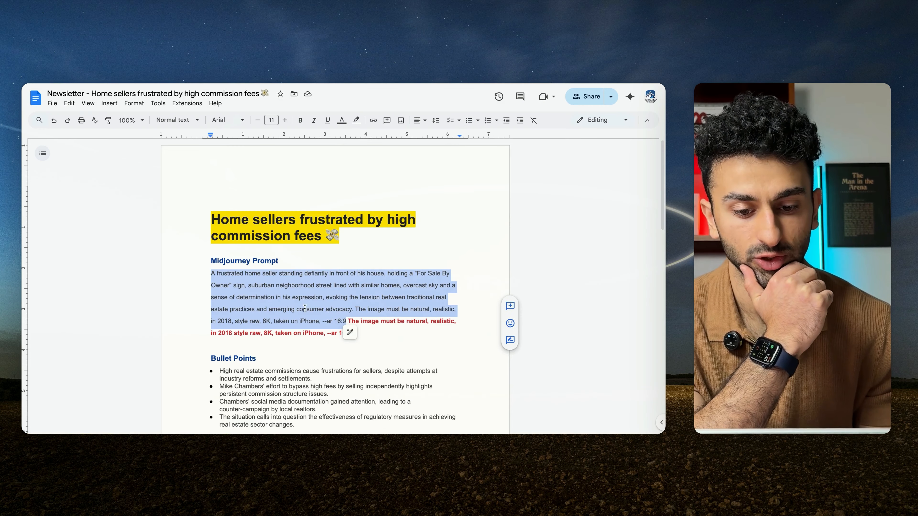
click(368, 321)
drag(355, 335, 166, 272)
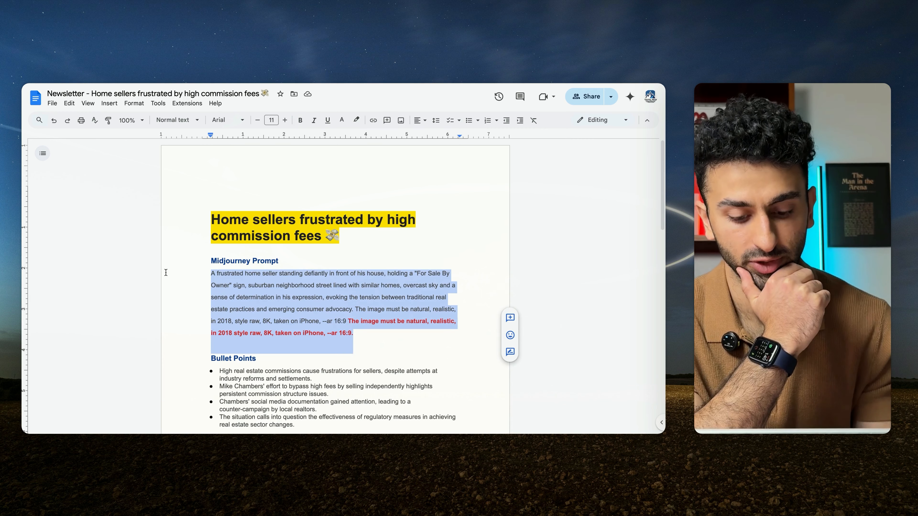
key(ctrl+v)
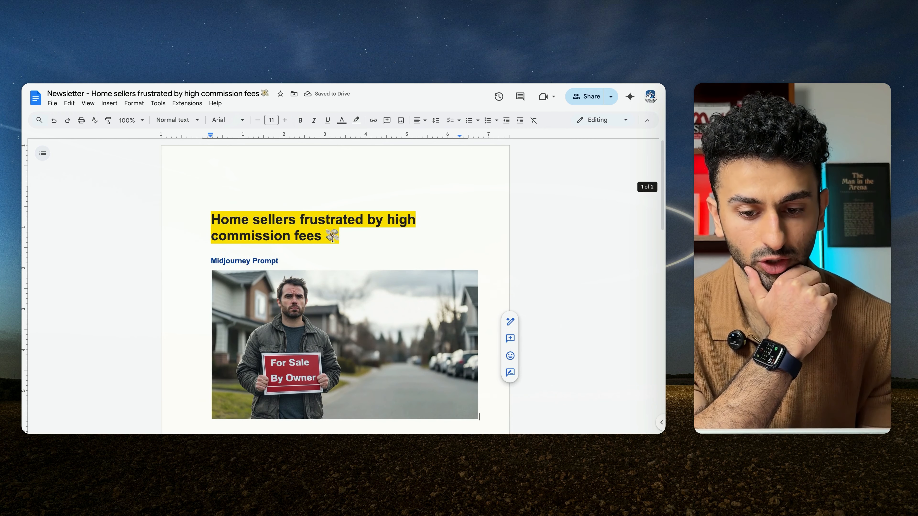
scroll(305, 302, down, 9)
scroll(305, 301, up, 8)
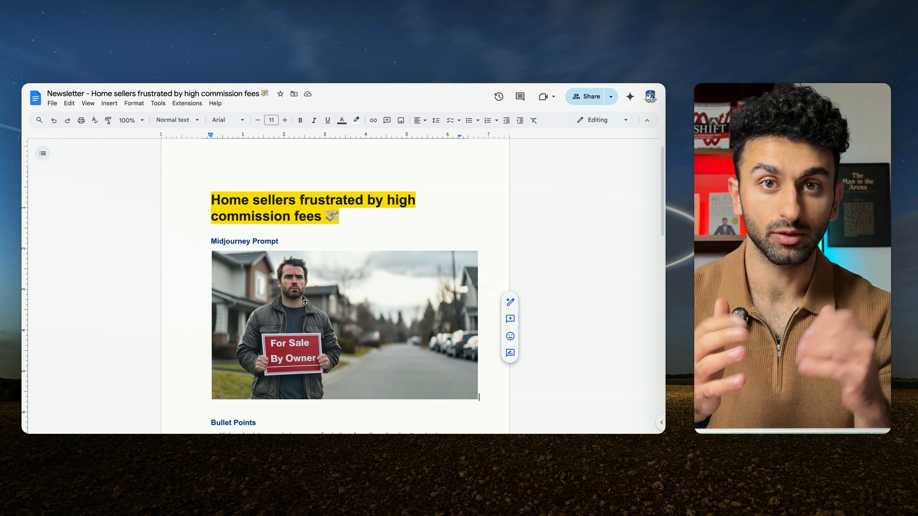
scroll(305, 301, down, 1)
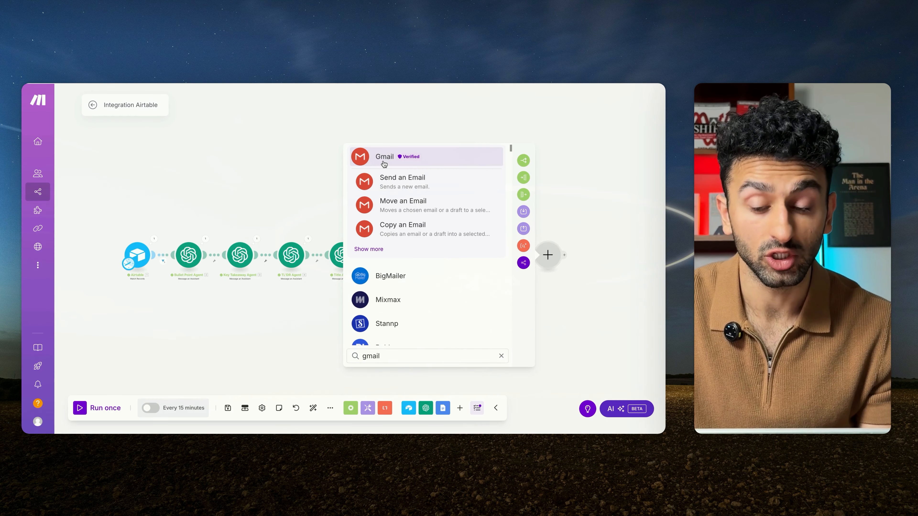
Step: Try adding a Gmail Send an Email module after the final Airtable module in Integration Airtable, and delete it again
click(391, 177)
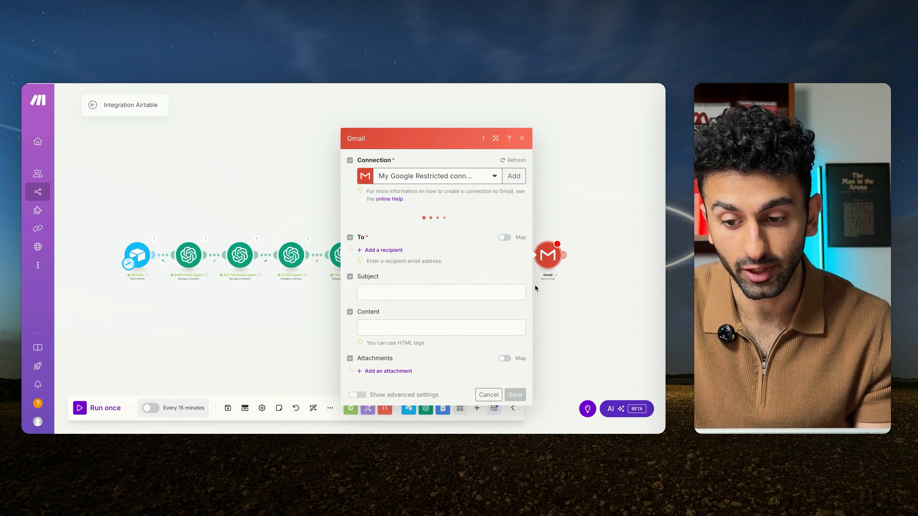
click(577, 306)
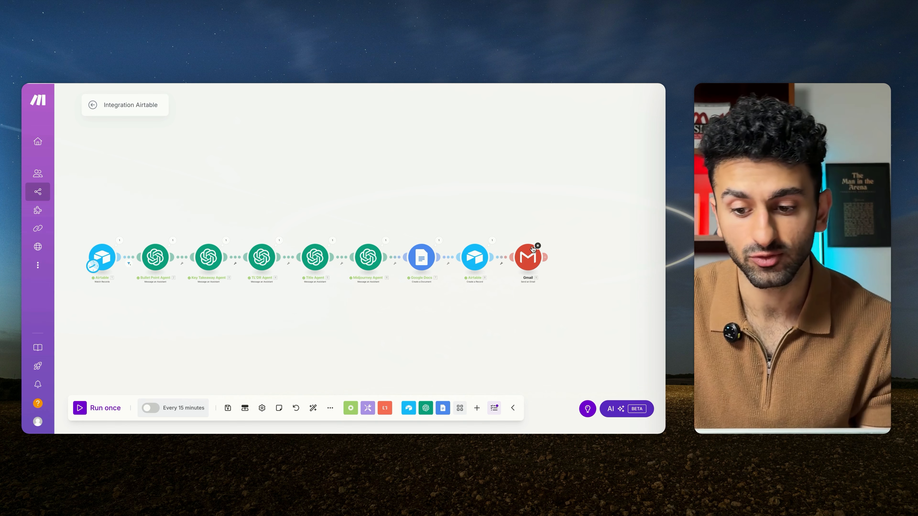
right_click(528, 257)
click(542, 364)
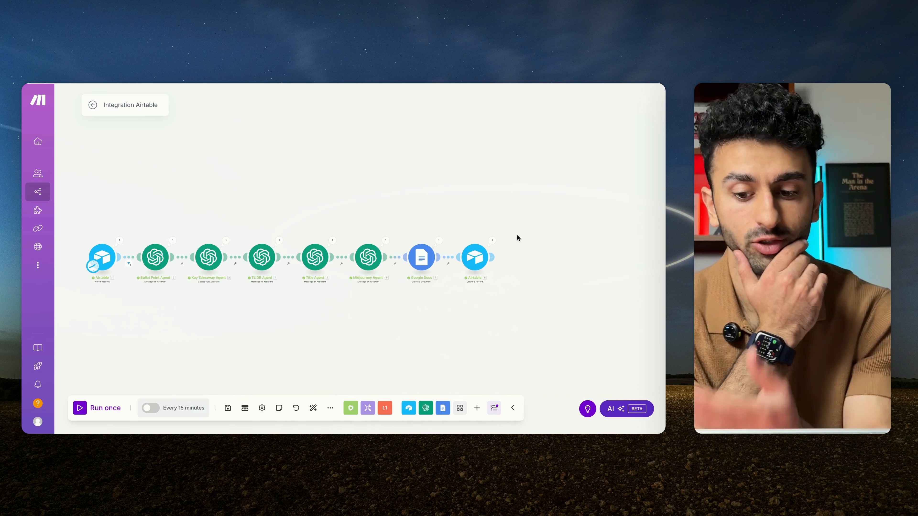
Step: Search for Mailchimp as a follow-up to the final Airtable module and look through its available campaign modules
click(492, 257)
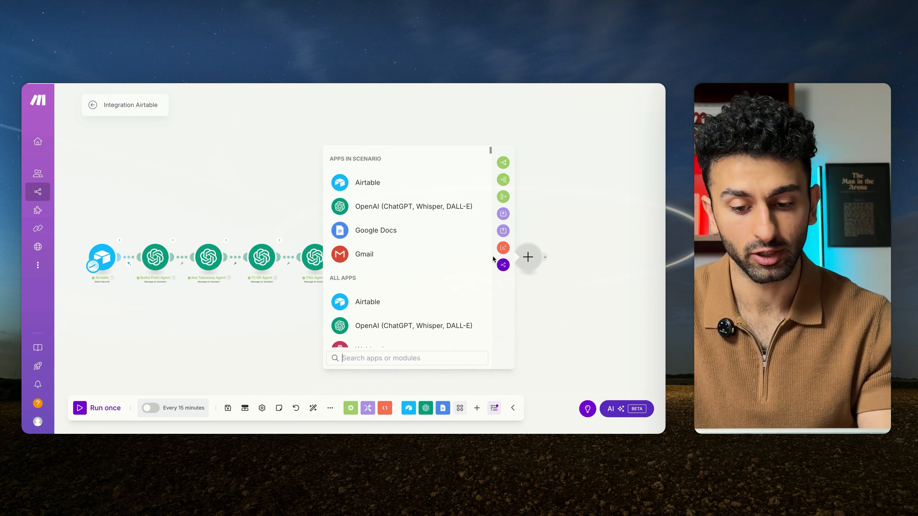
text(mailchi)
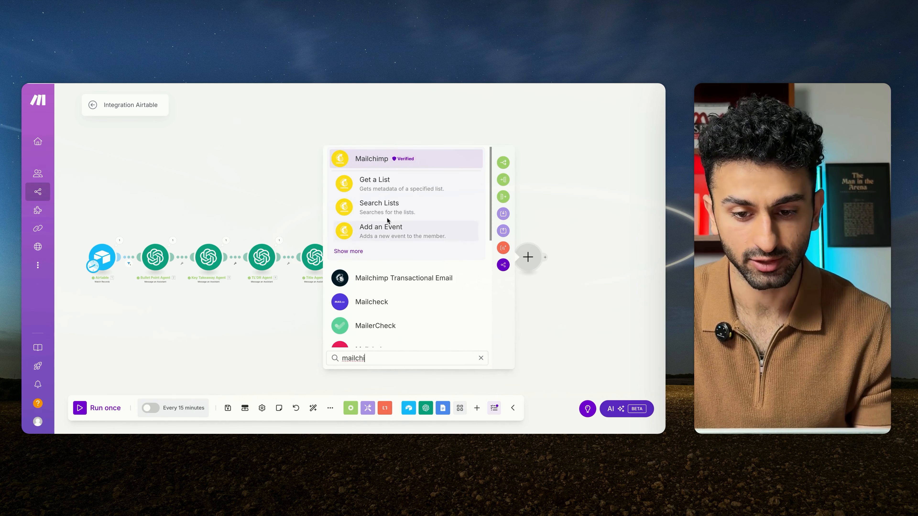
click(356, 253)
scroll(377, 270, down, 5)
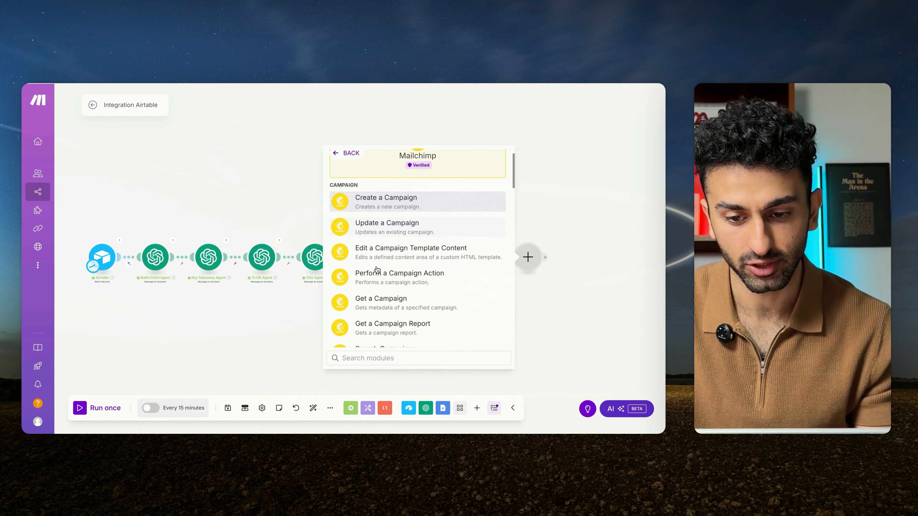
click(349, 156)
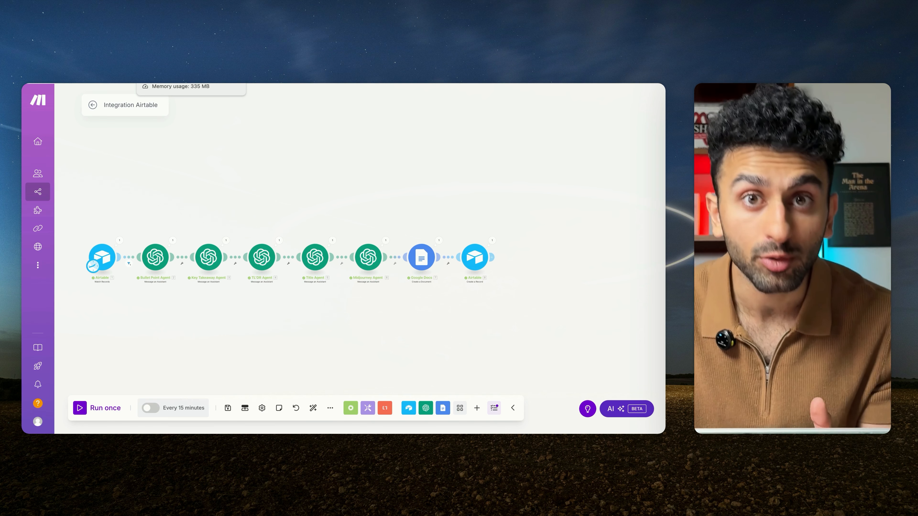
Step: Review the newsletter "Home sellers frustrated by high commission fees" in Google Docs, from its title and image down through the bullet points
scroll(250, 216, down, 1)
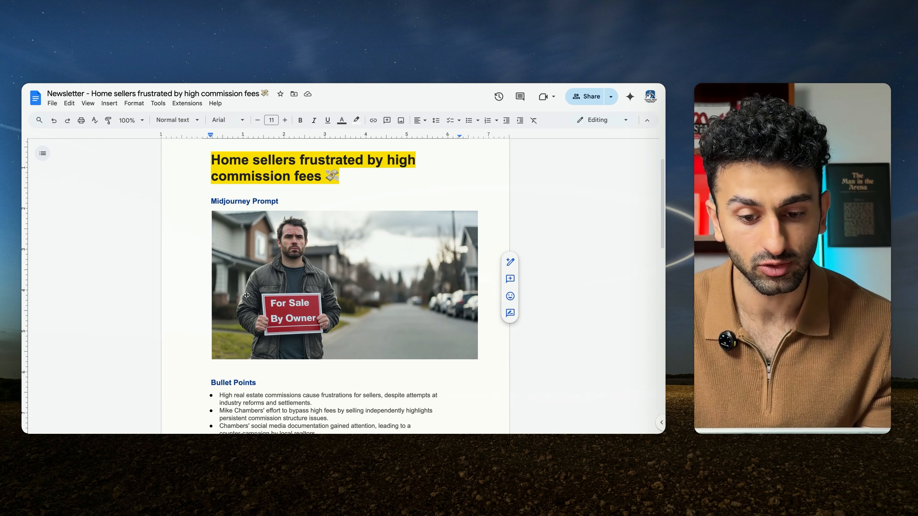
scroll(349, 375, down, 8)
scroll(350, 377, up, 7)
scroll(351, 376, up, 3)
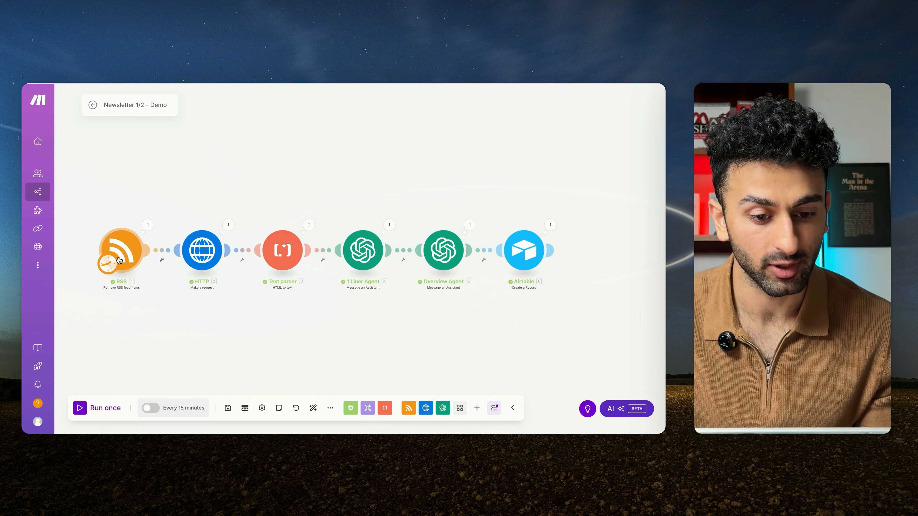
Step: In the Newsletter 1/2 - Demo scenario in Make, set the RSS trigger's schedule to every day at 13:42 and save it
click(108, 263)
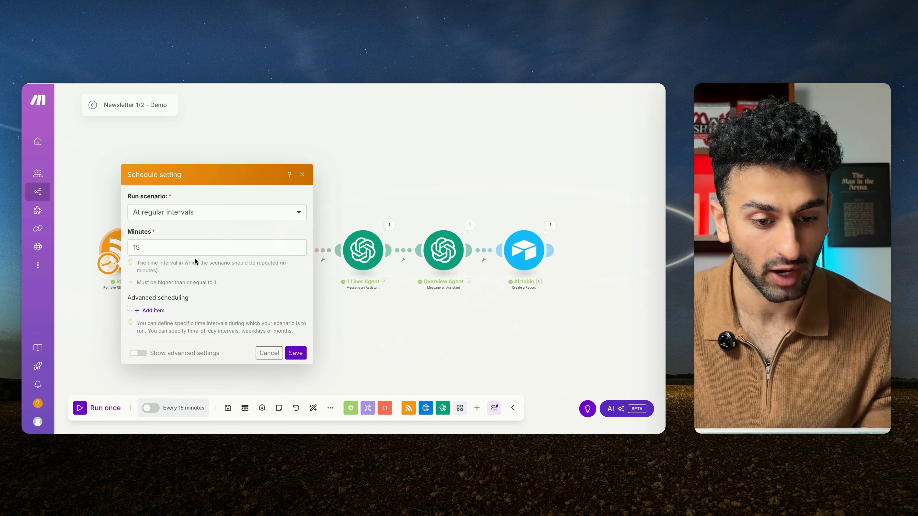
click(198, 249)
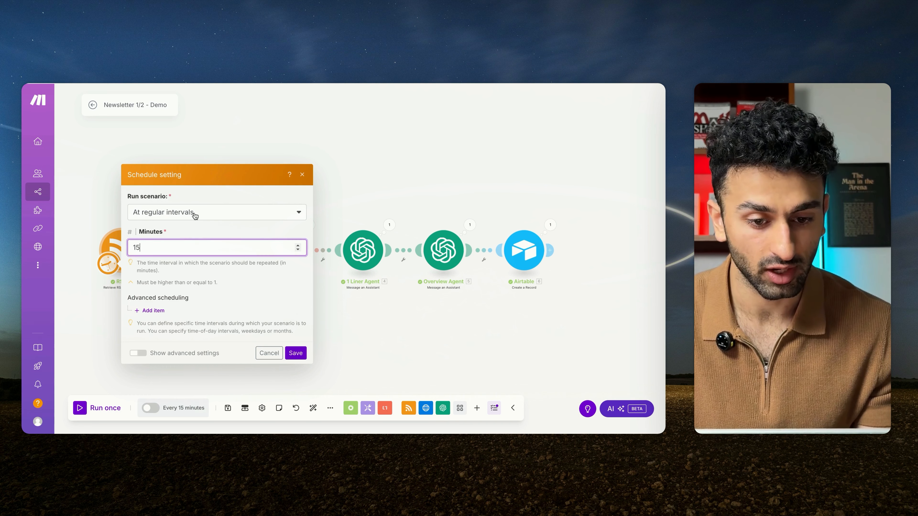
click(195, 216)
click(190, 254)
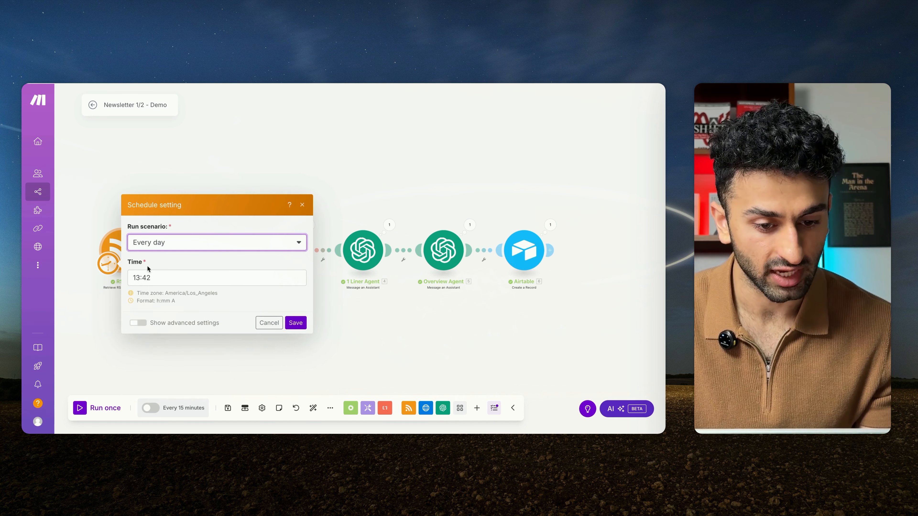
click(146, 282)
click(296, 323)
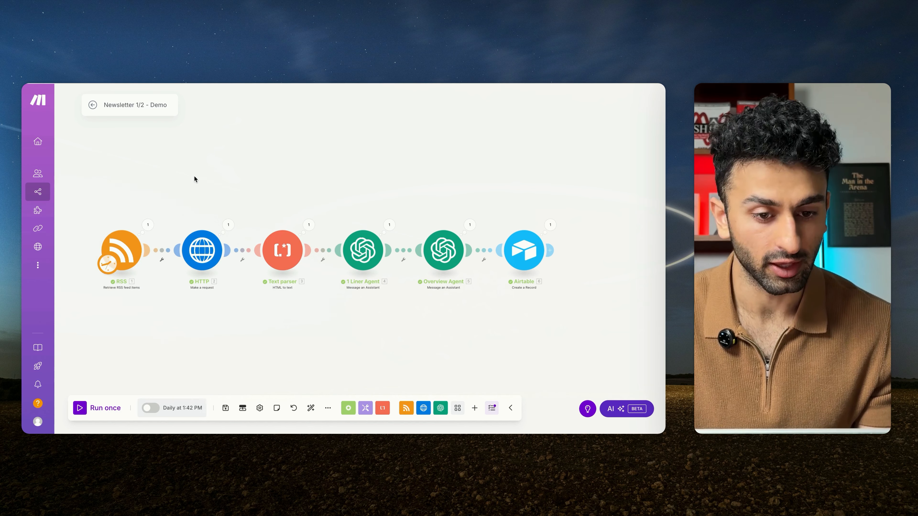